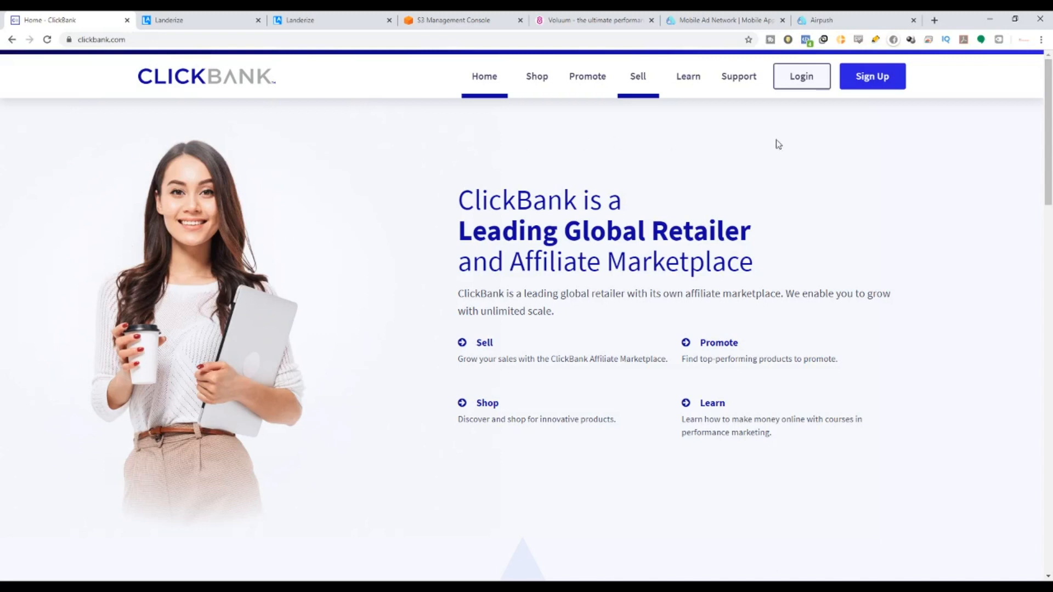
# Log in to ClickBank with the account nickname and password to reach the home dashboard.
pyautogui.click(803, 78)
pyautogui.click(250, 283)
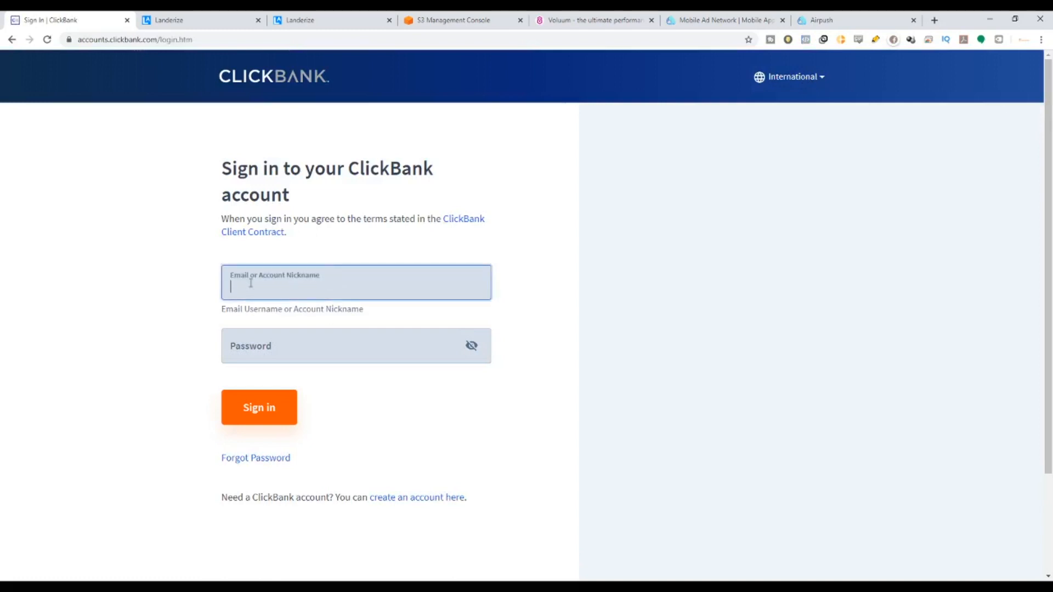
pyautogui.write('msdurai')
pyautogui.press('Tab')
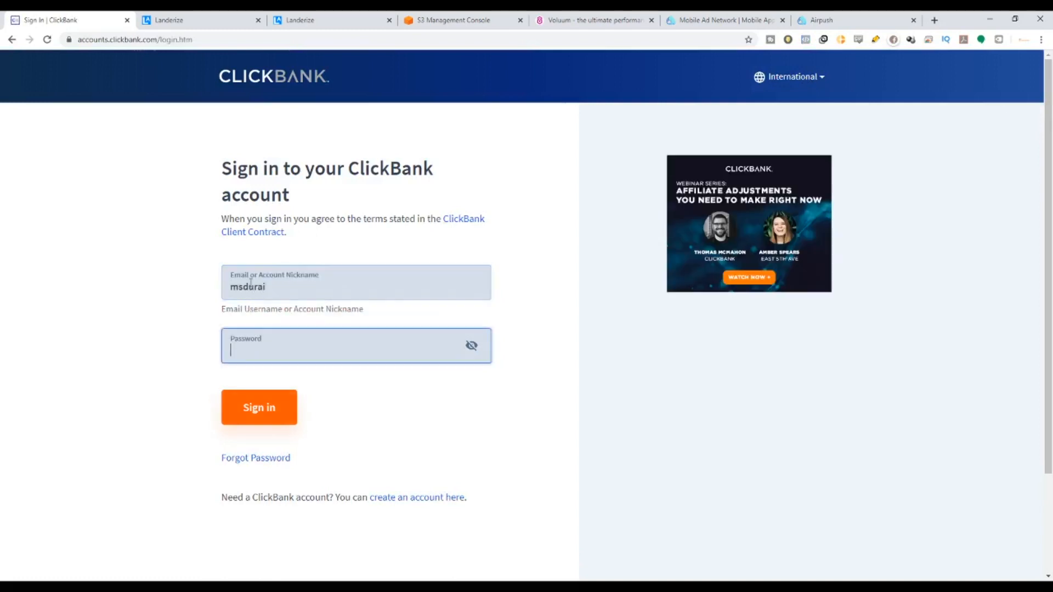
pyautogui.write('***')
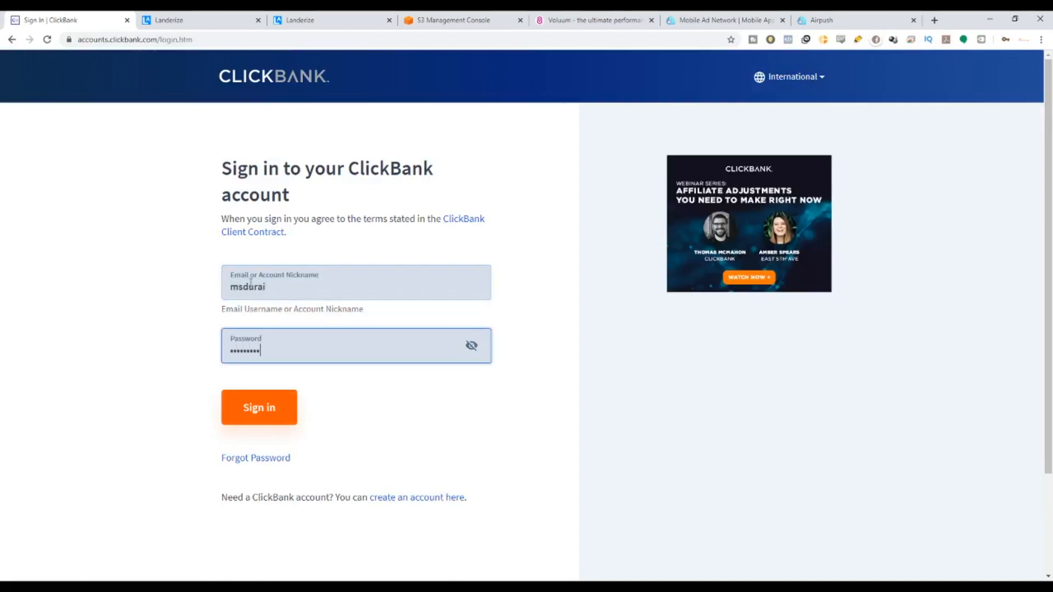
pyautogui.write('***********')
pyautogui.press('Return')
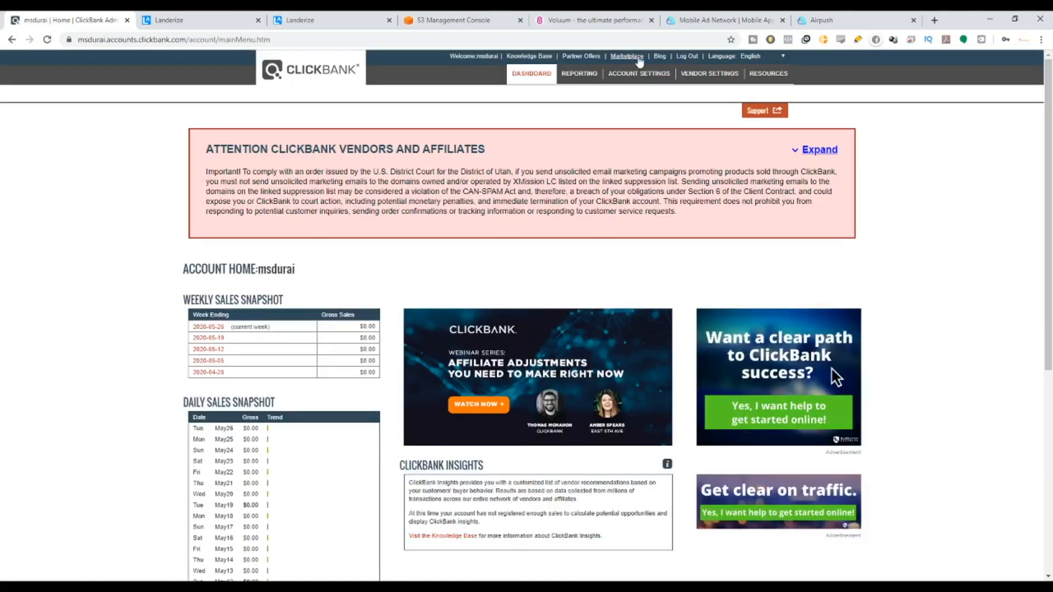
# Open the ClickBank Marketplace and bring its product categories list into view.
pyautogui.click(638, 58)
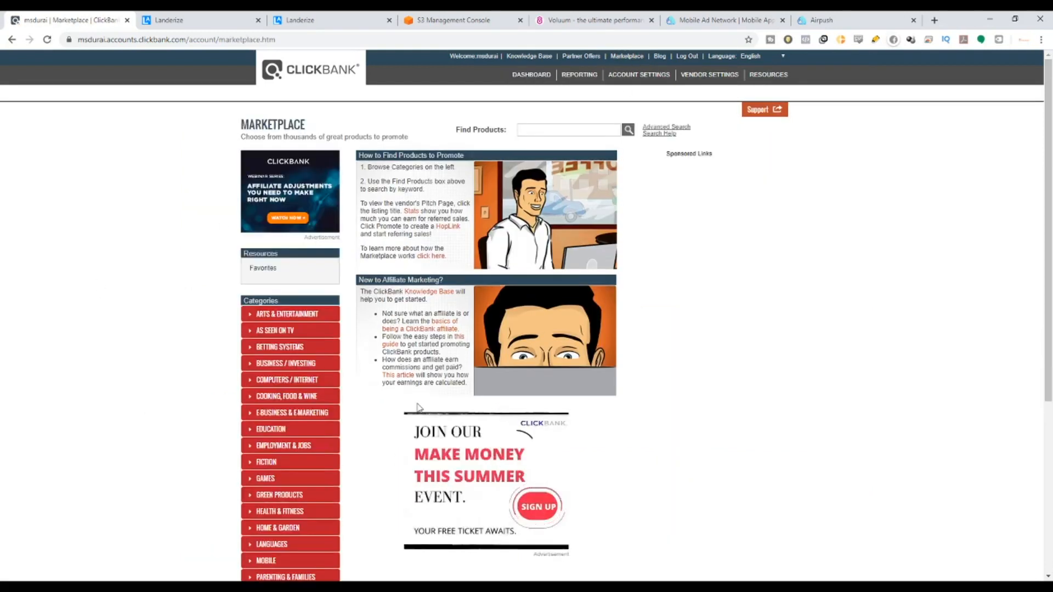
pyautogui.scroll(-4, 405, 428)
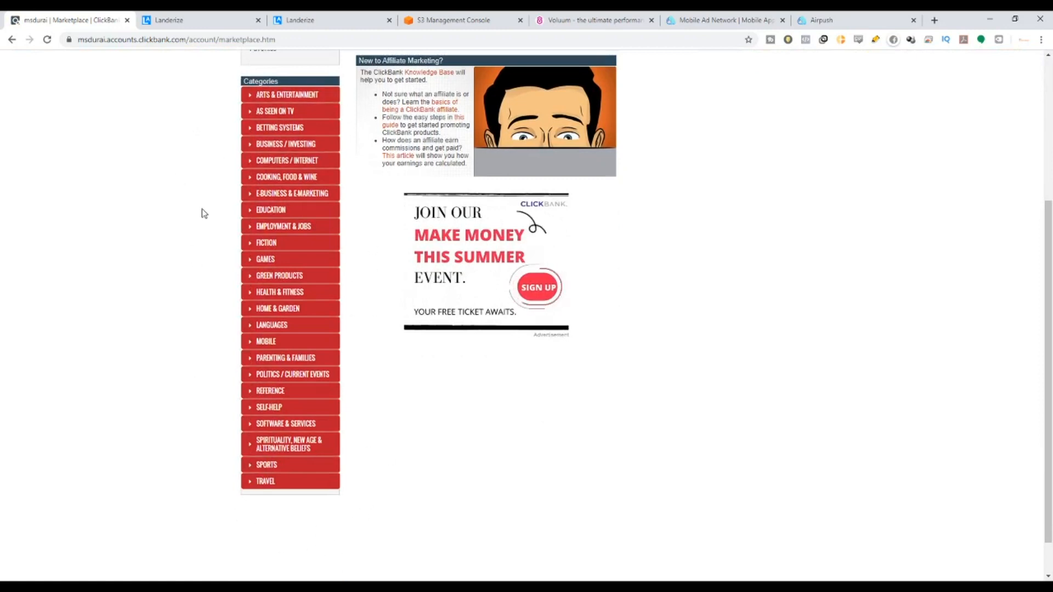
pyautogui.scroll(1, 278, 493)
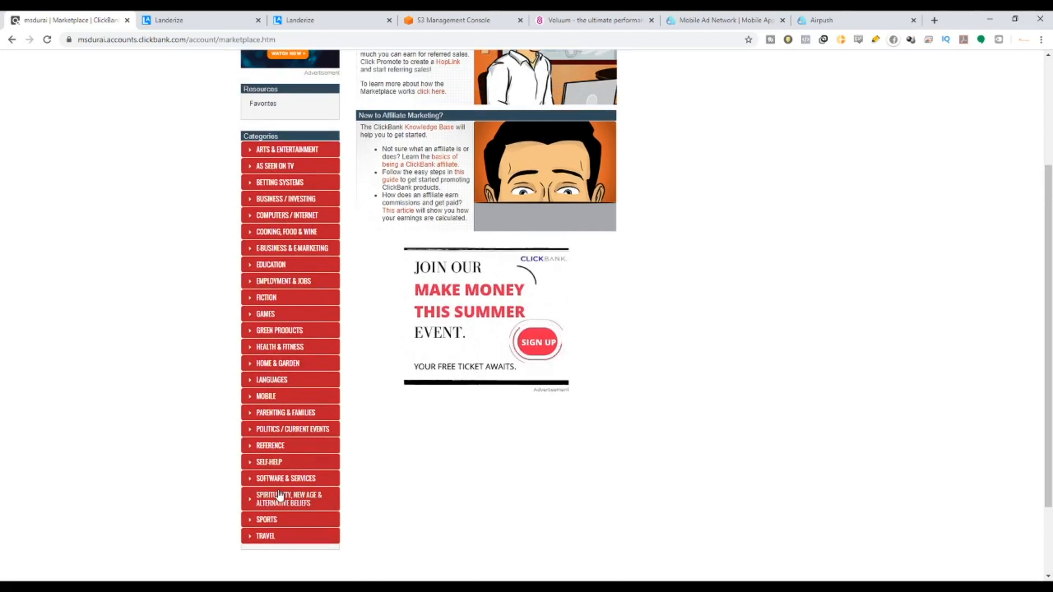
# Open Google in a new browser tab.
pyautogui.click(934, 19)
pyautogui.write('google')
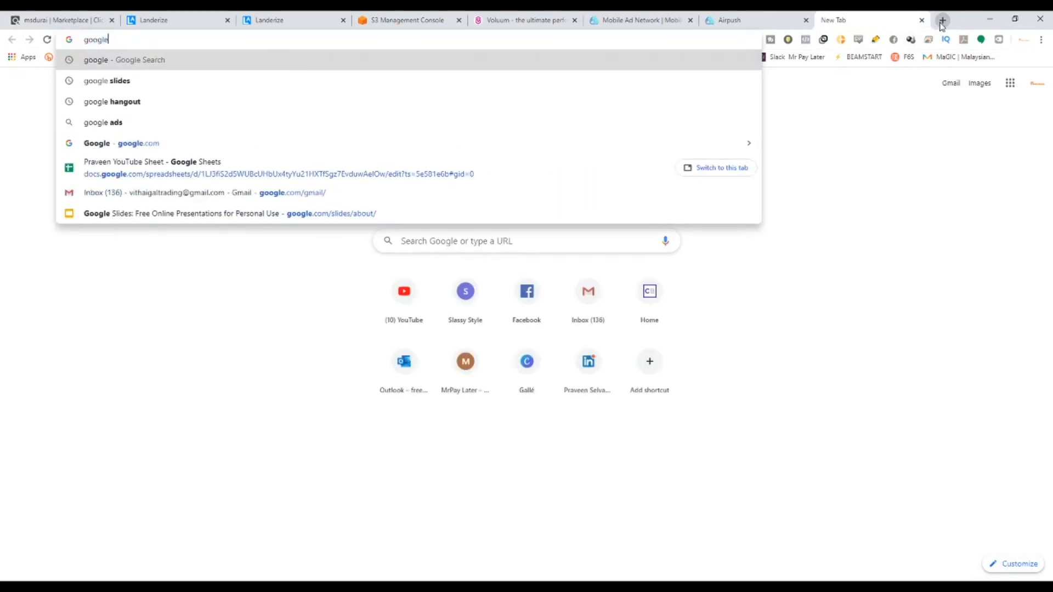
pyautogui.press('Return')
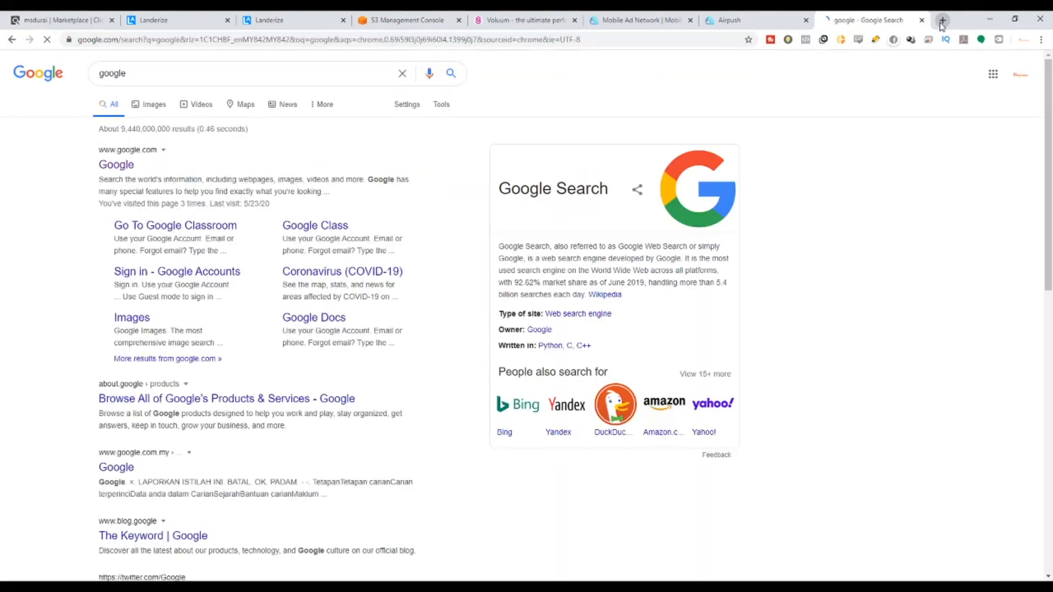
# Search 'best offers clickbank 2020', skim the results, and return to the ClickBank tab.
pyautogui.click(90, 82)
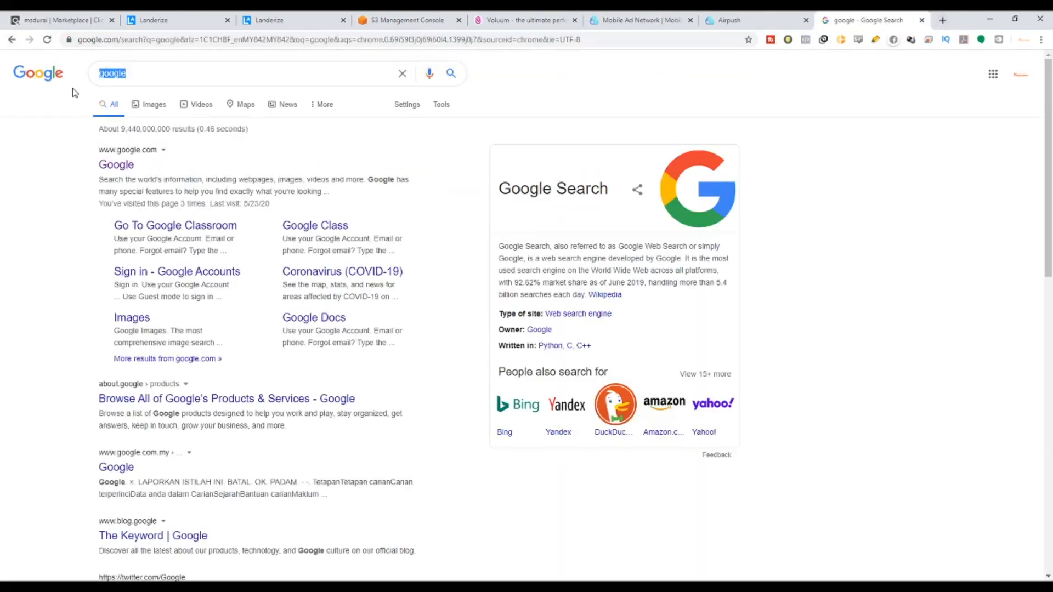
pyautogui.write('best')
pyautogui.press('Down')
pyautogui.press('Down')
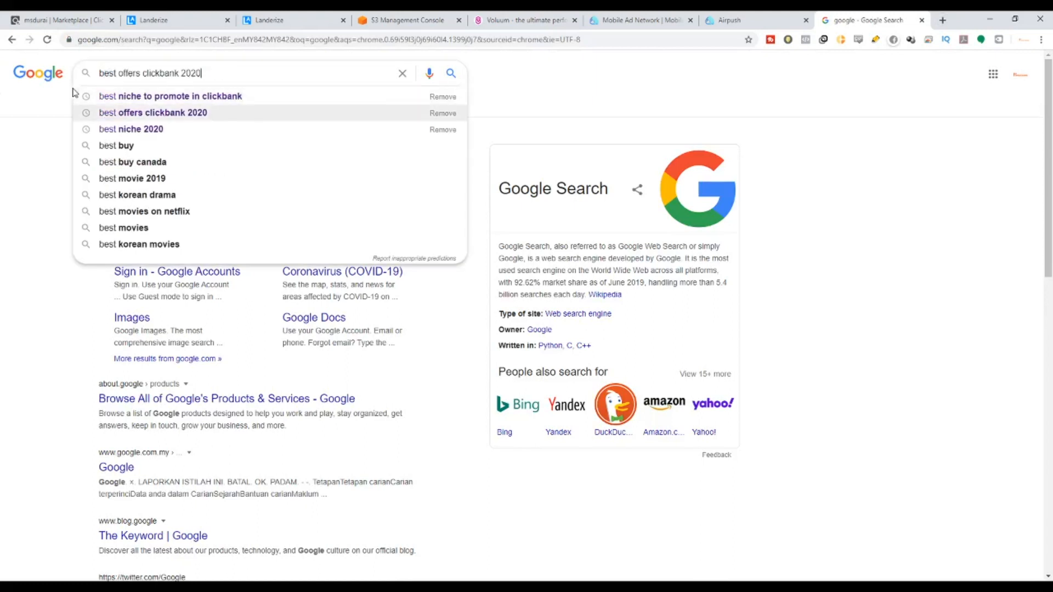
pyautogui.press('Return')
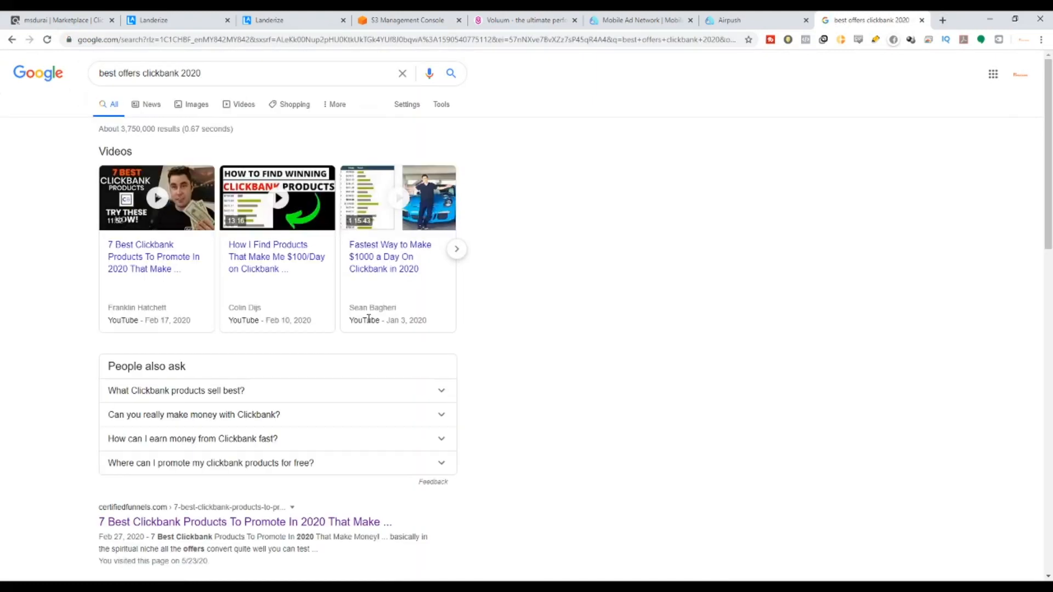
pyautogui.scroll(-3, 328, 451)
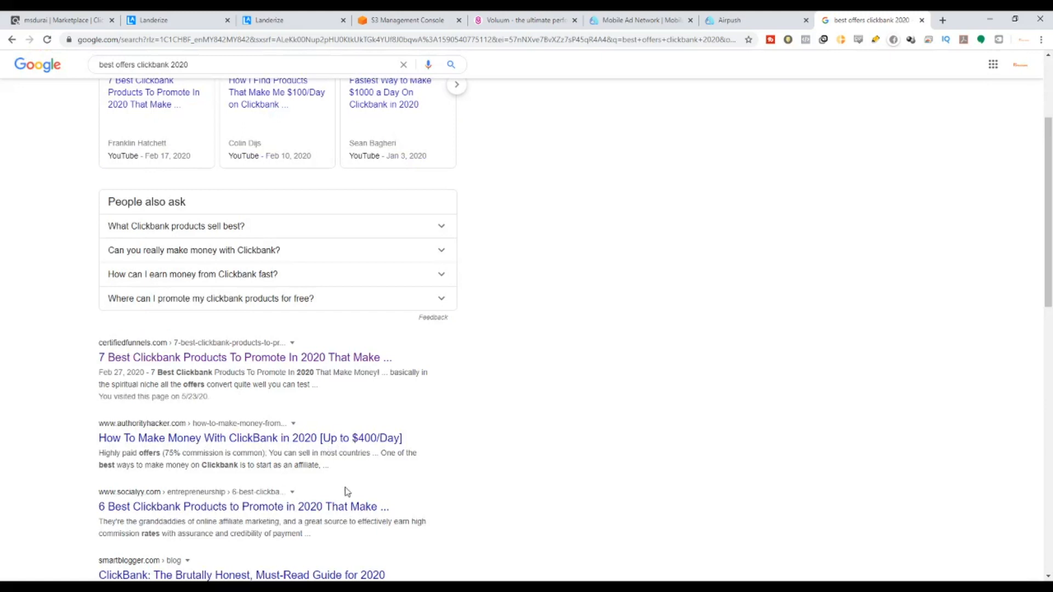
pyautogui.scroll(-4, 236, 526)
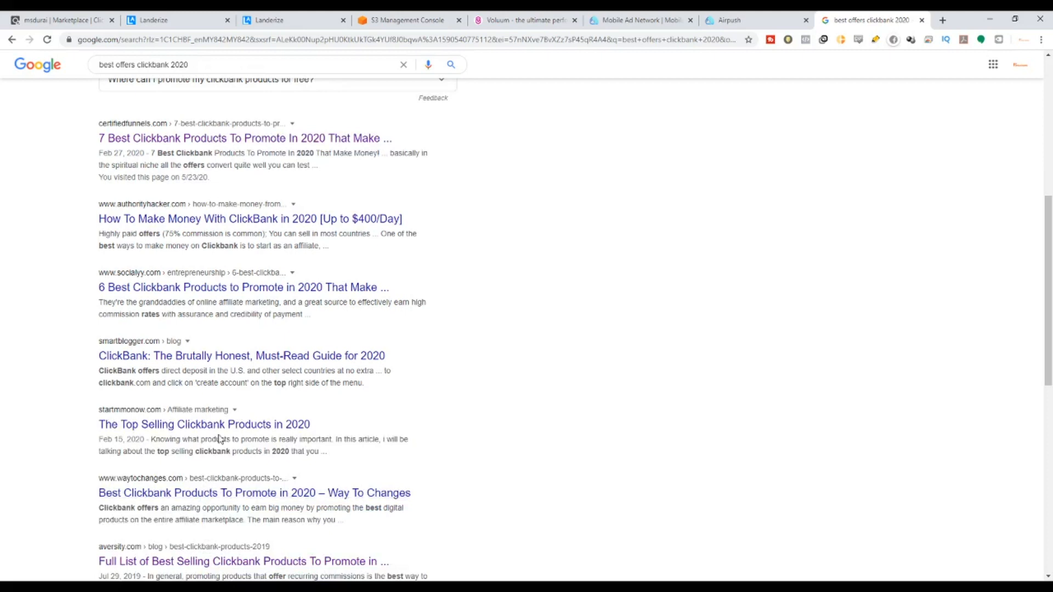
pyautogui.scroll(-4, 245, 412)
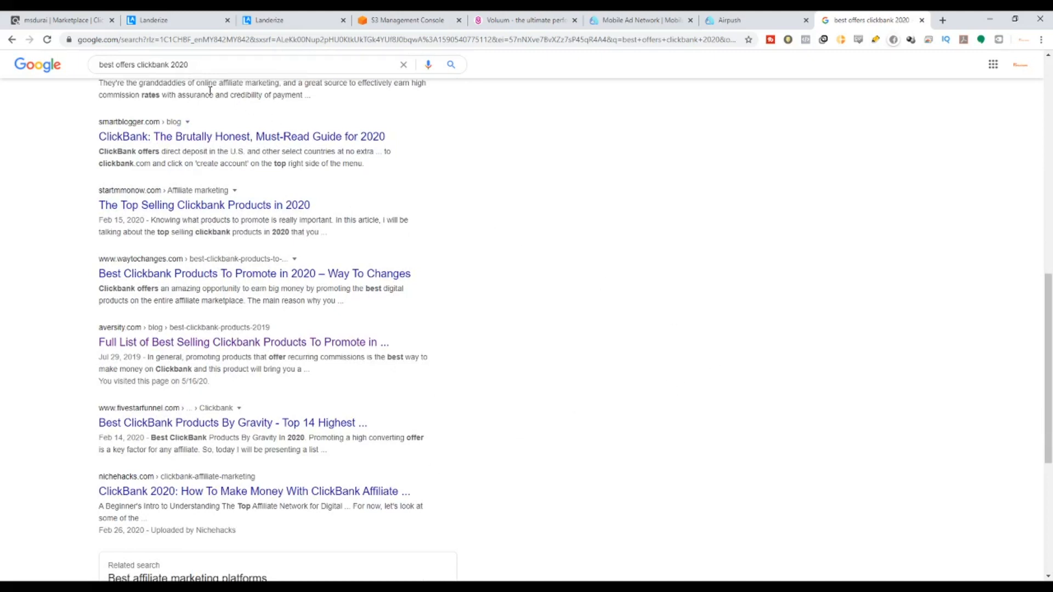
pyautogui.click(53, 20)
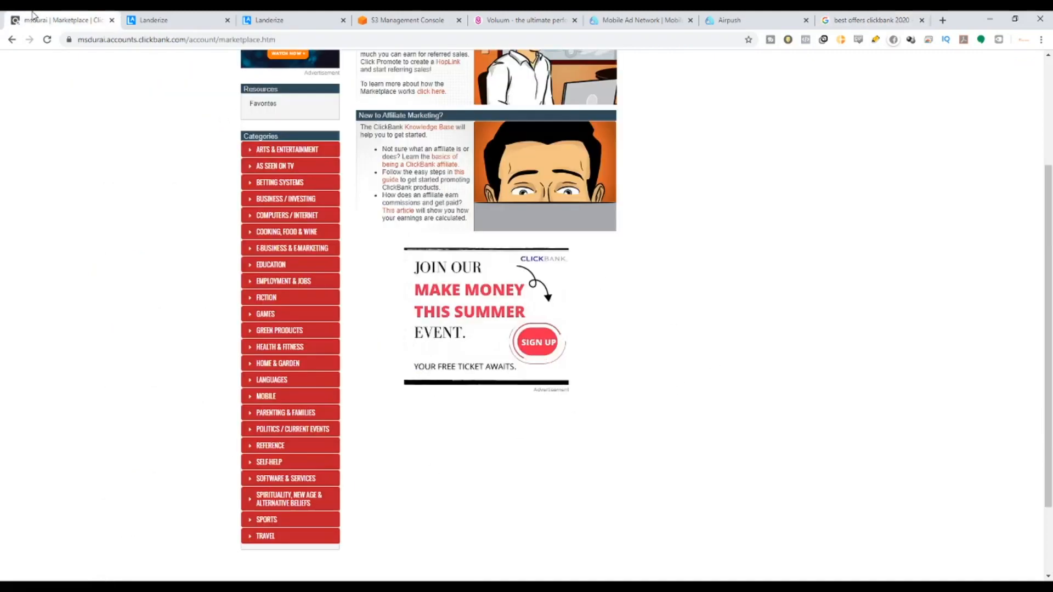
# List all 170 products in the Spirituality, New Age & Alternative Beliefs category.
pyautogui.click(250, 150)
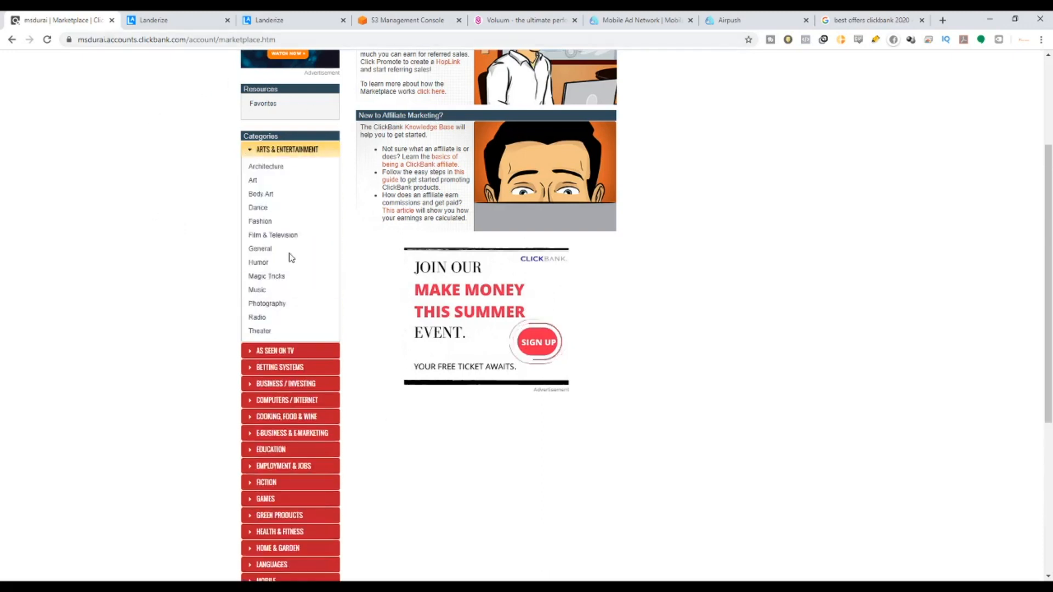
pyautogui.click(248, 151)
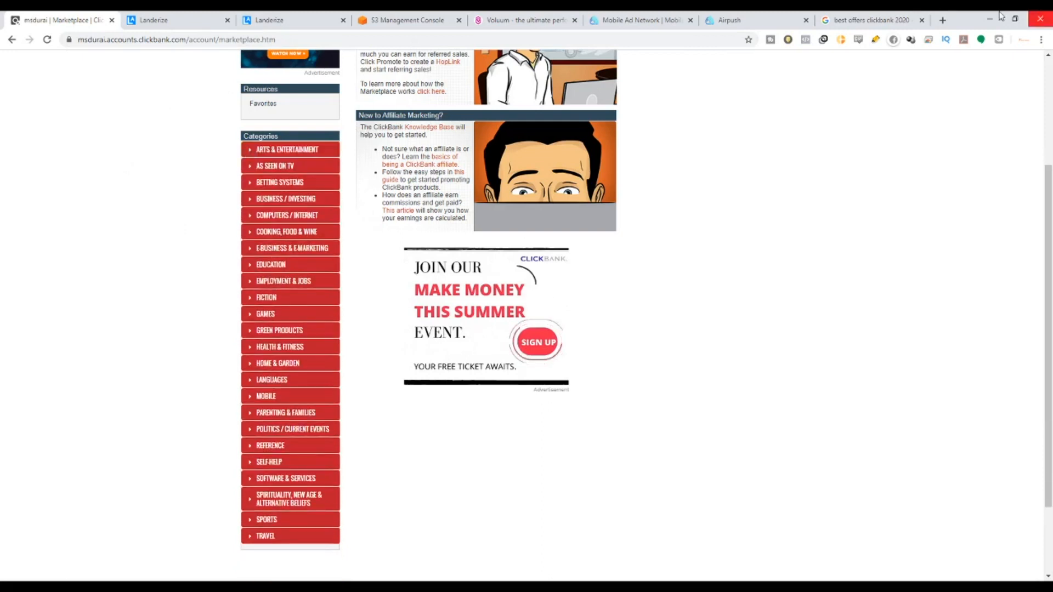
pyautogui.click(898, 15)
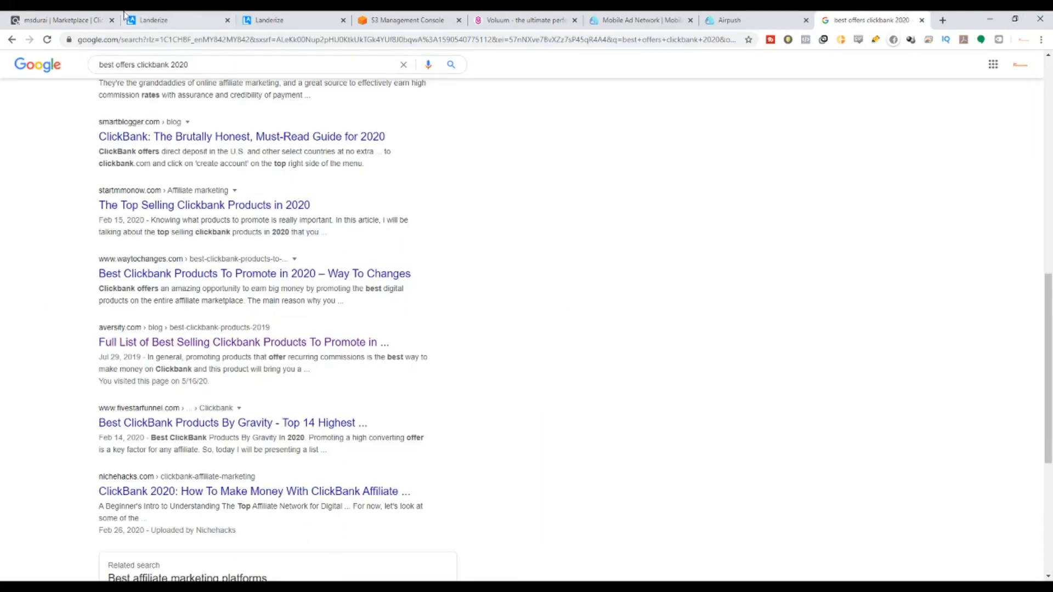
pyautogui.click(77, 17)
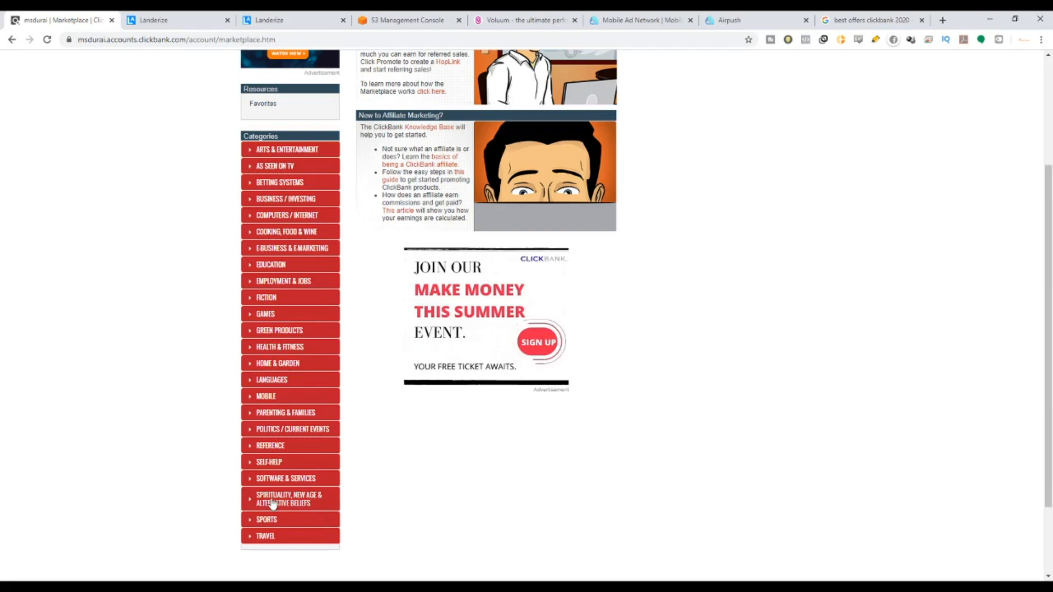
pyautogui.click(250, 502)
pyautogui.scroll(-4, 347, 298)
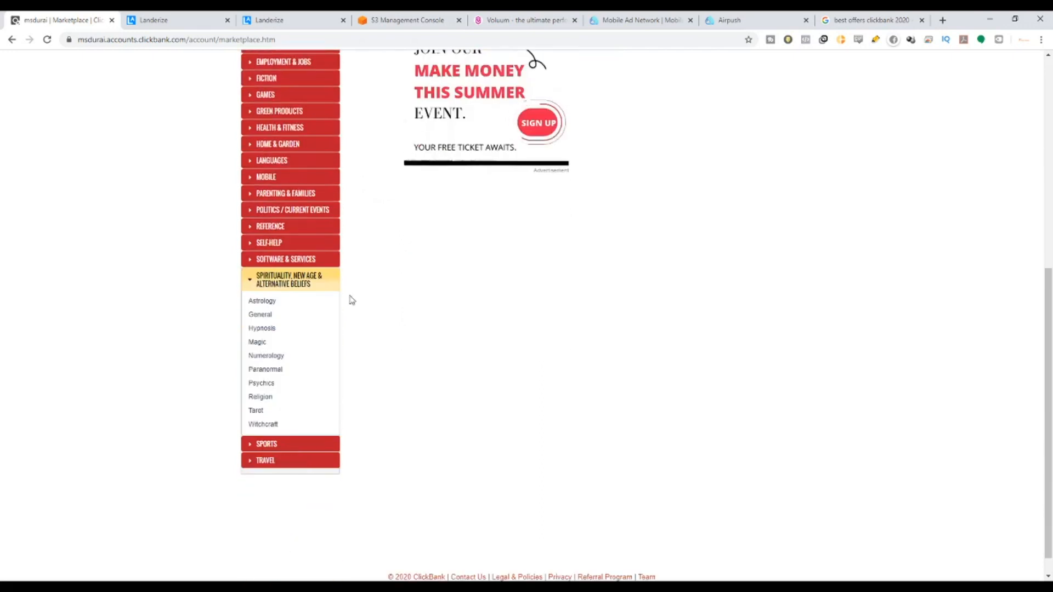
pyautogui.click(284, 285)
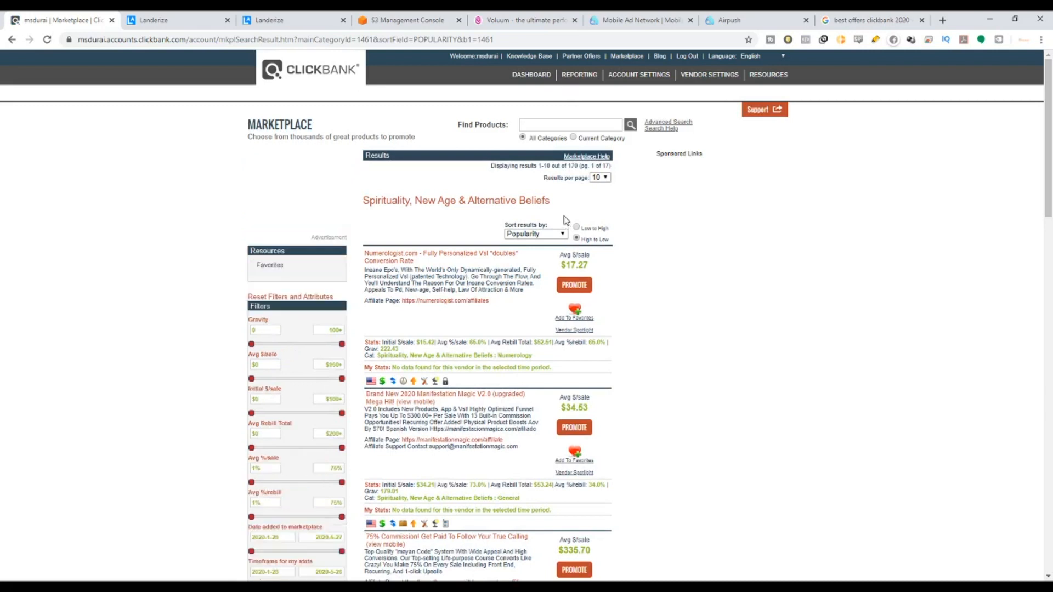
# Run Find Products with no category to list all 3703 marketplace products.
pyautogui.doubleClick(573, 165)
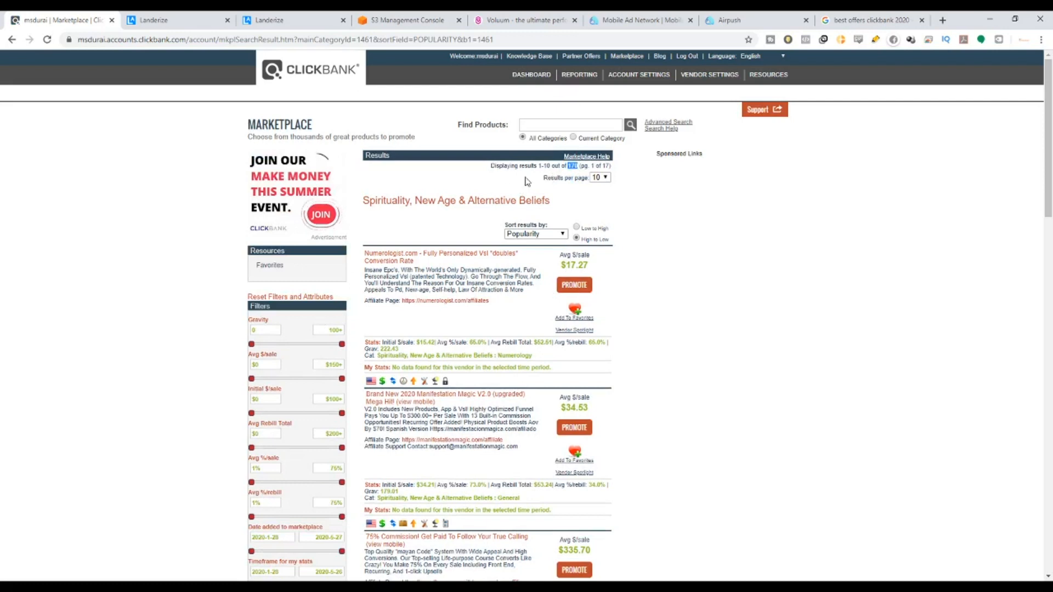
pyautogui.scroll(-4, 516, 244)
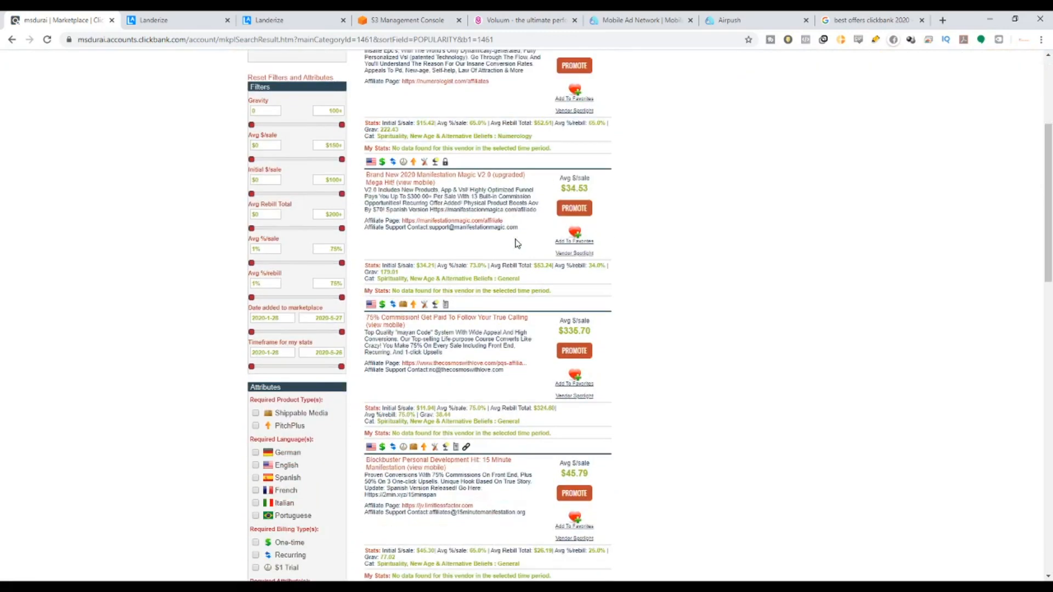
pyautogui.scroll(-8, 515, 244)
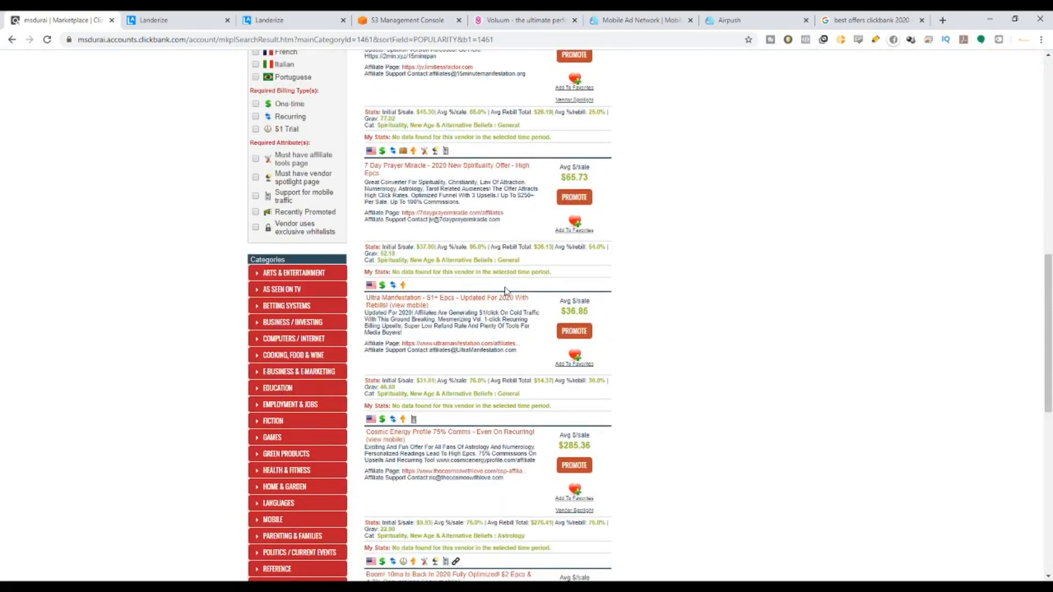
pyautogui.scroll(12, 505, 291)
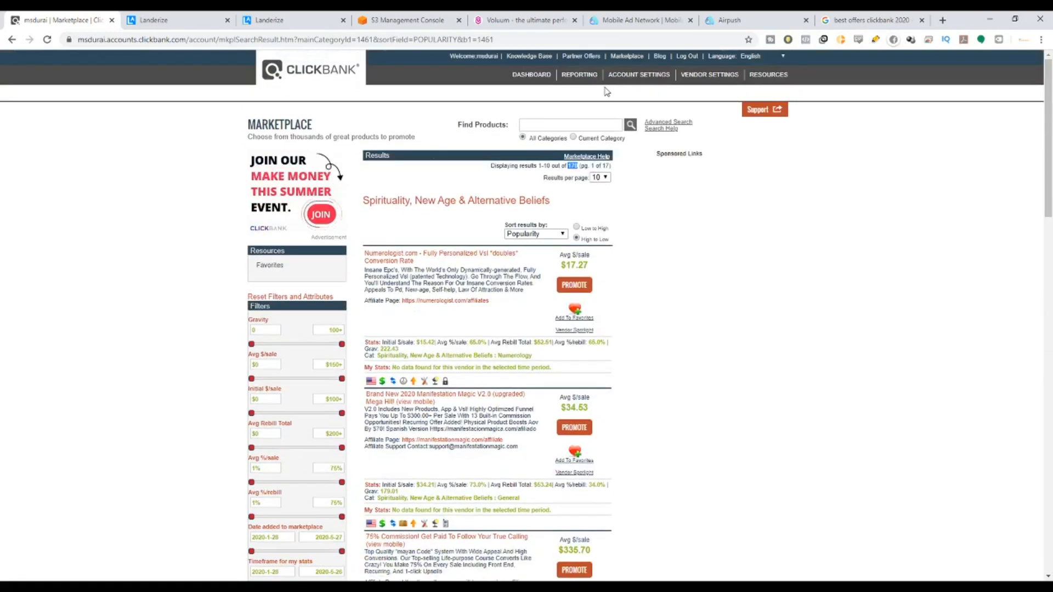
pyautogui.click(874, 15)
pyautogui.click(27, 17)
pyautogui.moveTo(454, 124); pyautogui.dragTo(510, 128)
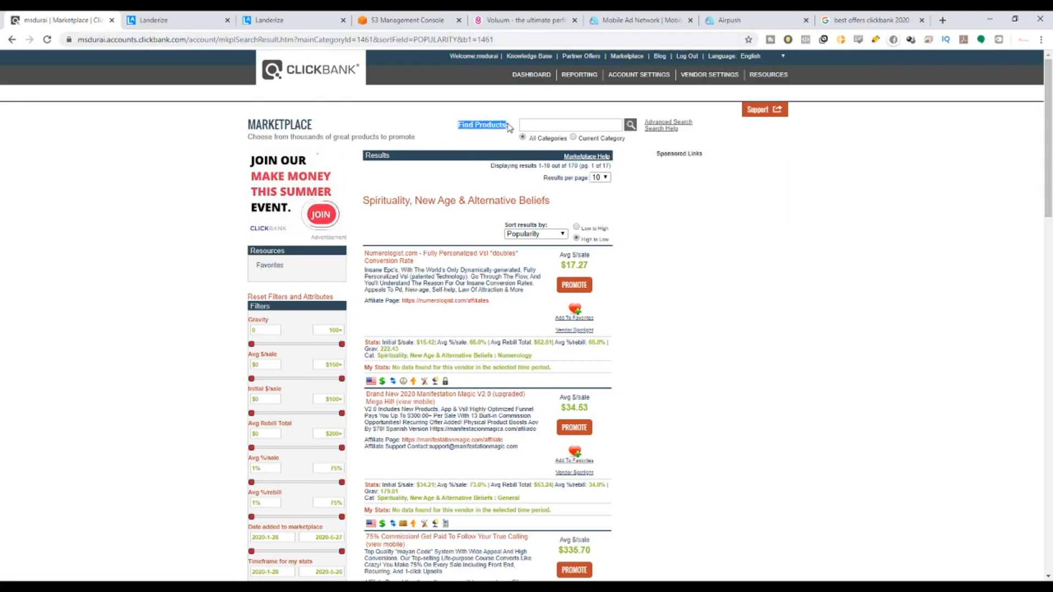
pyautogui.click(629, 128)
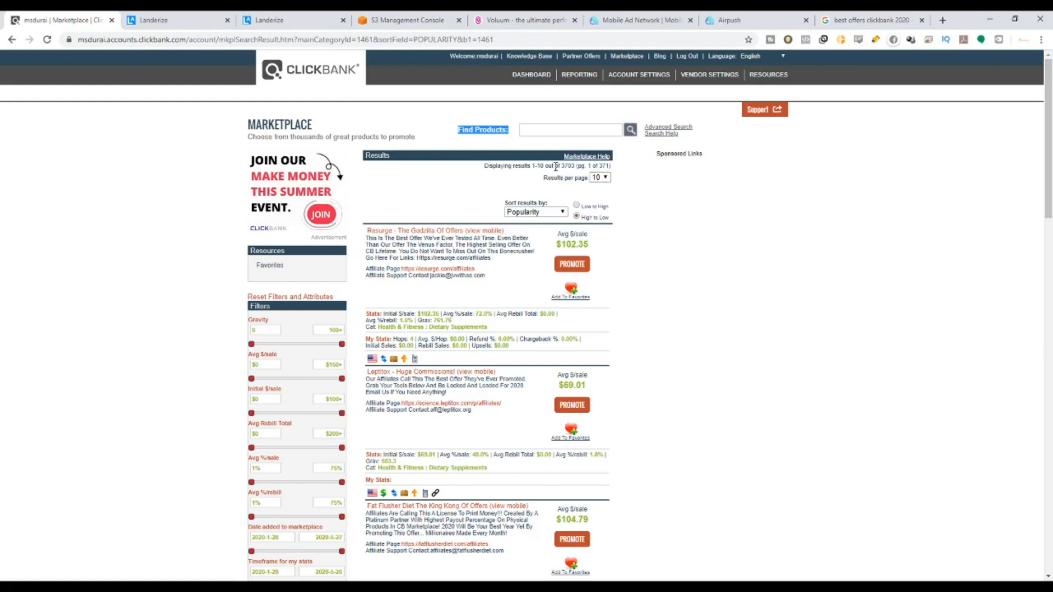
# Sort the 3703 marketplace results by Gravity instead of popularity.
pyautogui.moveTo(561, 165); pyautogui.dragTo(567, 166)
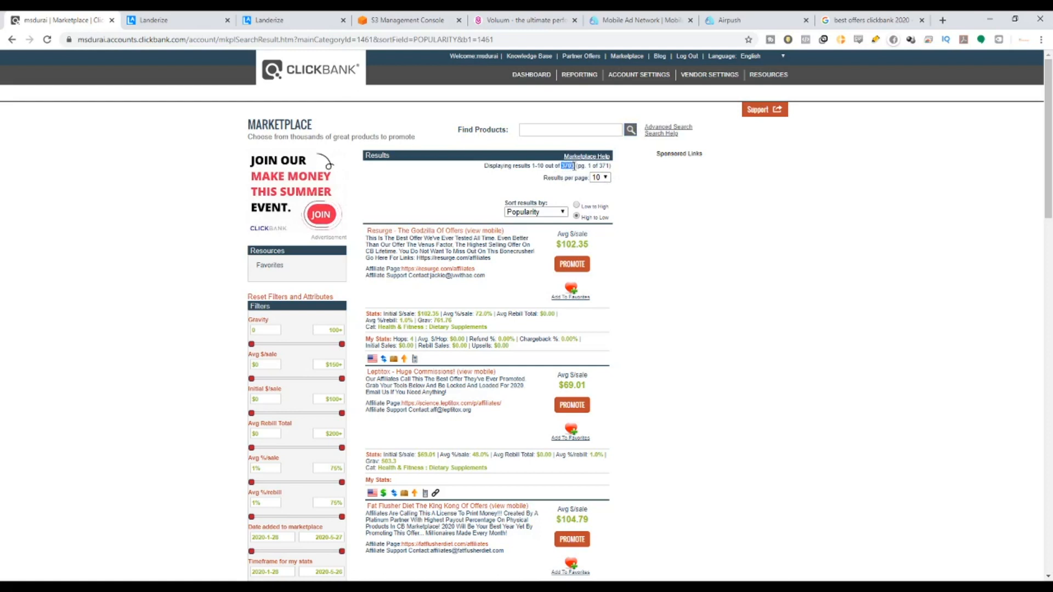
pyautogui.scroll(-8, 250, 234)
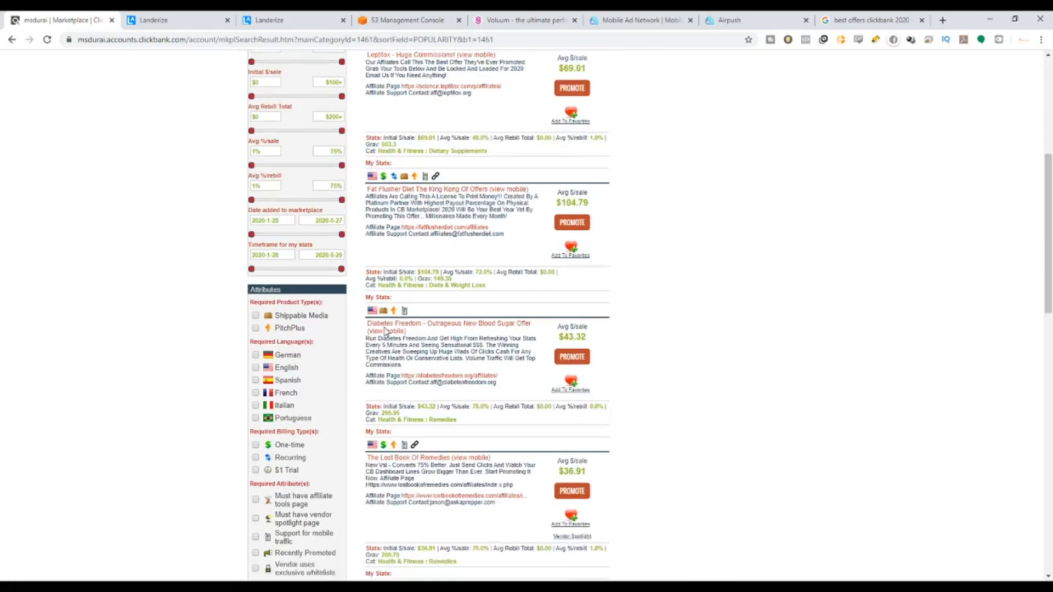
pyautogui.scroll(8, 525, 317)
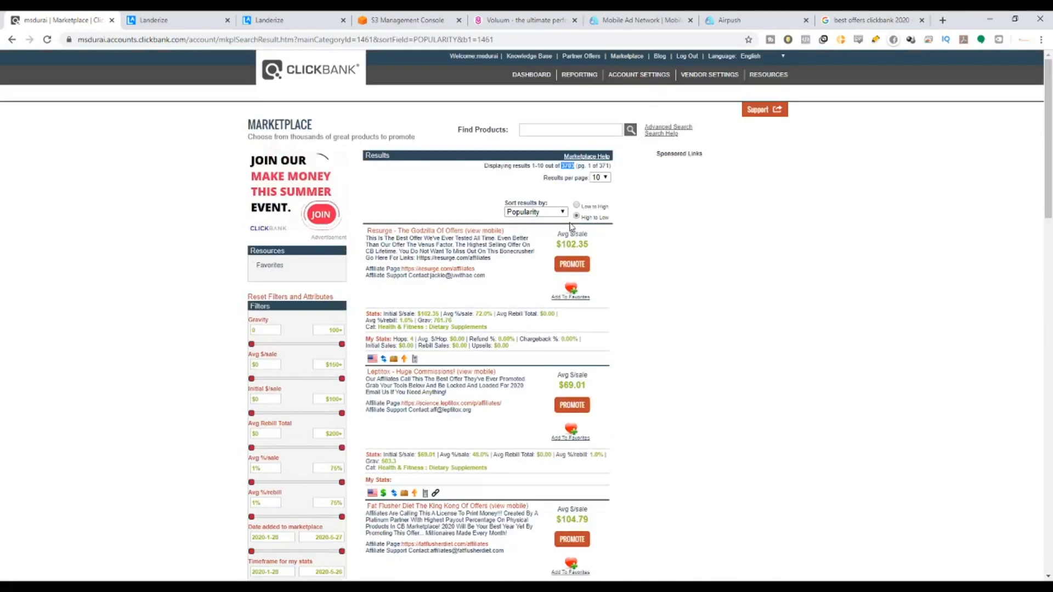
pyautogui.click(546, 282)
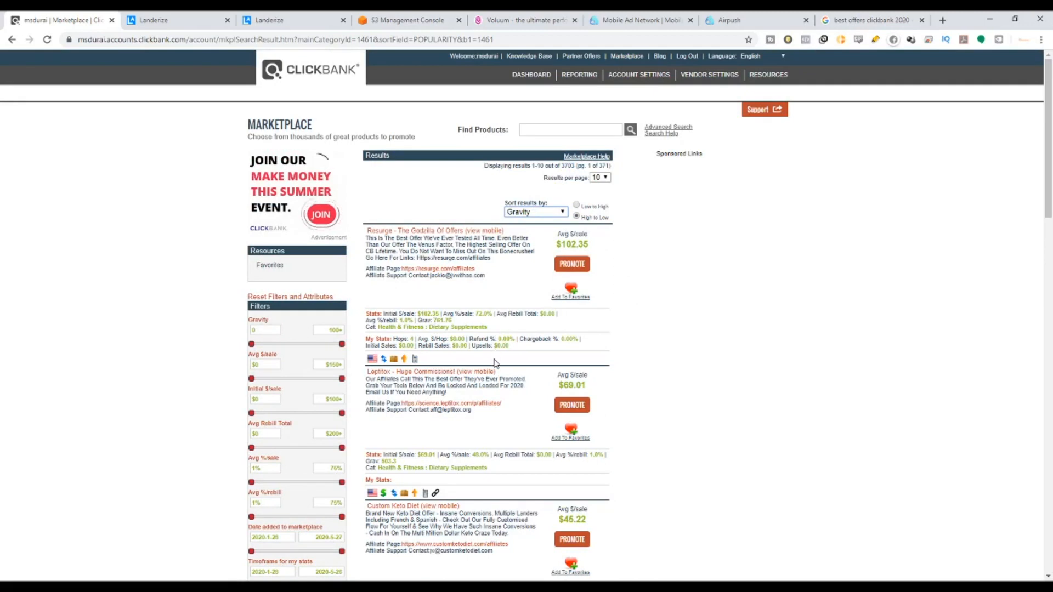
# Highlight the top offer's 761.76 gravity score and scroll down to the 371-page pagination.
pyautogui.moveTo(434, 320)
pyautogui.mouseDown()
pyautogui.moveTo(450, 322)
pyautogui.moveTo(441, 321)
pyautogui.mouseUp()
pyautogui.click(455, 322)
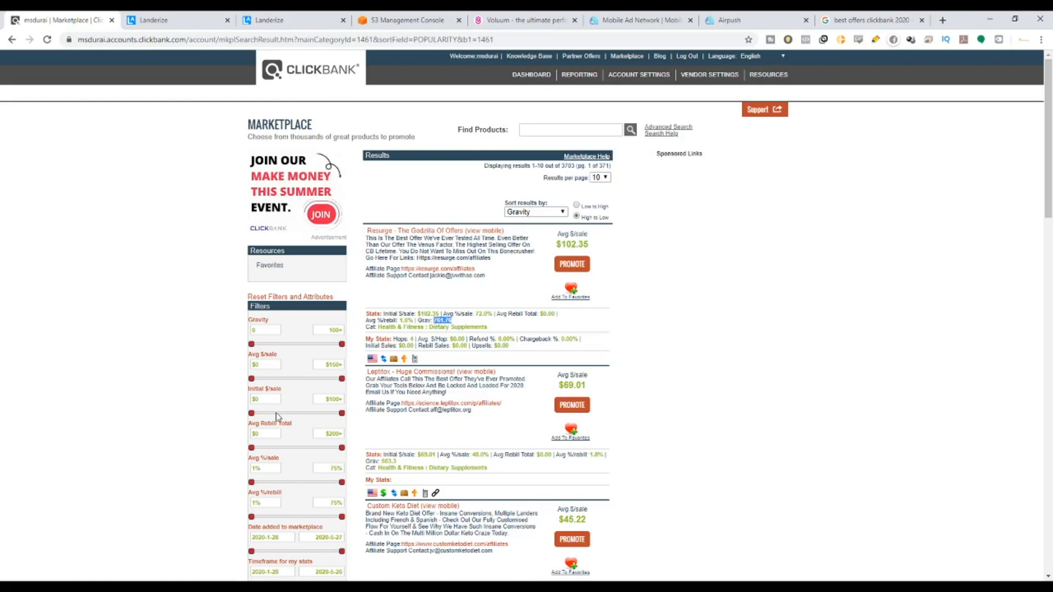
pyautogui.scroll(-6, 640, 265)
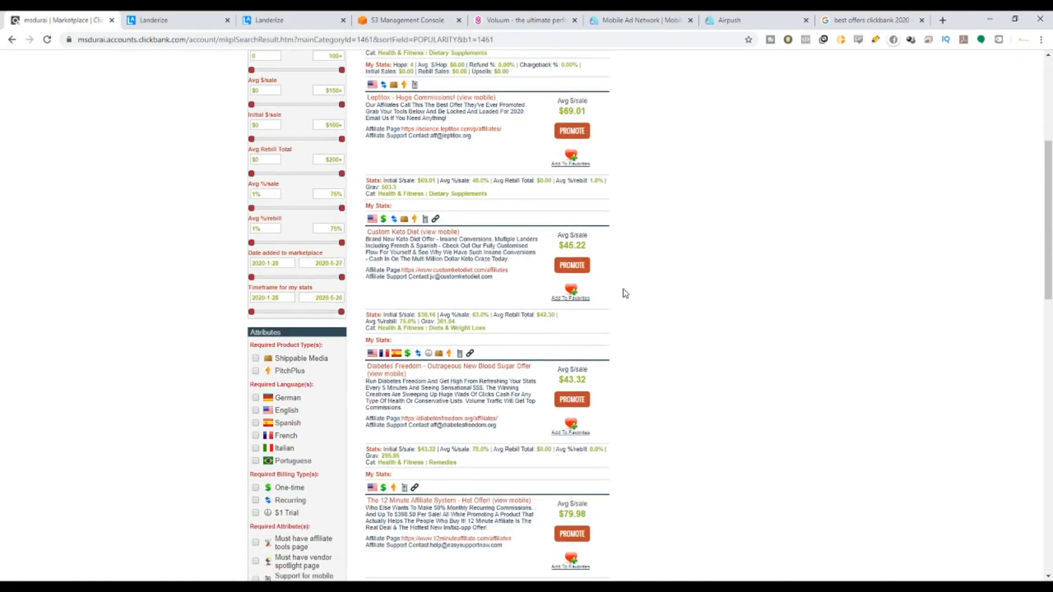
pyautogui.scroll(5, 625, 294)
pyautogui.scroll(1, 625, 293)
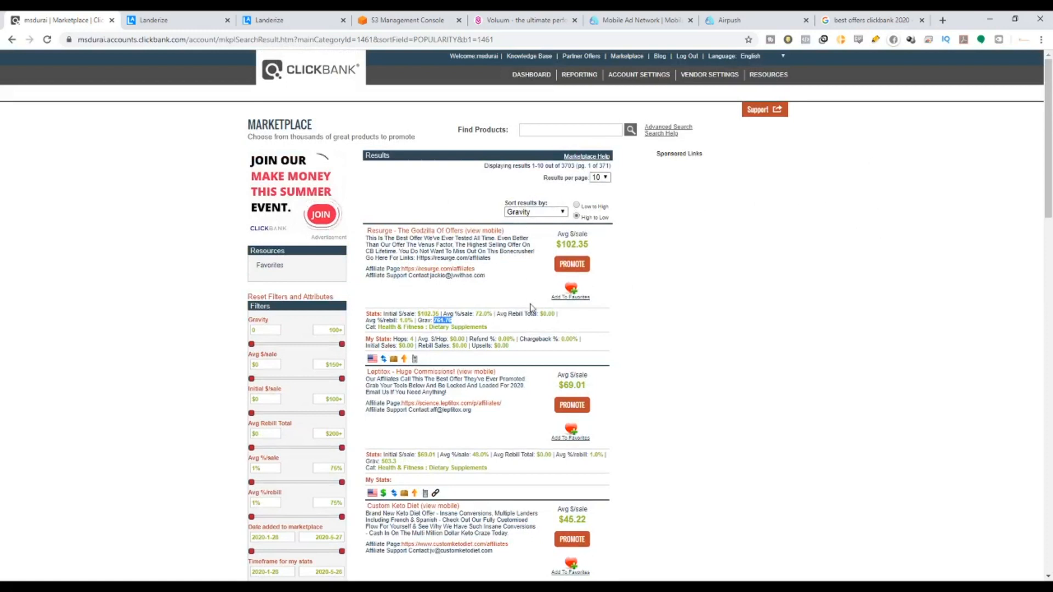
pyautogui.scroll(-2, 536, 352)
pyautogui.scroll(-20, 536, 352)
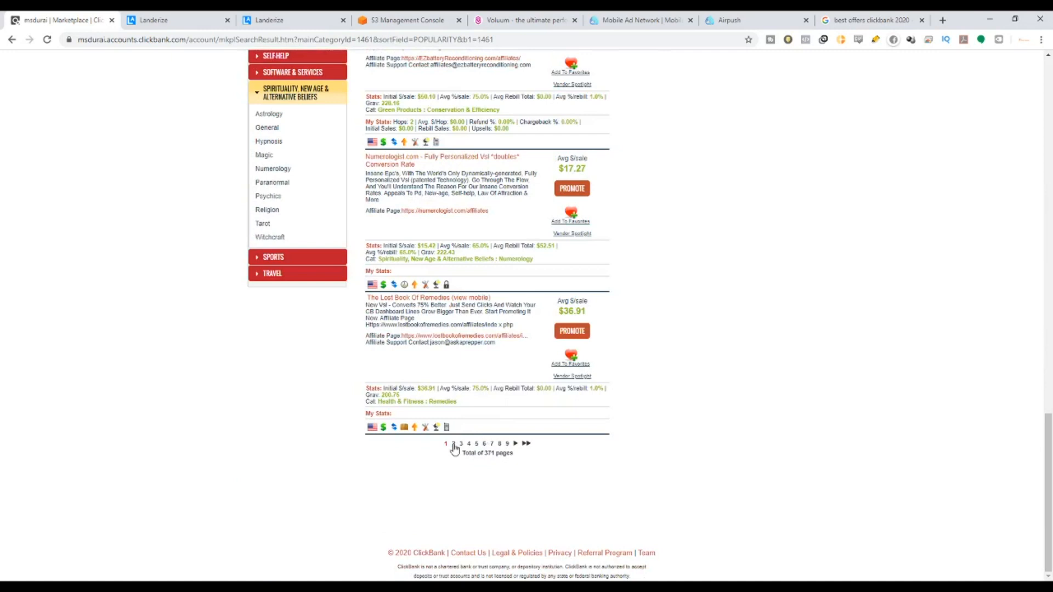
# Go to results page 2 and highlight the top listing's gravity and $46.62 average sale.
pyautogui.click(453, 444)
pyautogui.scroll(-6, 458, 313)
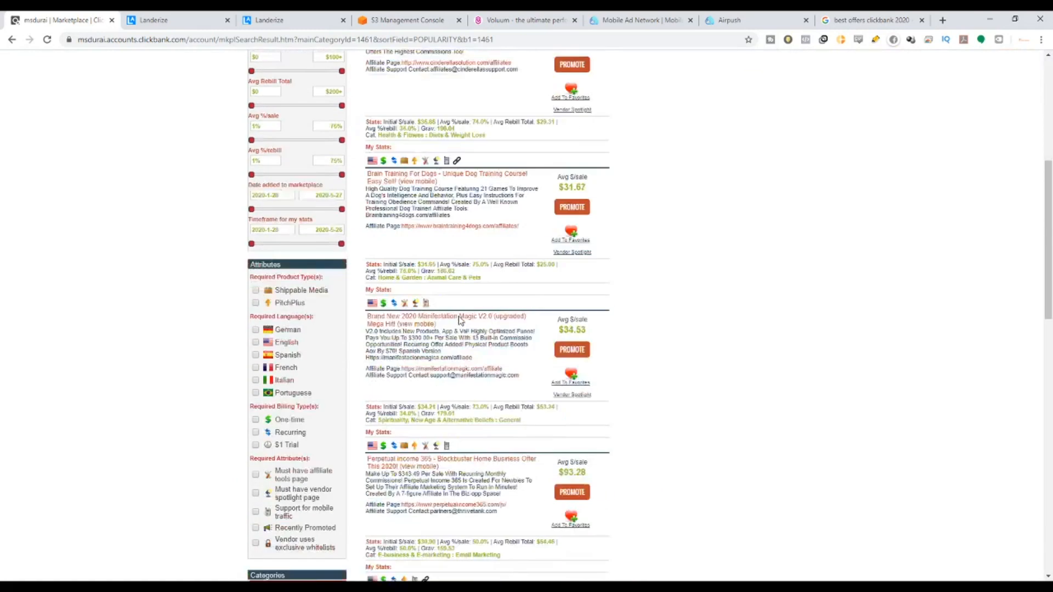
pyautogui.scroll(6, 460, 321)
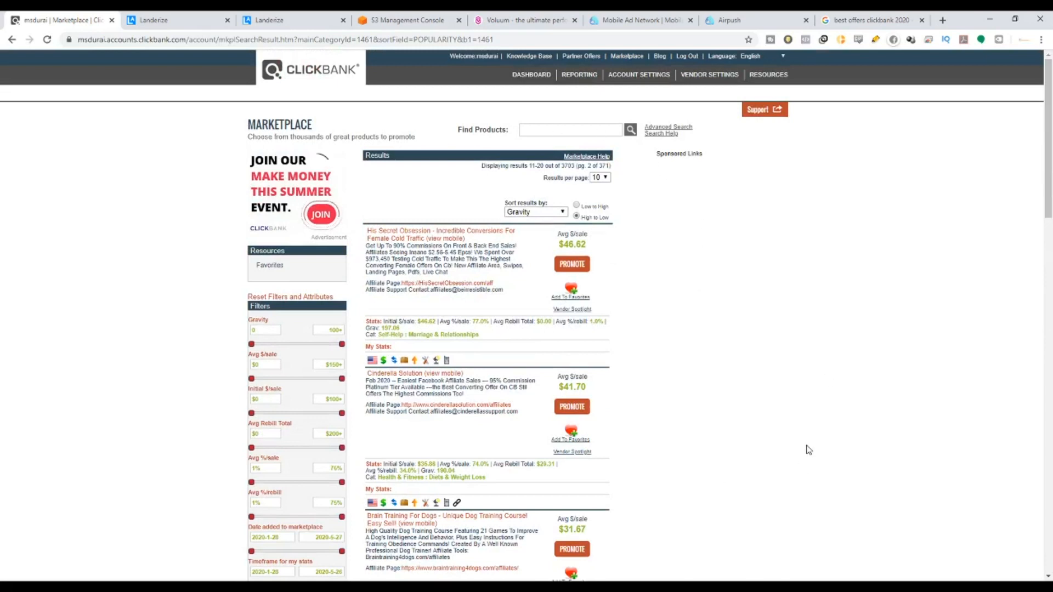
pyautogui.moveTo(382, 328)
pyautogui.mouseDown()
pyautogui.moveTo(405, 328)
pyautogui.moveTo(390, 330)
pyautogui.mouseUp()
pyautogui.moveTo(571, 237)
pyautogui.mouseDown()
pyautogui.moveTo(607, 246)
pyautogui.moveTo(565, 234)
pyautogui.moveTo(588, 236)
pyautogui.mouseUp()
pyautogui.click(604, 252)
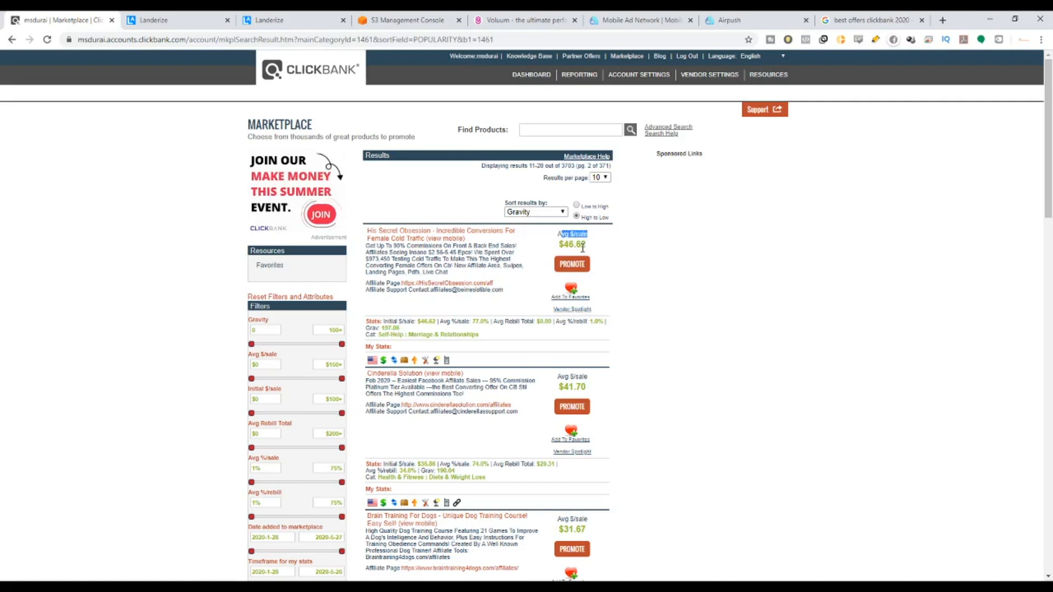
pyautogui.moveTo(564, 243); pyautogui.dragTo(596, 244)
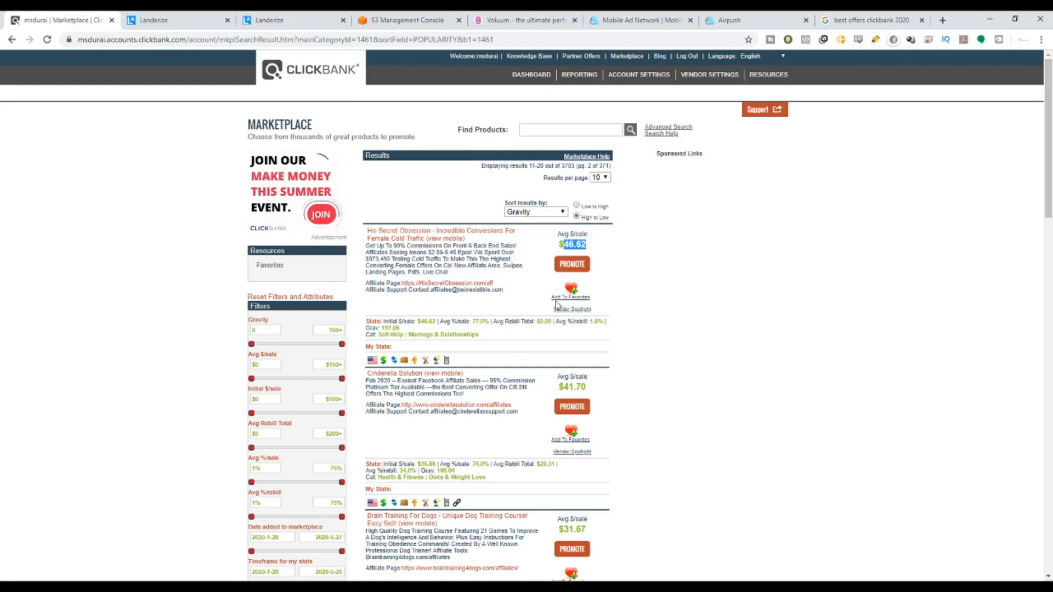
pyautogui.click(567, 248)
pyautogui.moveTo(558, 235)
pyautogui.mouseDown()
pyautogui.moveTo(592, 240)
pyautogui.moveTo(593, 250)
pyautogui.moveTo(563, 234)
pyautogui.mouseUp()
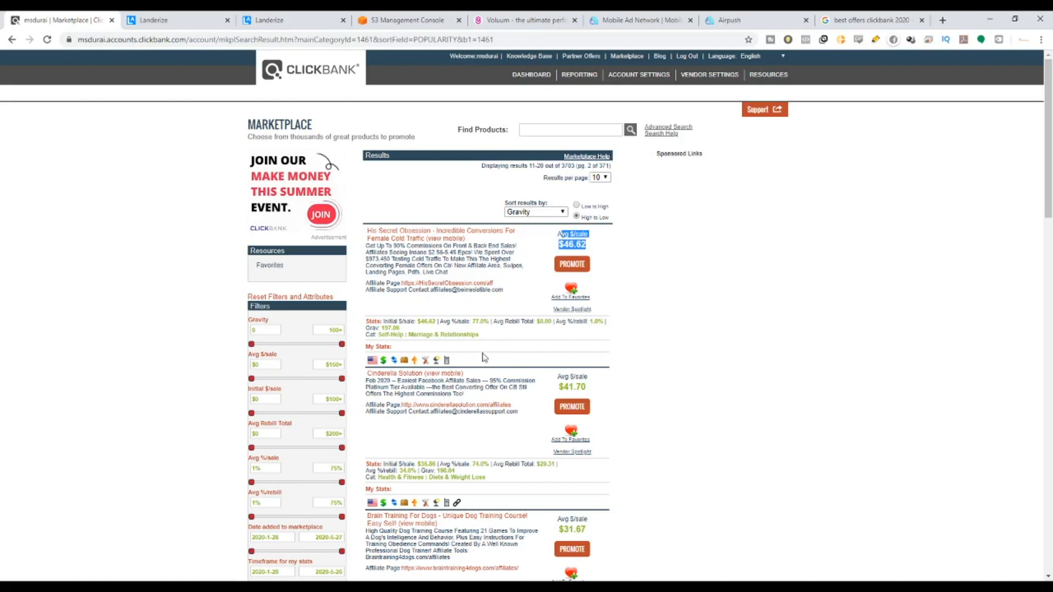
# On results page 3, open Back To Life's sales page and affiliate page in new tabs.
pyautogui.scroll(-4, 482, 463)
pyautogui.scroll(-3, 482, 470)
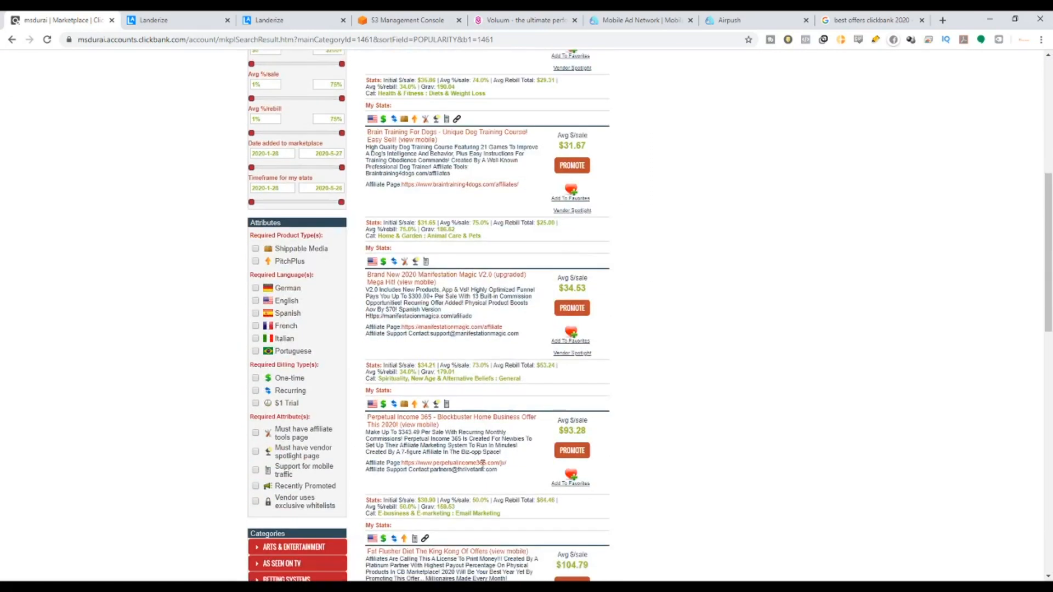
pyautogui.scroll(-4, 483, 470)
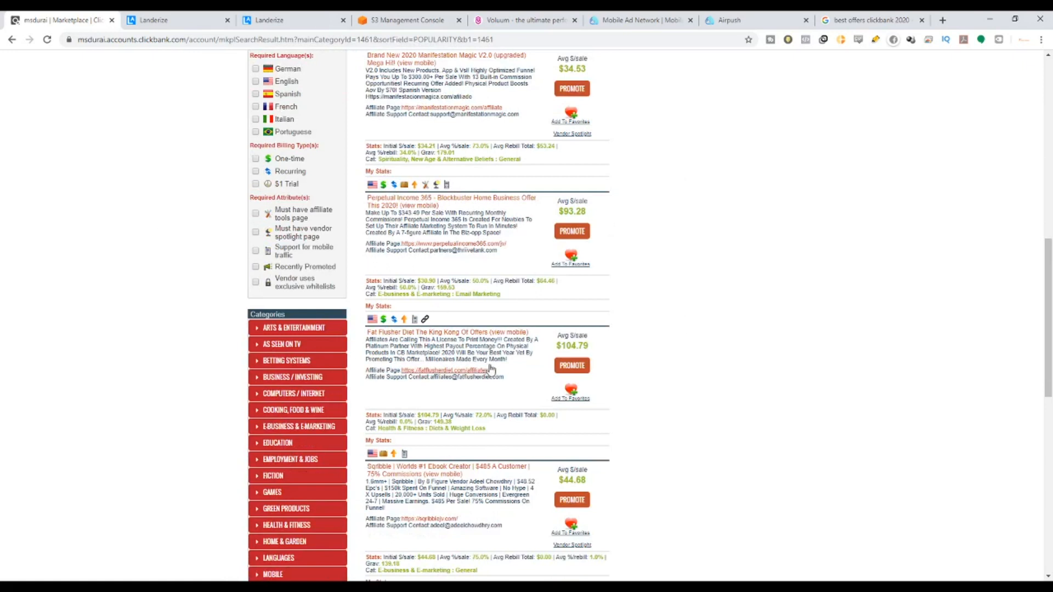
pyautogui.scroll(-4, 496, 373)
pyautogui.scroll(-4, 500, 375)
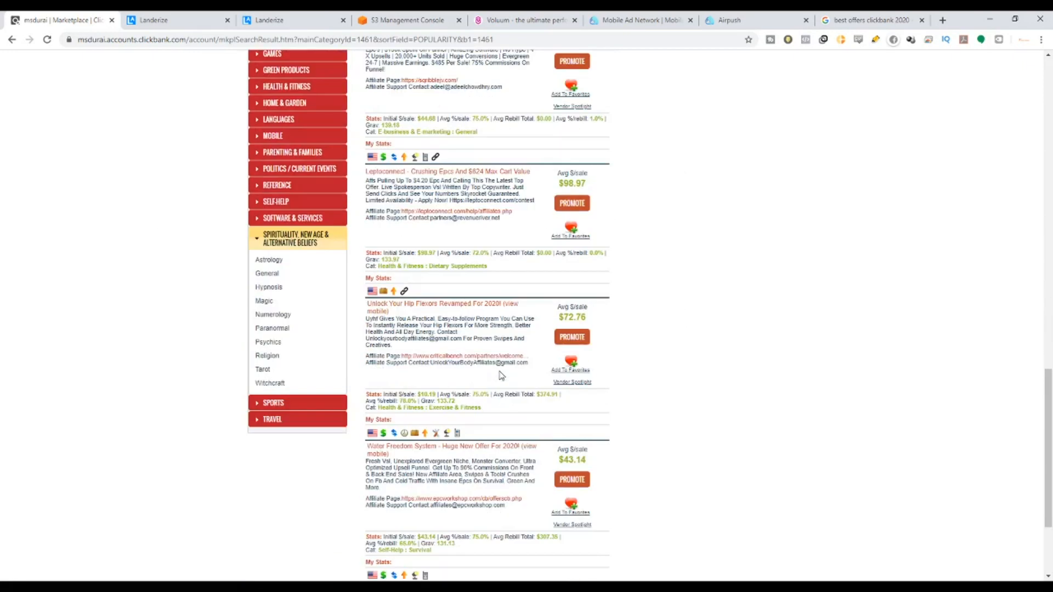
pyautogui.scroll(-2, 500, 376)
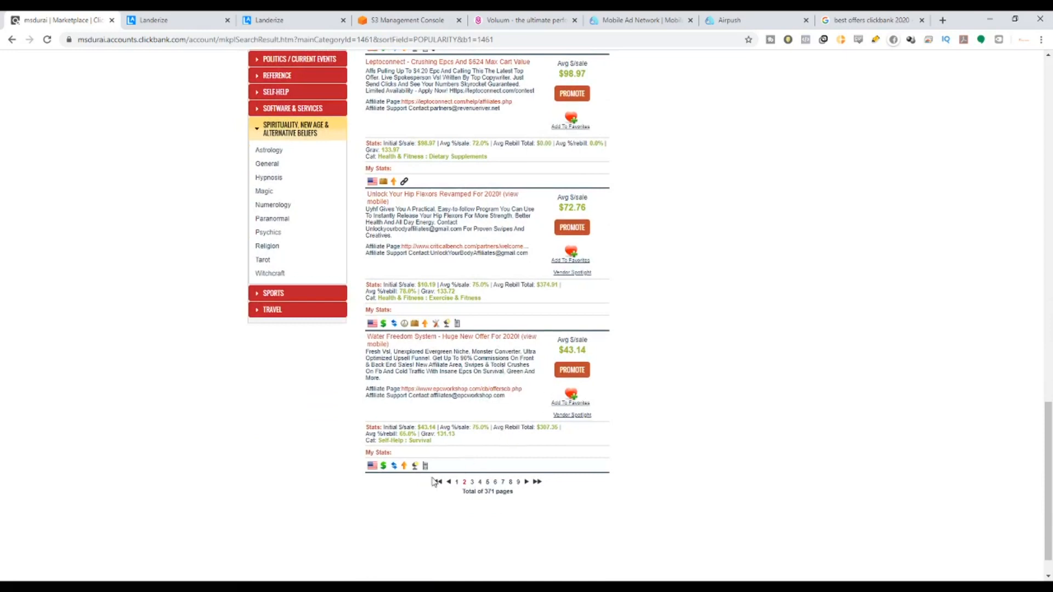
pyautogui.click(471, 483)
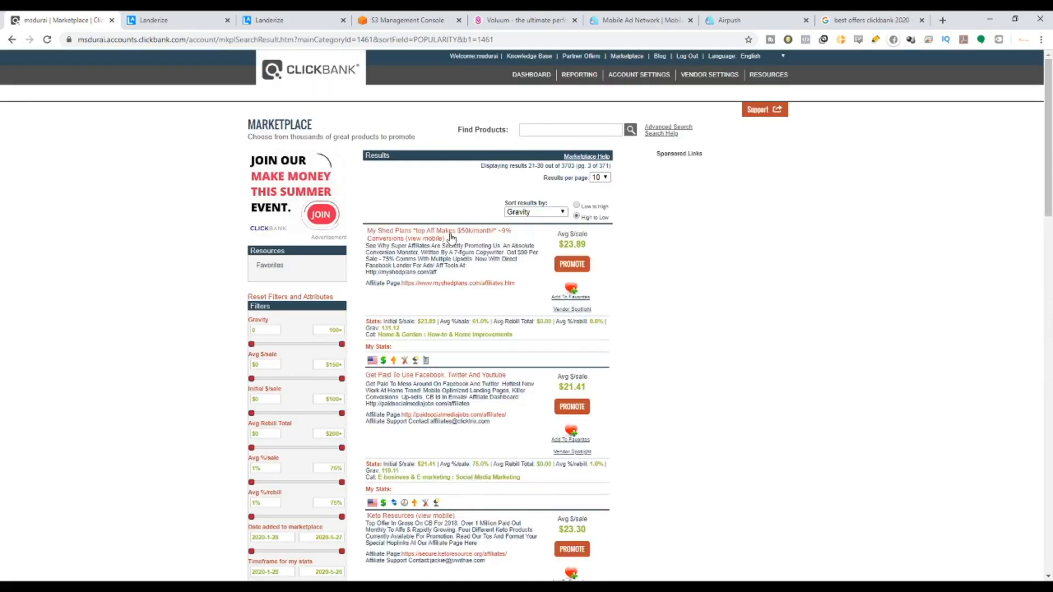
pyautogui.scroll(-2, 449, 243)
pyautogui.scroll(-6, 450, 282)
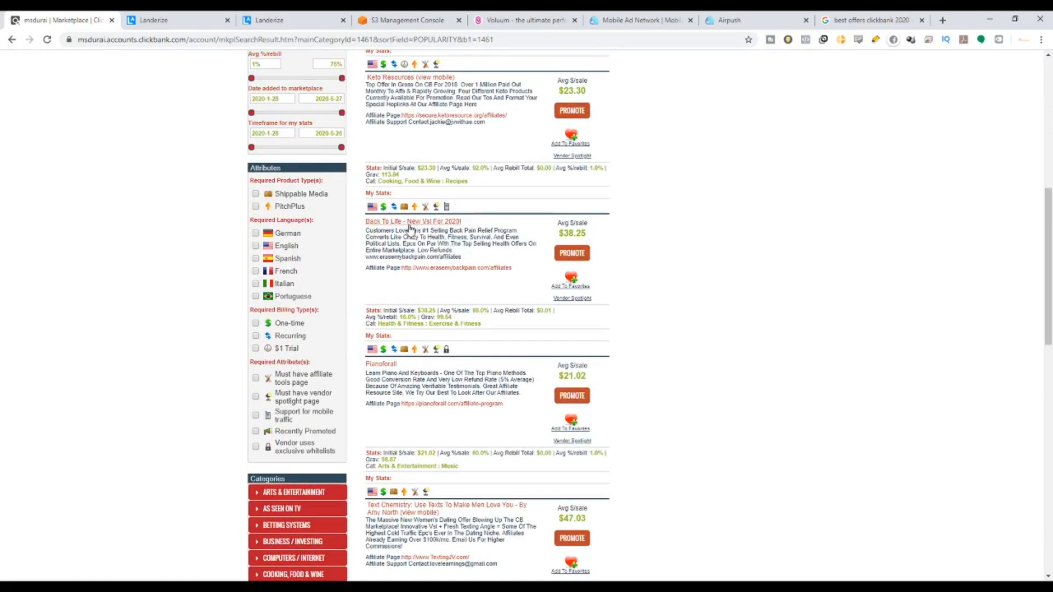
pyautogui.middleClick(410, 223)
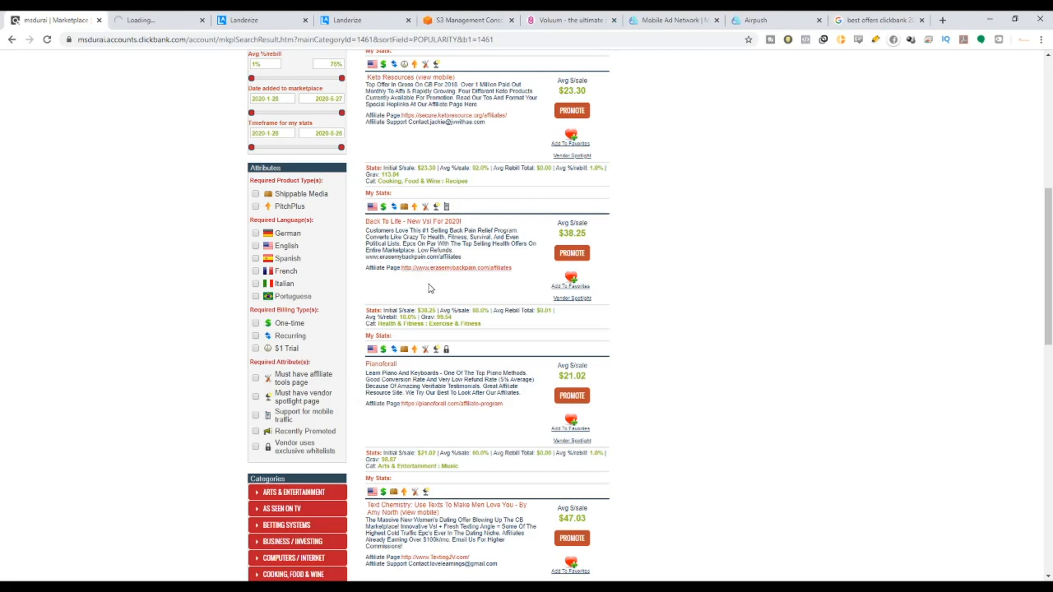
pyautogui.middleClick(457, 268)
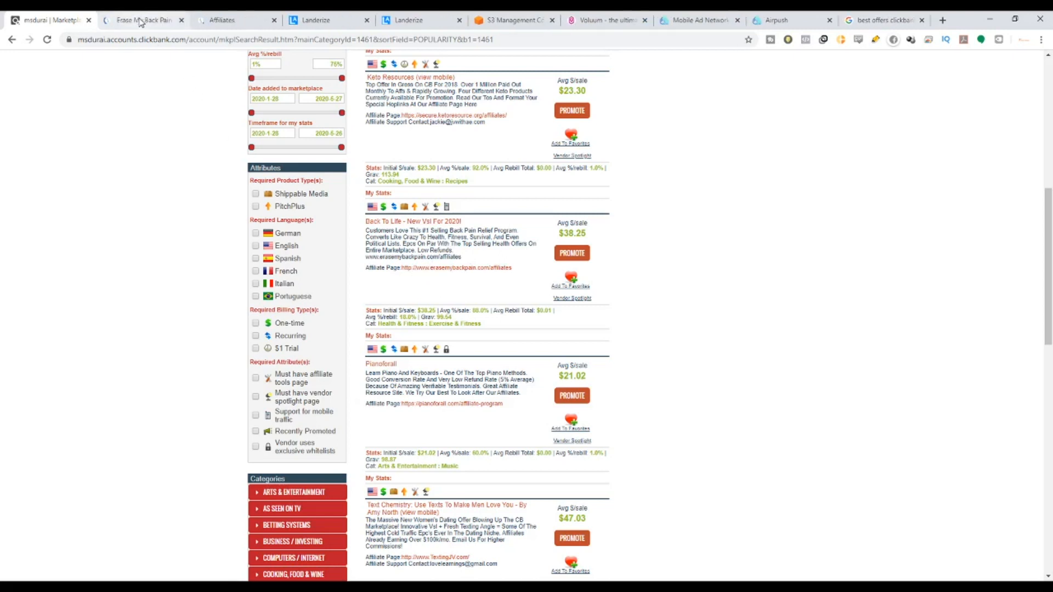
# View the erasemybackpain.org page with its 'Relieve Low Back Pain & Sciatica at Home' video.
pyautogui.click(141, 22)
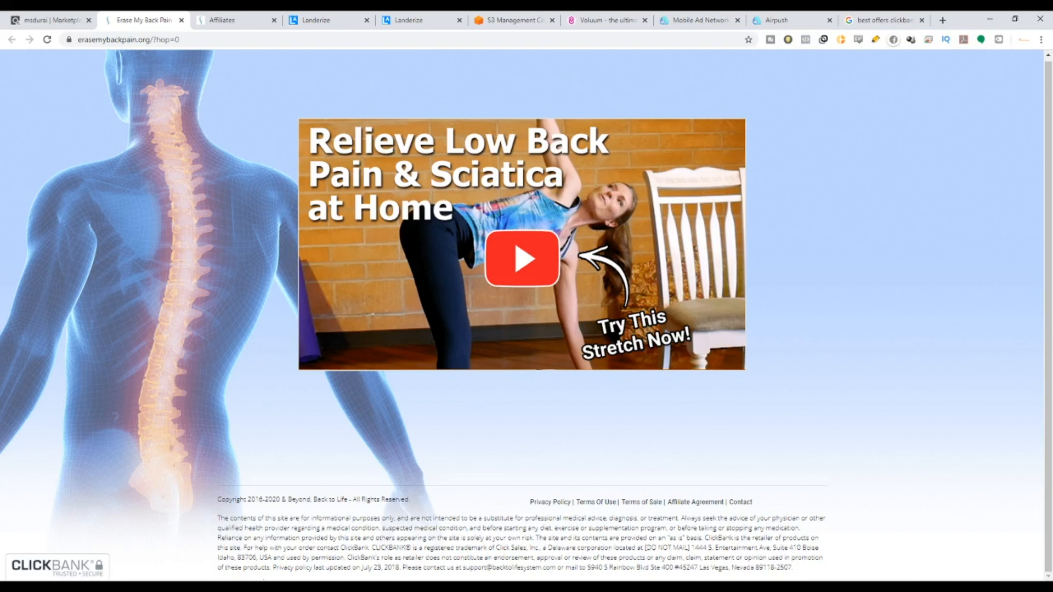
pyautogui.scroll(1, 575, 224)
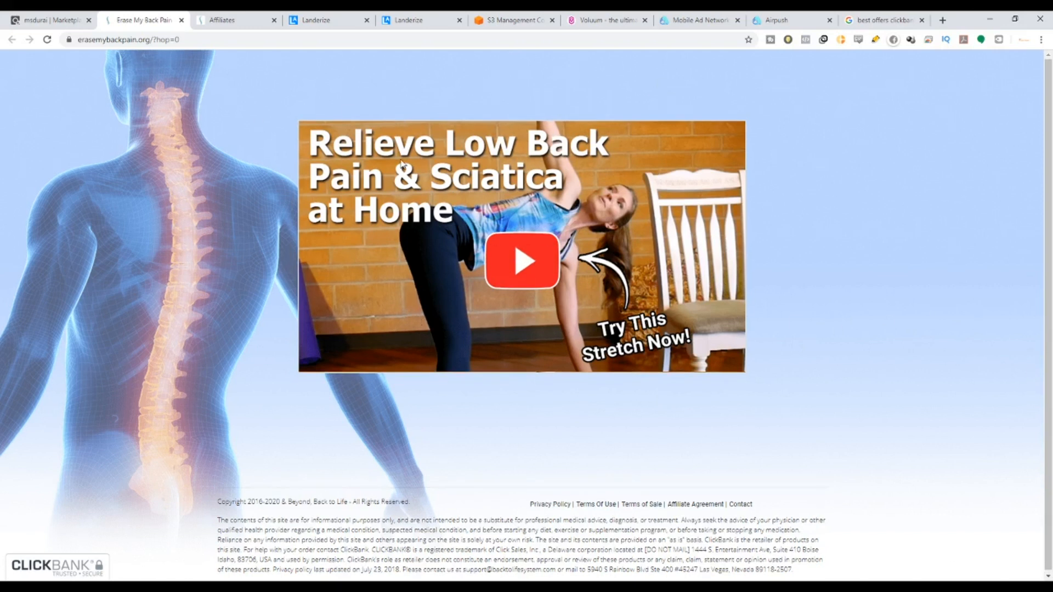
# Review the Back To Life affiliates page's 75% commission terms and its checklist image.
pyautogui.click(222, 15)
pyautogui.scroll(-1, 402, 235)
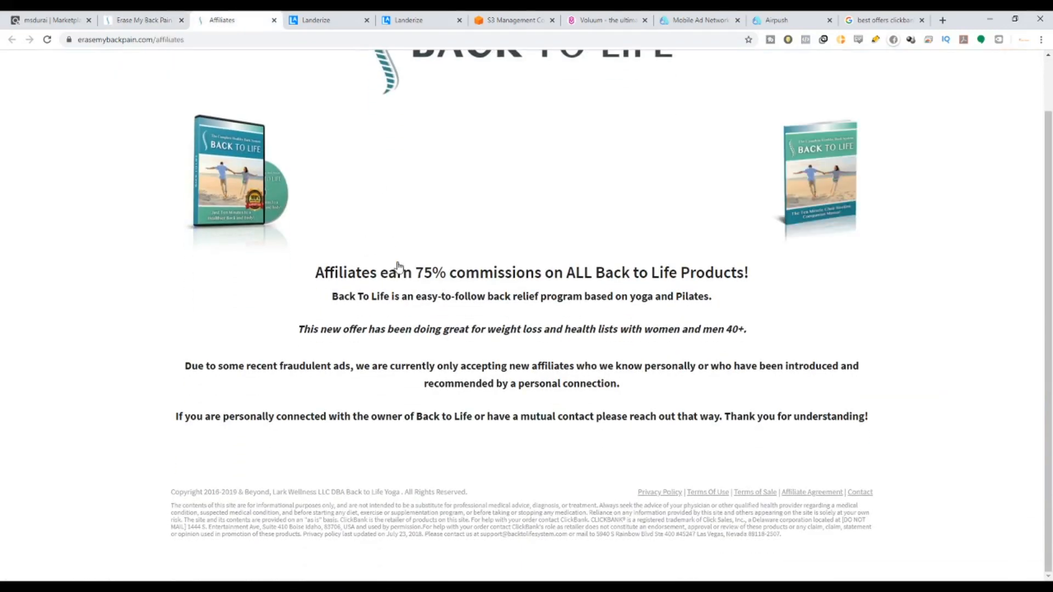
pyautogui.scroll(1, 542, 344)
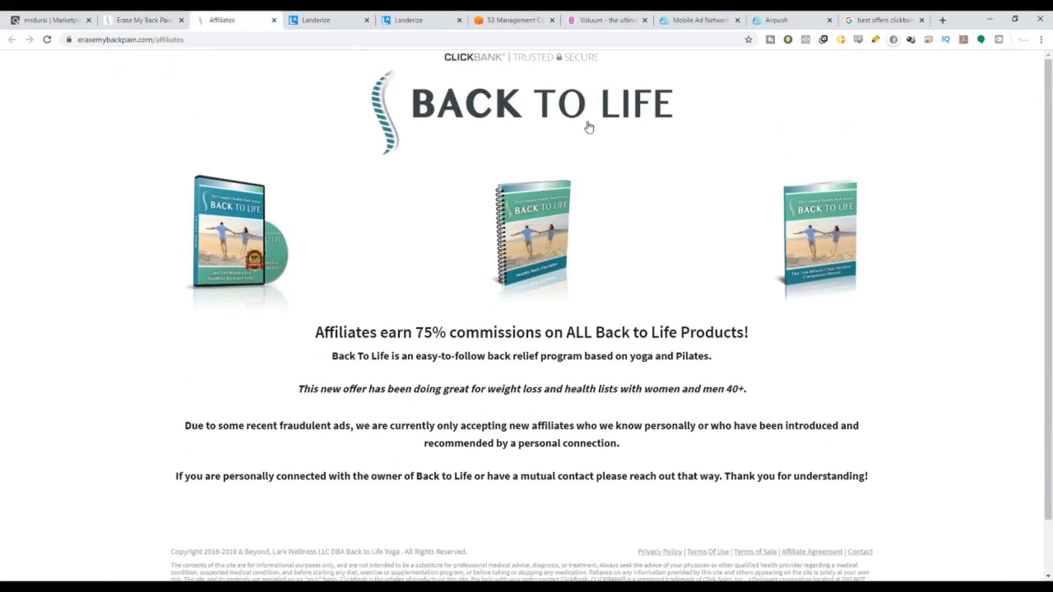
pyautogui.scroll(-1, 583, 309)
pyautogui.scroll(1, 619, 357)
pyautogui.scroll(-1, 453, 384)
pyautogui.scroll(1, 513, 388)
pyautogui.click(530, 259)
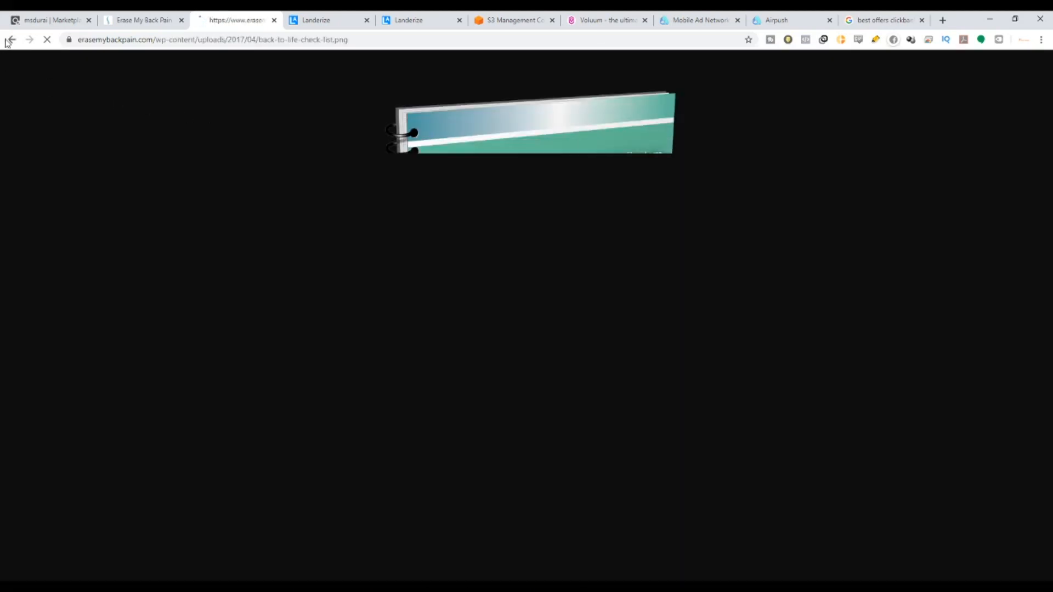
pyautogui.click(13, 40)
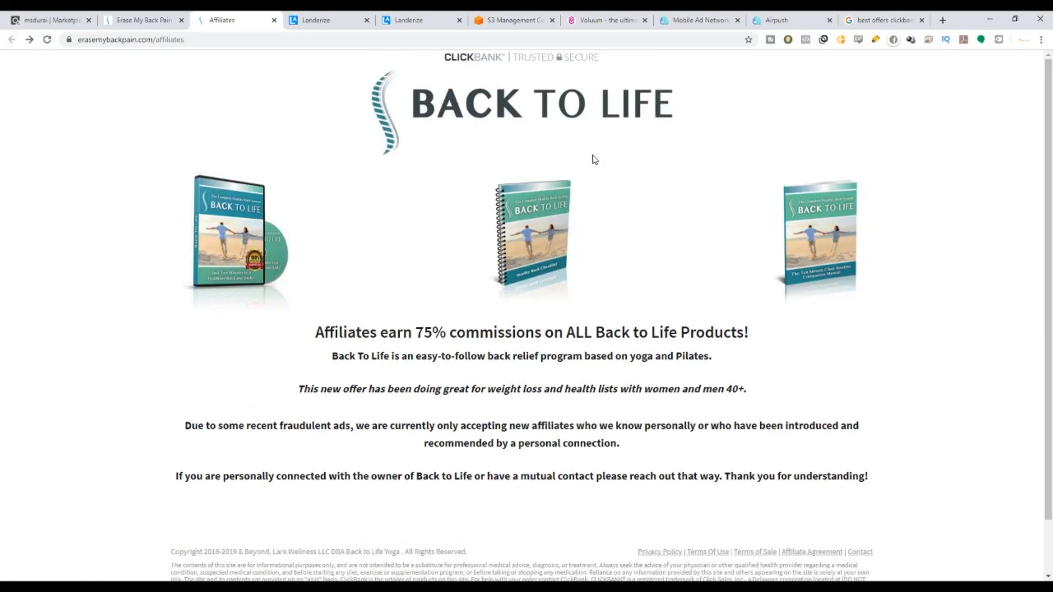
# Glance at the Voluum and Airpush tabs, recheck Back To Life, then return to ClickBank.
pyautogui.click(562, 19)
pyautogui.click(719, 20)
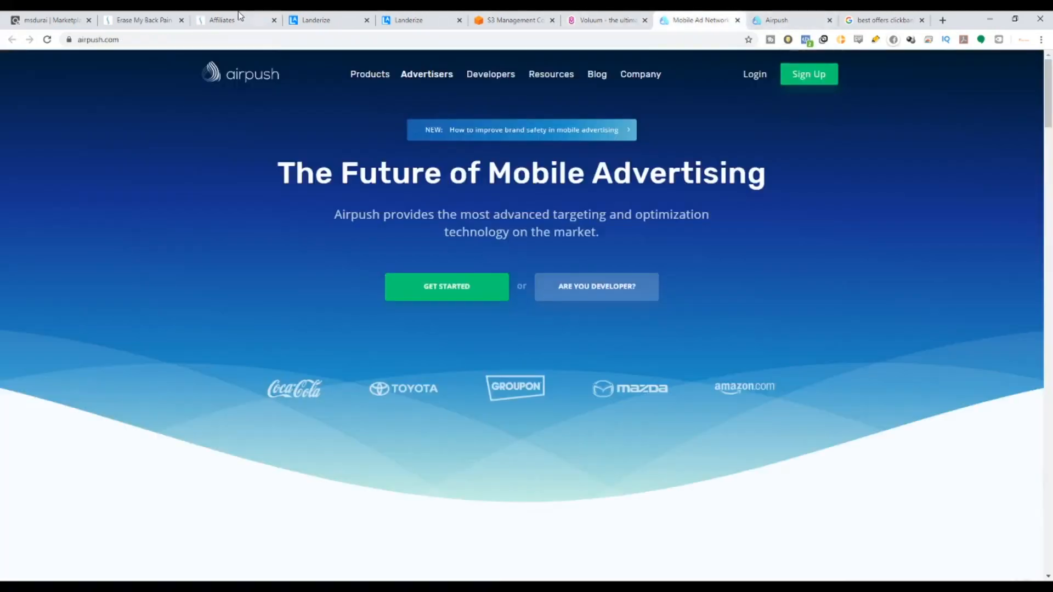
pyautogui.click(139, 17)
pyautogui.click(206, 16)
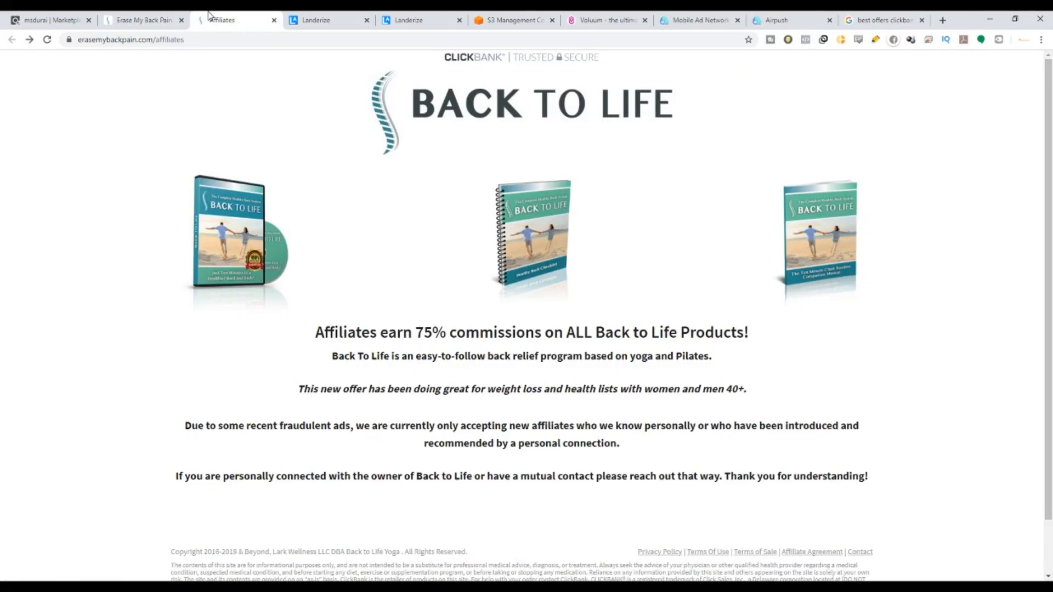
pyautogui.scroll(-1, 643, 418)
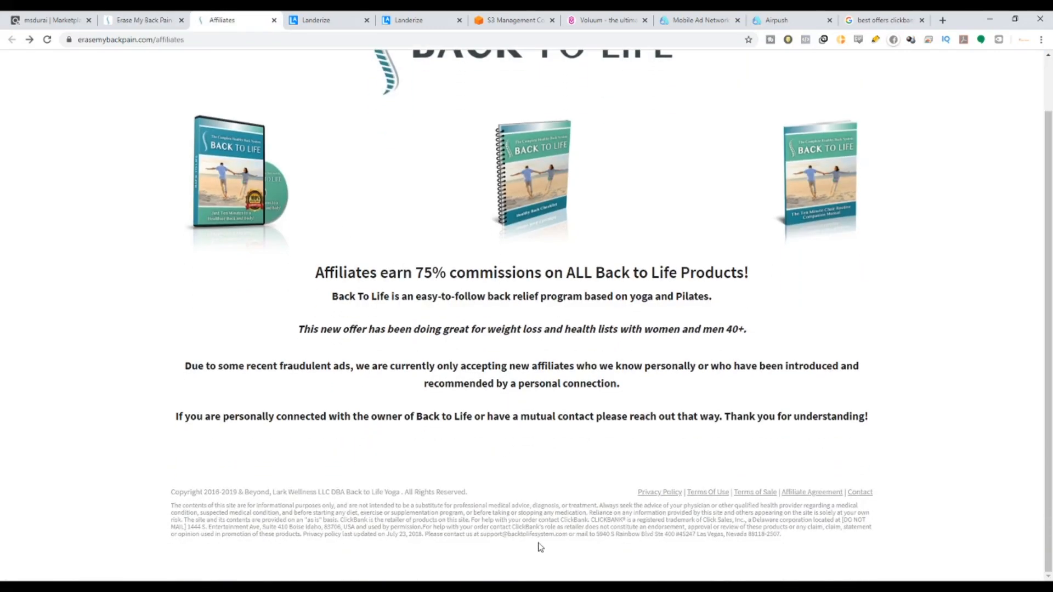
pyautogui.scroll(1, 805, 514)
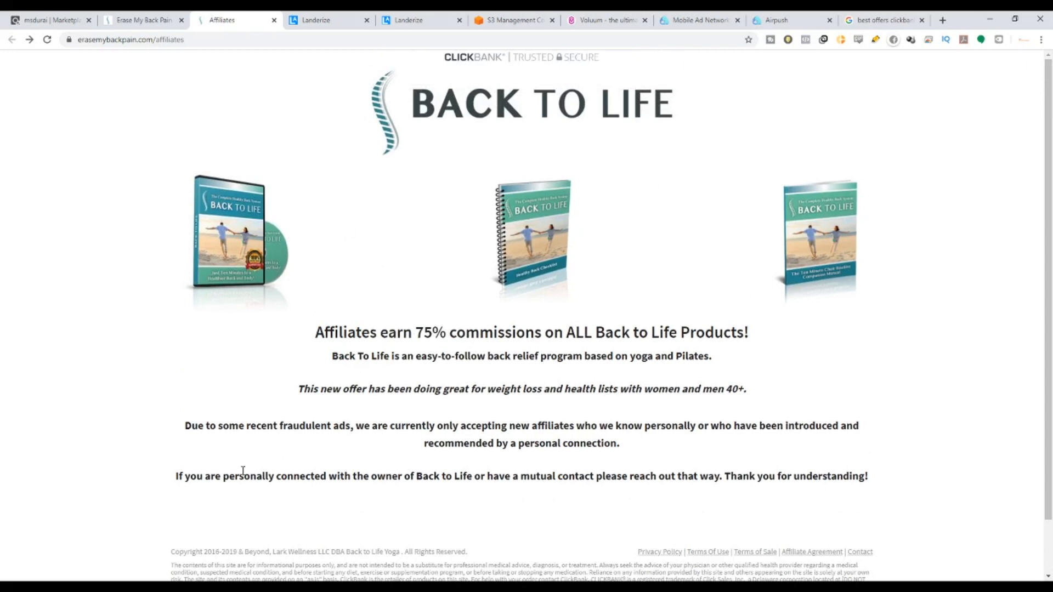
pyautogui.click(153, 19)
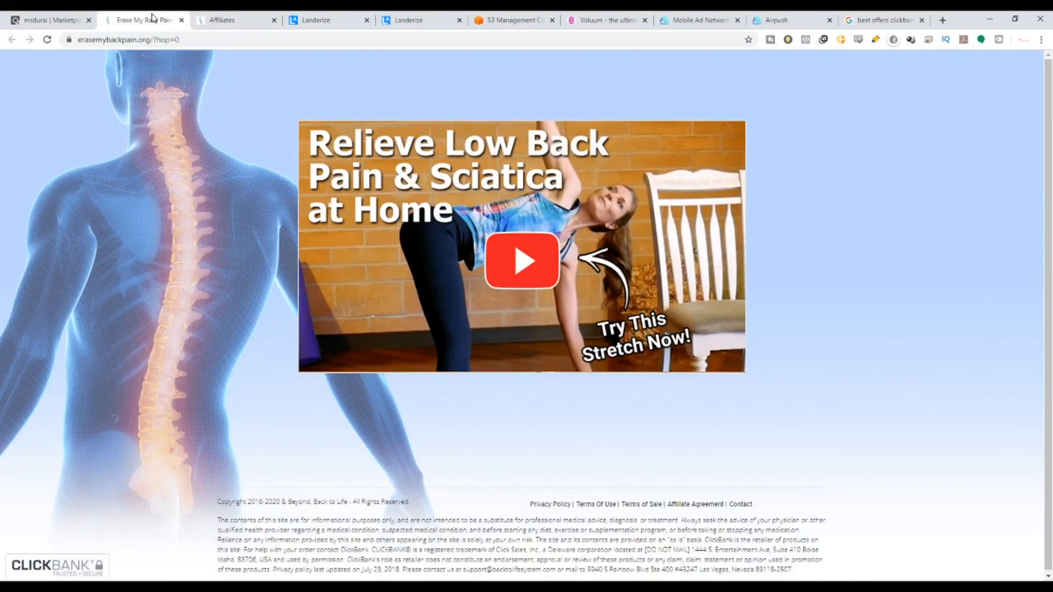
pyautogui.click(52, 20)
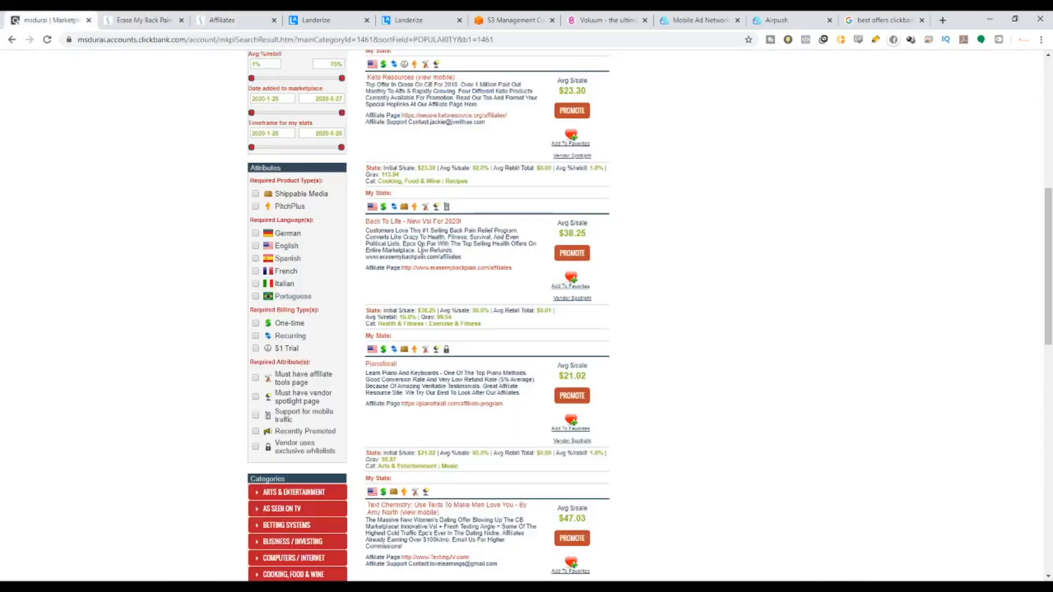
# Close the Back To Life affiliates and Erase My Back Pain tabs, returning to the marketplace.
pyautogui.moveTo(464, 262); pyautogui.dragTo(387, 257)
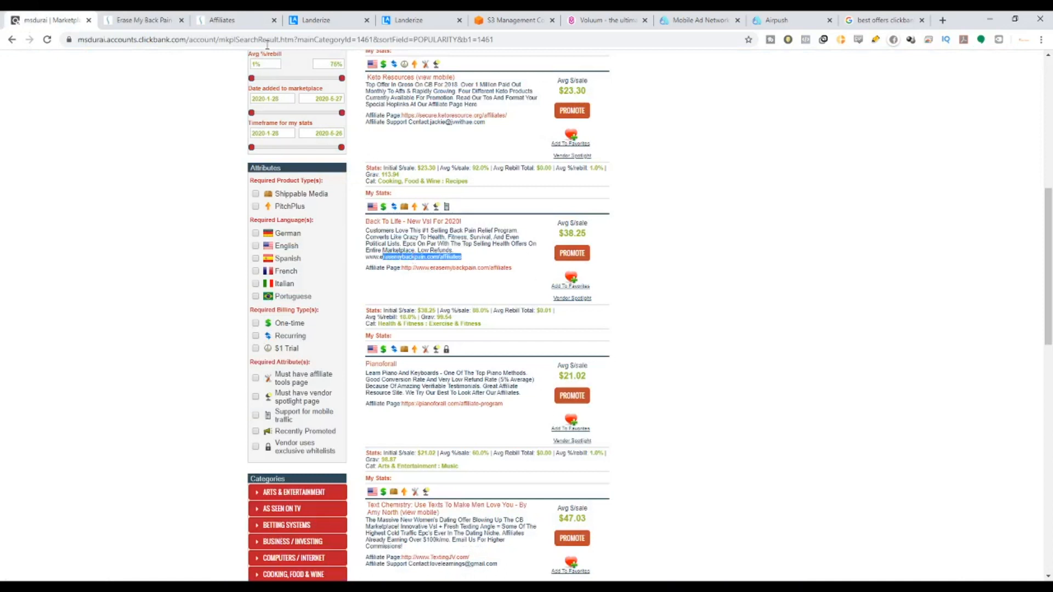
pyautogui.click(233, 20)
pyautogui.click(274, 20)
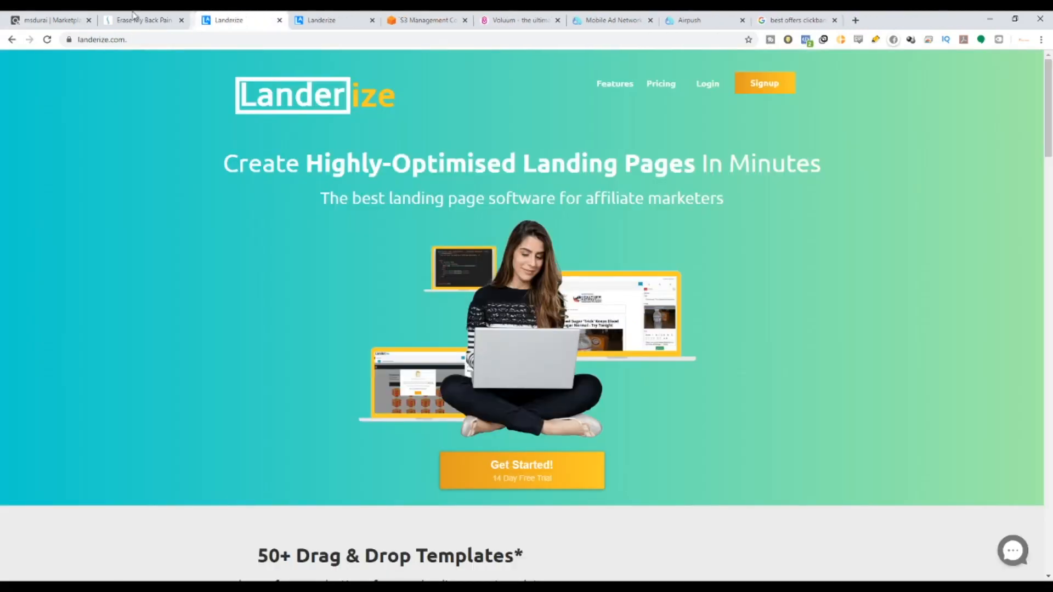
pyautogui.click(169, 22)
pyautogui.click(202, 20)
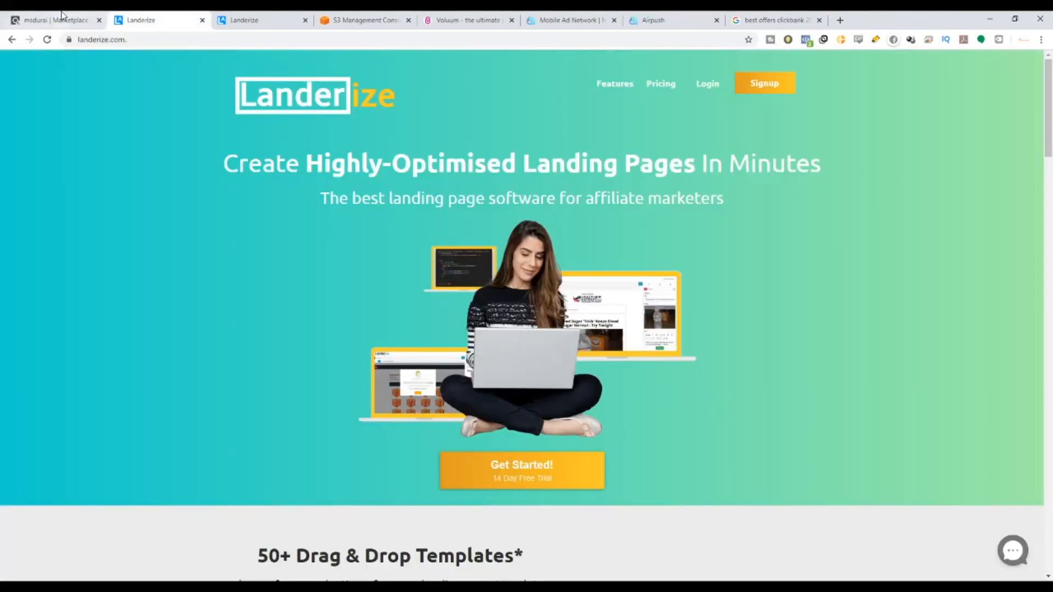
pyautogui.click(63, 20)
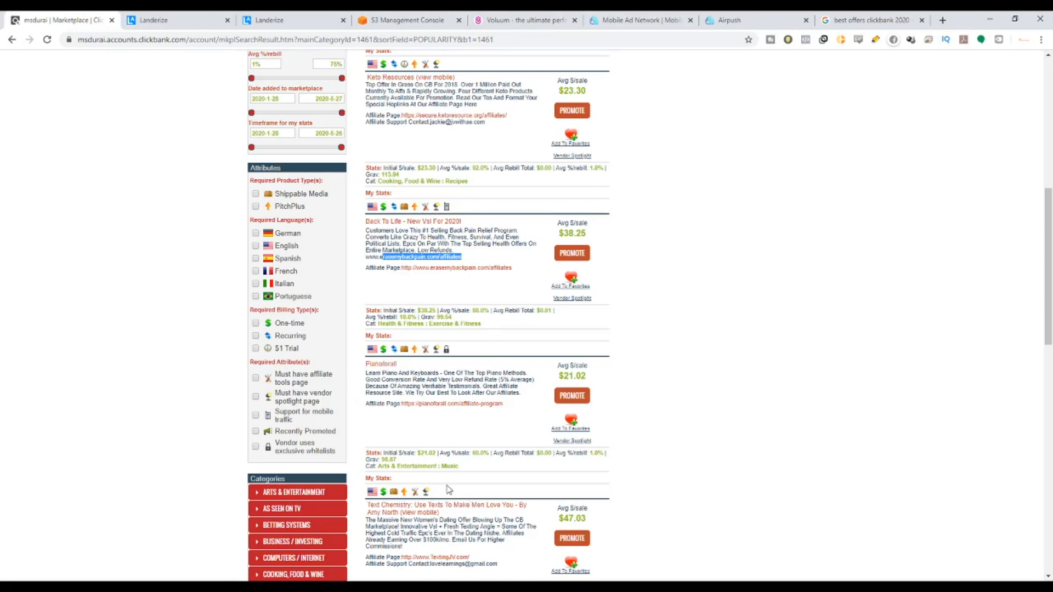
# Open the Pianoforall listing's affiliate page link in new tabs.
pyautogui.doubleClick(385, 460)
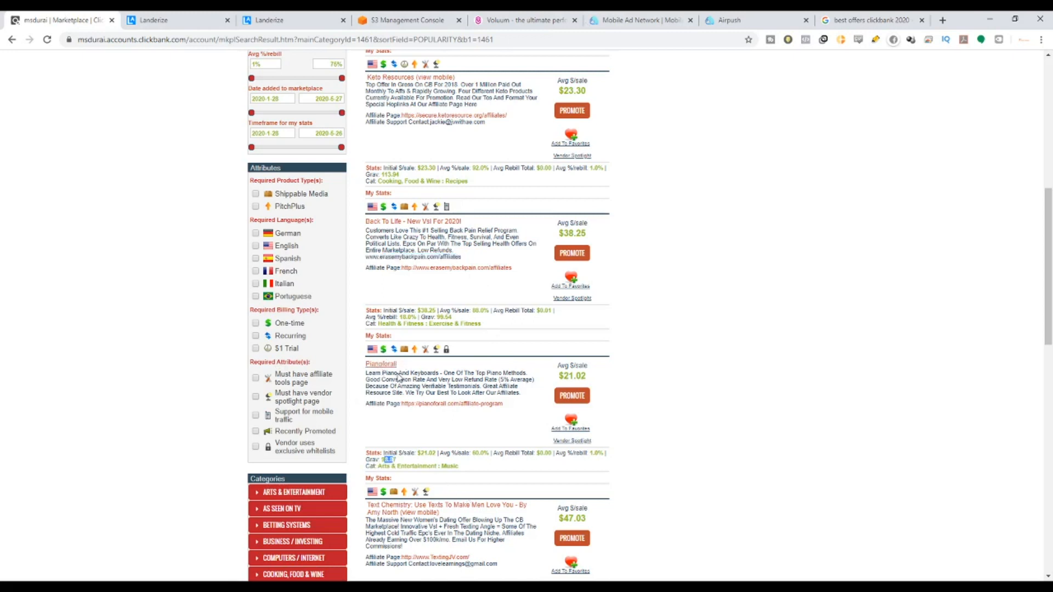
pyautogui.click(441, 404)
pyautogui.middleClick(466, 405)
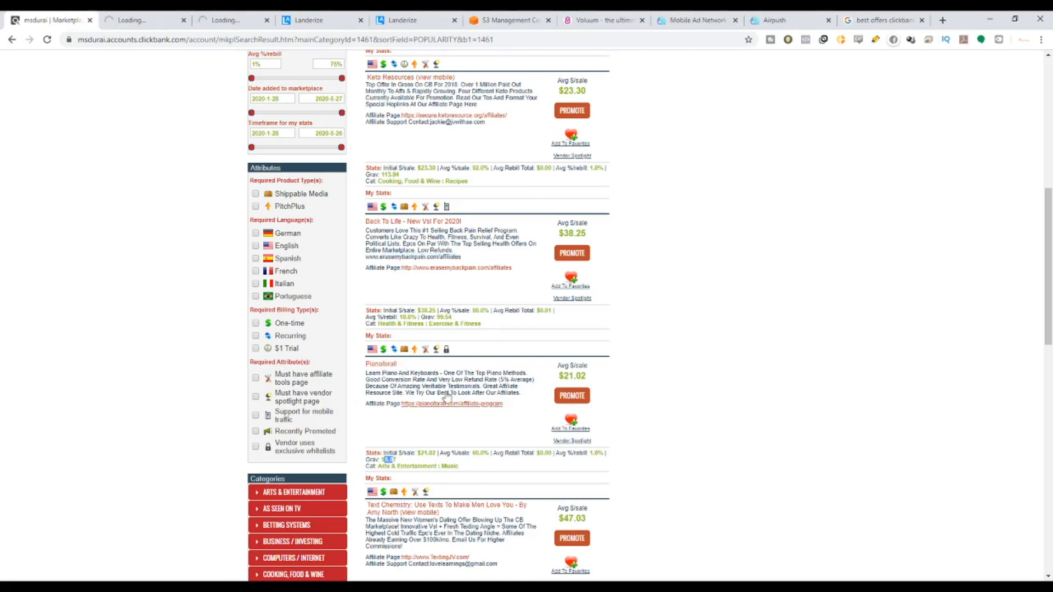
# Scroll through the newly opened Pianoforall homepage.
pyautogui.click(142, 16)
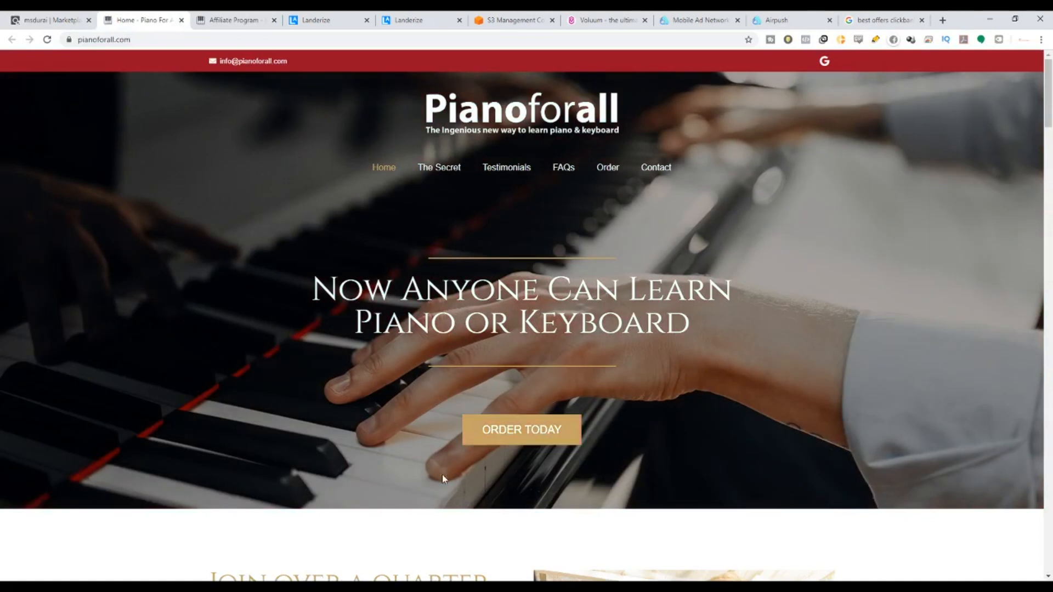
pyautogui.scroll(-2, 573, 425)
pyautogui.scroll(-20, 565, 406)
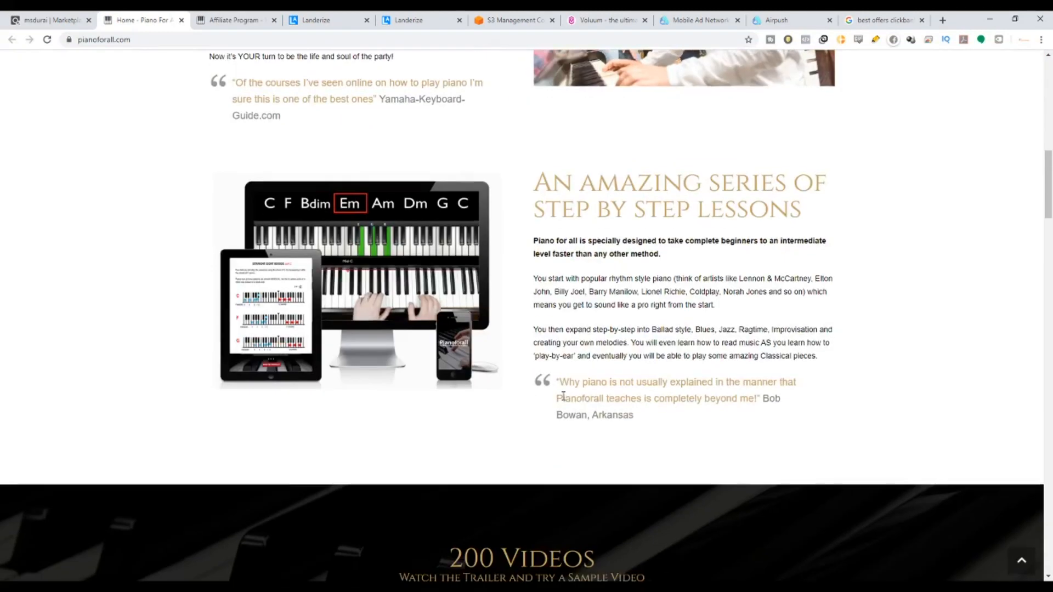
pyautogui.scroll(-8, 729, 407)
pyautogui.scroll(20, 508, 384)
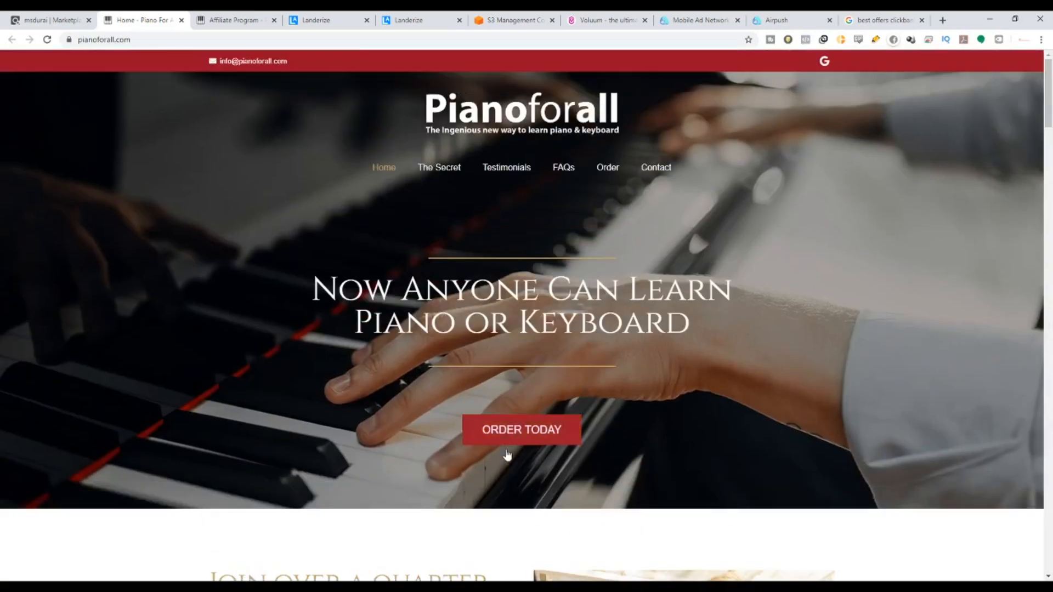
# On the affiliate page, view the banner ads, getting-started, promo videos, review text and testimonials sections.
pyautogui.click(225, 21)
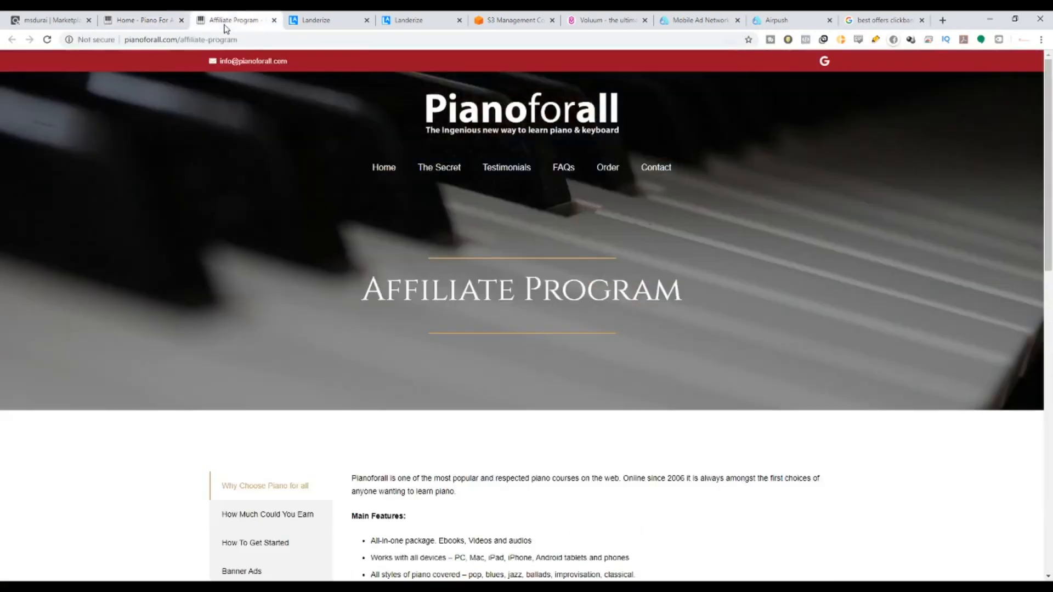
pyautogui.scroll(-3, 509, 399)
pyautogui.scroll(-4, 509, 400)
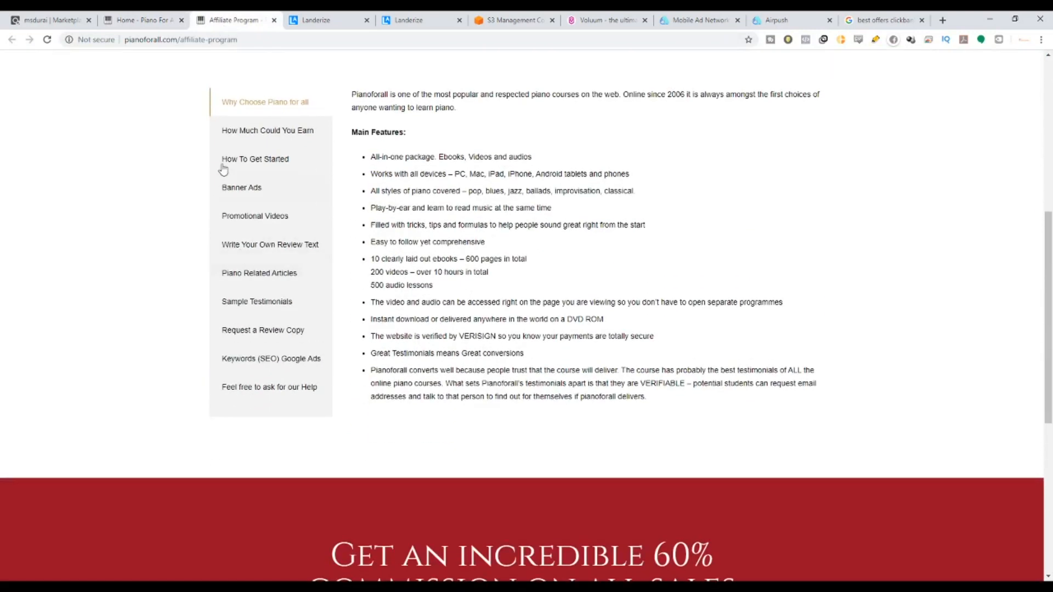
pyautogui.click(249, 199)
pyautogui.scroll(-15, 726, 170)
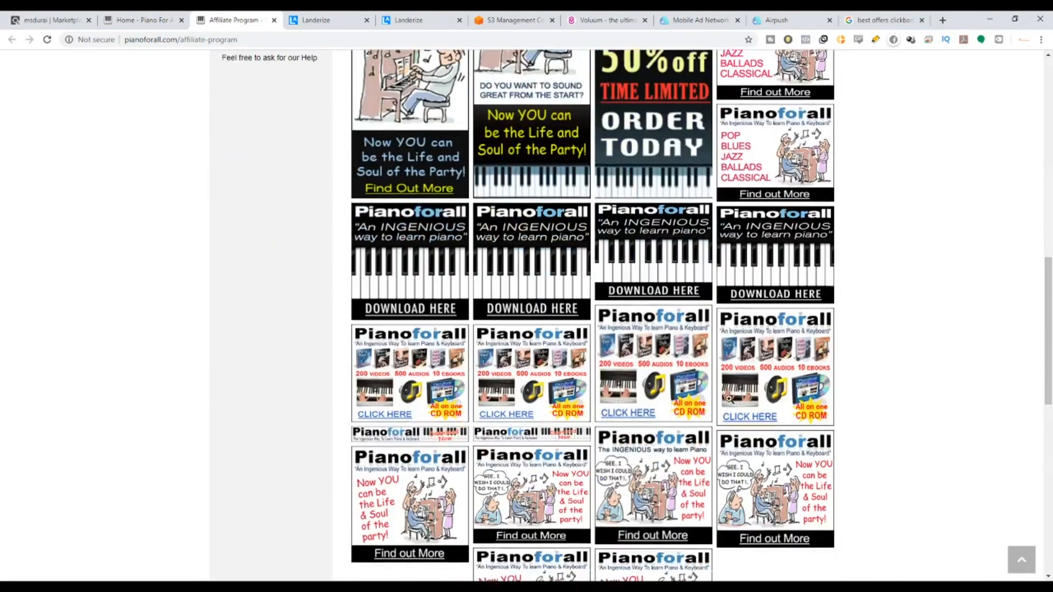
pyautogui.scroll(12, 729, 400)
pyautogui.scroll(8, 335, 302)
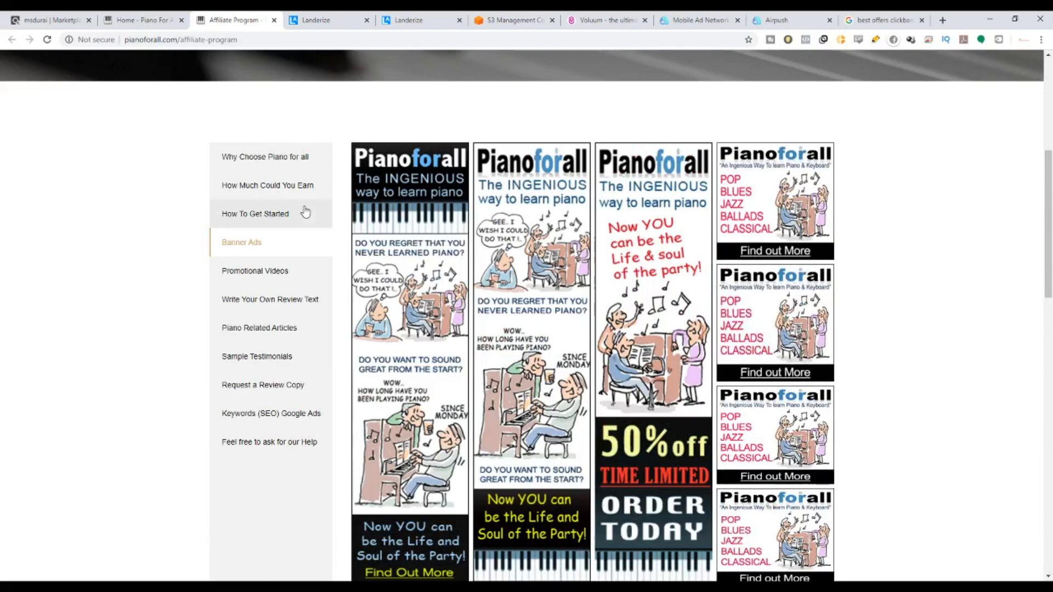
pyautogui.click(262, 222)
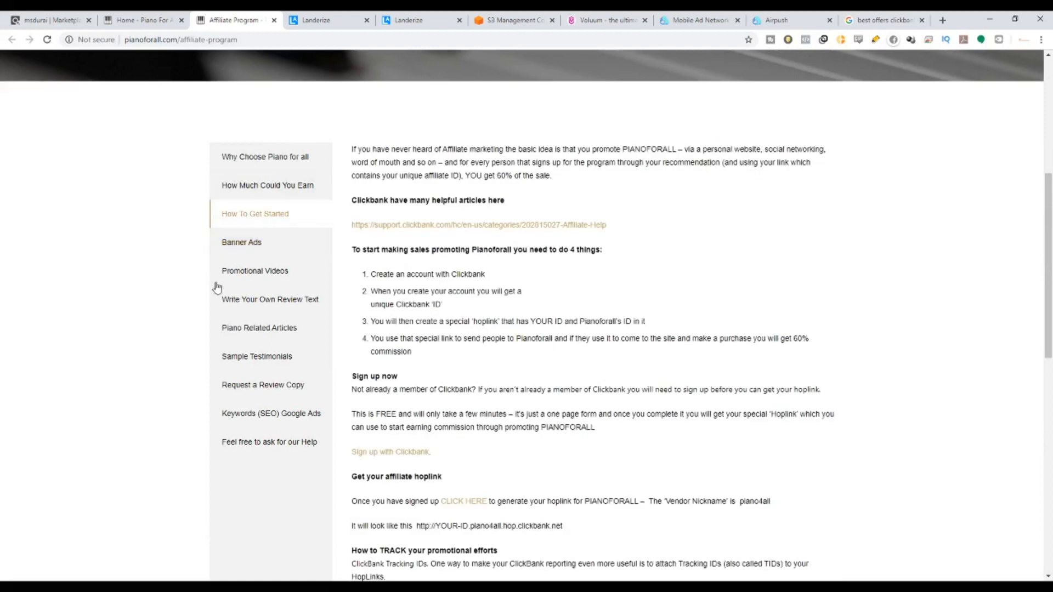
pyautogui.click(282, 273)
pyautogui.scroll(-3, 285, 308)
pyautogui.click(278, 143)
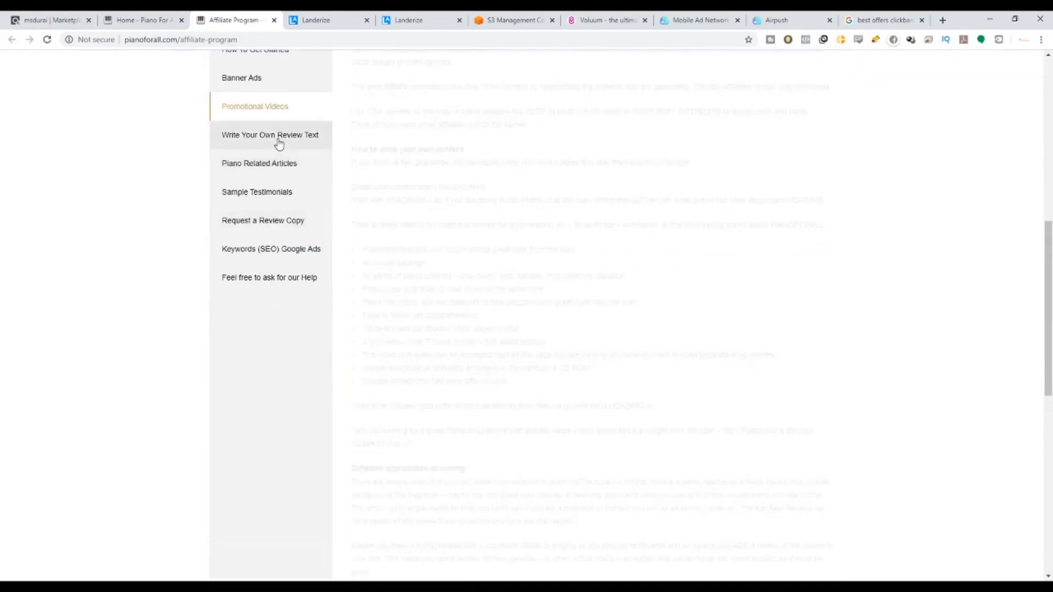
pyautogui.click(267, 199)
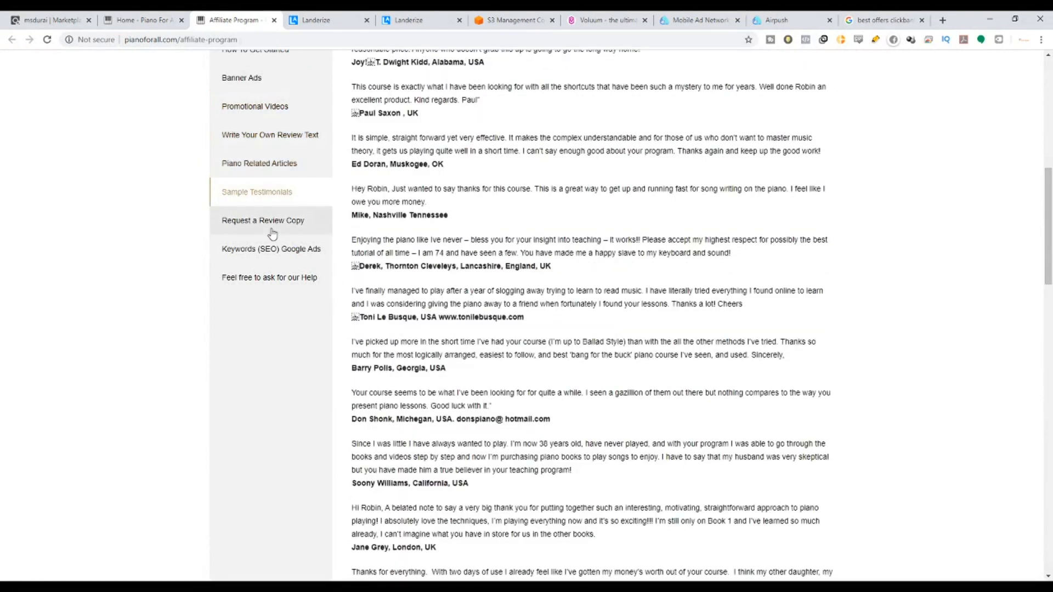
pyautogui.click(272, 226)
# Check the articles, help, SEO, why-choose and earnings sections (60% commission), then return to ClickBank.
pyautogui.click(265, 191)
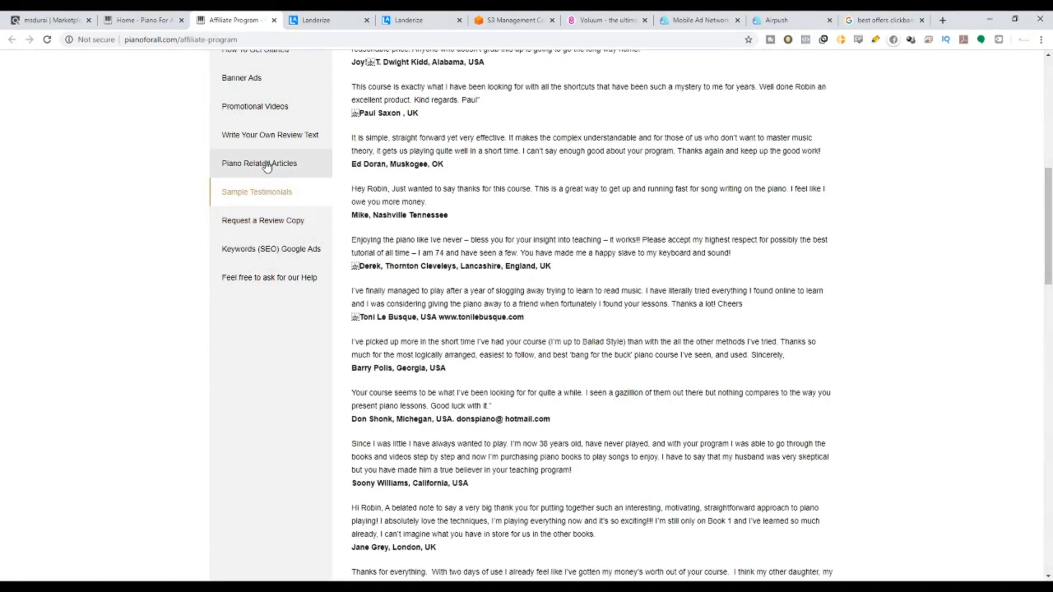
pyautogui.click(265, 163)
pyautogui.click(265, 222)
pyautogui.click(279, 273)
pyautogui.click(278, 248)
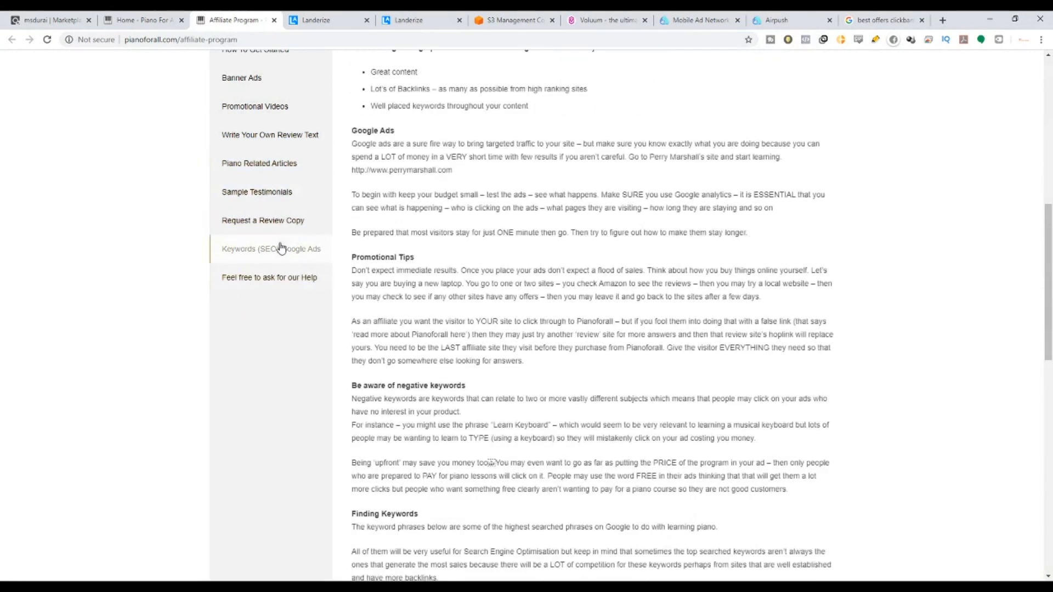
pyautogui.scroll(5, 274, 263)
pyautogui.click(264, 274)
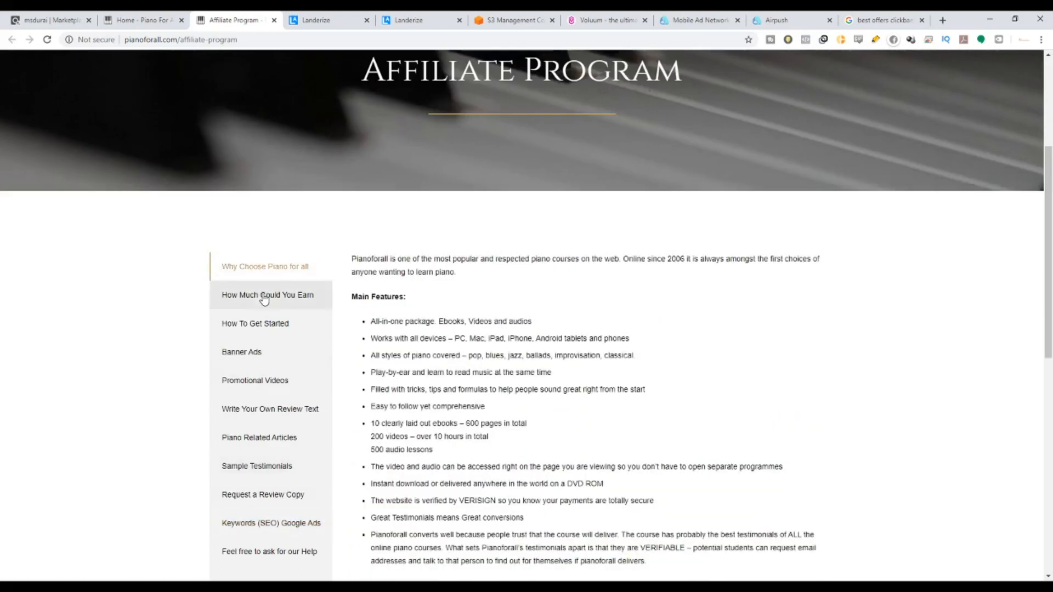
pyautogui.click(258, 297)
pyautogui.scroll(-5, 634, 300)
pyautogui.scroll(-5, 763, 496)
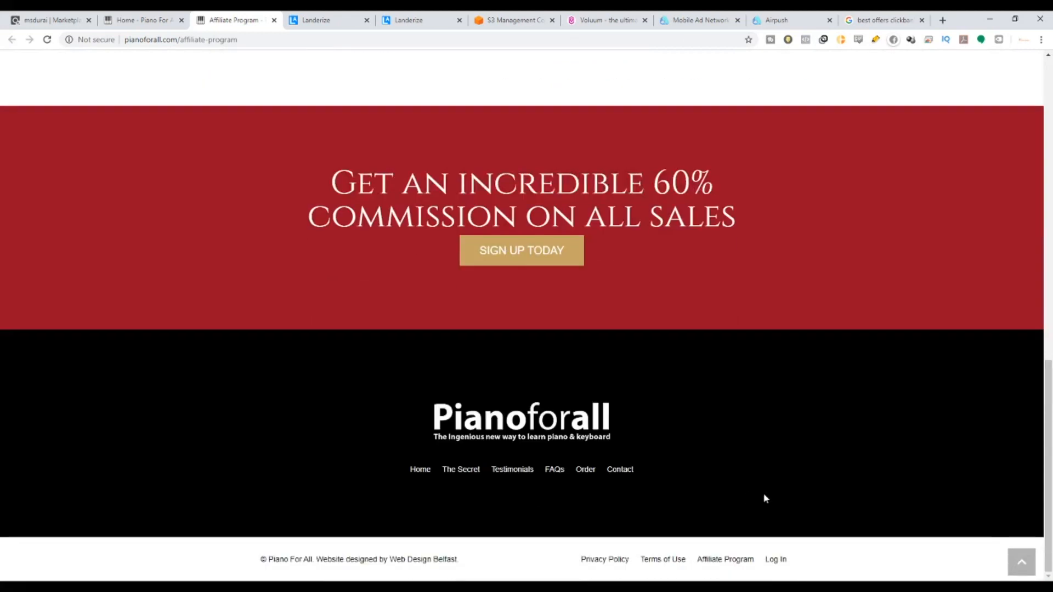
pyautogui.moveTo(1050, 500); pyautogui.dragTo(1051, 200)
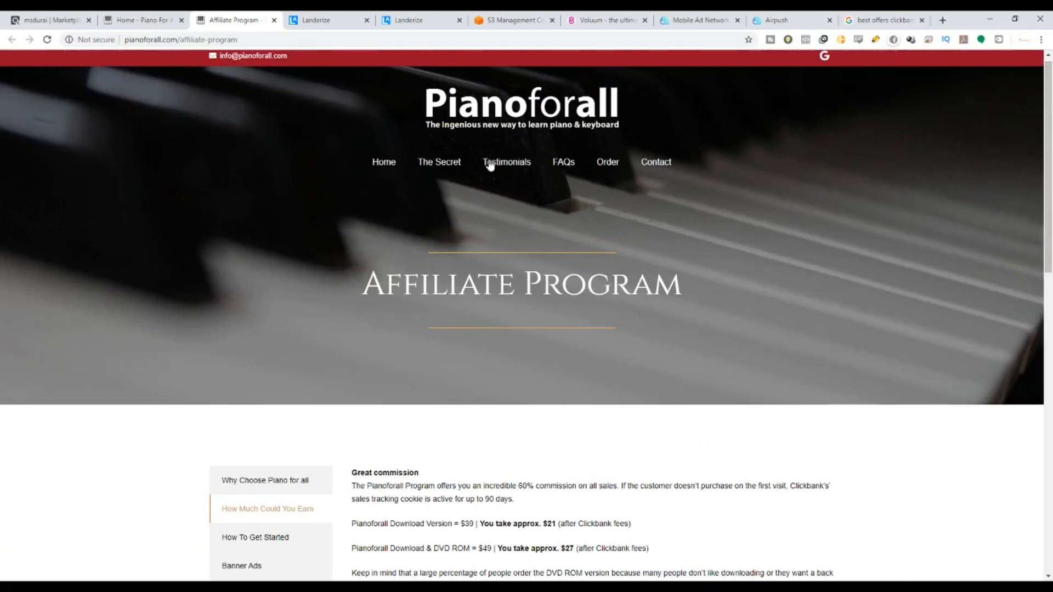
pyautogui.scroll(-7, 260, 164)
pyautogui.scroll(2, 260, 93)
pyautogui.click(151, 15)
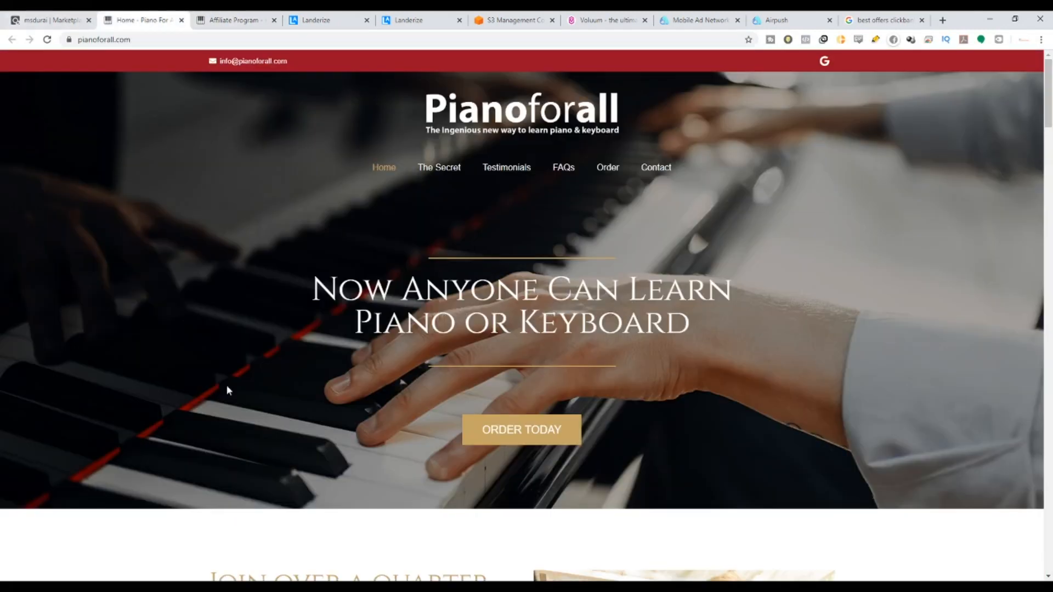
pyautogui.click(55, 19)
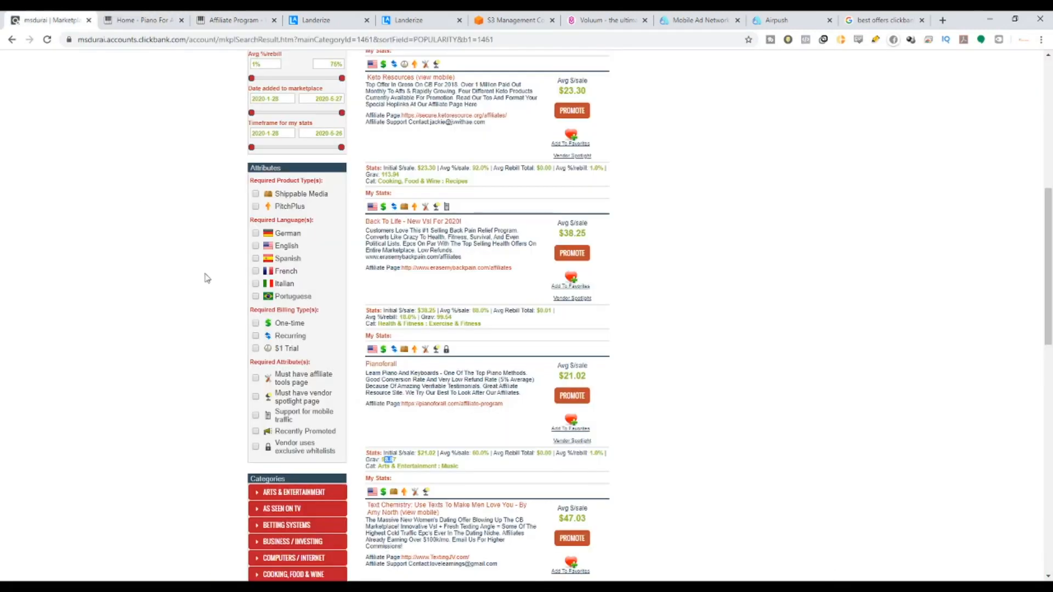
pyautogui.scroll(-3, 382, 385)
pyautogui.moveTo(373, 217); pyautogui.dragTo(451, 215)
pyautogui.moveTo(397, 296); pyautogui.dragTo(377, 298)
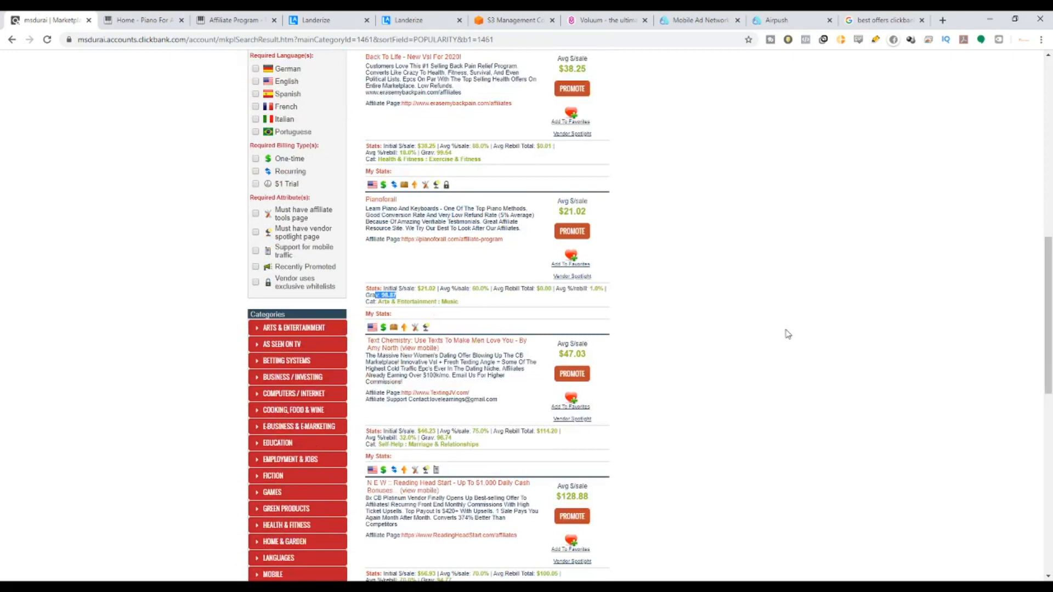
pyautogui.moveTo(556, 213); pyautogui.dragTo(628, 205)
pyautogui.click(723, 215)
pyautogui.click(582, 238)
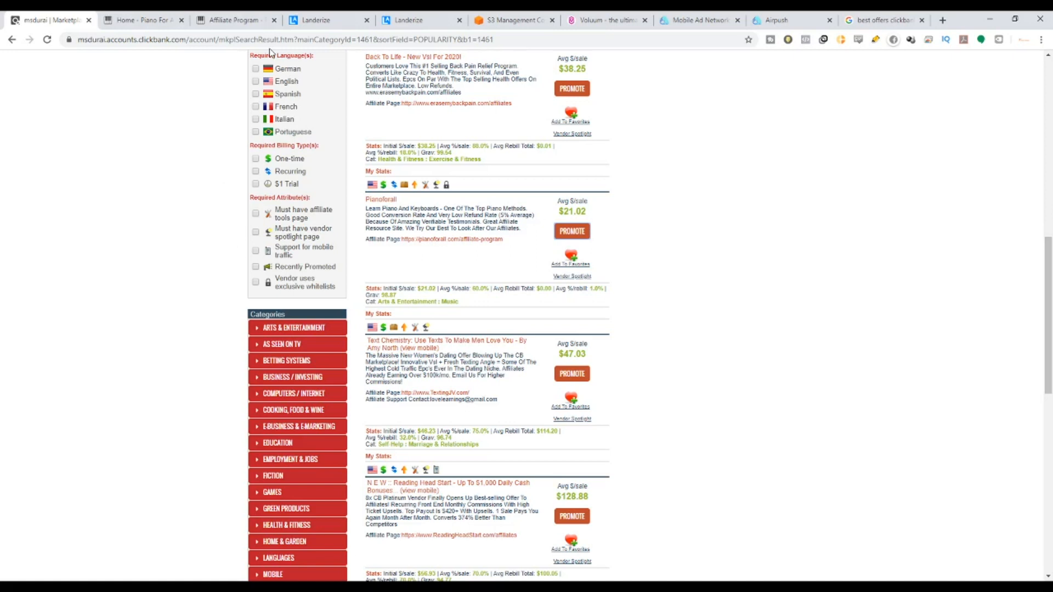
# On the Landerize homepage, highlight the headline, subtitle and affiliate-marketer tagline.
pyautogui.click(320, 22)
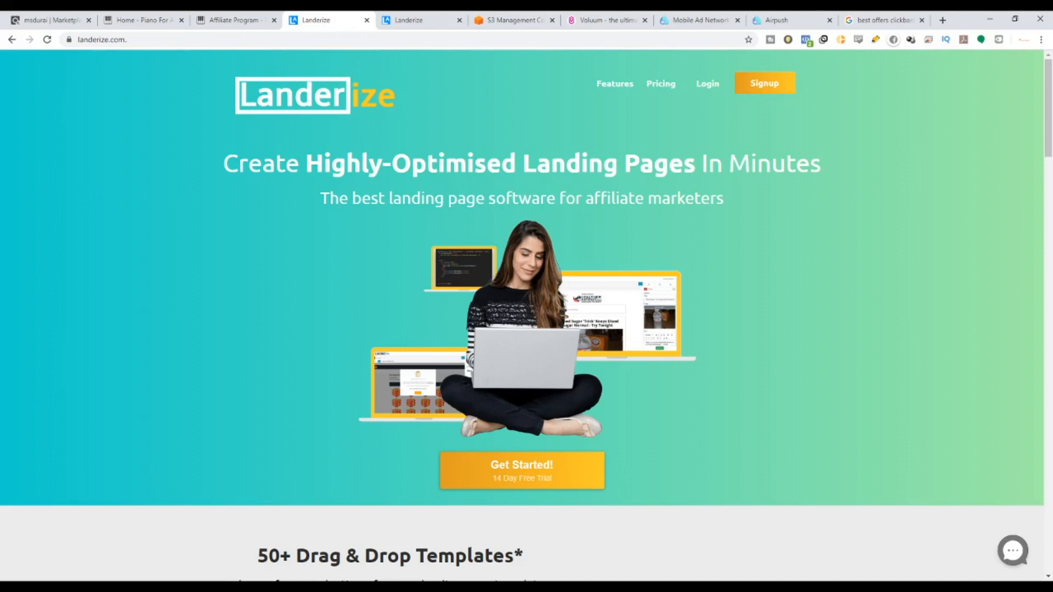
pyautogui.moveTo(224, 116); pyautogui.dragTo(729, 211)
pyautogui.click(858, 250)
pyautogui.scroll(-3, 726, 223)
pyautogui.scroll(3, 726, 223)
pyautogui.moveTo(434, 198); pyautogui.dragTo(738, 203)
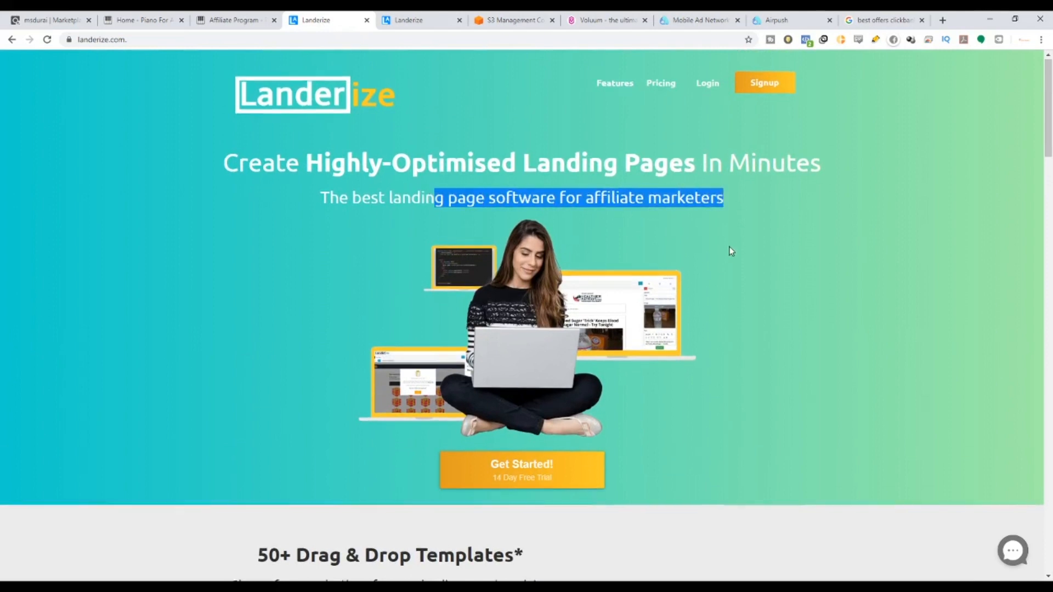
pyautogui.scroll(-8, 729, 251)
pyautogui.scroll(1, 477, 200)
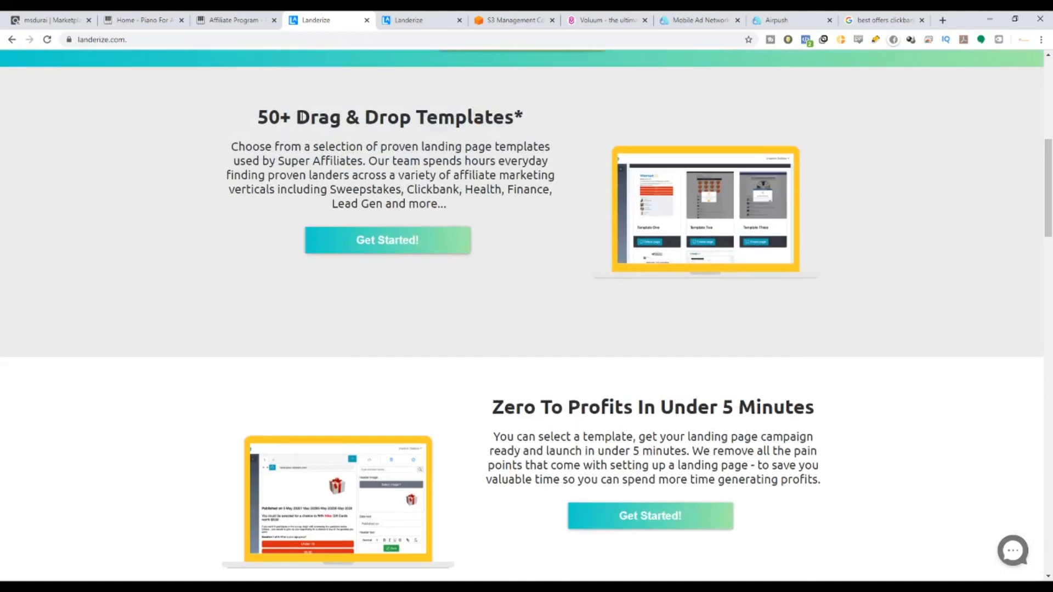
# Finish scrolling the homepage and go to the Landerize dashboard.
pyautogui.moveTo(302, 117); pyautogui.dragTo(545, 126)
pyautogui.scroll(-1, 686, 296)
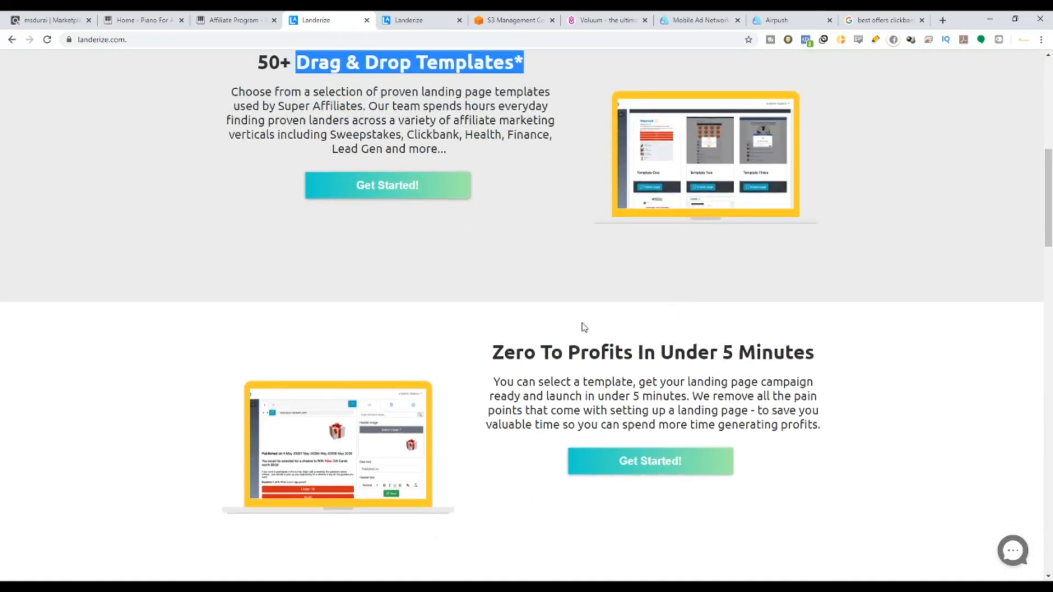
pyautogui.scroll(-4, 594, 347)
pyautogui.scroll(4, 596, 348)
pyautogui.scroll(8, 596, 349)
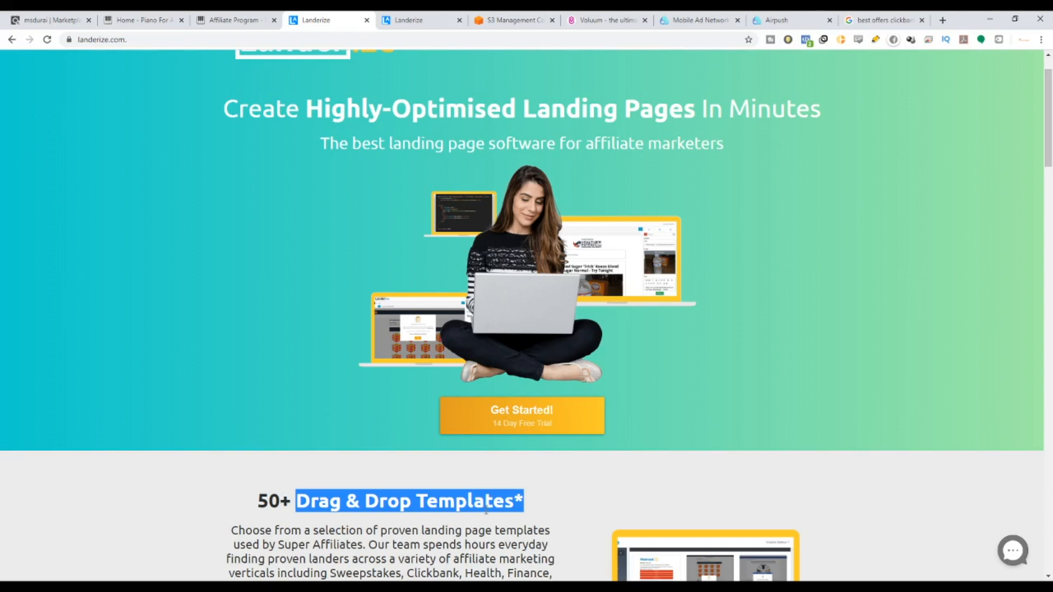
pyautogui.scroll(-3, 535, 377)
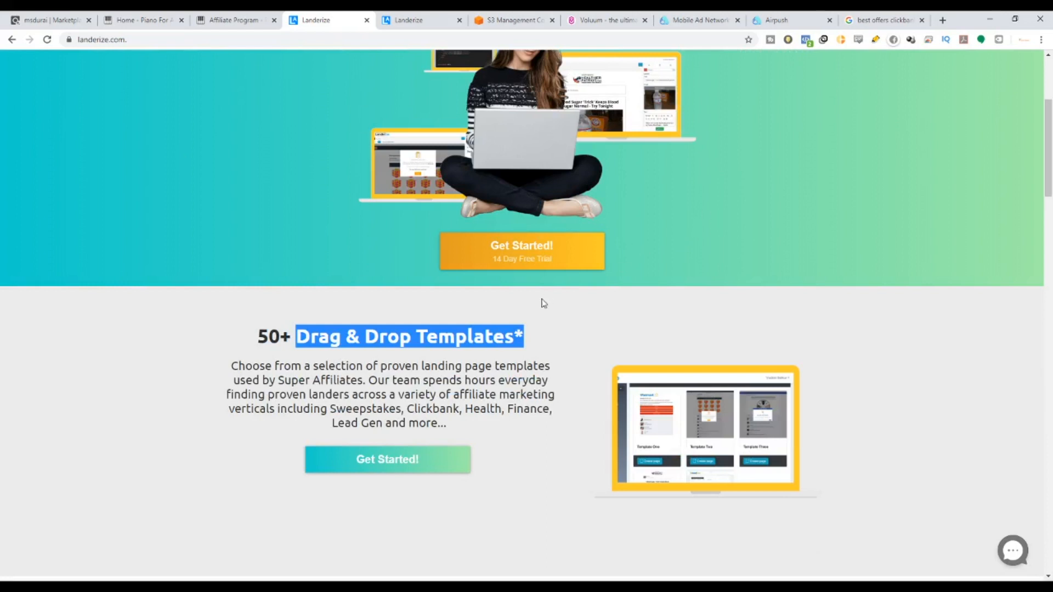
pyautogui.scroll(4, 623, 264)
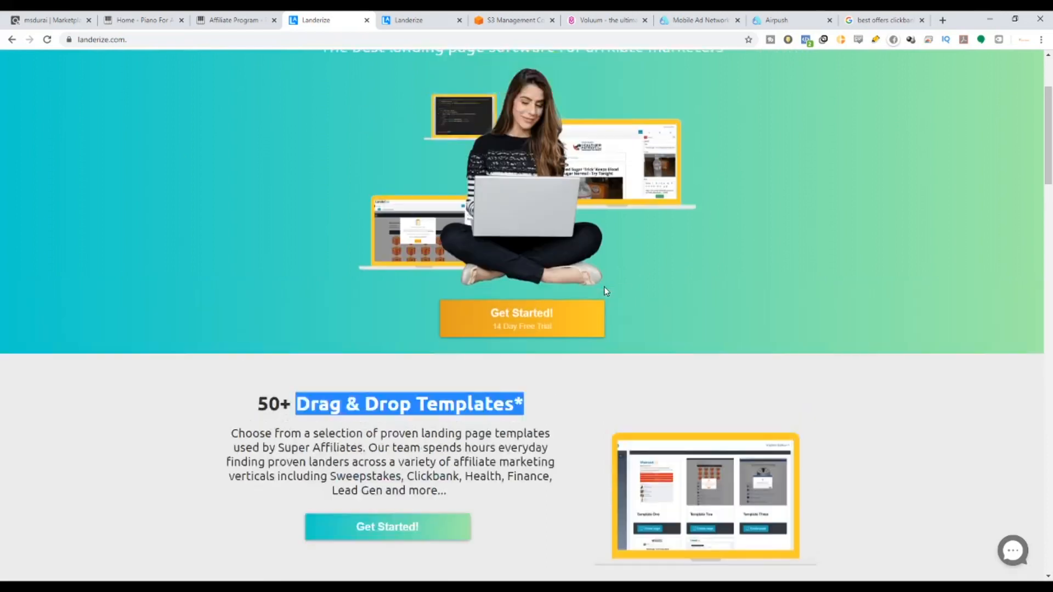
pyautogui.click(762, 250)
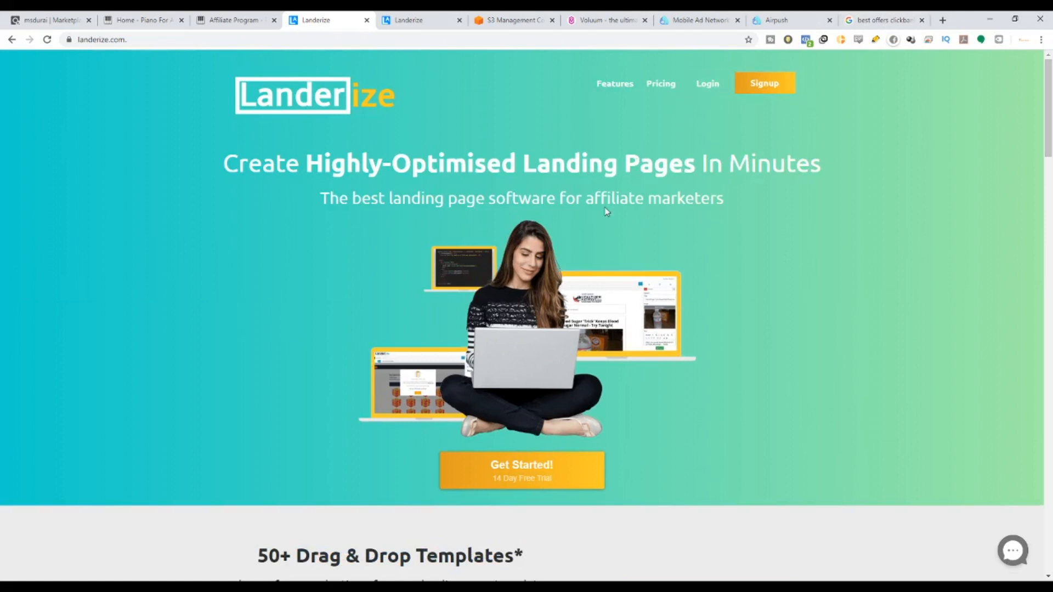
pyautogui.click(430, 17)
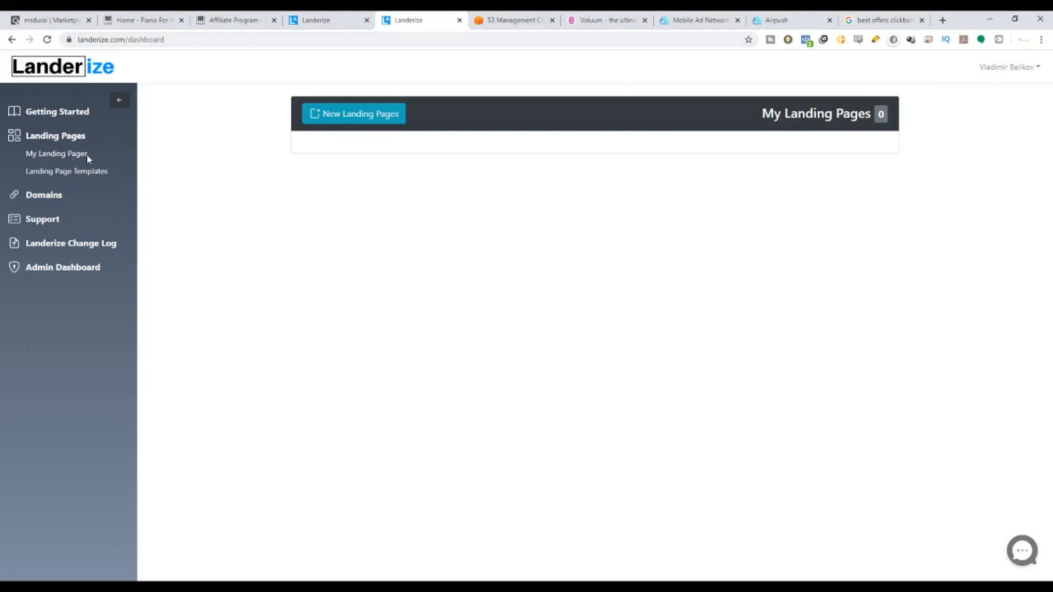
# Highlight the My Landing Pages count of 0, open the Getting Started Guide and highlight Step 1.
pyautogui.moveTo(86, 156); pyautogui.dragTo(8, 157)
pyautogui.moveTo(761, 113); pyautogui.dragTo(885, 114)
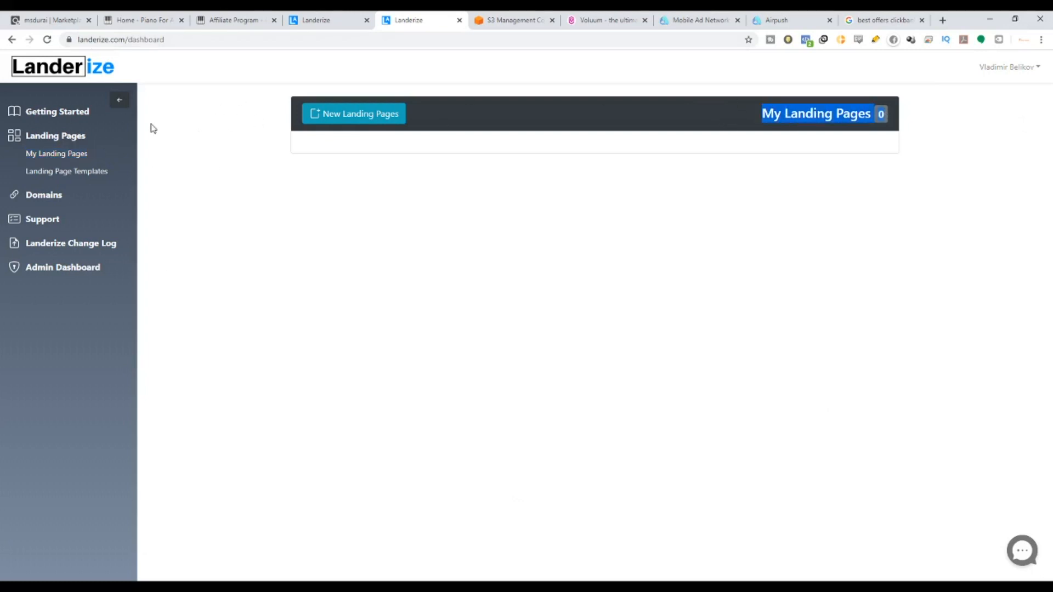
pyautogui.click(69, 111)
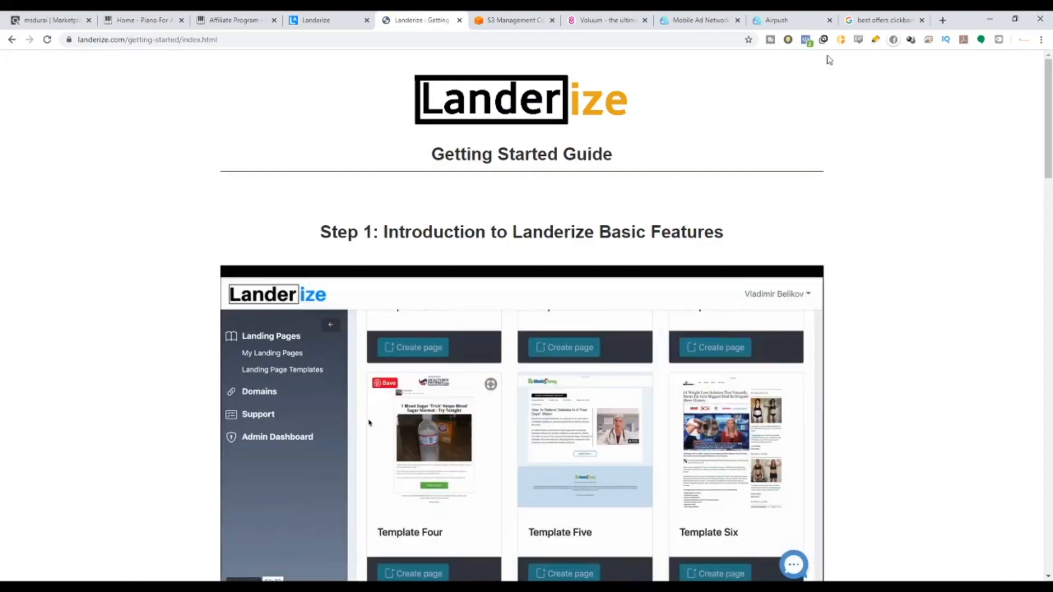
pyautogui.moveTo(293, 236); pyautogui.dragTo(784, 246)
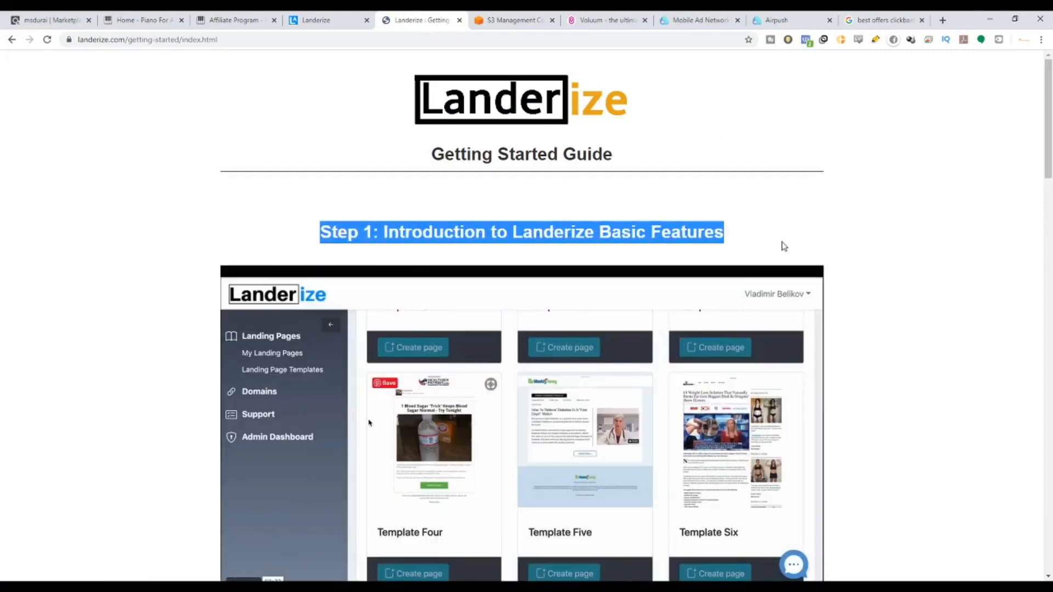
pyautogui.scroll(-2, 620, 254)
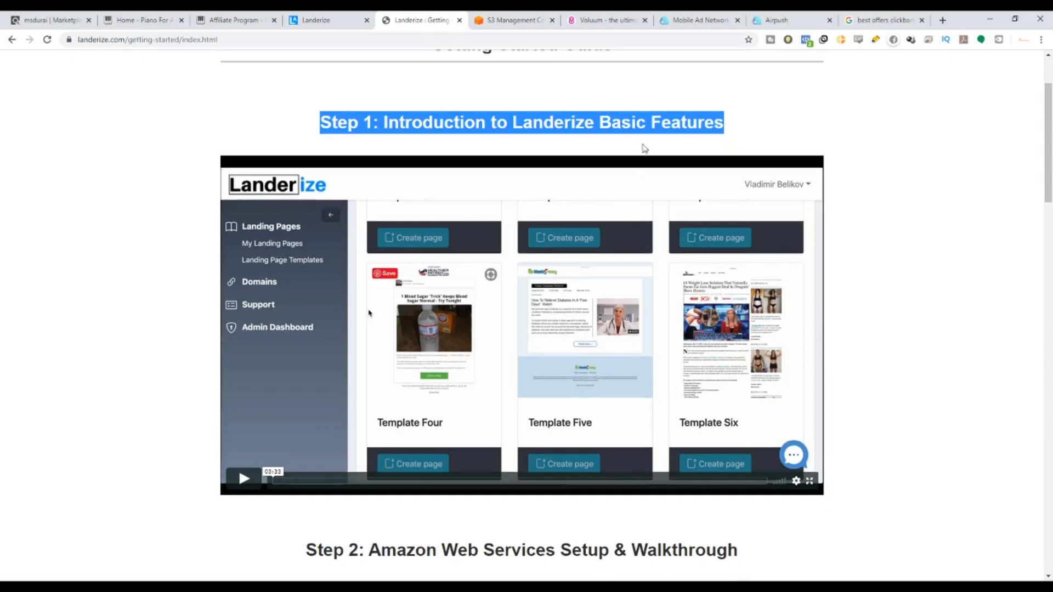
pyautogui.click(684, 127)
pyautogui.scroll(-7, 666, 165)
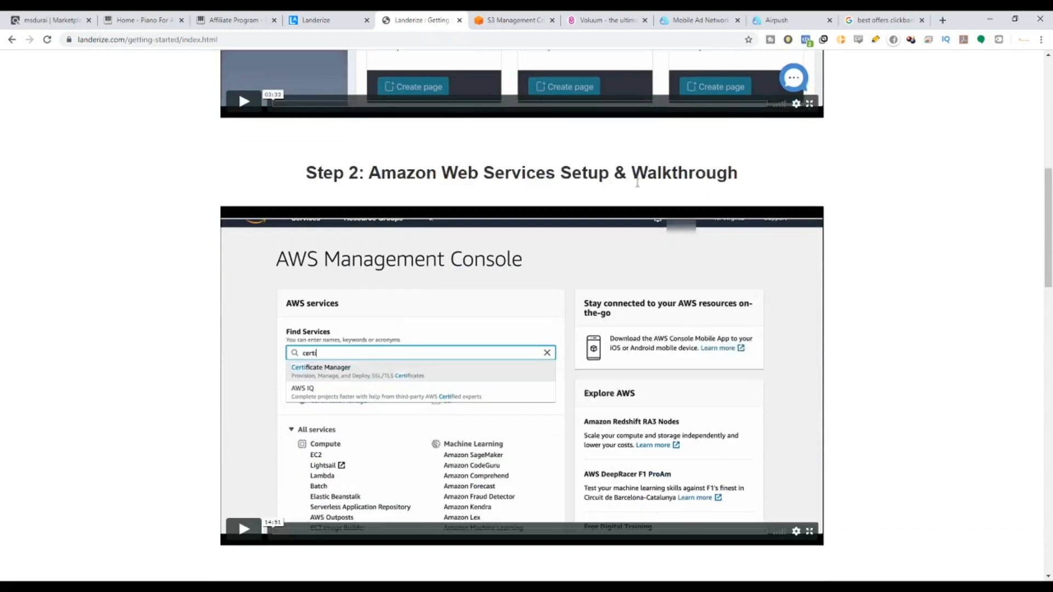
# Highlight the Step 2 AWS setup heading and later steps, then scroll back to the top.
pyautogui.moveTo(332, 162); pyautogui.dragTo(775, 169)
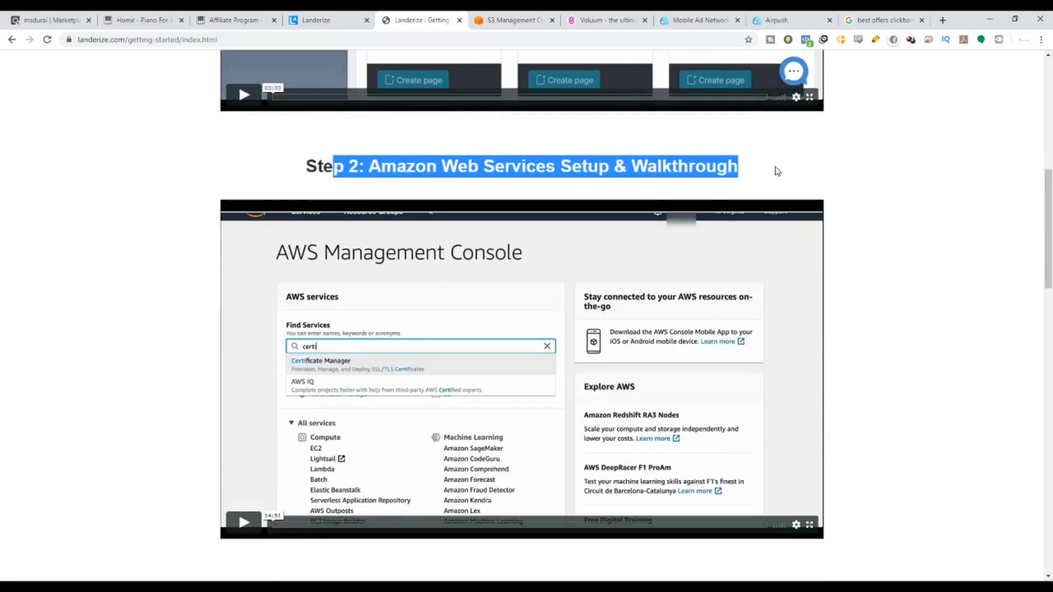
pyautogui.scroll(-6, 660, 249)
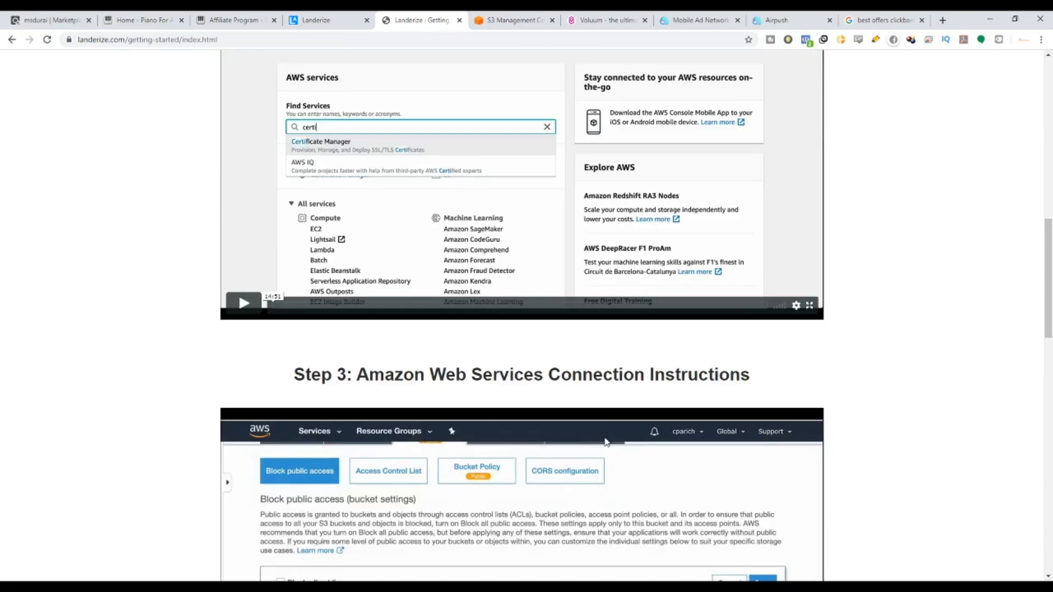
pyautogui.moveTo(289, 261); pyautogui.dragTo(770, 261)
pyautogui.scroll(-6, 773, 257)
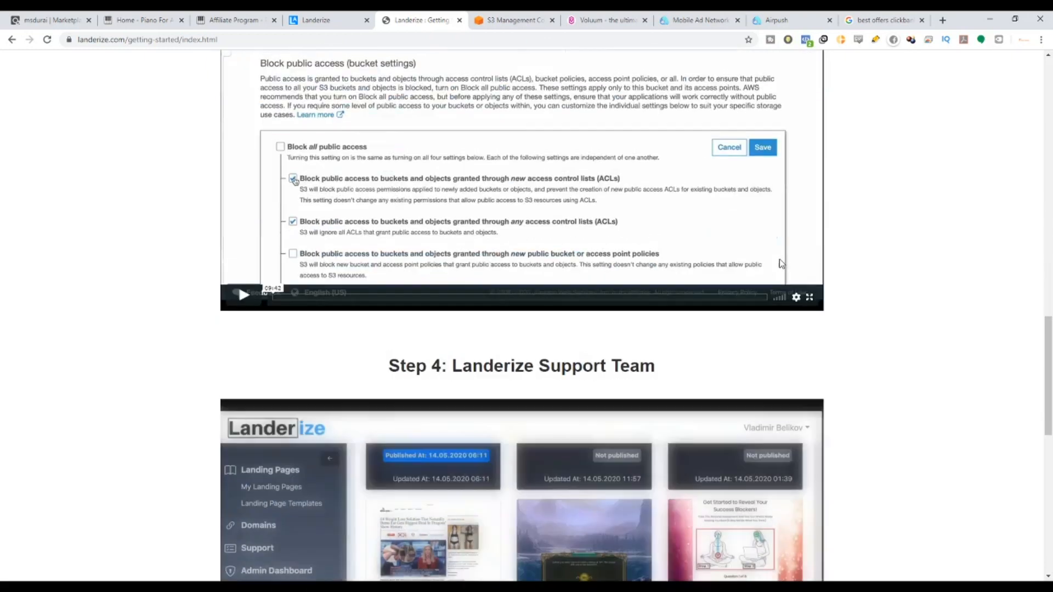
pyautogui.scroll(3, 783, 216)
pyautogui.scroll(1, 861, 80)
pyautogui.scroll(-5, 517, 329)
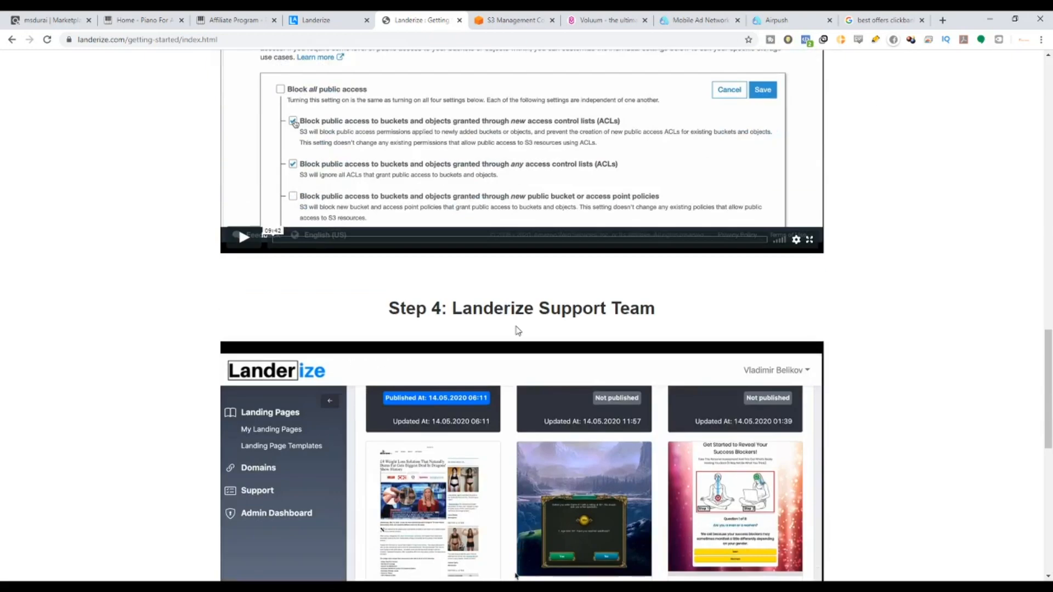
pyautogui.moveTo(390, 312); pyautogui.dragTo(728, 357)
pyautogui.scroll(-8, 571, 263)
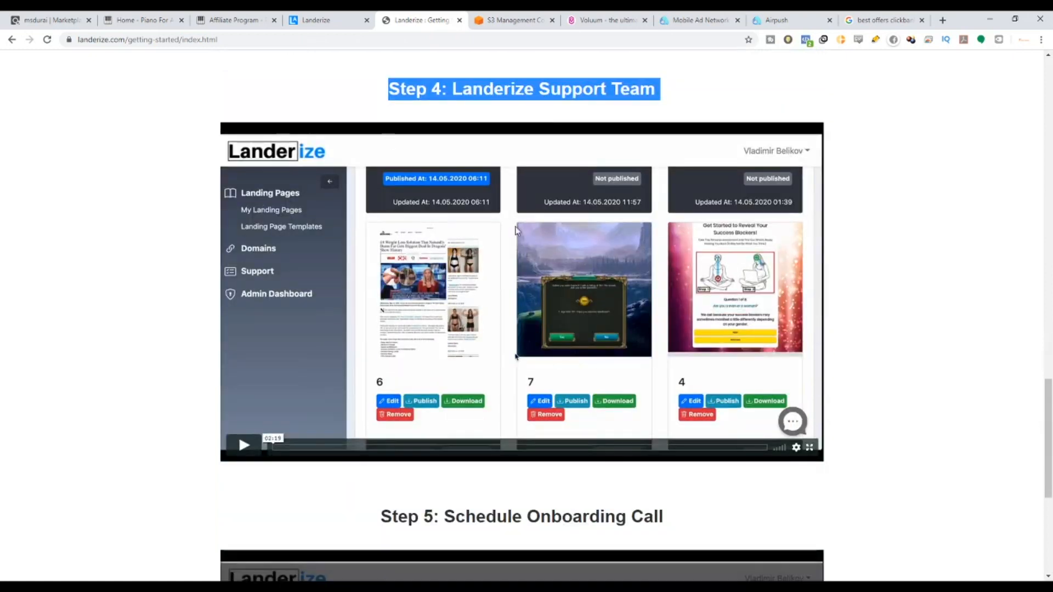
pyautogui.moveTo(391, 287); pyautogui.dragTo(708, 328)
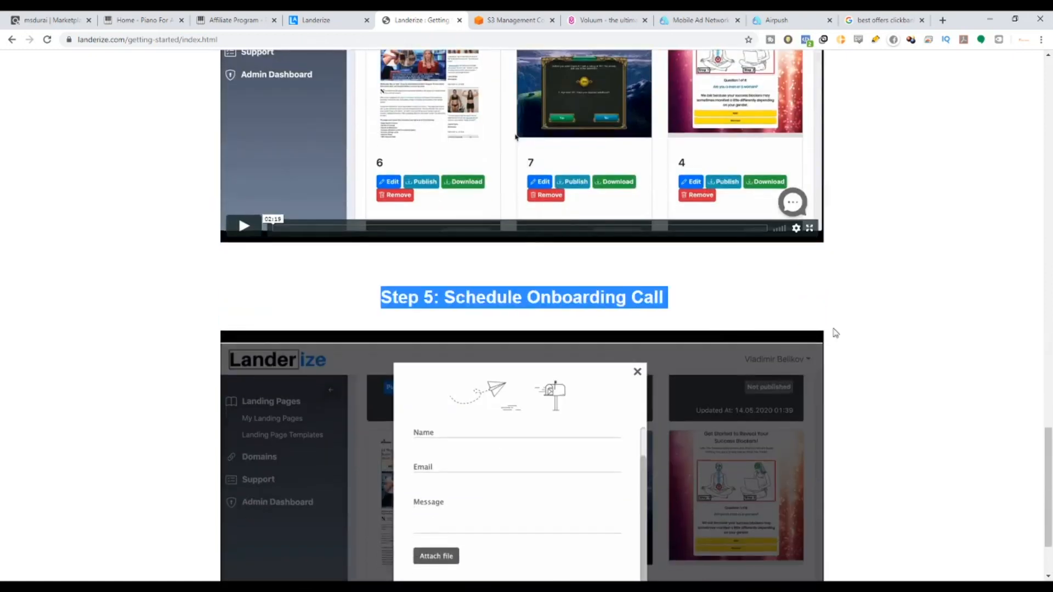
pyautogui.scroll(-2, 830, 329)
pyautogui.moveTo(1048, 482); pyautogui.dragTo(1036, 85)
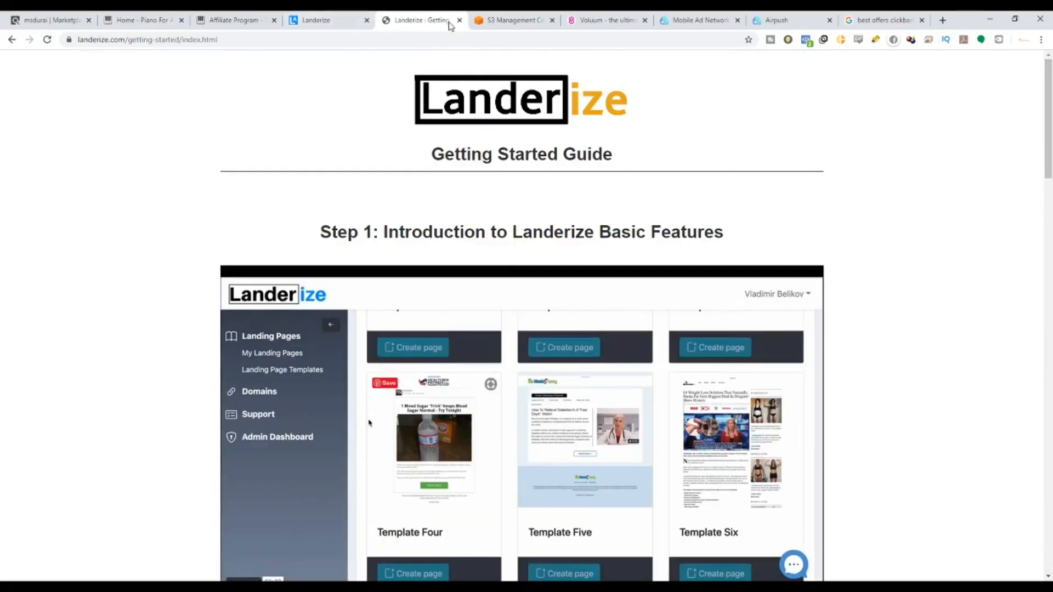
# Open the Support portal and read the article on creating landing pages from templates.
pyautogui.click(12, 39)
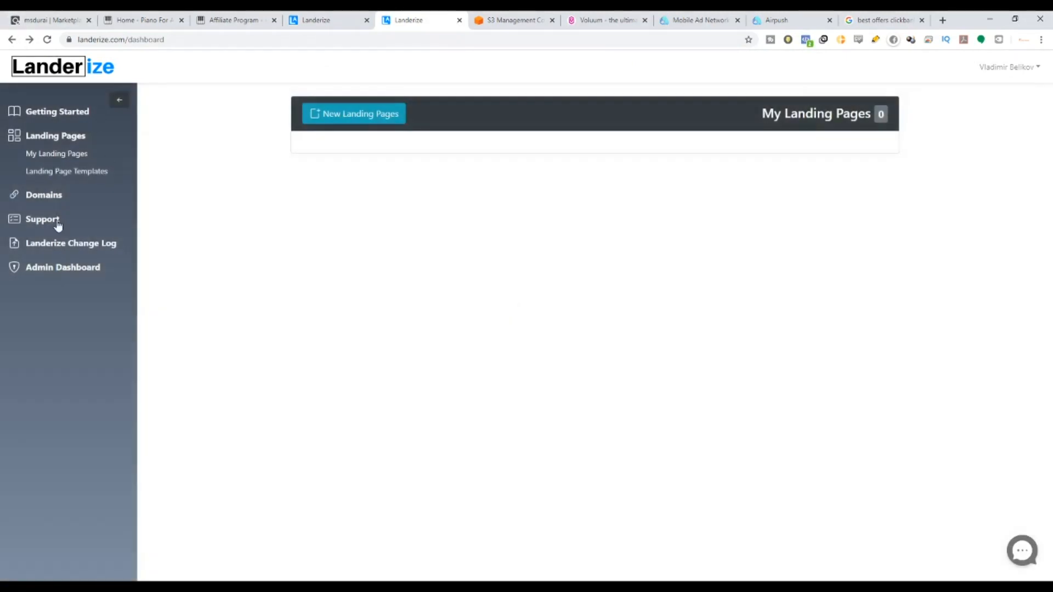
pyautogui.click(43, 219)
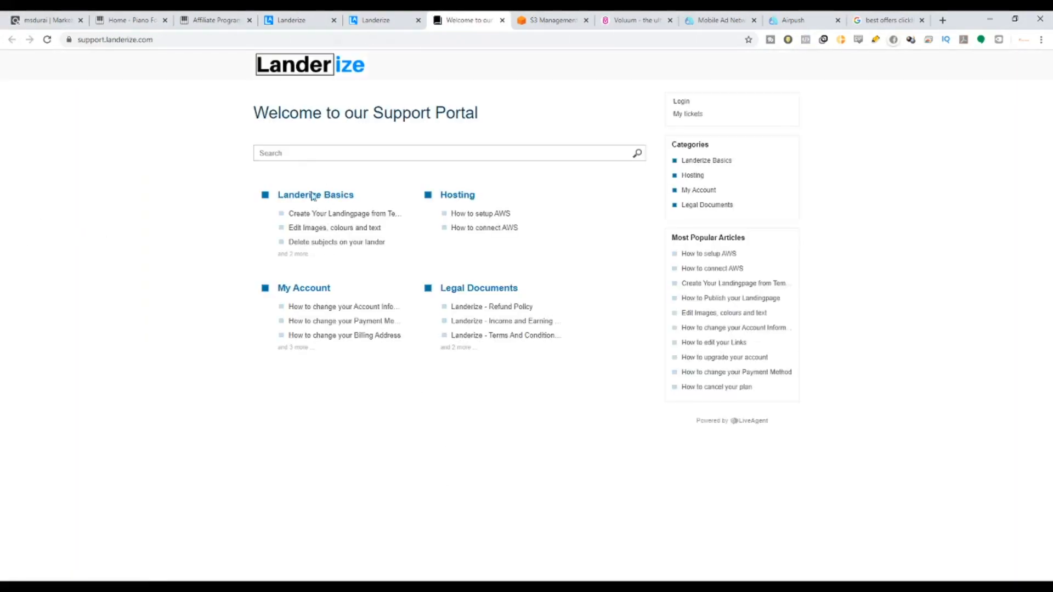
pyautogui.click(335, 215)
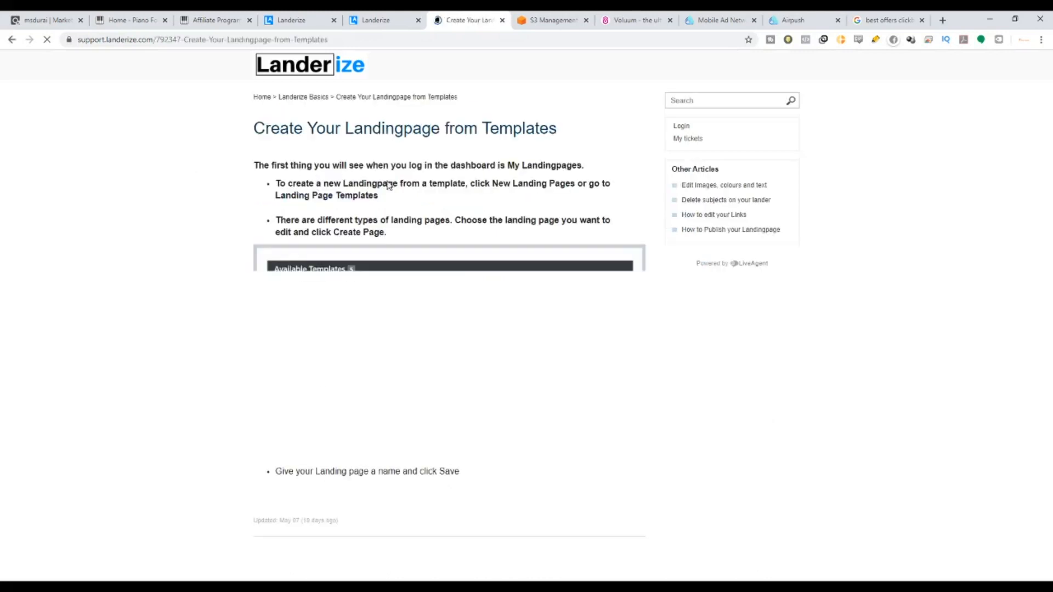
pyautogui.scroll(-7, 367, 303)
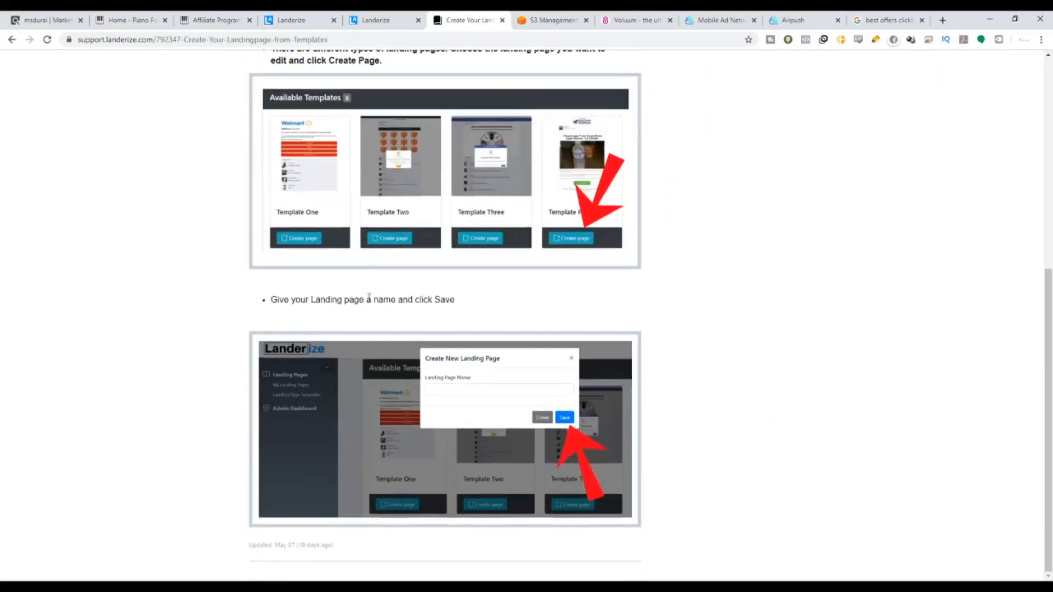
pyautogui.scroll(7, 366, 295)
pyautogui.moveTo(245, 128); pyautogui.dragTo(573, 159)
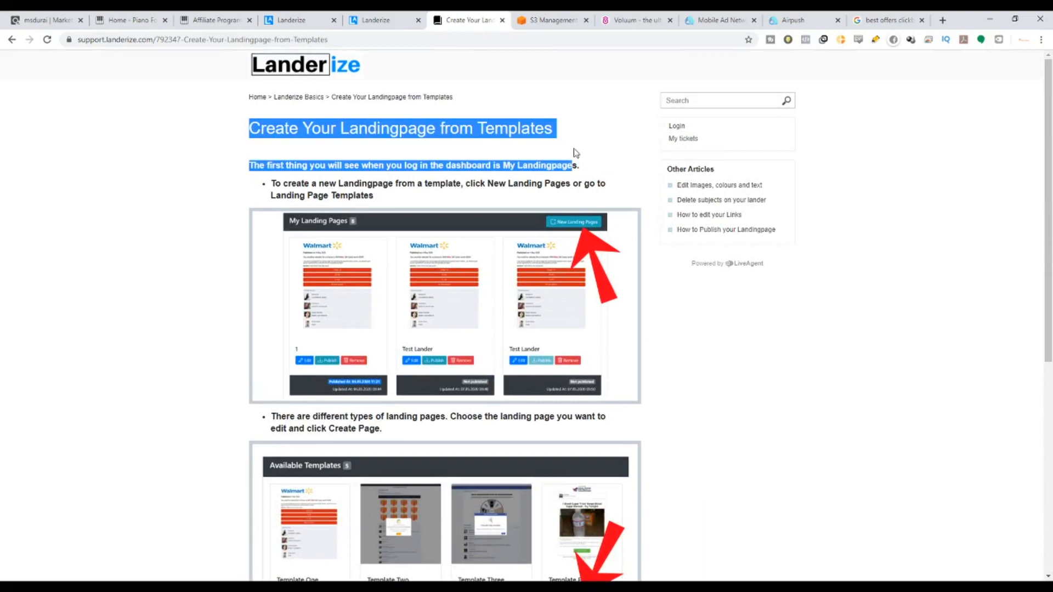
pyautogui.scroll(-8, 504, 367)
pyautogui.scroll(7, 237, 518)
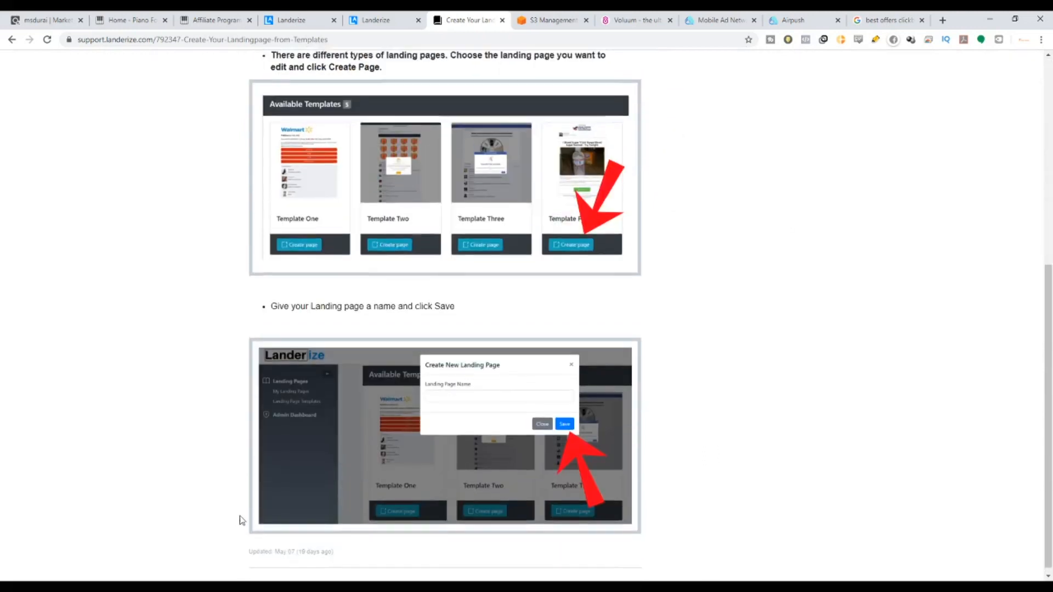
pyautogui.click(11, 39)
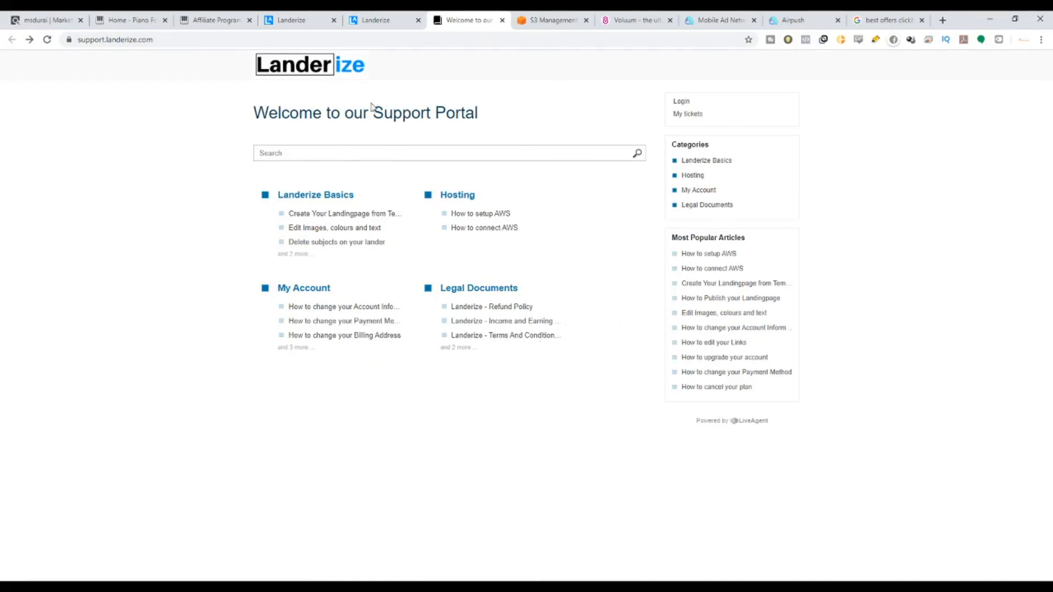
# Read the How to setup AWS article's SSL, S3 and static hosting steps, then return to the portal home.
pyautogui.click(471, 214)
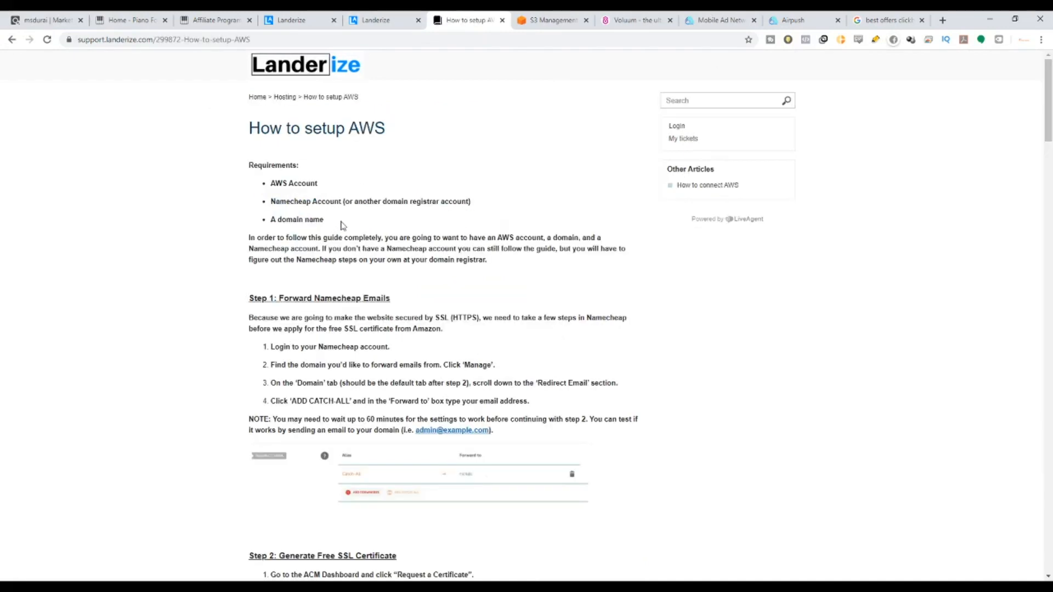
pyautogui.moveTo(250, 126); pyautogui.dragTo(452, 141)
pyautogui.scroll(-7, 425, 285)
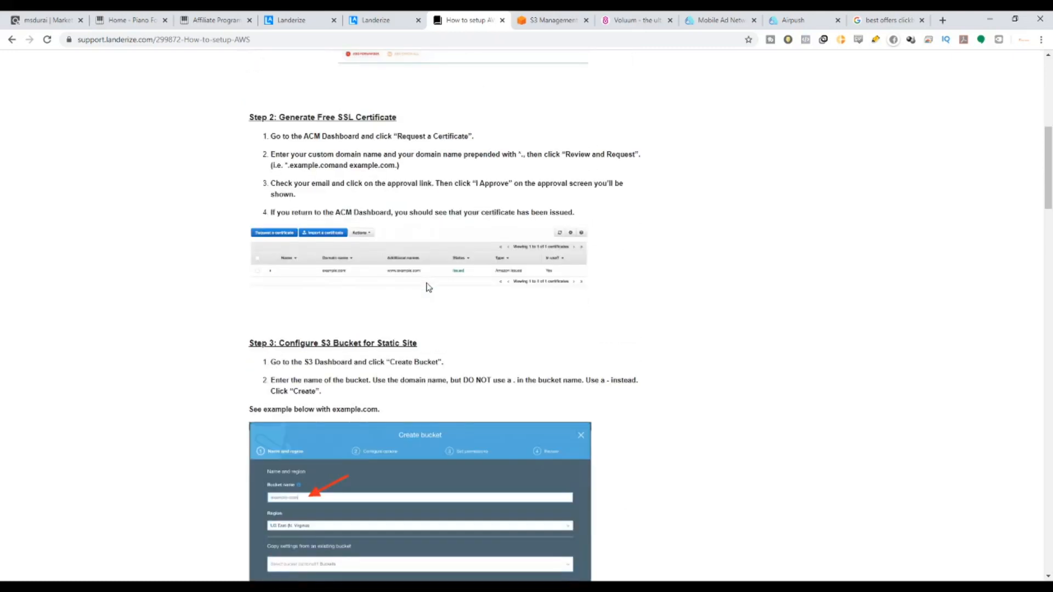
pyautogui.scroll(2, 321, 164)
pyautogui.moveTo(277, 278); pyautogui.dragTo(449, 287)
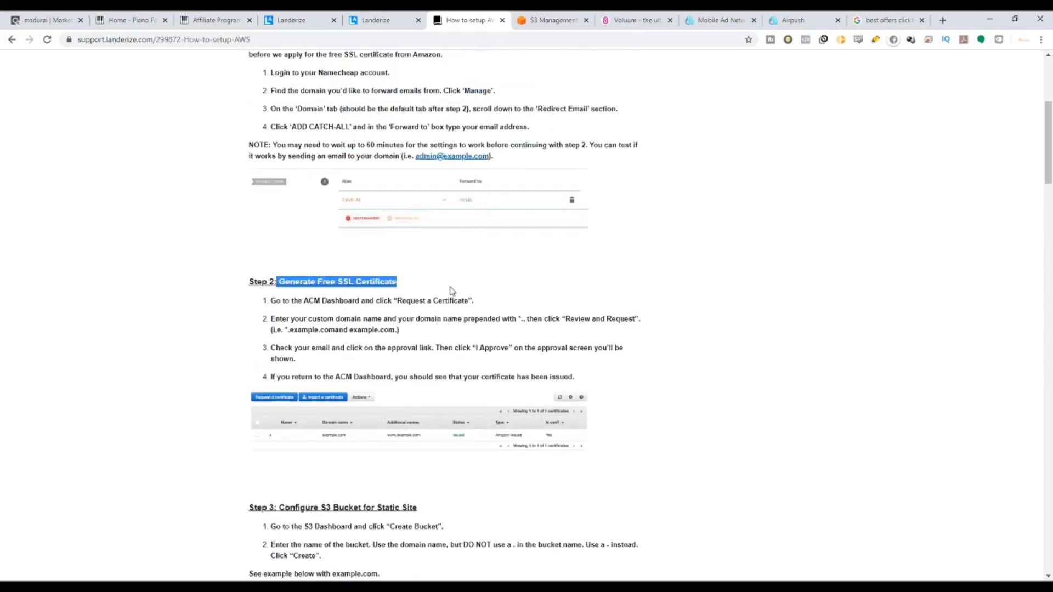
pyautogui.scroll(-3, 442, 338)
pyautogui.moveTo(282, 343); pyautogui.dragTo(445, 346)
pyautogui.scroll(-14, 444, 346)
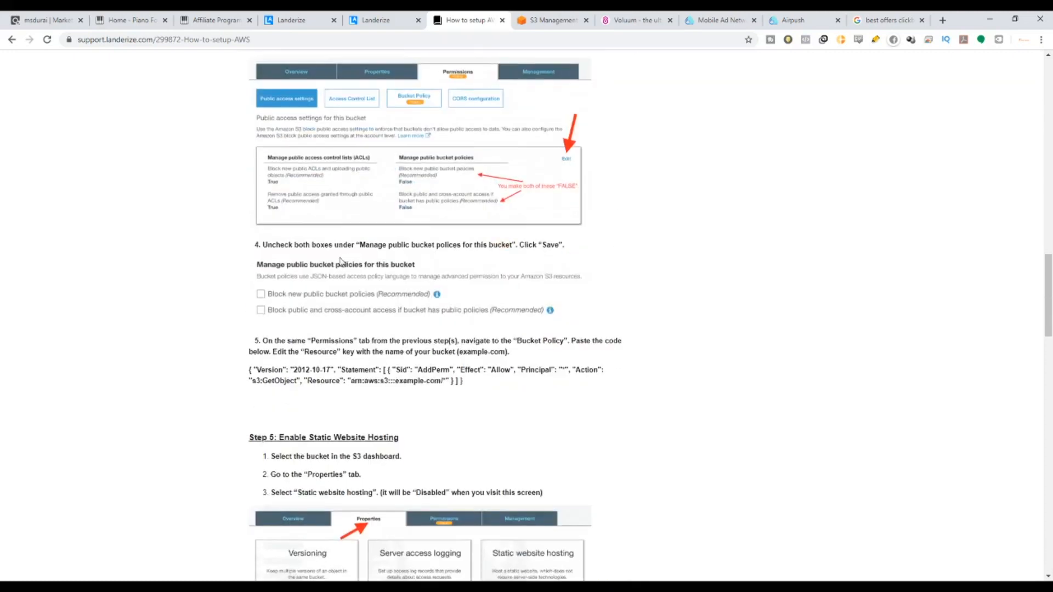
pyautogui.scroll(4, 19, 62)
pyautogui.click(12, 41)
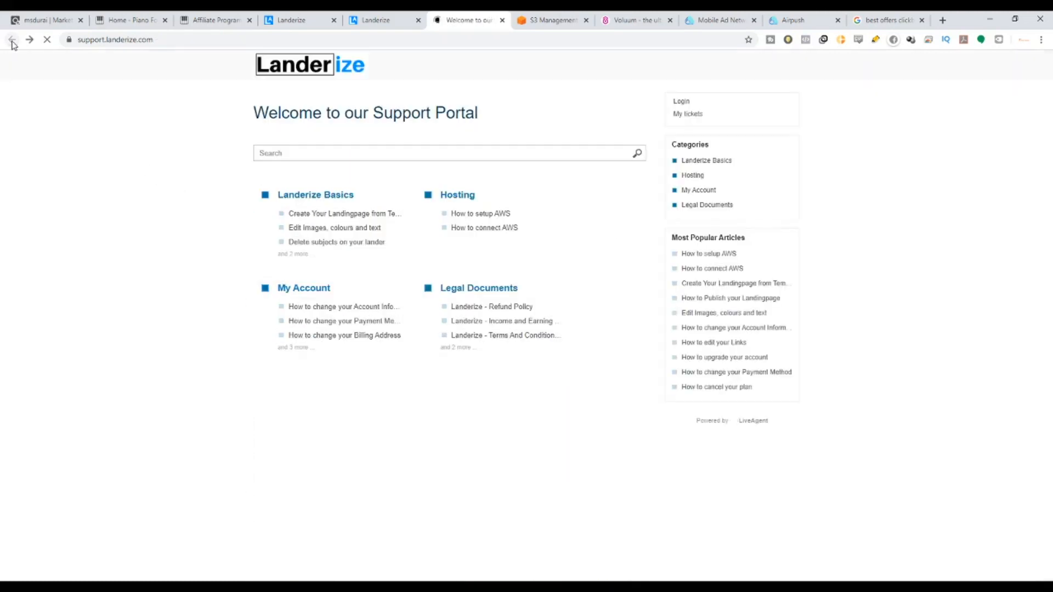
# Read through the How to connect AWS article, then close it to get back to the dashboard.
pyautogui.click(490, 229)
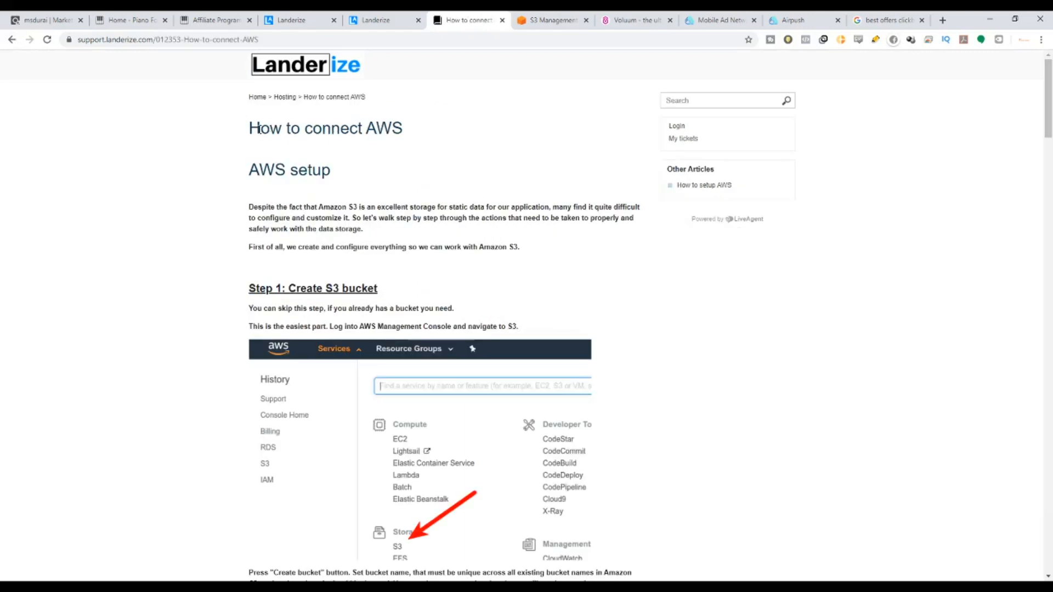
pyautogui.moveTo(259, 129); pyautogui.dragTo(403, 130)
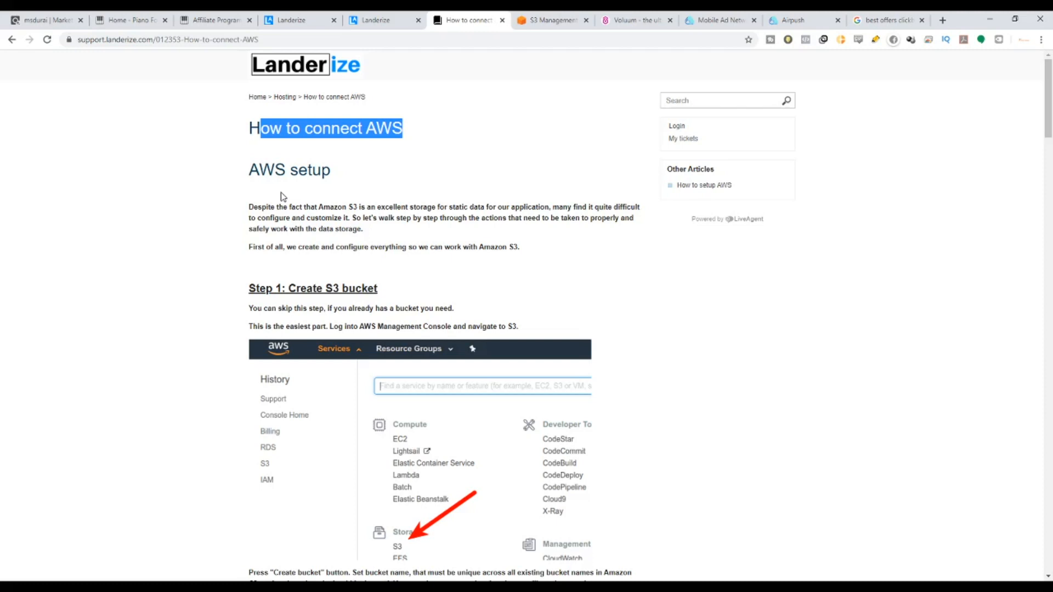
pyautogui.scroll(-6, 672, 355)
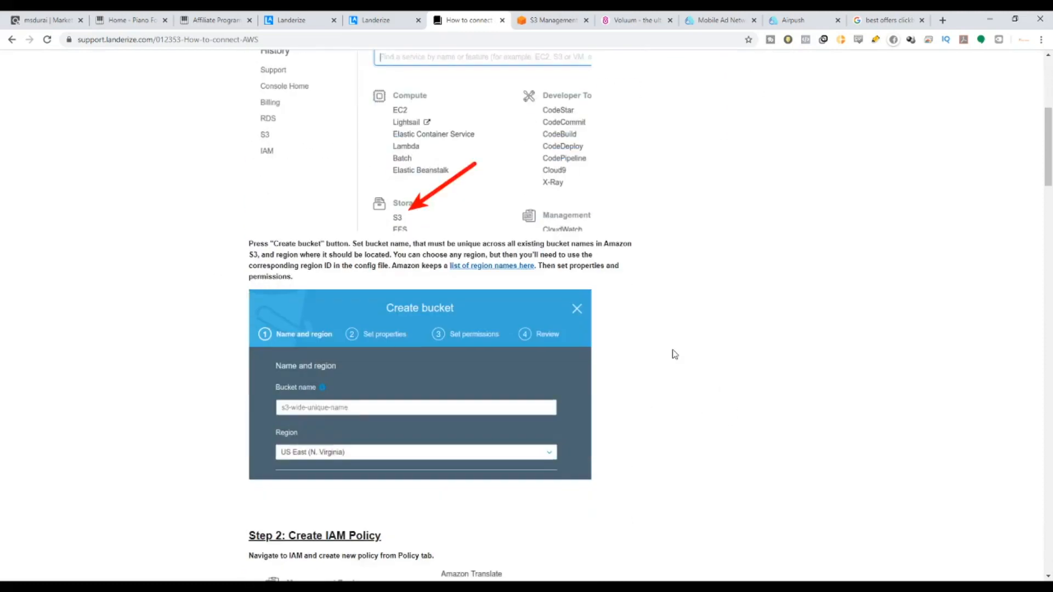
pyautogui.scroll(-12, 674, 355)
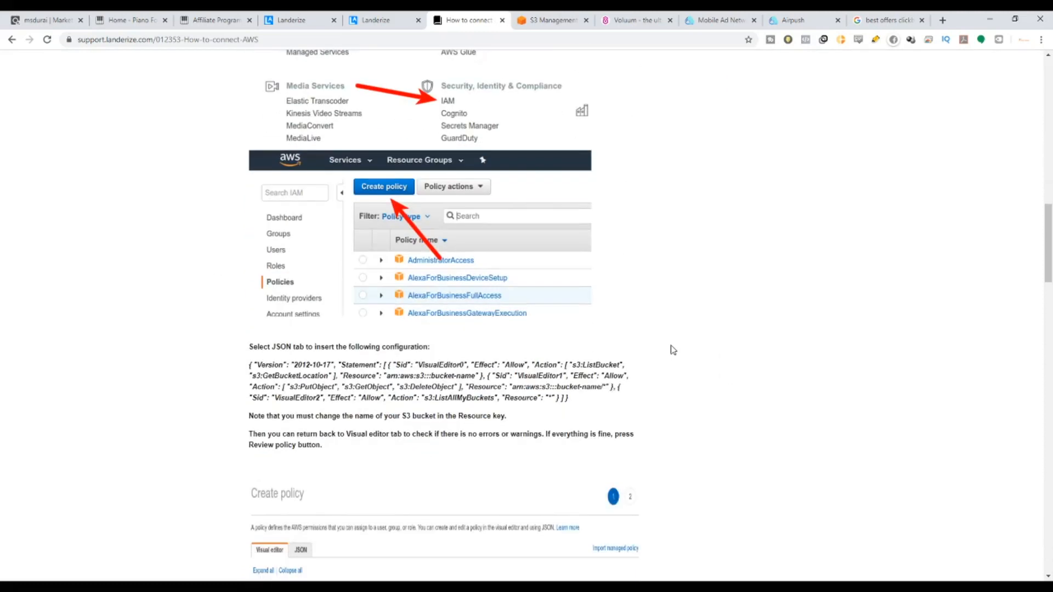
pyautogui.scroll(-4, 619, 159)
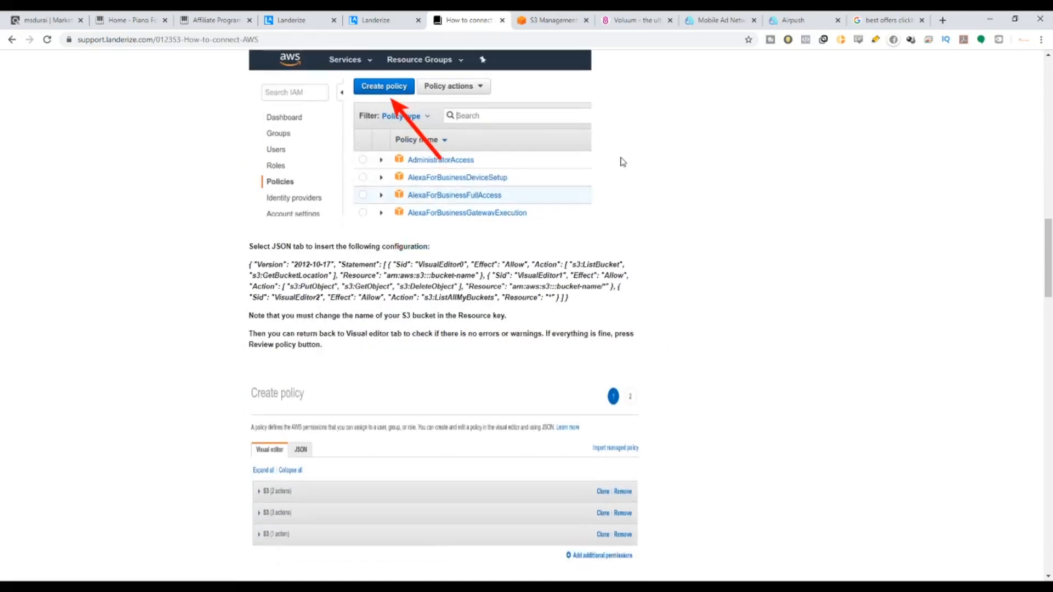
pyautogui.scroll(-7, 775, 291)
pyautogui.scroll(-3, 949, 374)
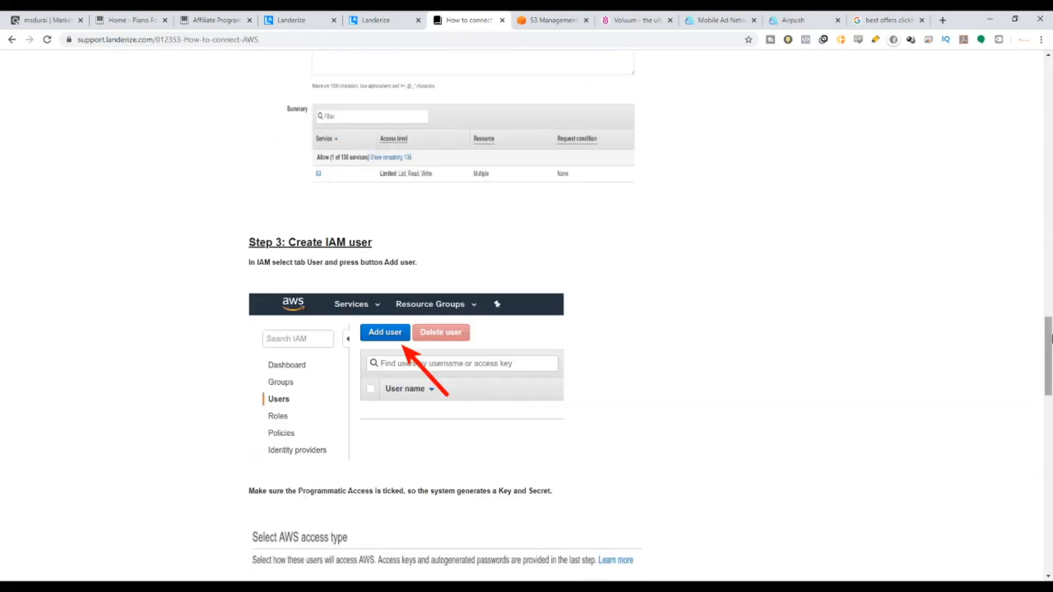
pyautogui.moveTo(1049, 345); pyautogui.dragTo(1046, 16)
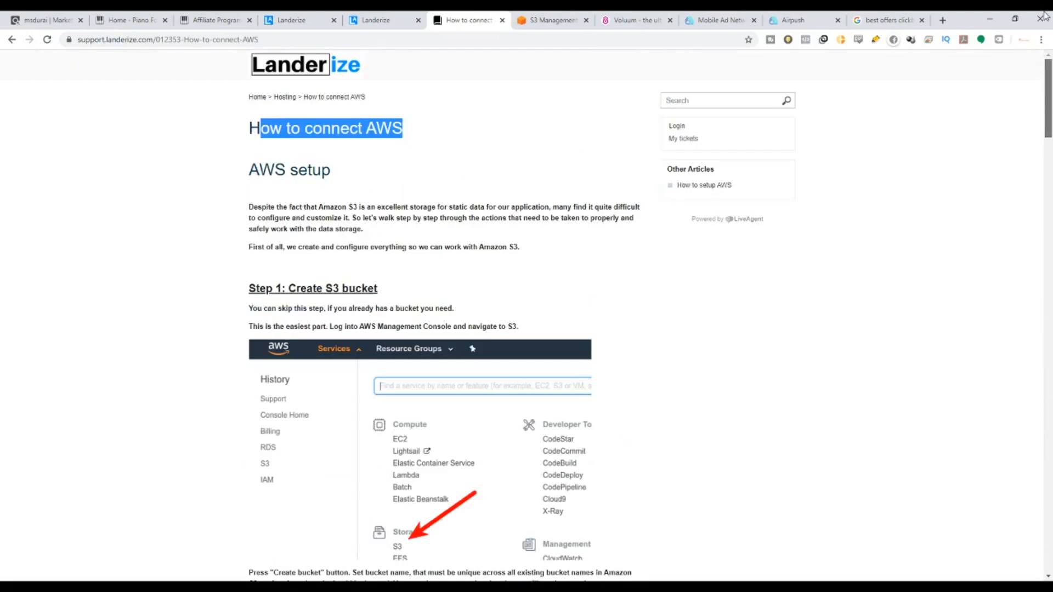
pyautogui.click(442, 176)
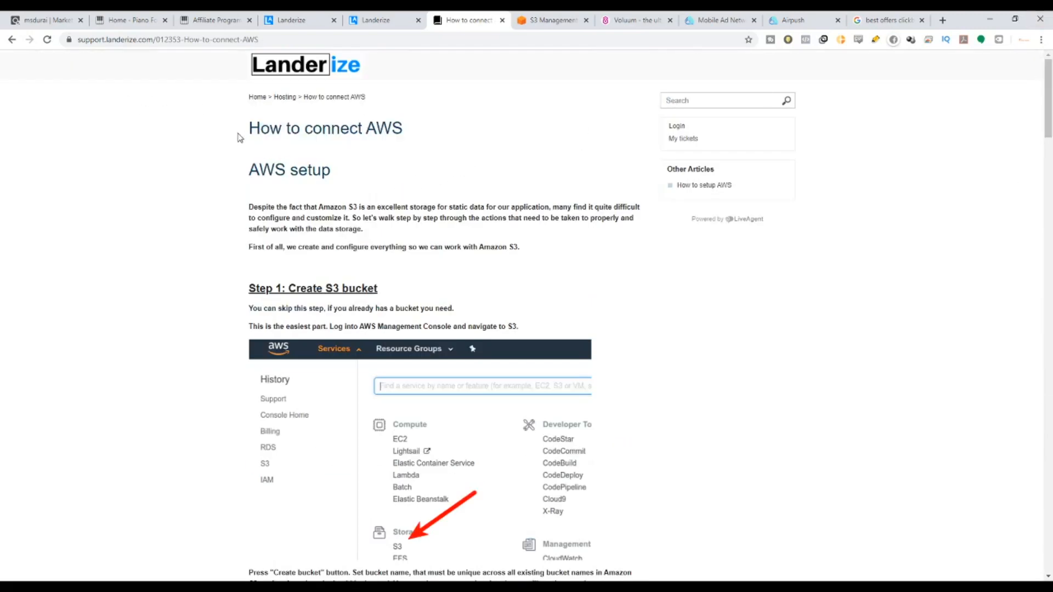
pyautogui.moveTo(248, 128); pyautogui.dragTo(441, 159)
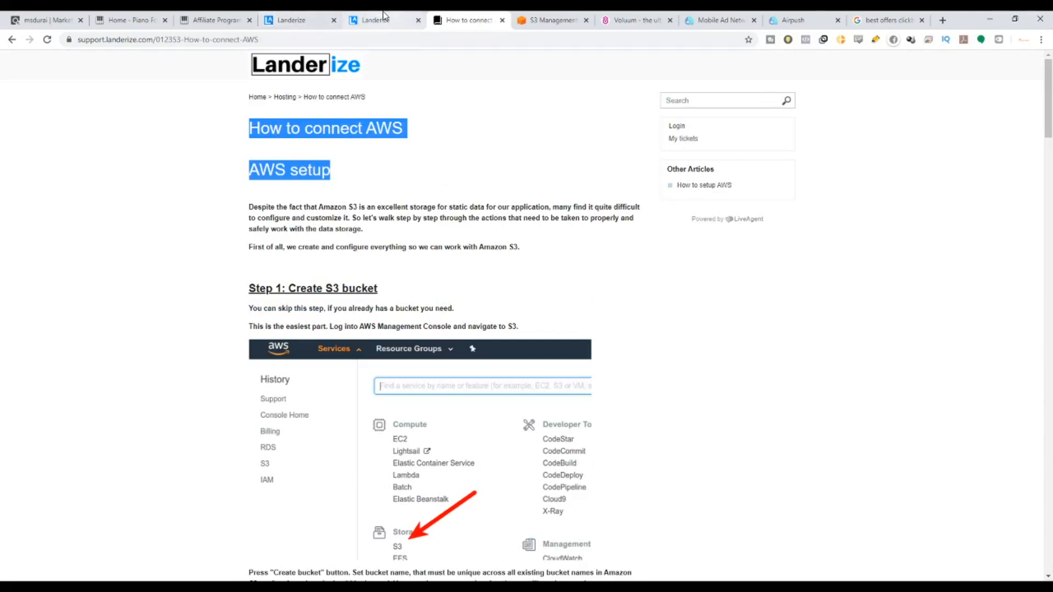
pyautogui.click(501, 20)
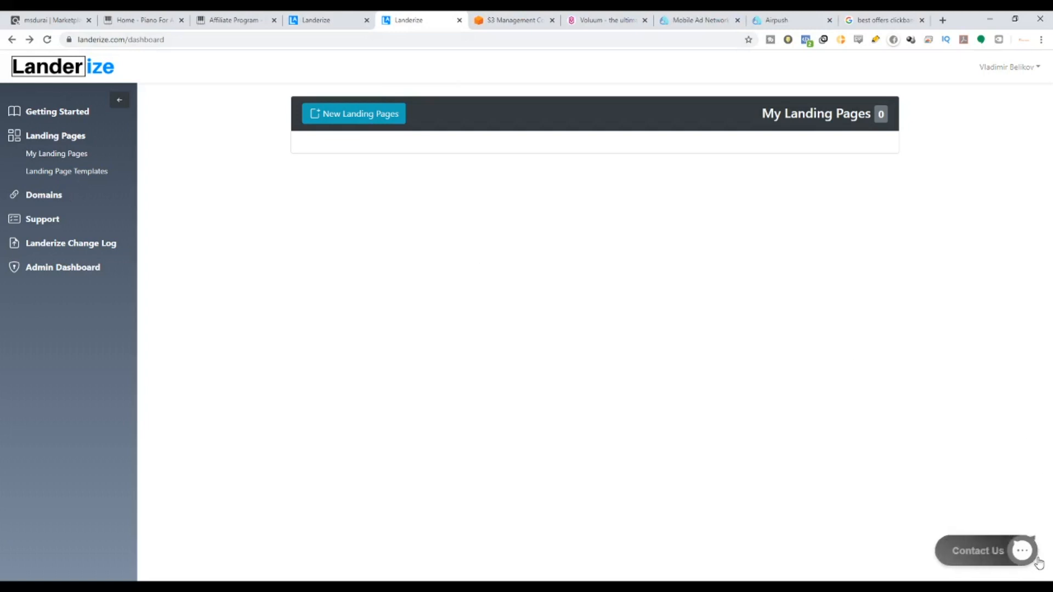
pyautogui.click(1022, 551)
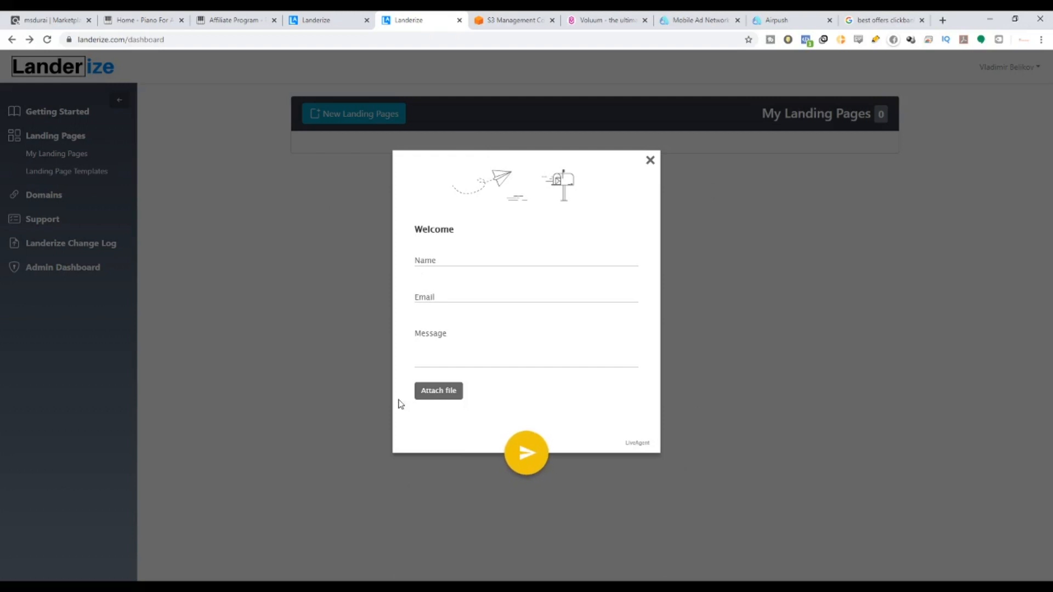
pyautogui.click(649, 160)
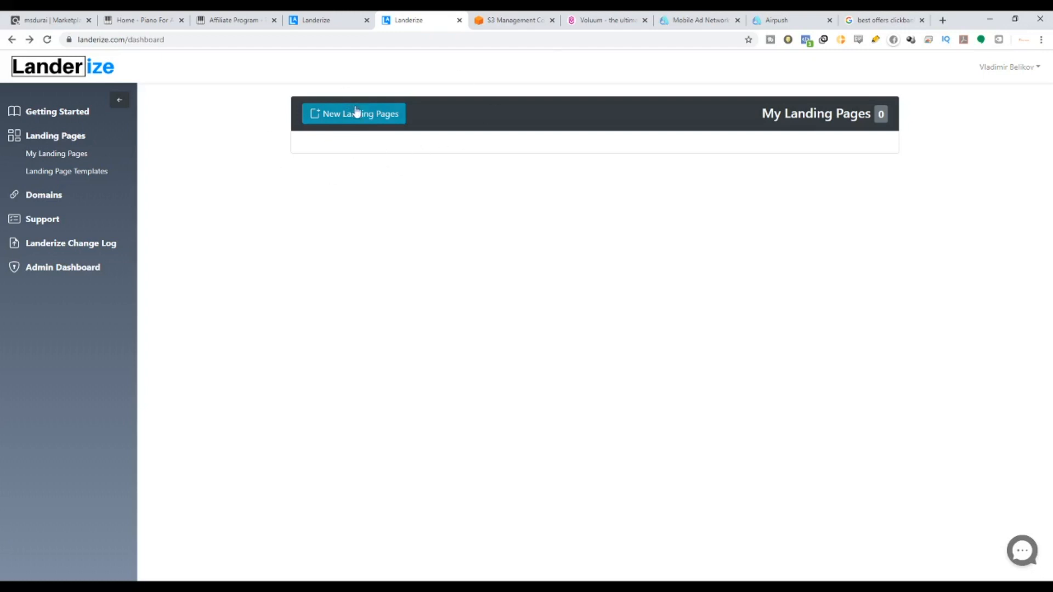
# Start a new landing page and note the banner about new templates added weekly.
pyautogui.click(373, 123)
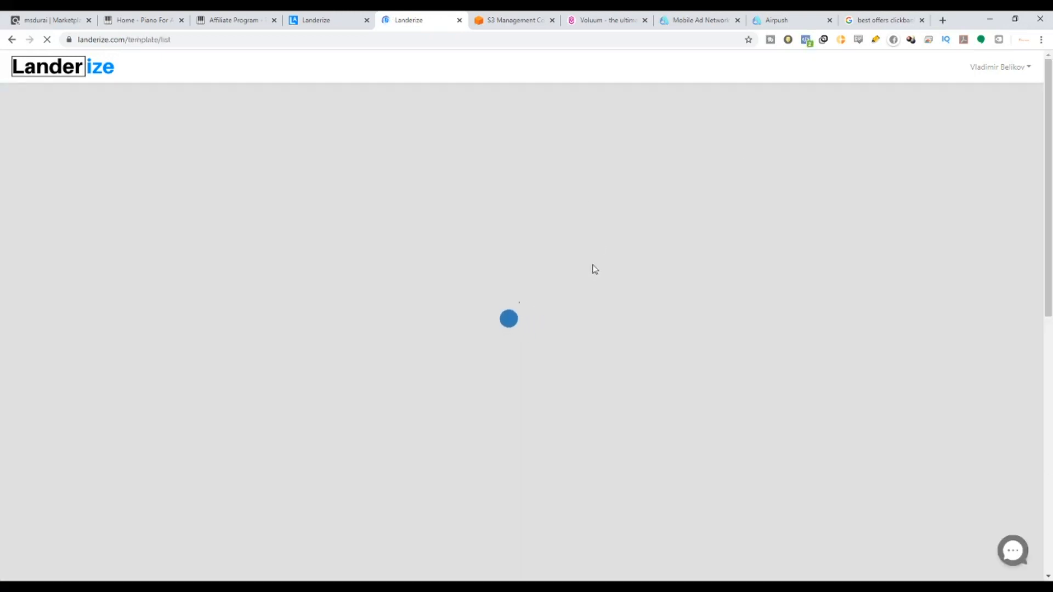
pyautogui.scroll(1, 811, 95)
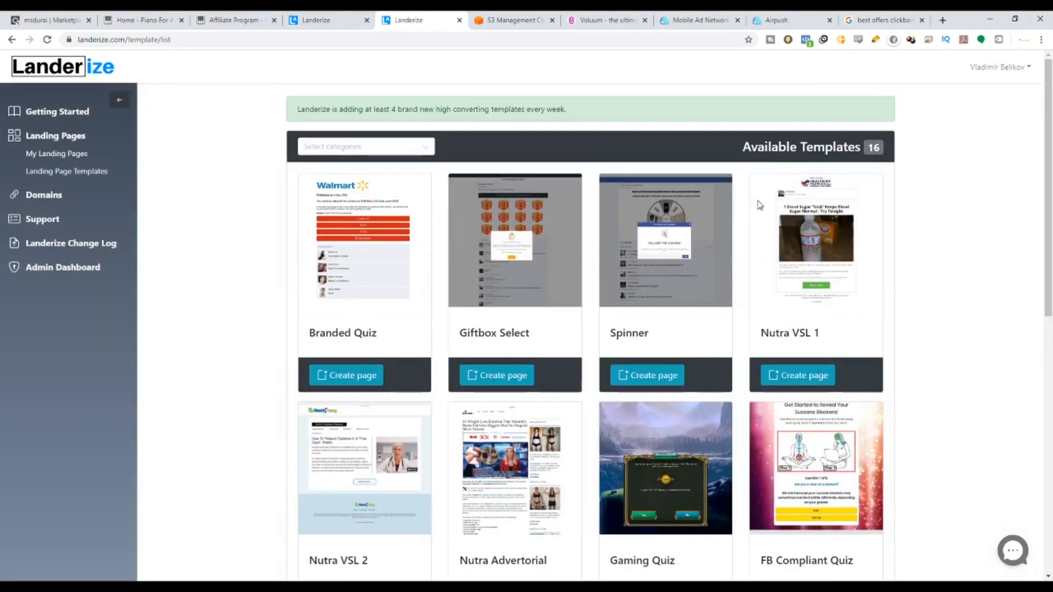
pyautogui.moveTo(743, 143); pyautogui.dragTo(883, 148)
pyautogui.scroll(-10, 876, 225)
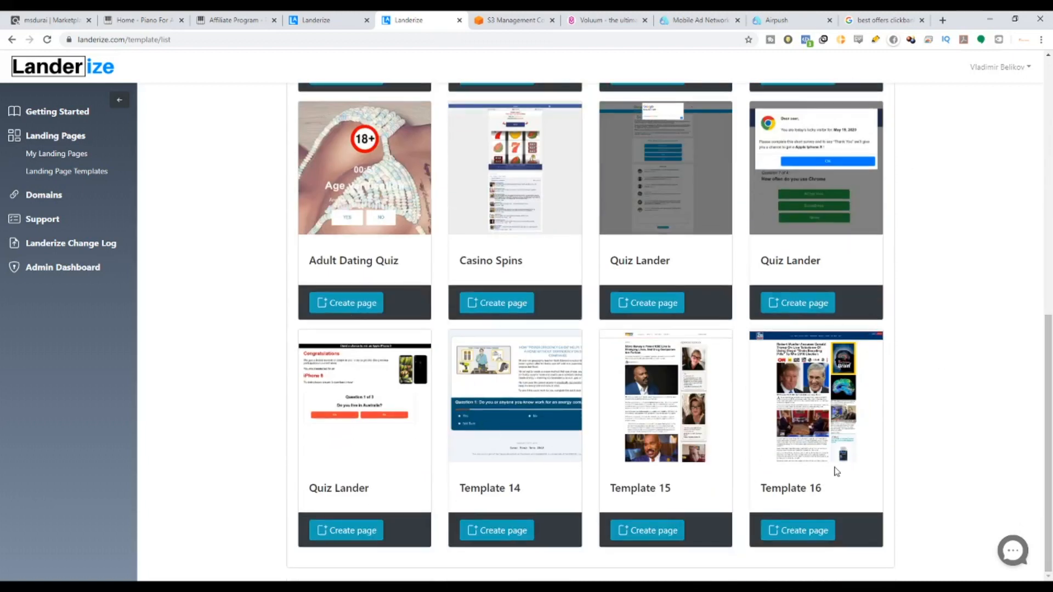
pyautogui.moveTo(1051, 443); pyautogui.dragTo(1046, 167)
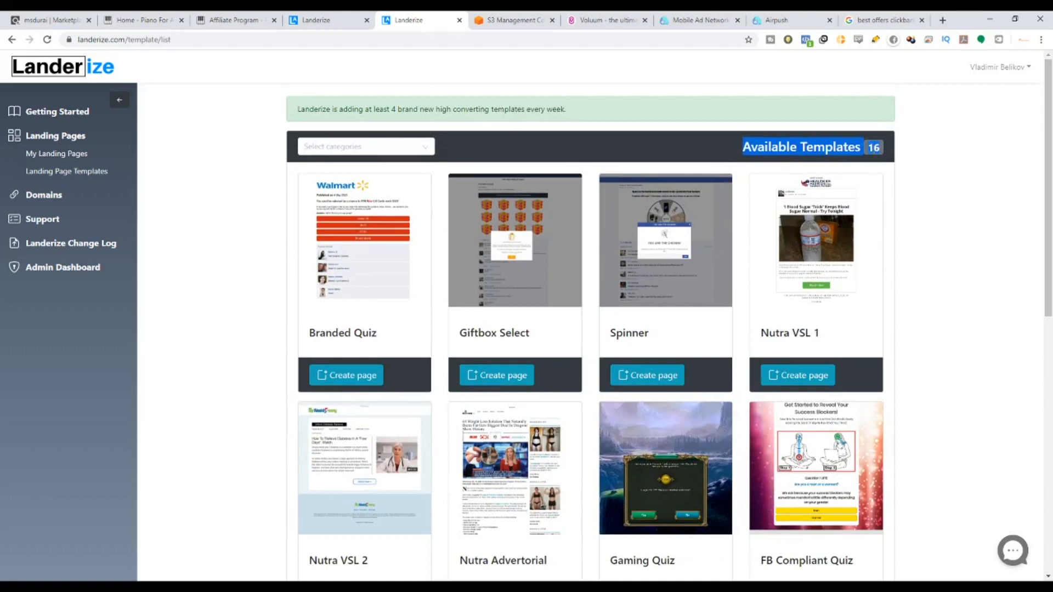
pyautogui.moveTo(298, 109); pyautogui.dragTo(582, 110)
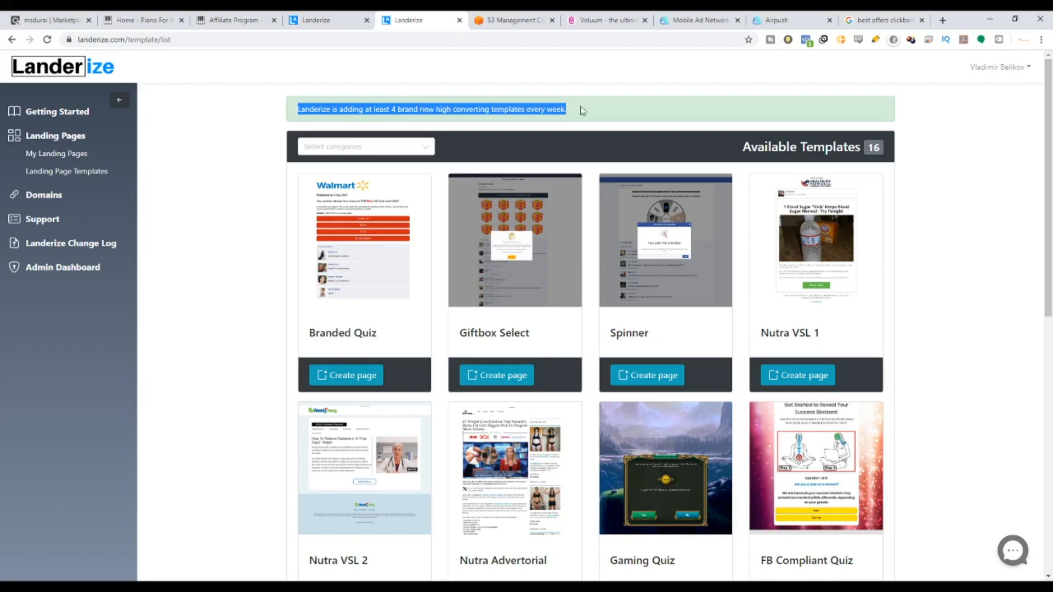
pyautogui.scroll(-3, 529, 203)
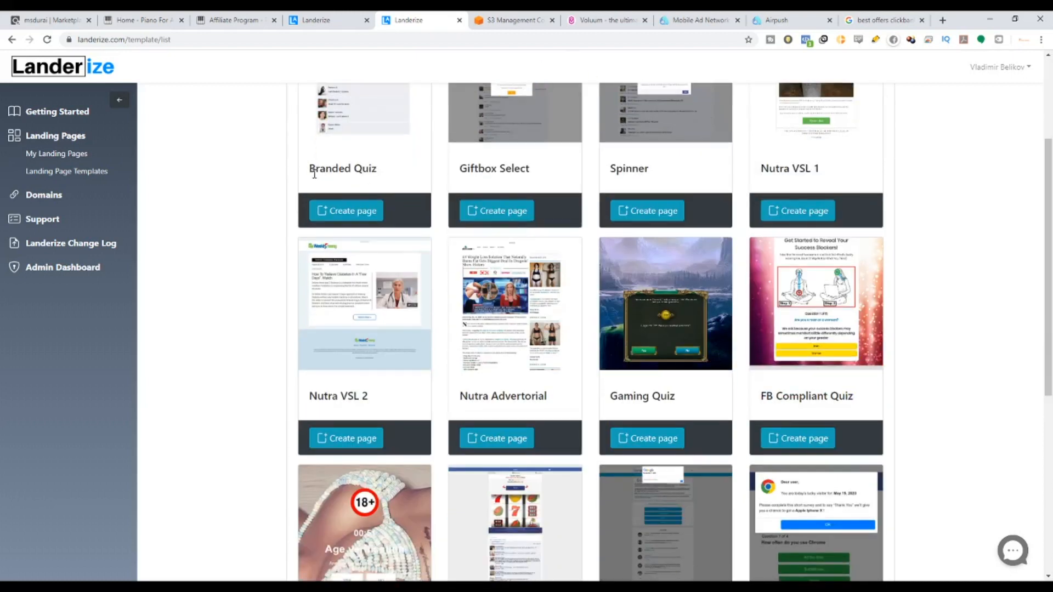
# Look over the template names, including Branded Quiz, Giftbox Select and Nutra VSL 2.
pyautogui.moveTo(314, 174); pyautogui.dragTo(559, 179)
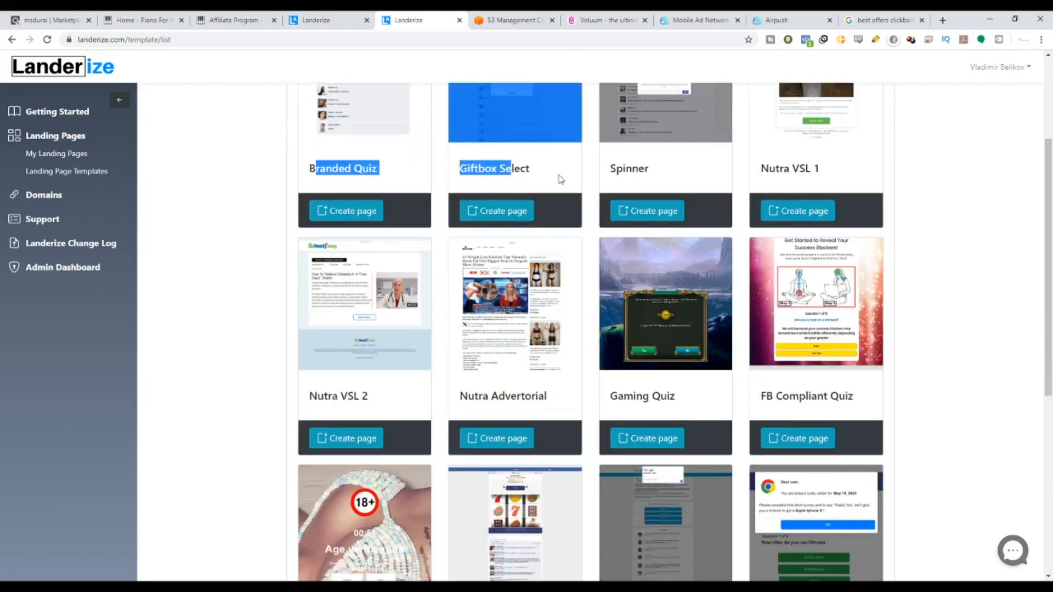
pyautogui.click(869, 174)
pyautogui.moveTo(317, 395); pyautogui.dragTo(470, 398)
pyautogui.moveTo(622, 396); pyautogui.dragTo(678, 396)
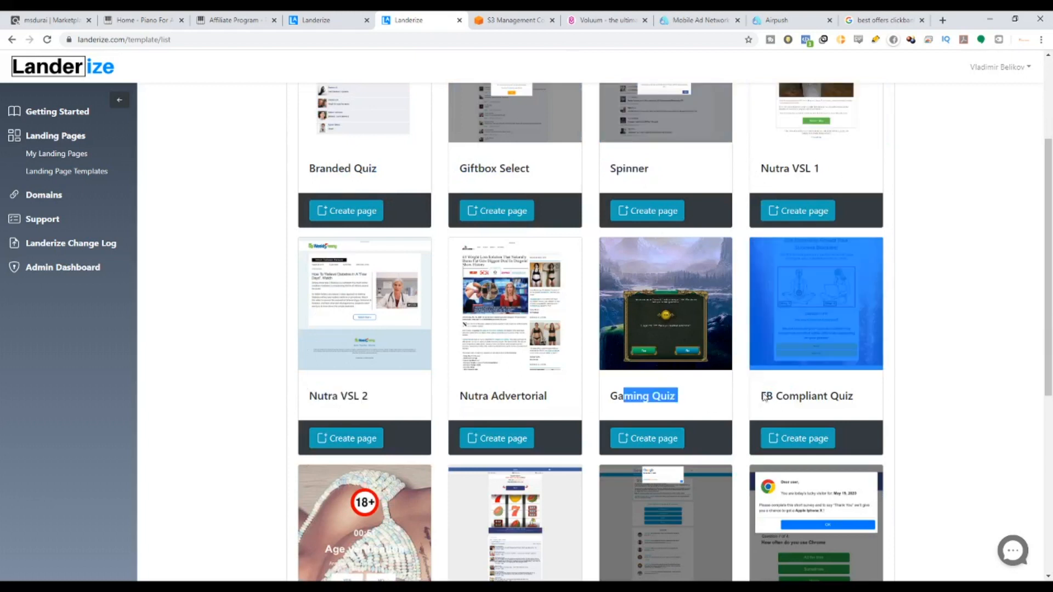
pyautogui.scroll(-5, 583, 348)
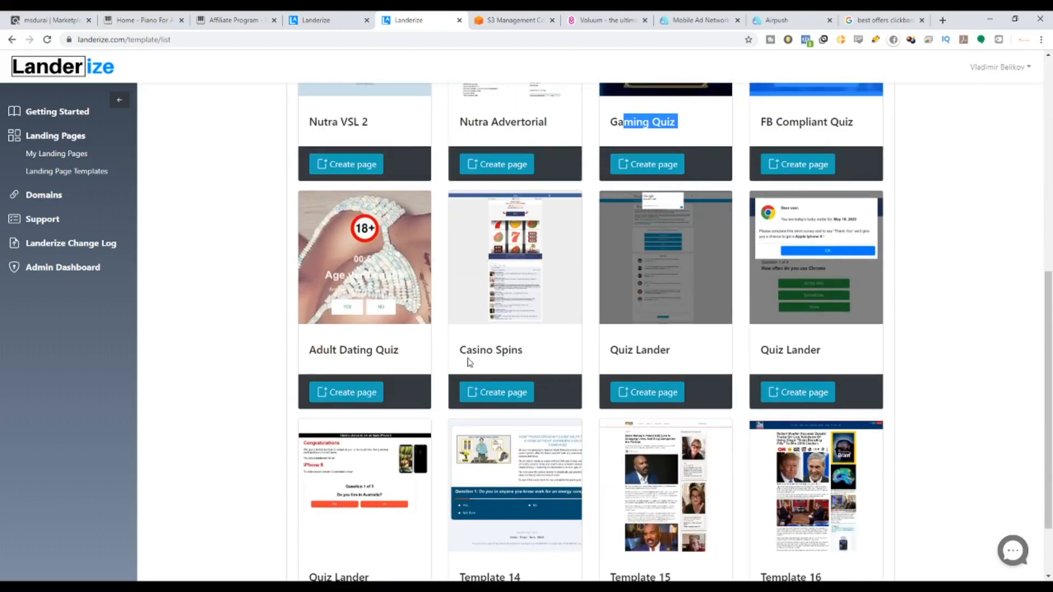
pyautogui.moveTo(466, 350); pyautogui.dragTo(530, 352)
pyautogui.scroll(-2, 482, 332)
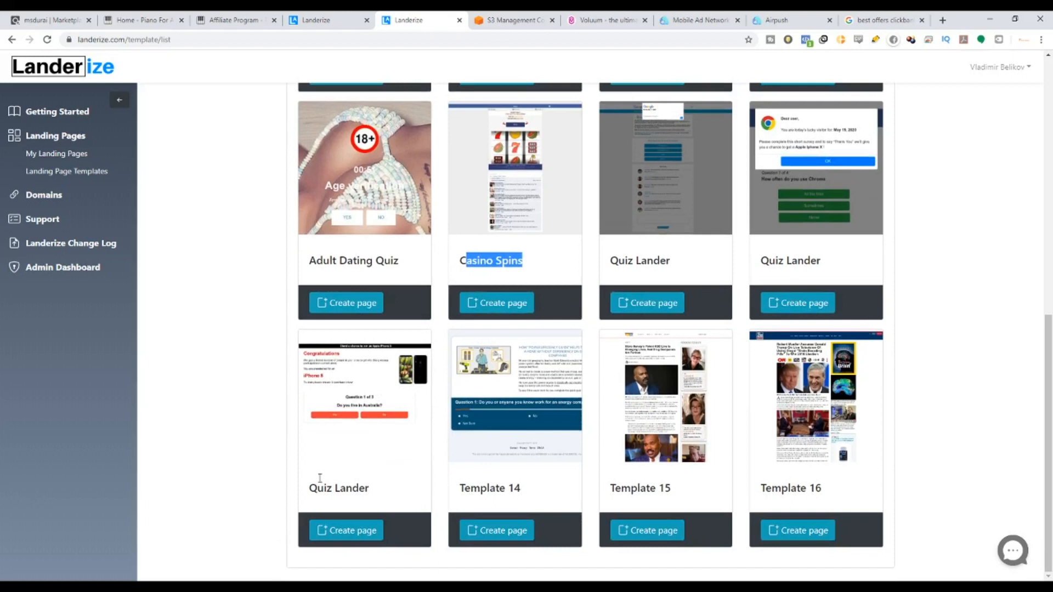
pyautogui.moveTo(320, 478); pyautogui.dragTo(368, 486)
pyautogui.moveTo(318, 267); pyautogui.dragTo(358, 262)
pyautogui.scroll(4, 359, 259)
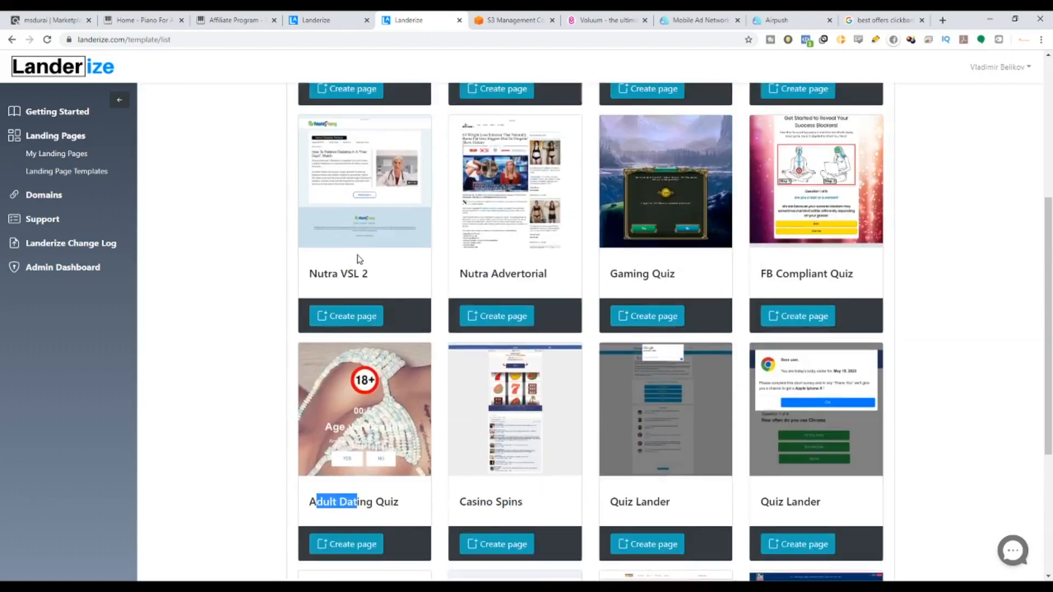
pyautogui.moveTo(324, 306); pyautogui.dragTo(449, 294)
pyautogui.scroll(4, 449, 294)
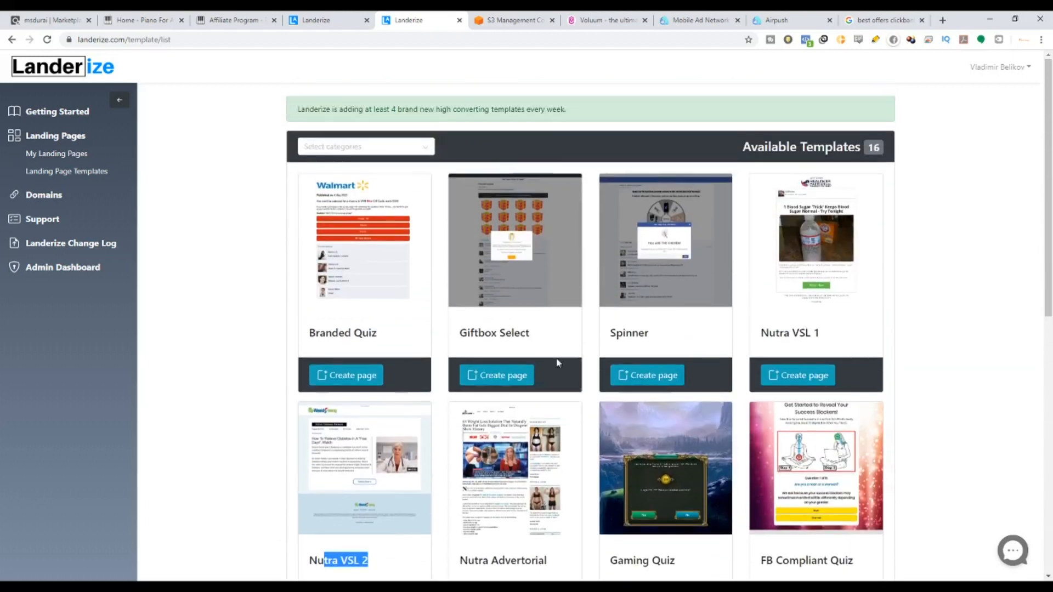
# Revisit the Branded Quiz template and high-converting templates banner, then scroll down to Template 16.
pyautogui.moveTo(312, 328); pyautogui.dragTo(413, 345)
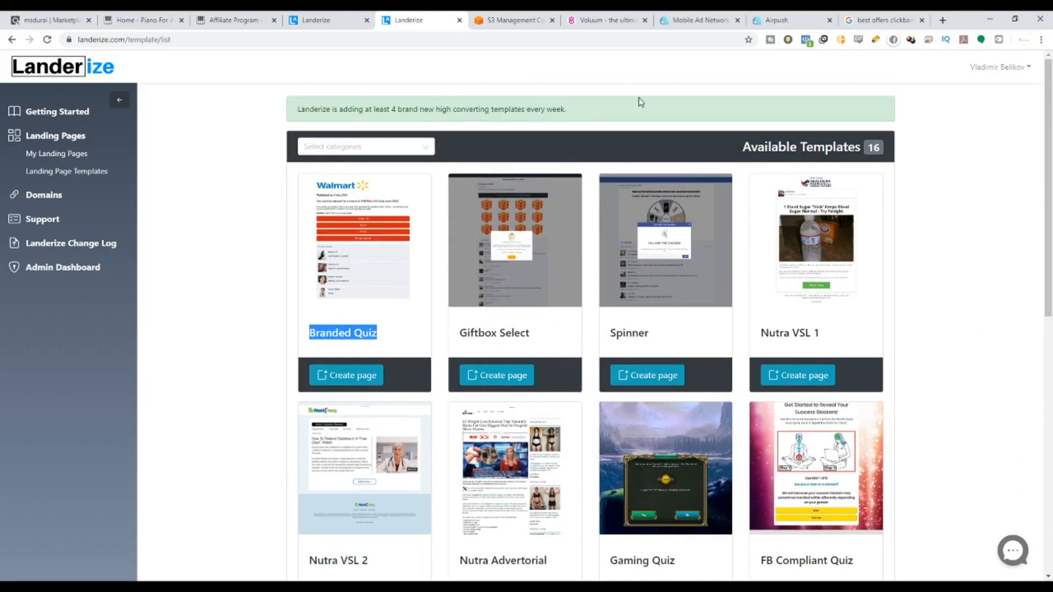
pyautogui.scroll(-3, 640, 102)
pyautogui.scroll(3, 446, 100)
pyautogui.moveTo(401, 110); pyautogui.dragTo(541, 110)
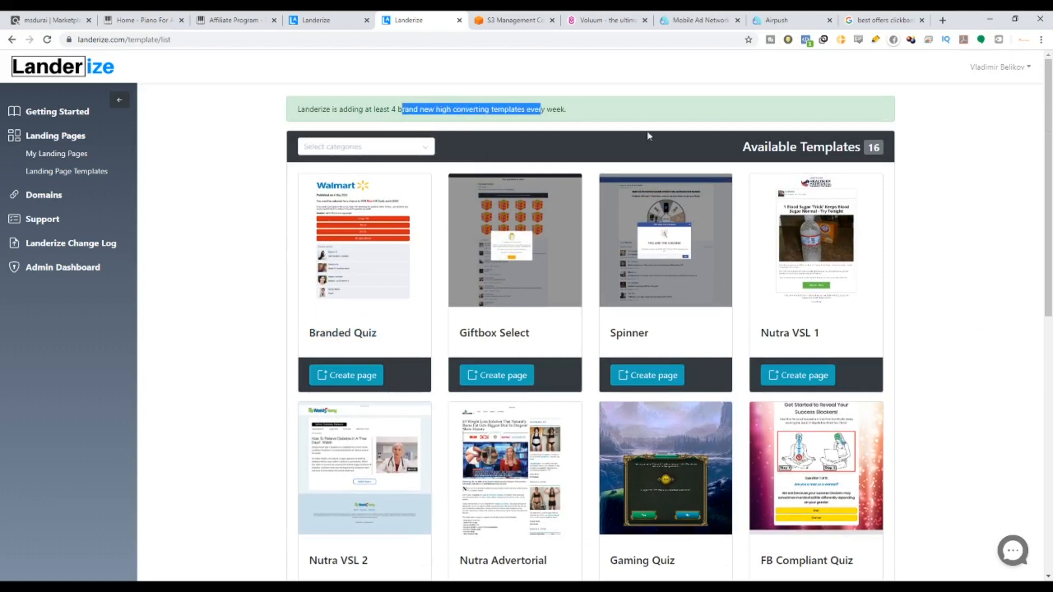
pyautogui.click(898, 153)
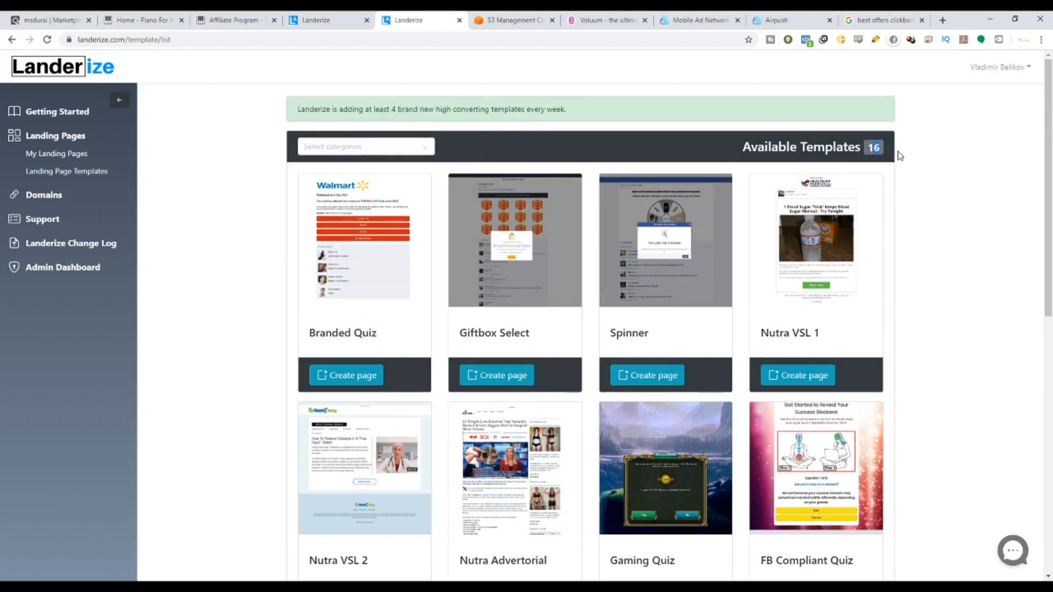
pyautogui.scroll(-10, 896, 175)
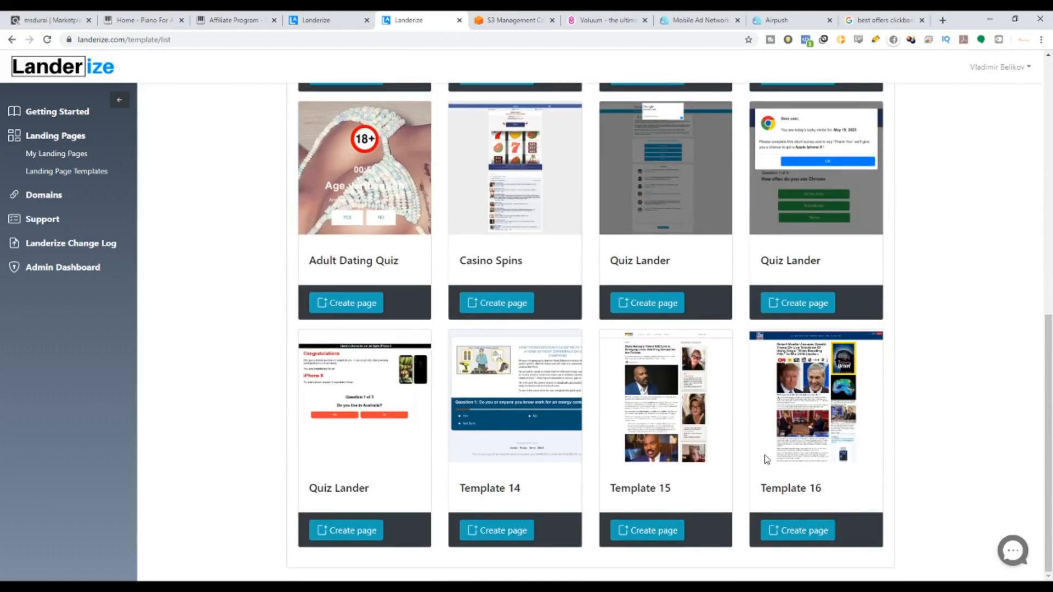
pyautogui.scroll(10, 549, 439)
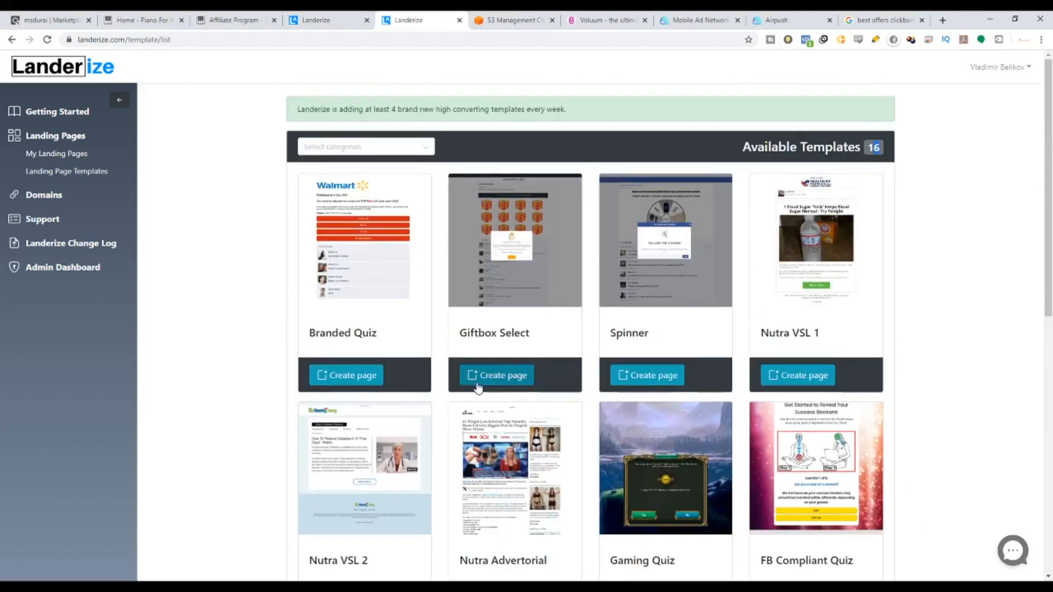
pyautogui.scroll(-1, 730, 432)
pyautogui.scroll(-9, 729, 432)
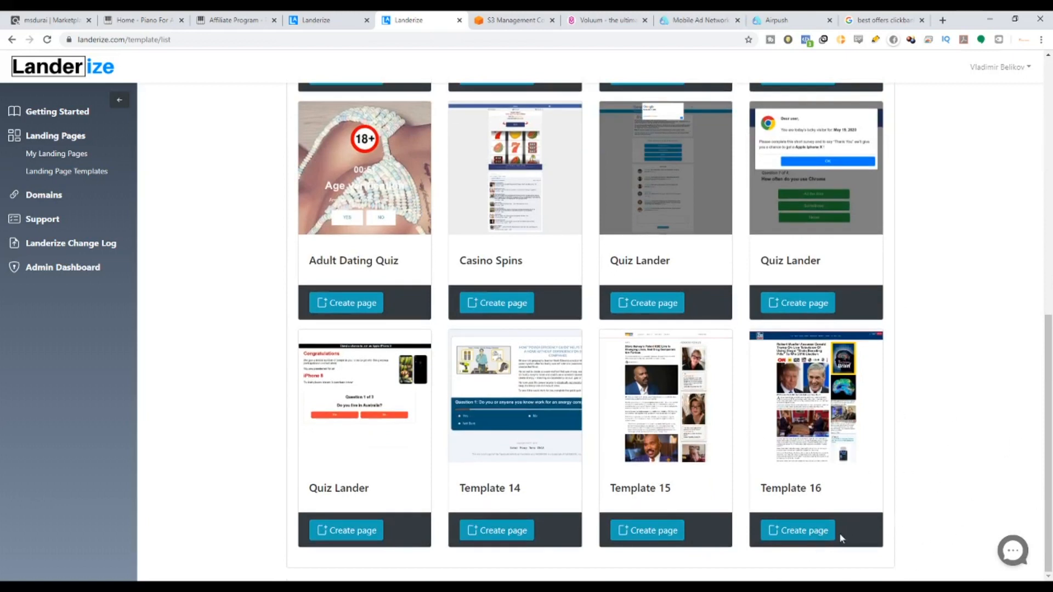
# Create a landing page named 'Piano' from Template 16.
pyautogui.click(817, 532)
pyautogui.click(475, 138)
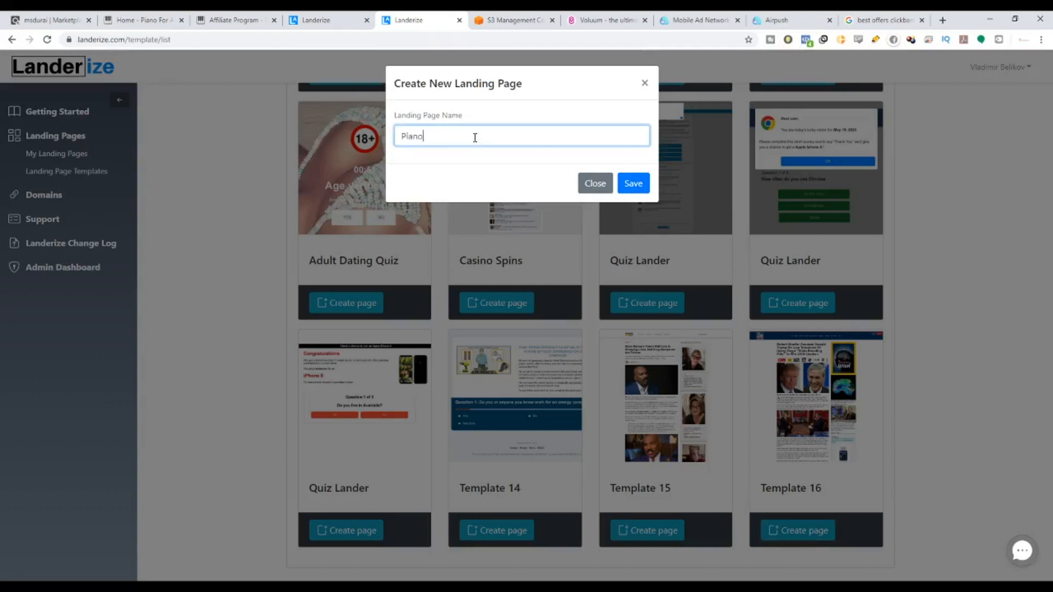
pyautogui.press('Return')
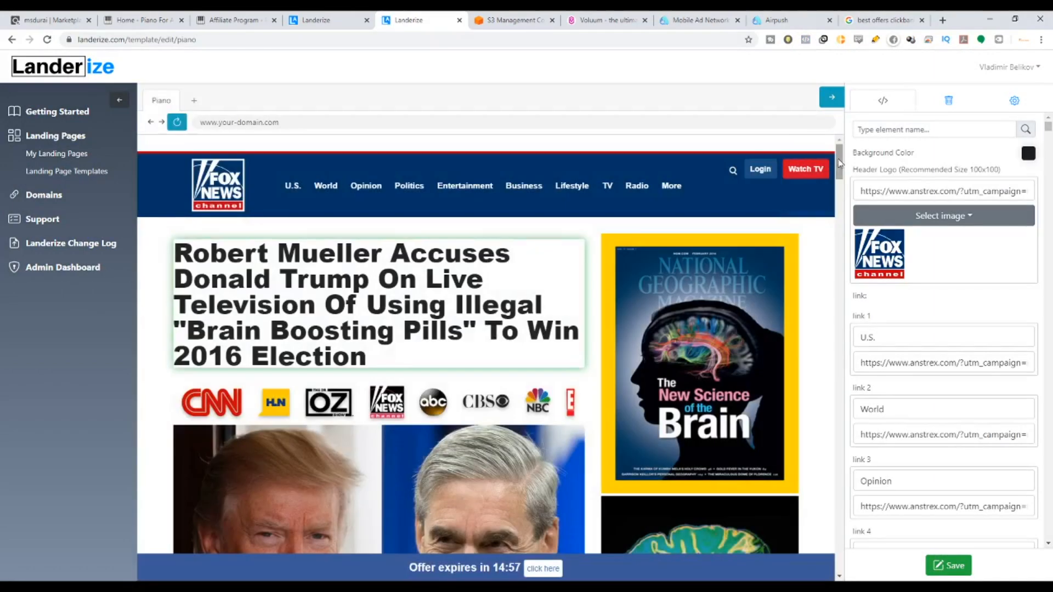
pyautogui.moveTo(839, 168)
pyautogui.mouseDown()
pyautogui.moveTo(856, 426)
pyautogui.moveTo(926, 508)
pyautogui.moveTo(865, 542)
pyautogui.moveTo(855, 260)
pyautogui.moveTo(839, 156)
pyautogui.mouseUp()
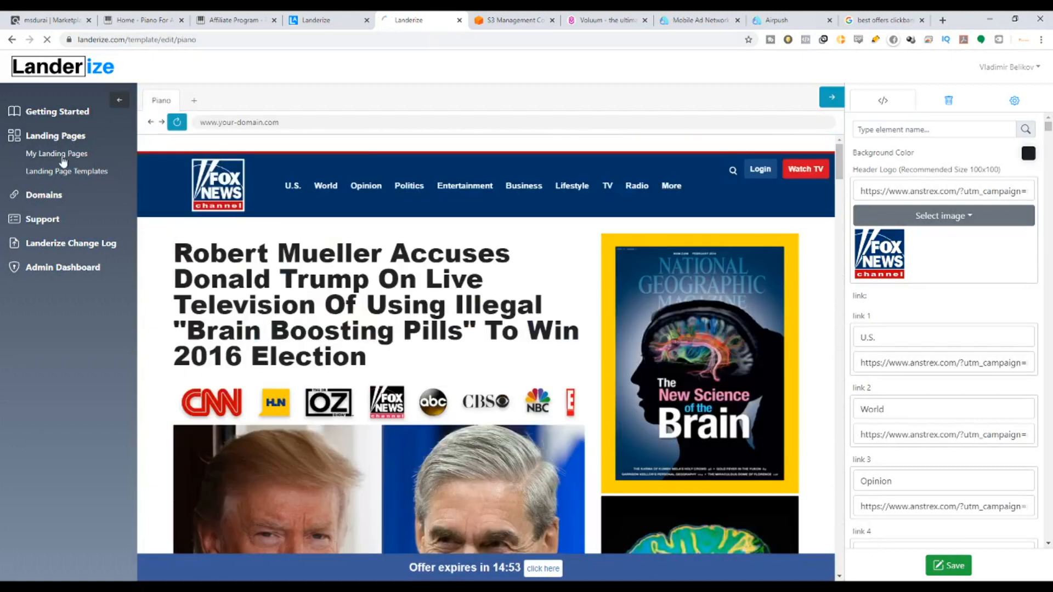
# Remove the Piano page from My Landing Pages and return to the template gallery.
pyautogui.click(61, 155)
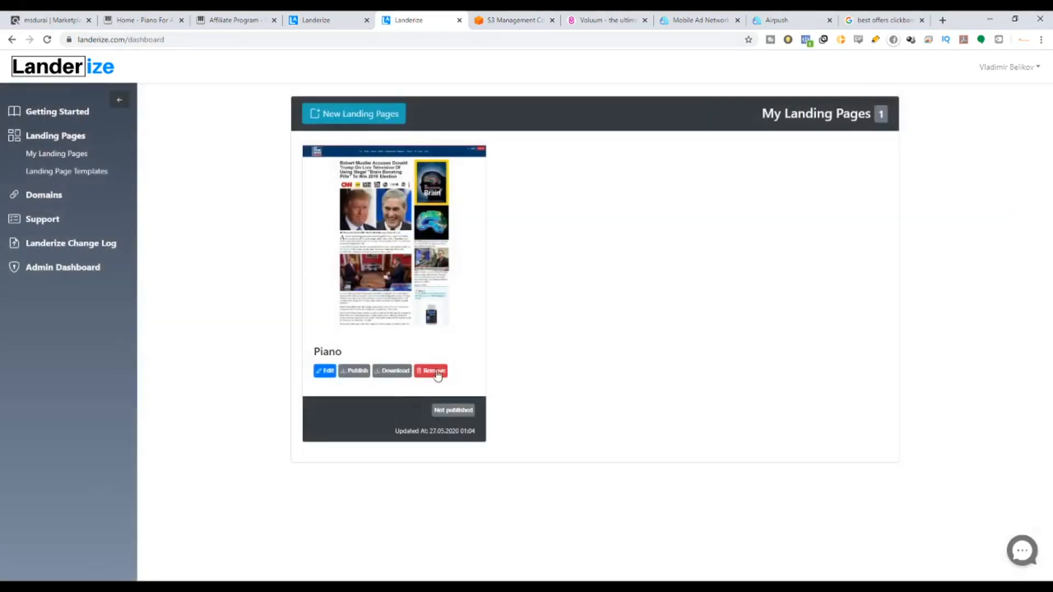
pyautogui.click(431, 371)
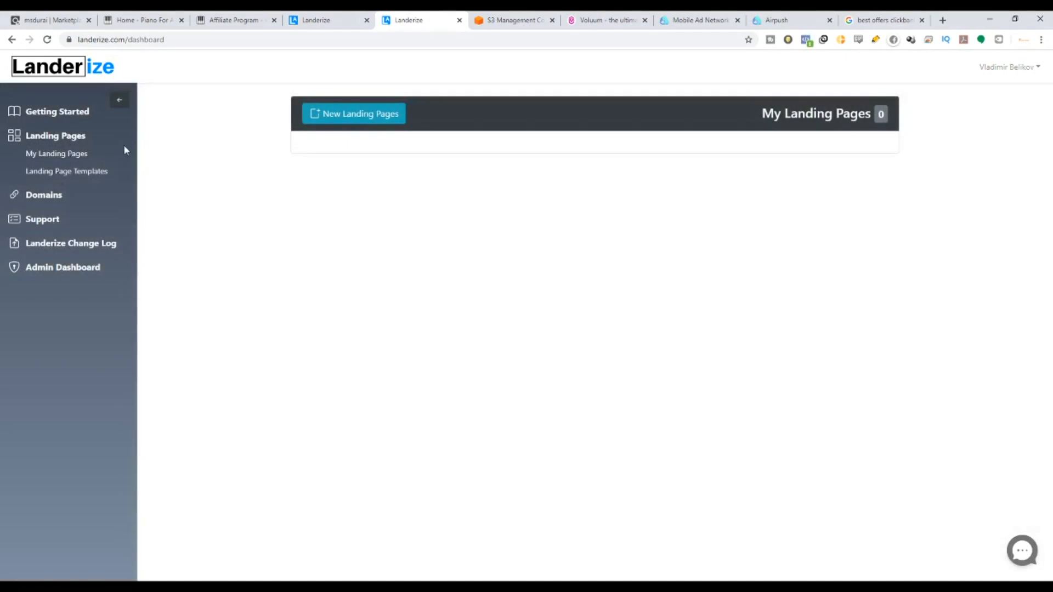
pyautogui.click(73, 171)
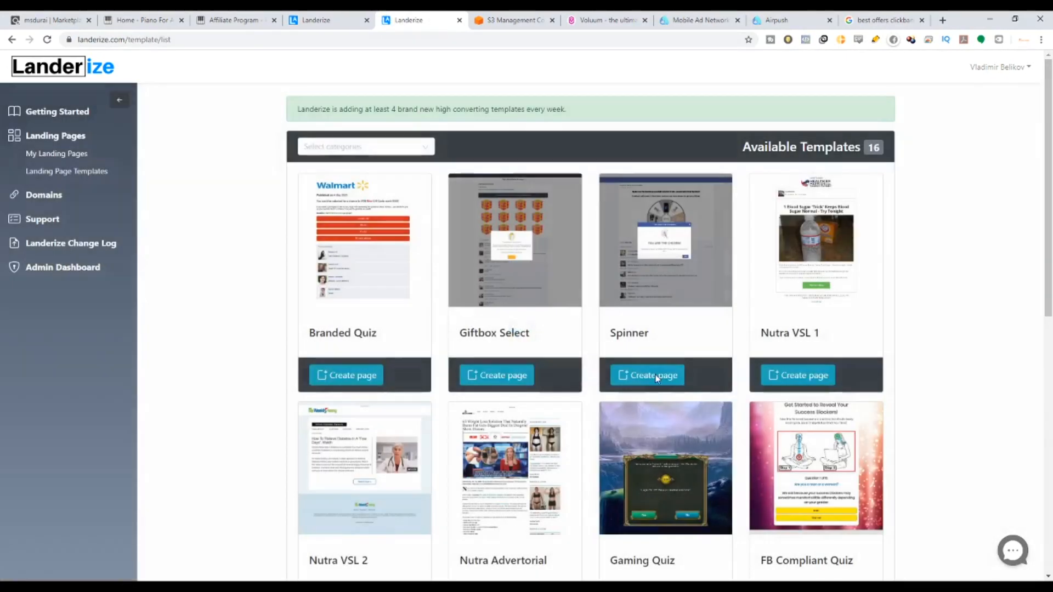
# Create a landing page named 'Piano' from the Template 14 energy quiz template.
pyautogui.scroll(-5, 657, 390)
pyautogui.scroll(5, 653, 378)
pyautogui.scroll(-1, 652, 374)
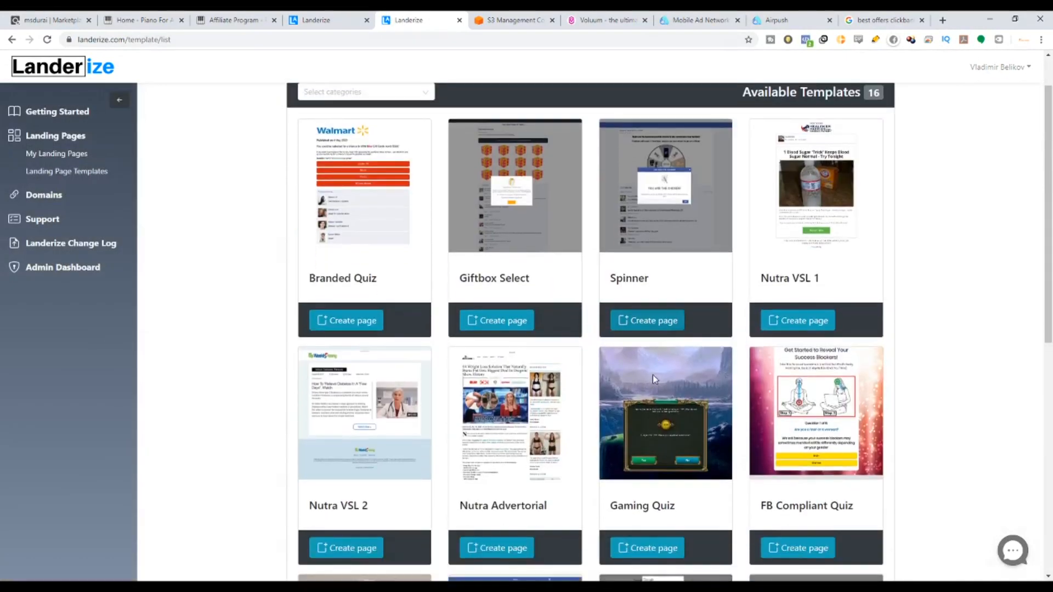
pyautogui.scroll(-8, 653, 379)
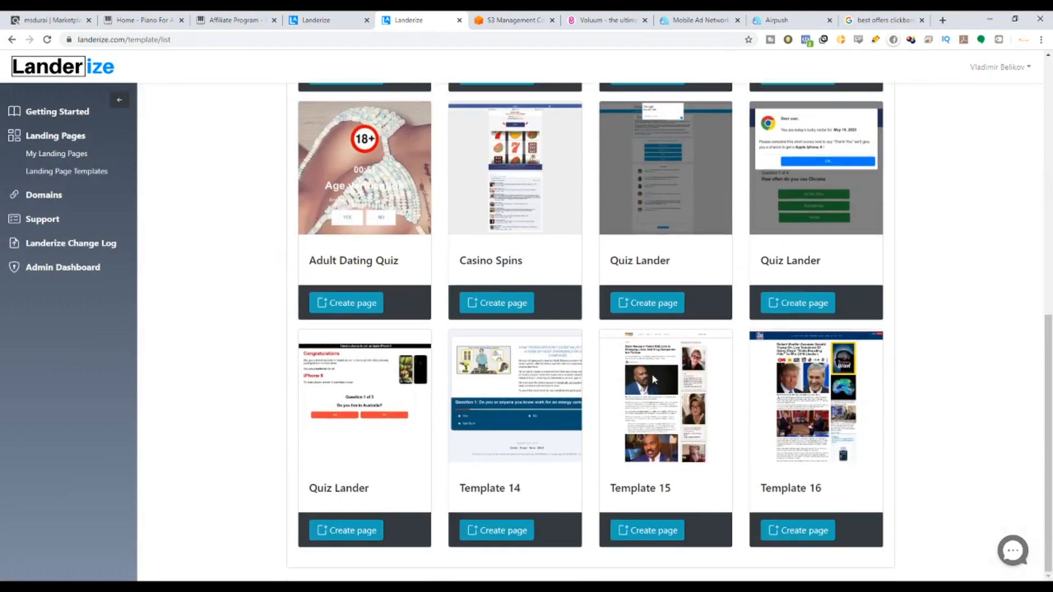
pyautogui.scroll(8, 595, 410)
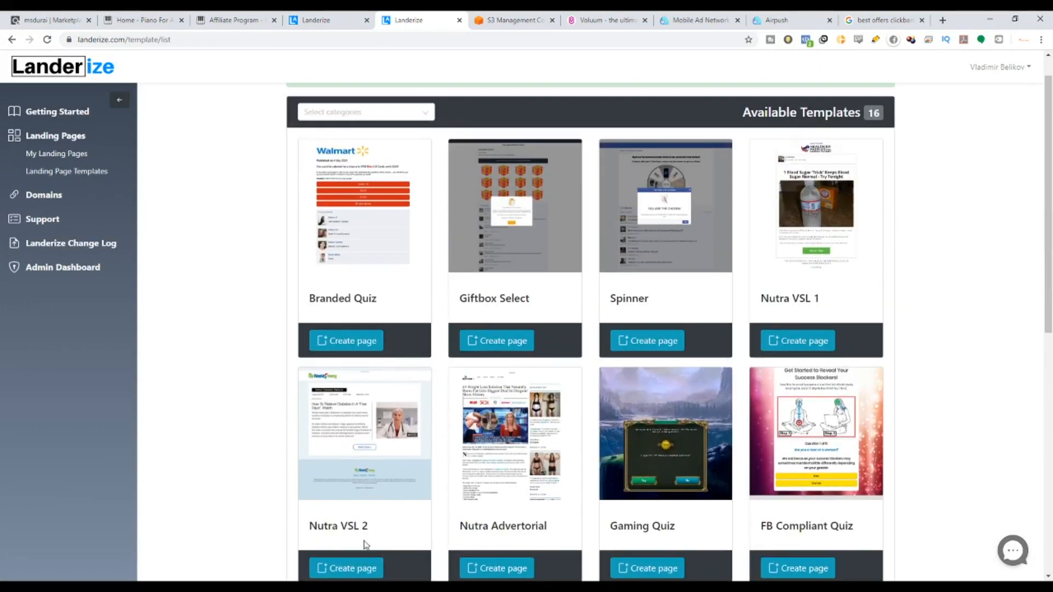
pyautogui.scroll(-1, 363, 578)
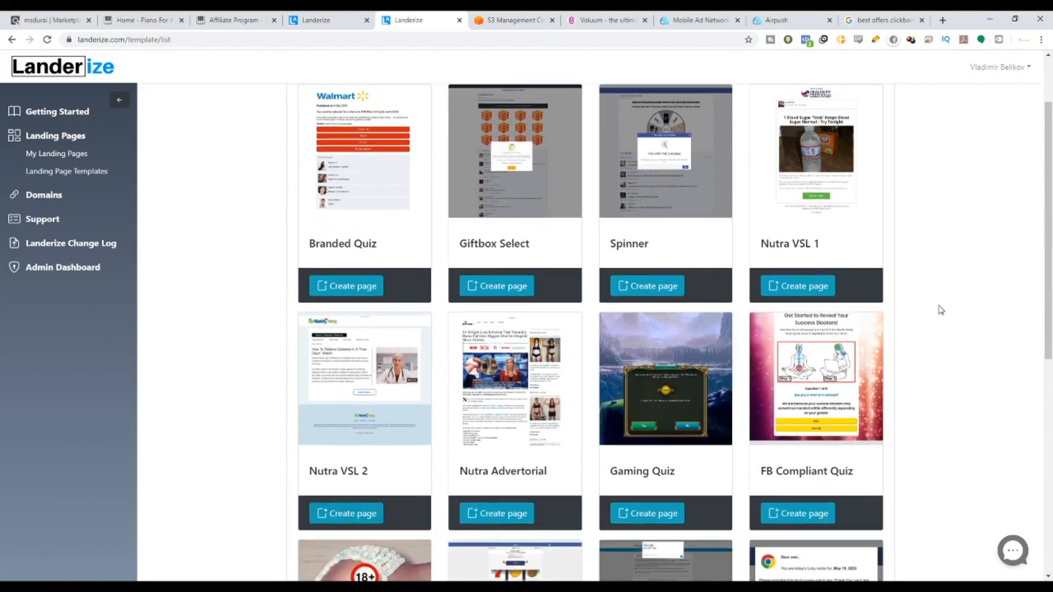
pyautogui.scroll(-8, 937, 308)
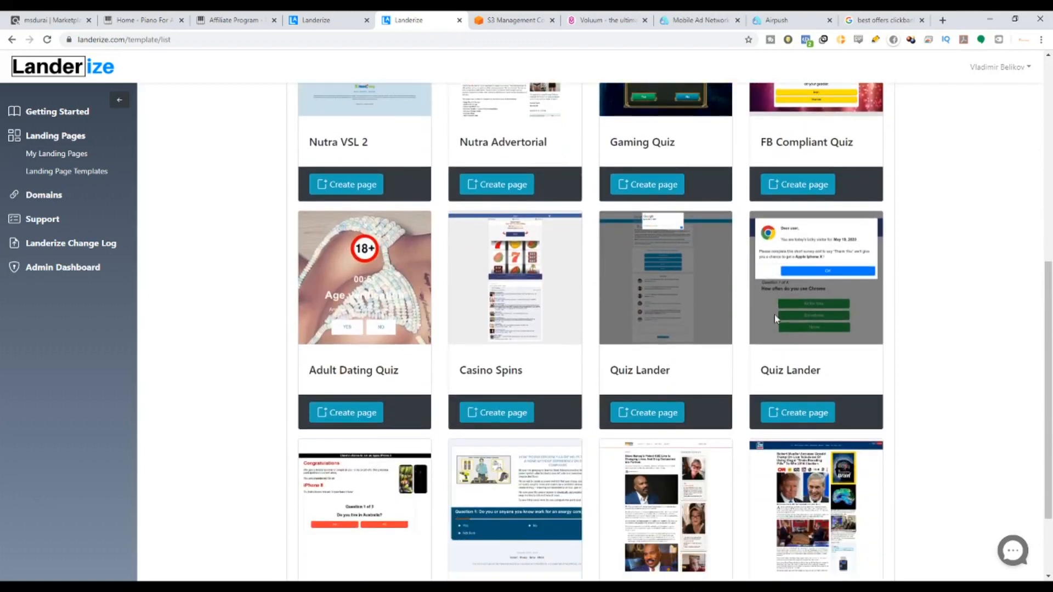
pyautogui.scroll(2, 774, 319)
pyautogui.scroll(-2, 774, 315)
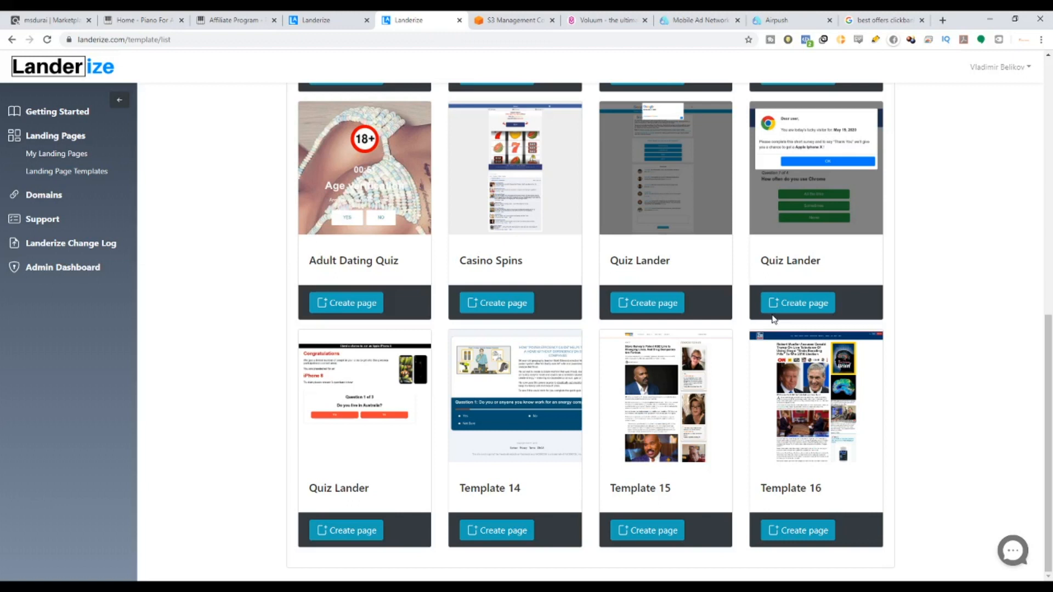
pyautogui.click(491, 532)
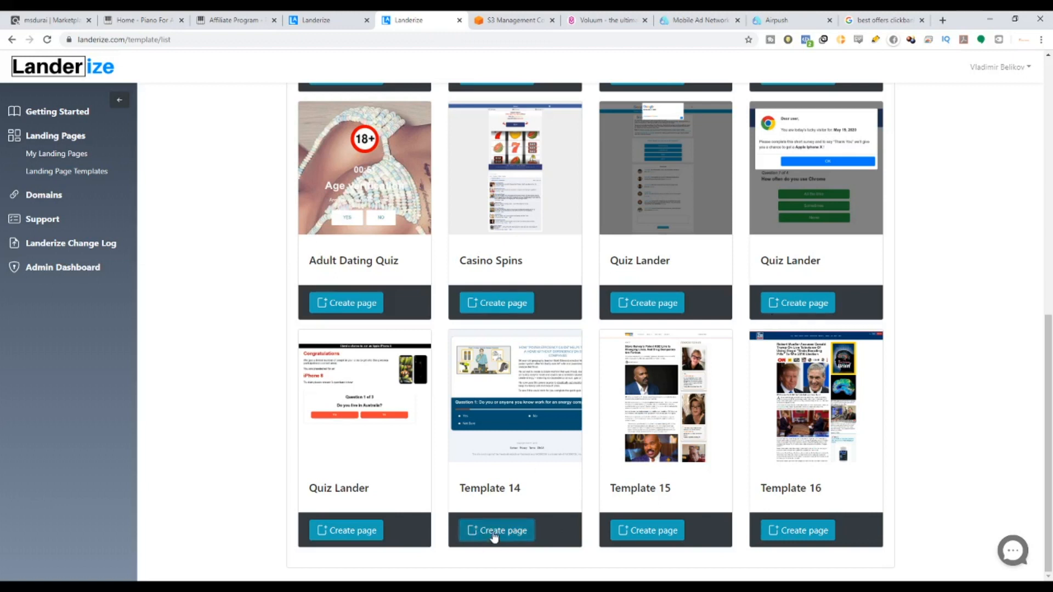
pyautogui.click(472, 143)
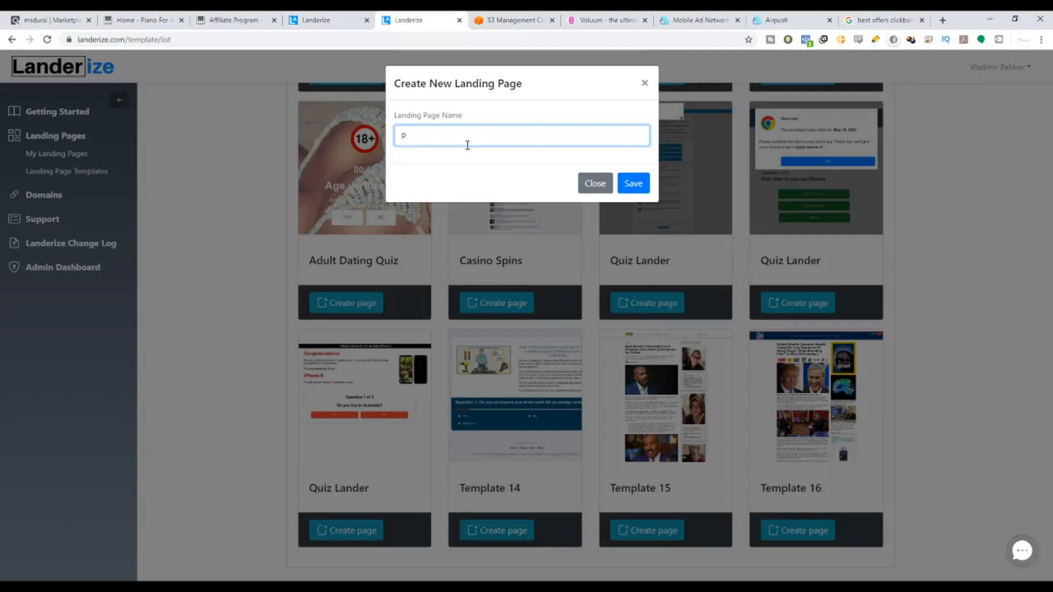
pyautogui.write('Piano')
pyautogui.press('Return')
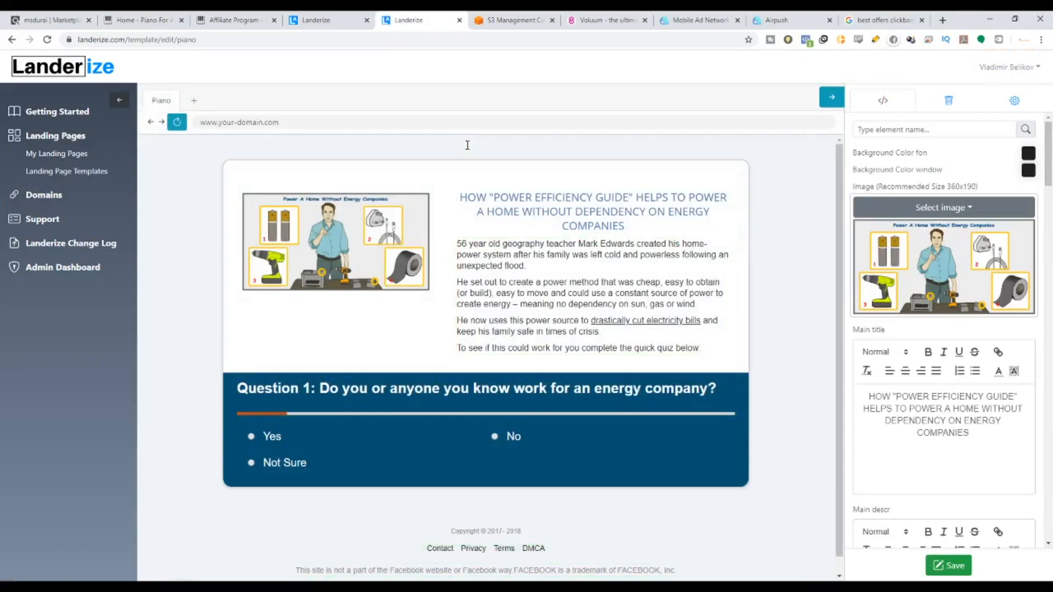
pyautogui.scroll(-1, 509, 289)
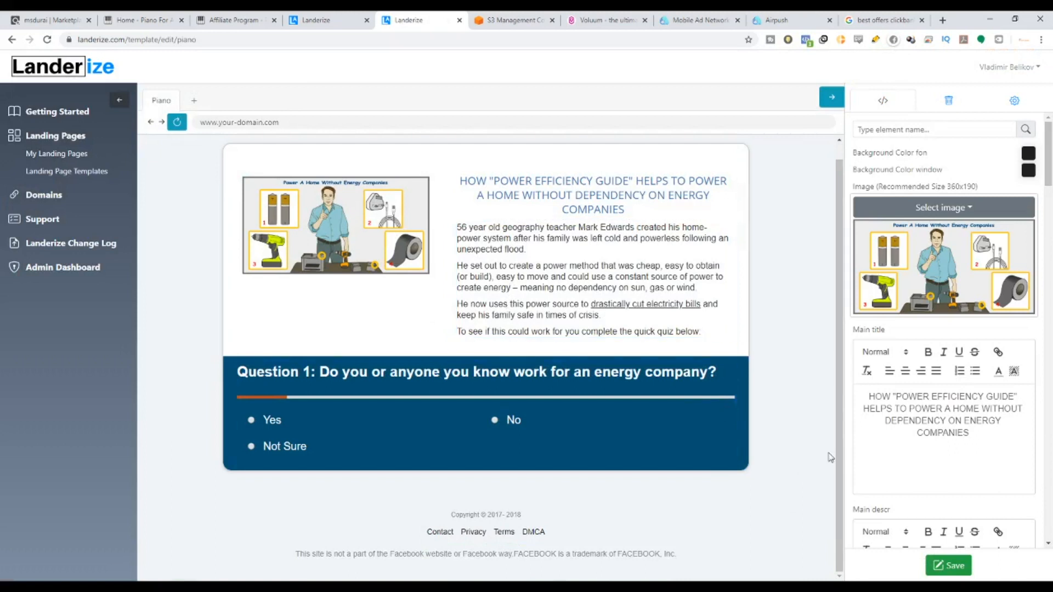
pyautogui.scroll(-2, 979, 414)
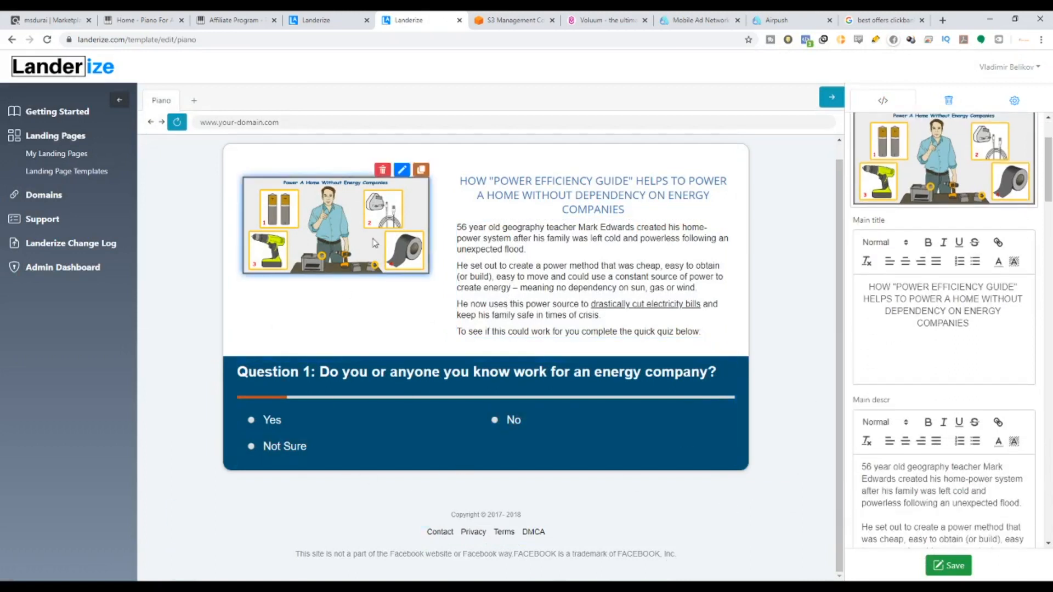
pyautogui.scroll(1, 345, 285)
pyautogui.scroll(-10, 953, 384)
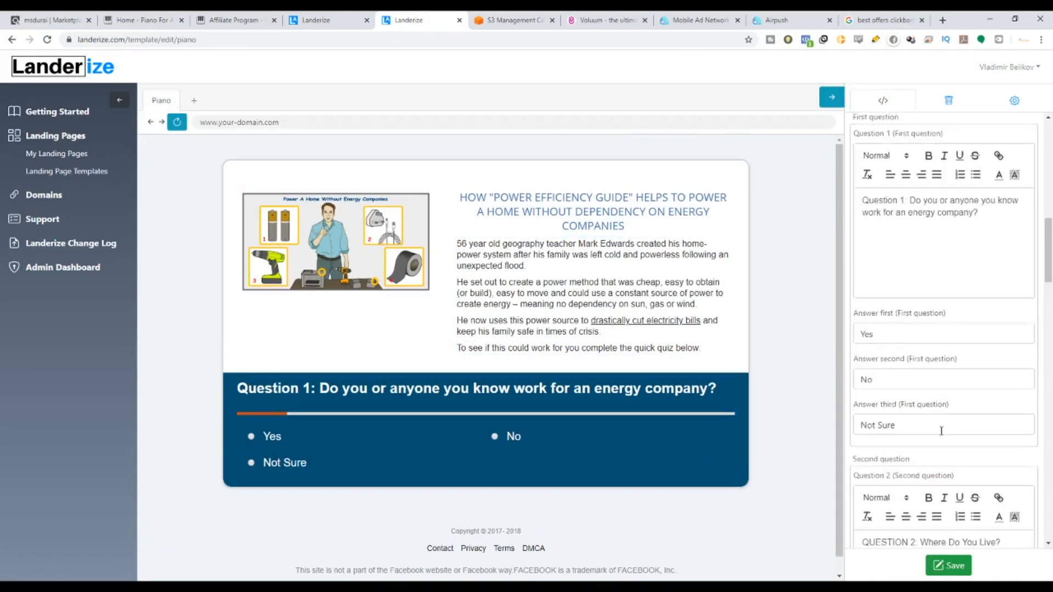
pyautogui.scroll(-15, 965, 392)
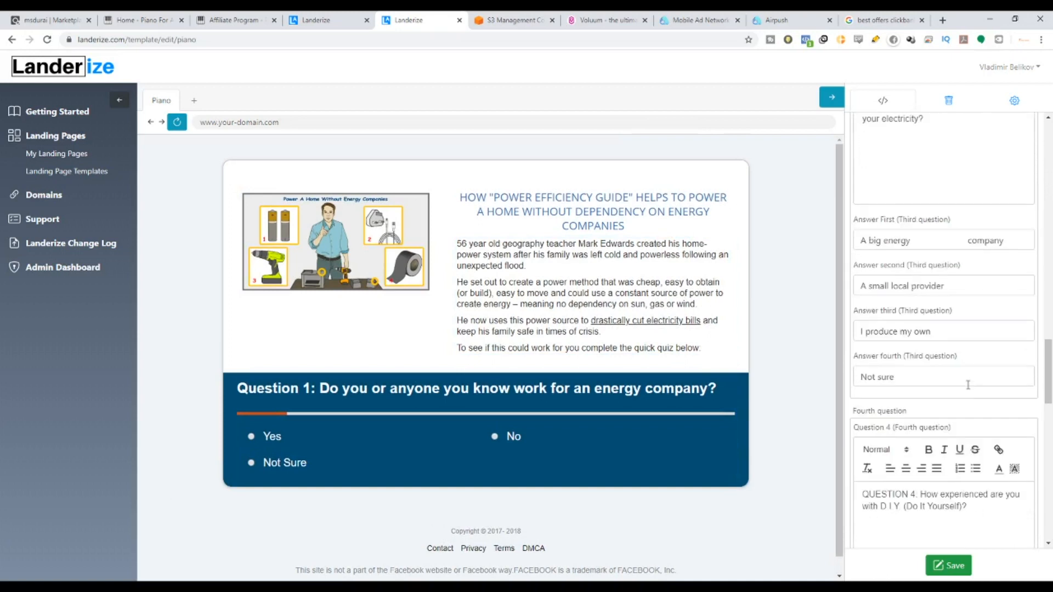
pyautogui.scroll(-10, 970, 387)
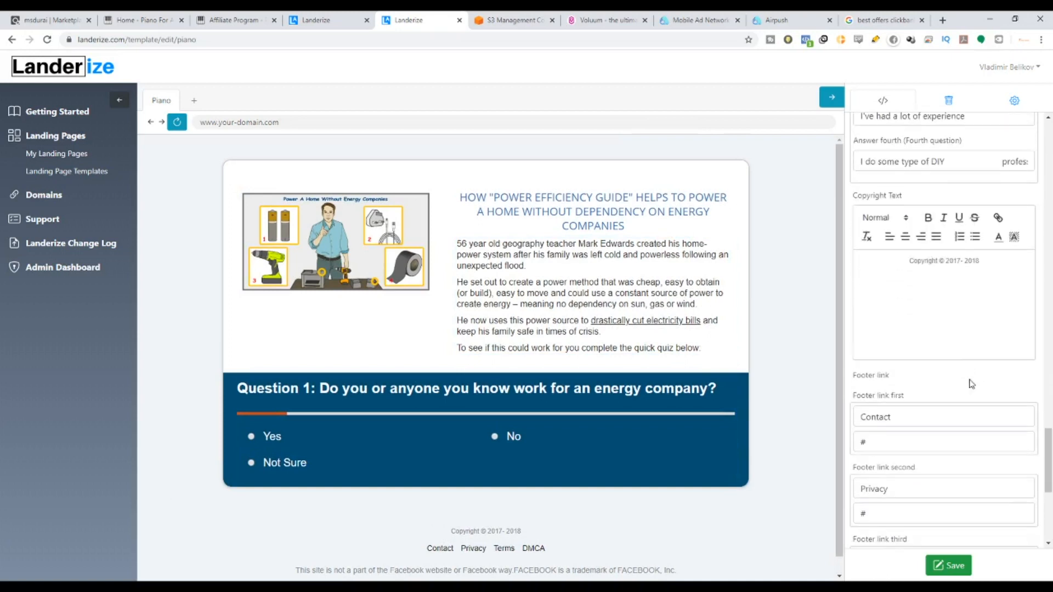
pyautogui.scroll(20, 959, 390)
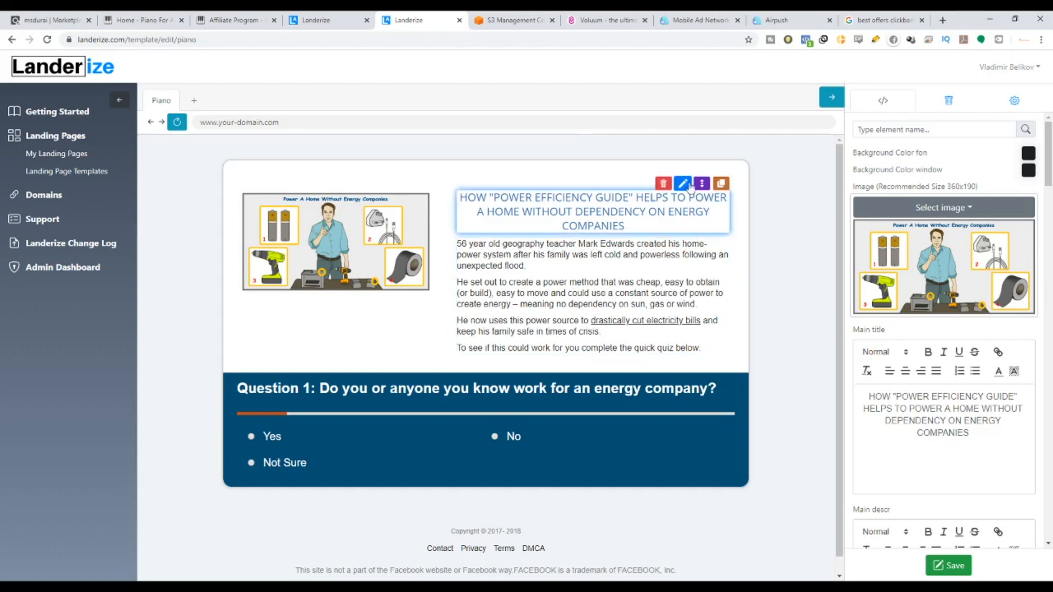
# Move the title block below the description, duplicate it as 'Main title2', then delete the copy.
pyautogui.moveTo(701, 183)
pyautogui.mouseDown()
pyautogui.moveTo(689, 301)
pyautogui.moveTo(676, 297)
pyautogui.moveTo(667, 217)
pyautogui.moveTo(636, 480)
pyautogui.moveTo(689, 171)
pyautogui.moveTo(702, 203)
pyautogui.mouseUp()
pyautogui.click(720, 184)
pyautogui.click(493, 120)
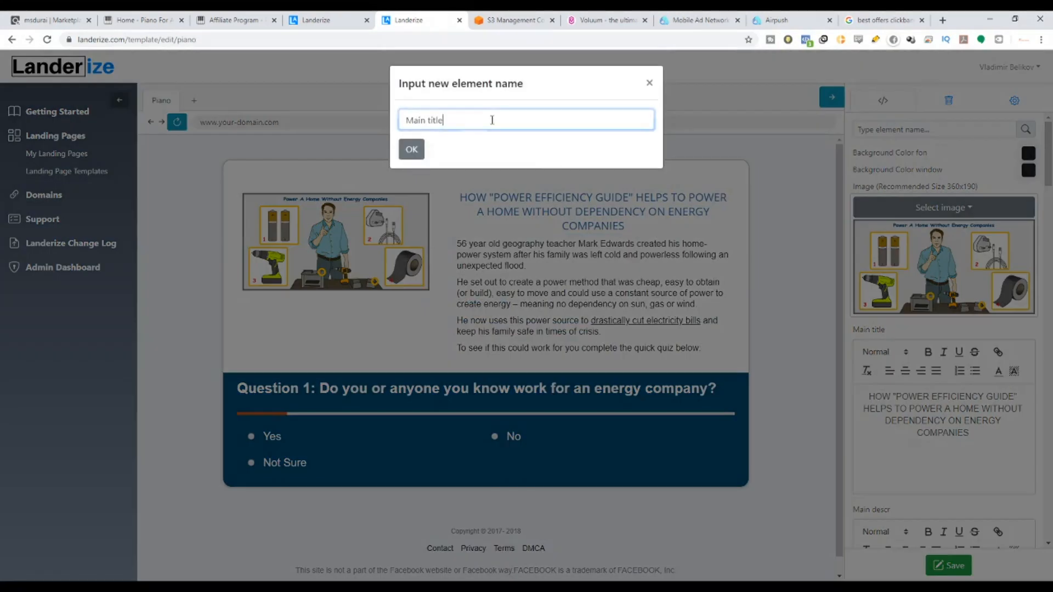
pyautogui.write('2')
pyautogui.click(418, 156)
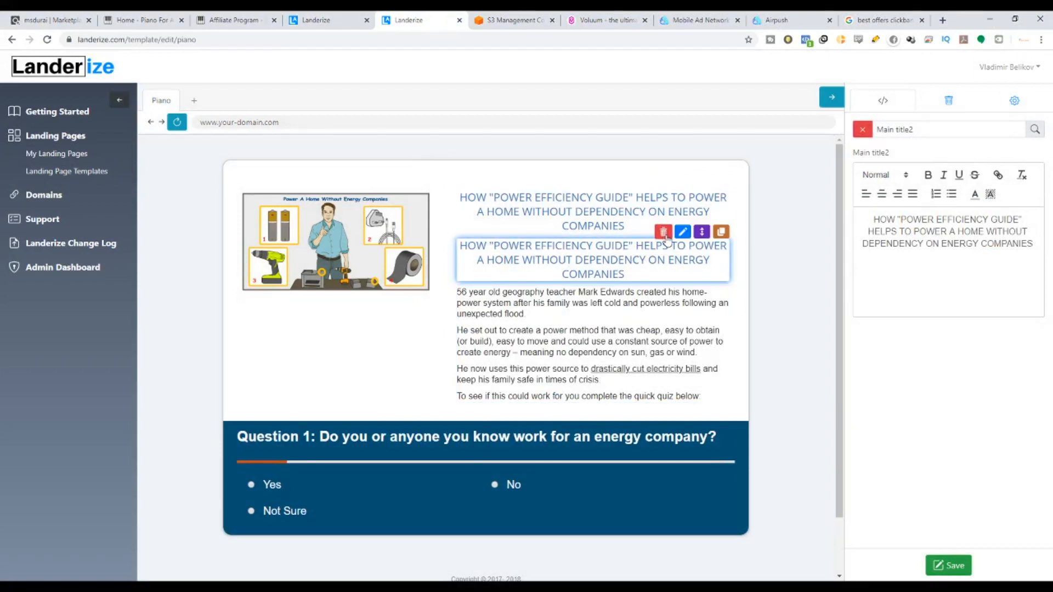
pyautogui.click(664, 233)
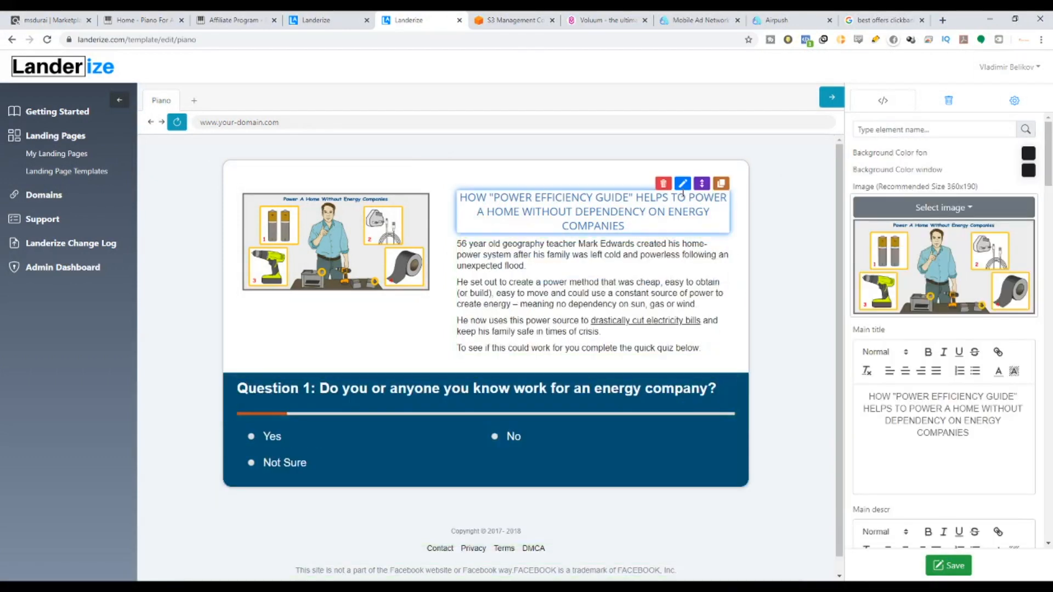
# Open and close the main title's settings, then switch to the Pianoforall affiliate program page.
pyautogui.click(682, 184)
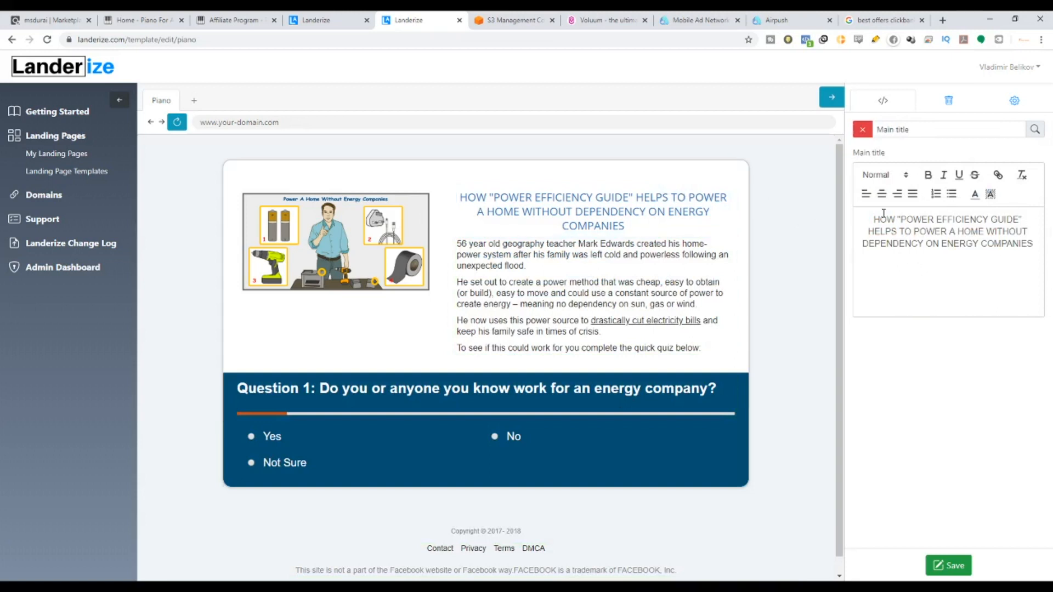
pyautogui.click(861, 129)
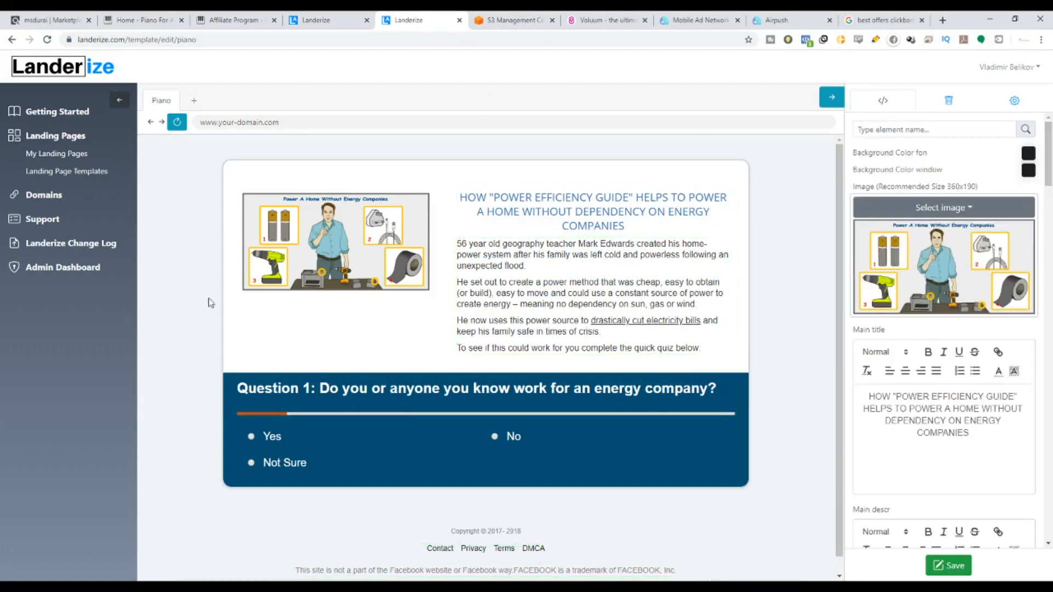
pyautogui.scroll(-1, 468, 491)
pyautogui.scroll(1, 557, 357)
pyautogui.moveTo(586, 223)
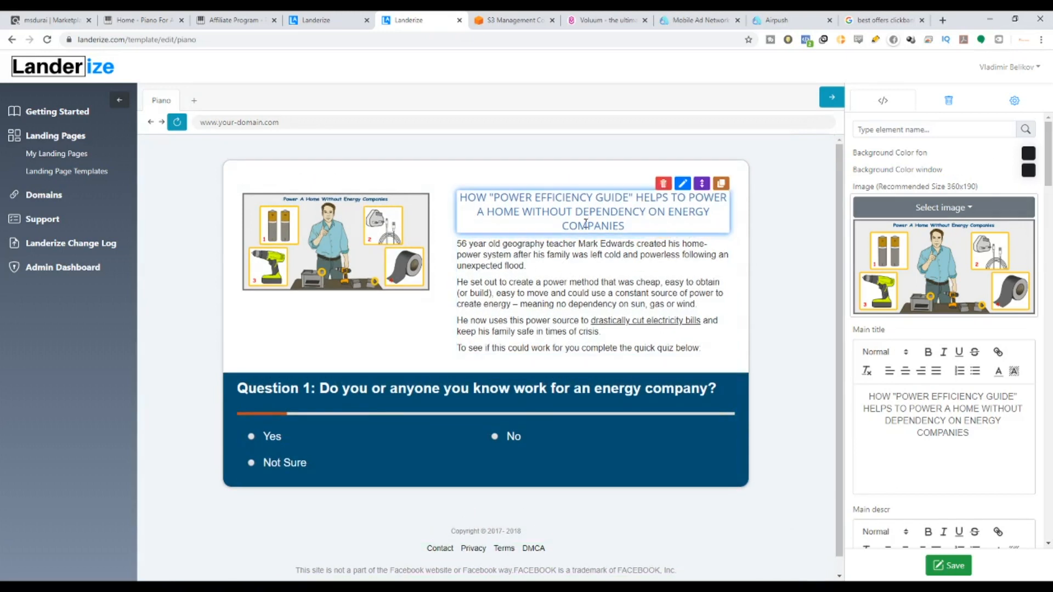
pyautogui.click(267, 16)
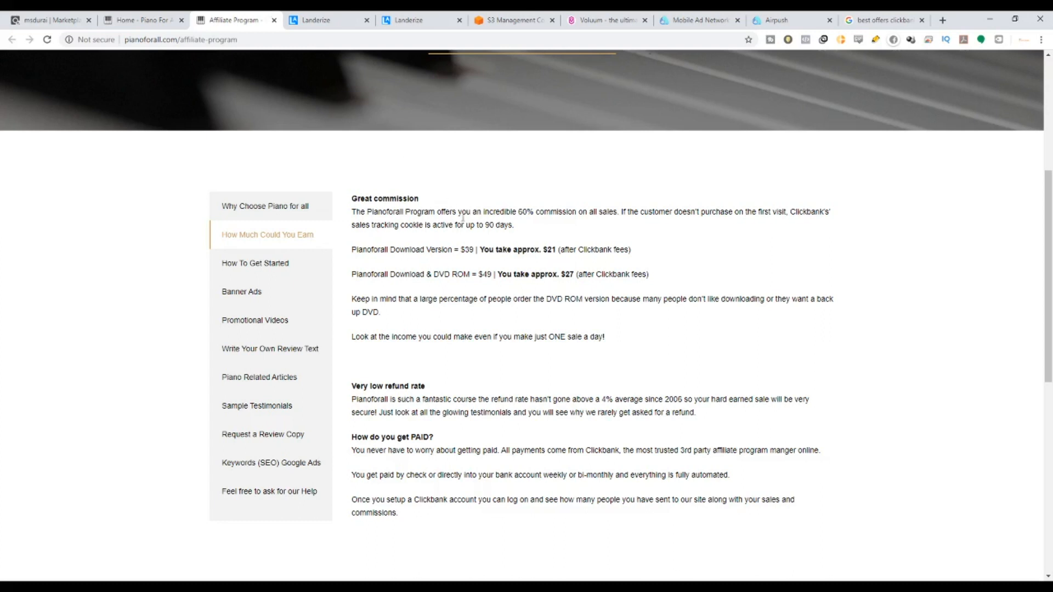
# Read the How To Get Started instructions and briefly check the ClickBank affiliate help page.
pyautogui.click(303, 280)
pyautogui.scroll(-2, 302, 280)
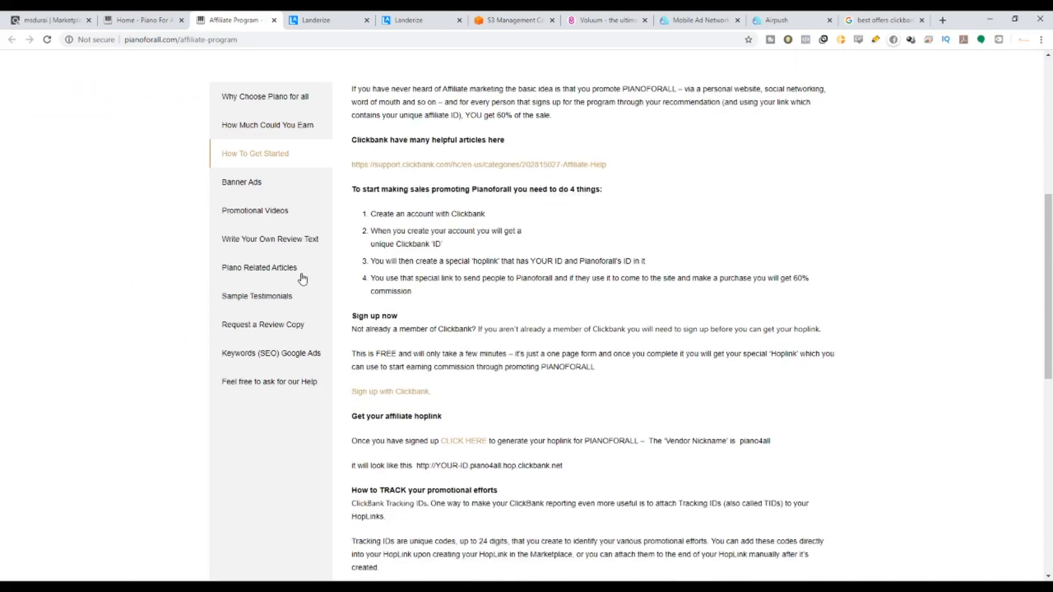
pyautogui.middleClick(539, 166)
pyautogui.scroll(-5, 436, 368)
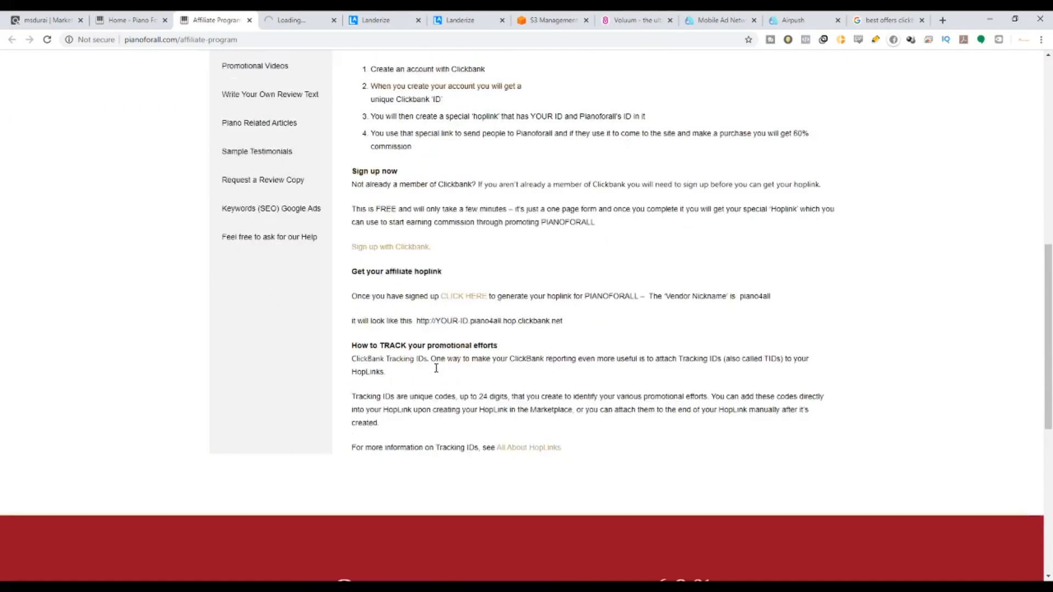
pyautogui.scroll(3, 436, 369)
pyautogui.click(287, 16)
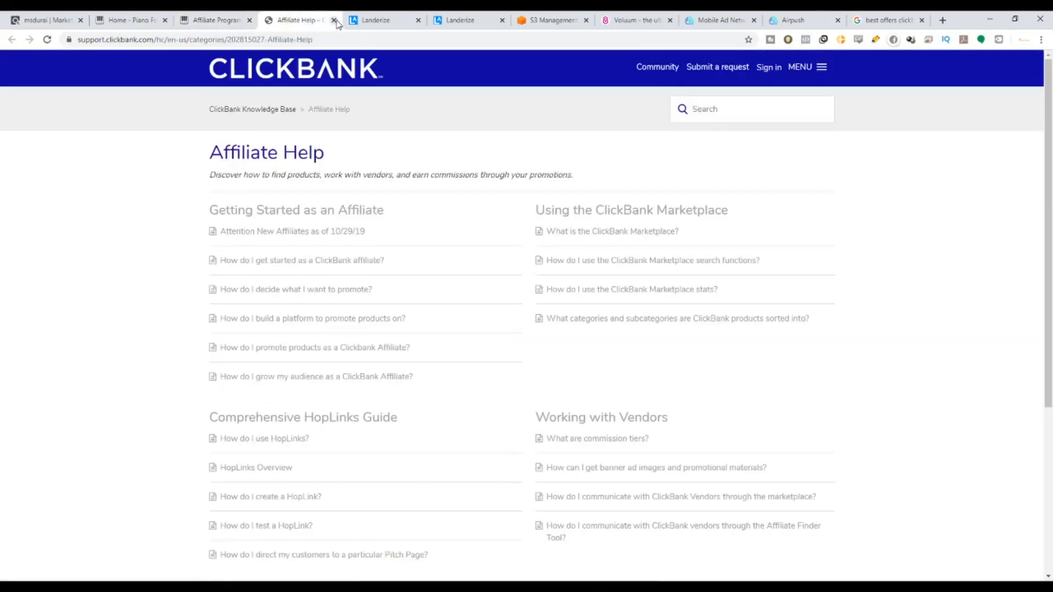
pyautogui.click(334, 20)
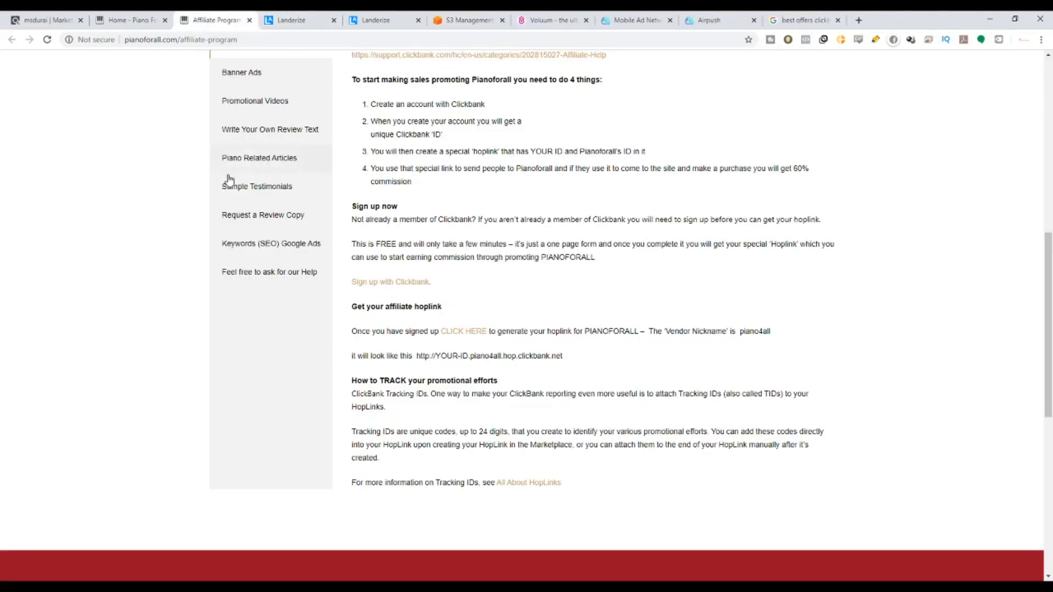
pyautogui.scroll(2, 288, 271)
# Browse the Piano Related Articles, review text, review copy and sample testimonials sections.
pyautogui.click(288, 274)
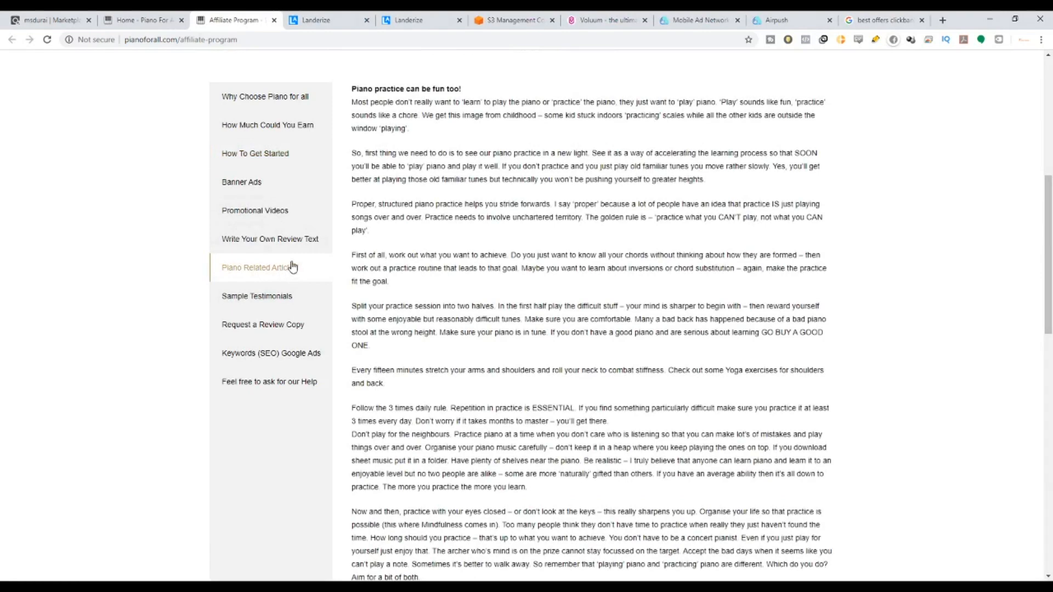
pyautogui.scroll(-8, 390, 228)
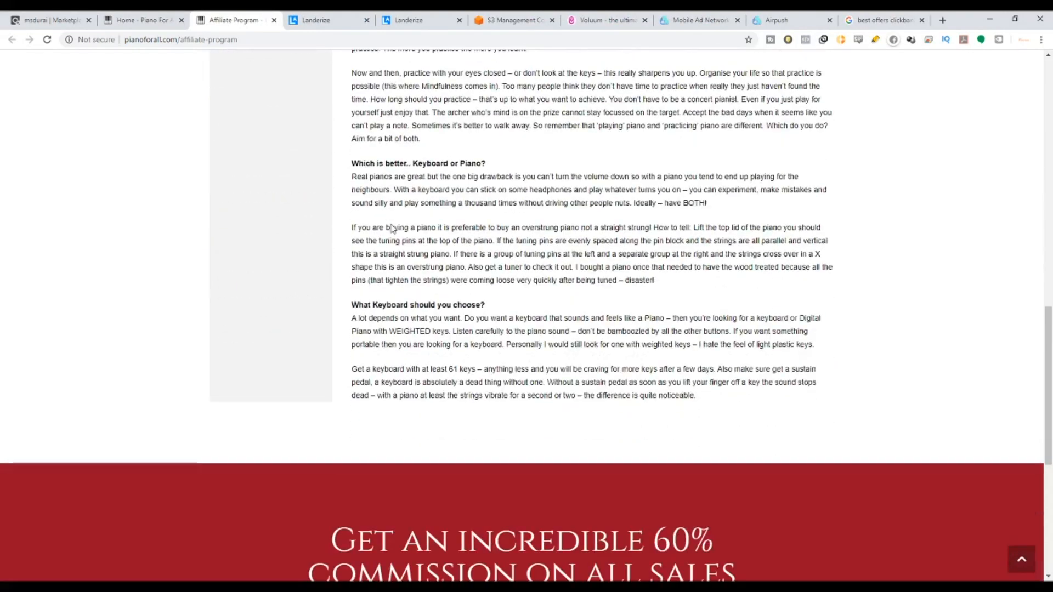
pyautogui.scroll(7, 403, 226)
pyautogui.scroll(-6, 402, 226)
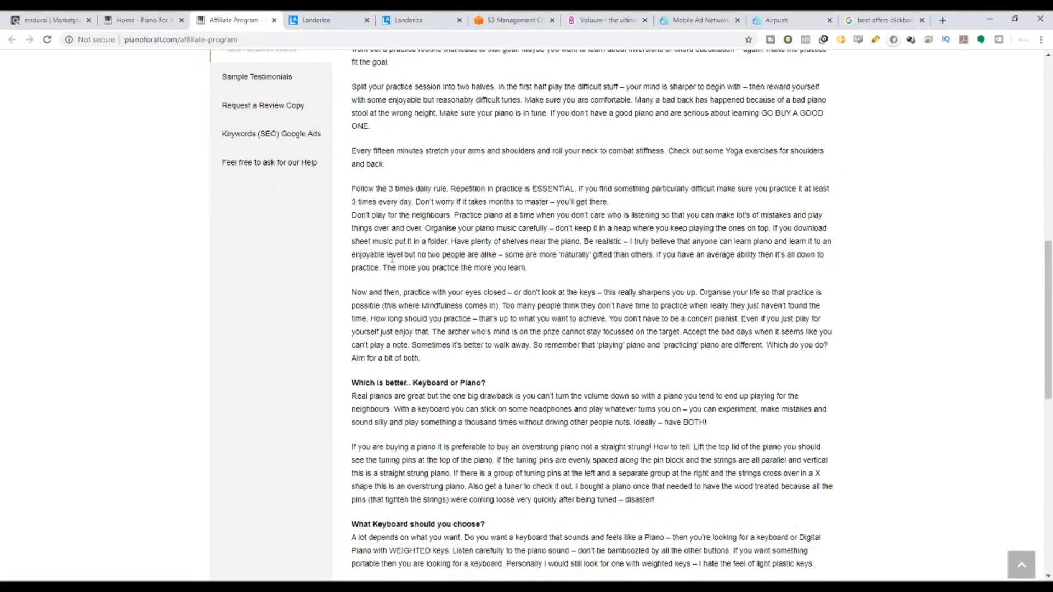
pyautogui.scroll(2, 392, 264)
pyautogui.scroll(5, 392, 264)
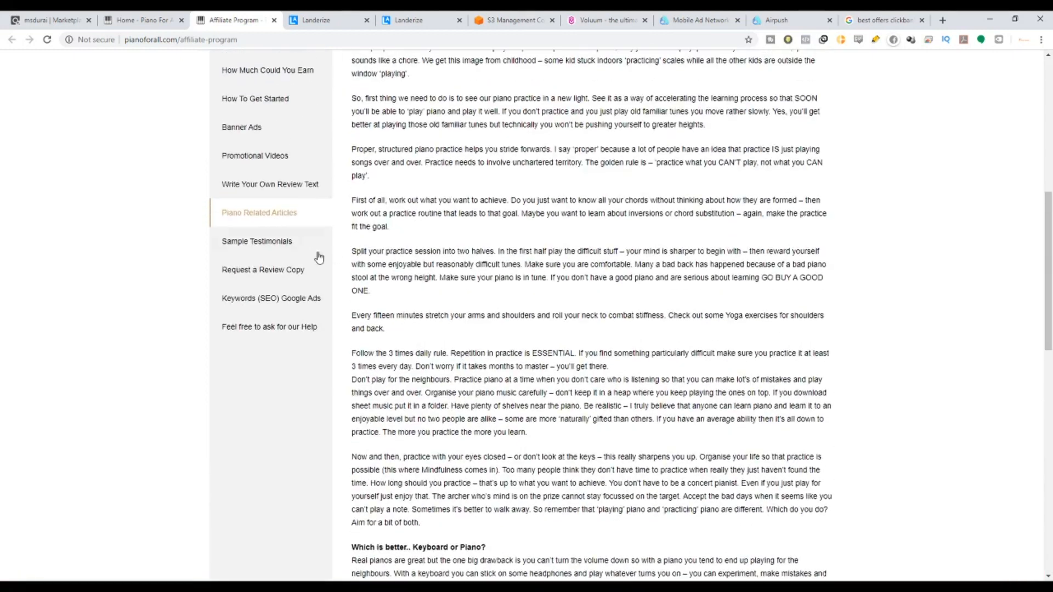
pyautogui.click(271, 195)
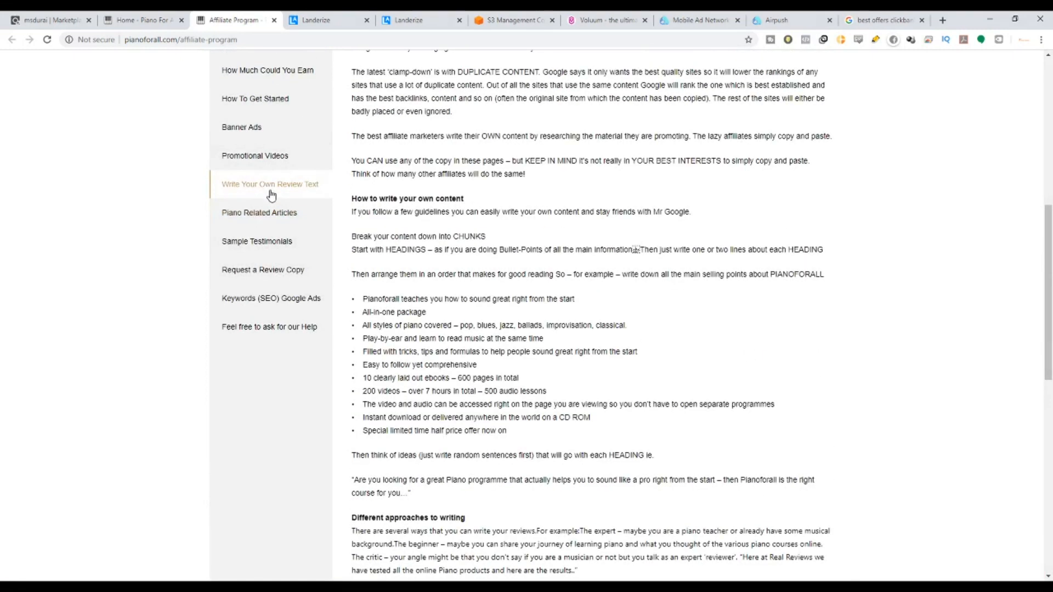
pyautogui.click(274, 214)
pyautogui.click(277, 269)
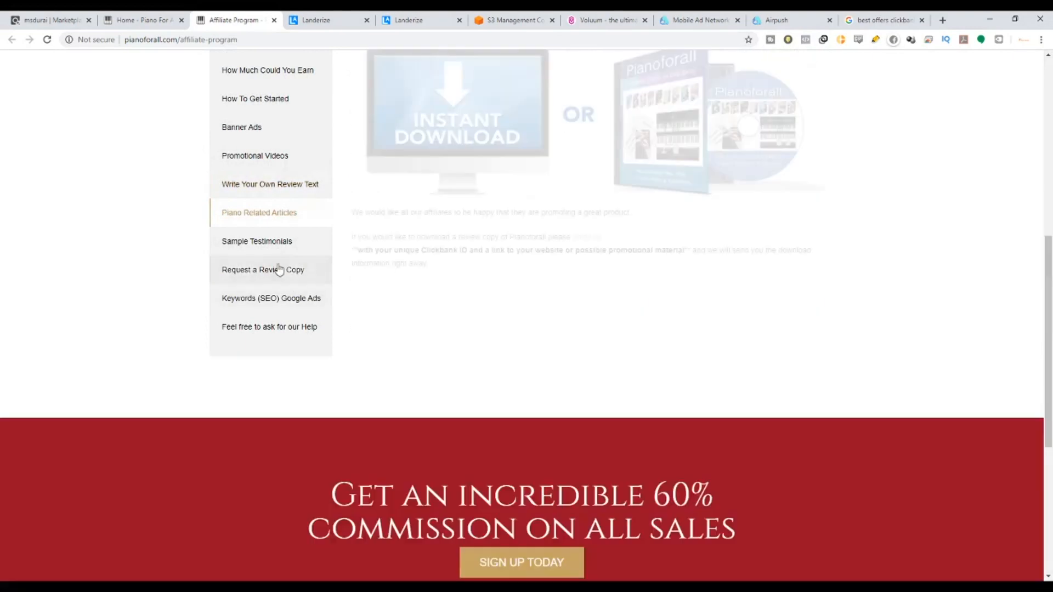
pyautogui.click(275, 243)
pyautogui.click(272, 195)
pyautogui.click(273, 213)
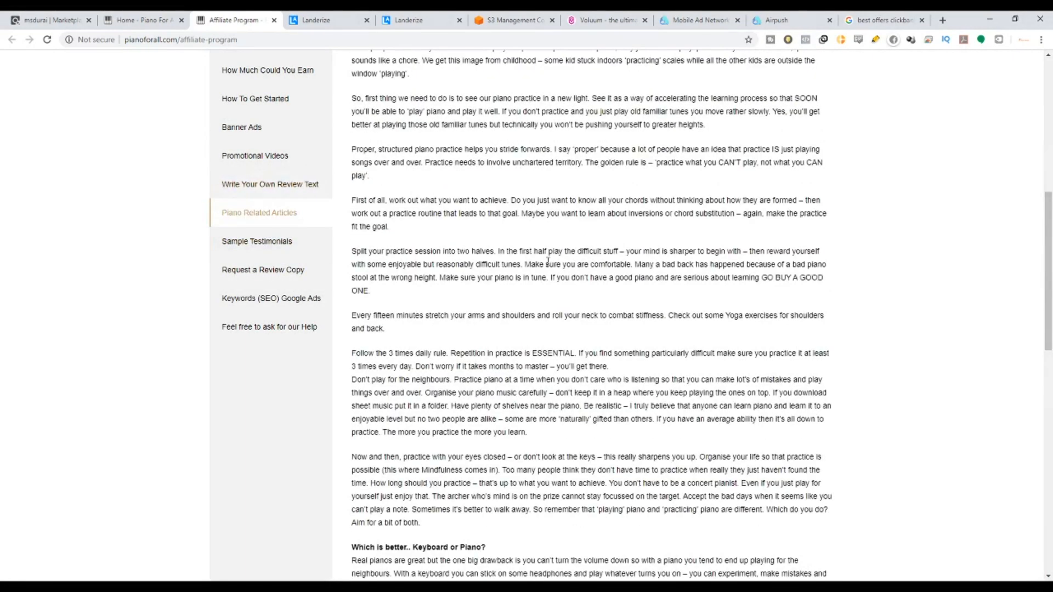
# Copy the 'Piano practice can be fun too!' heading and go back to the Landerize editor.
pyautogui.scroll(-4, 537, 292)
pyautogui.scroll(-3, 538, 291)
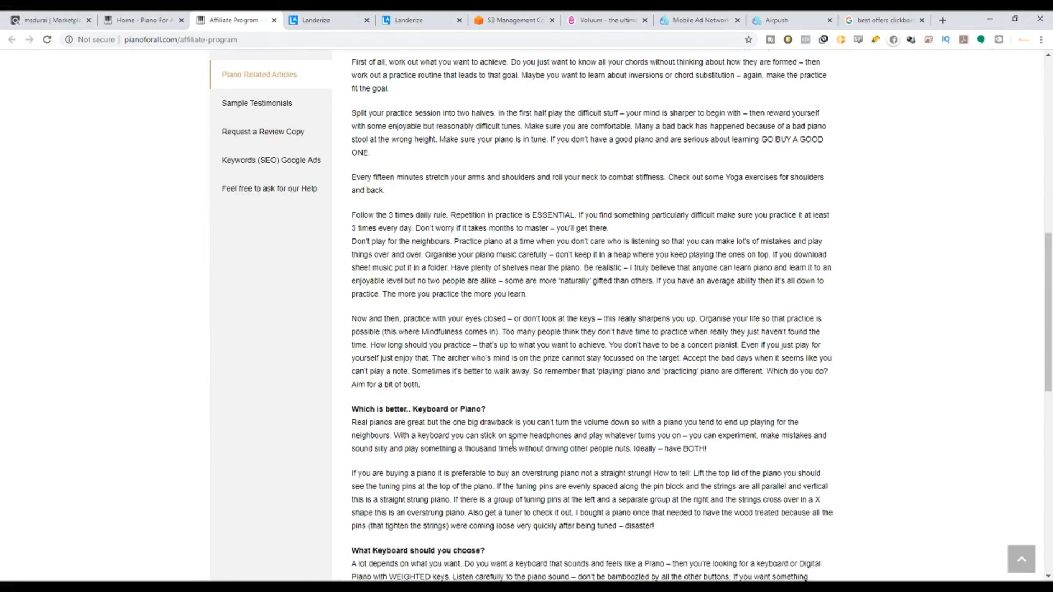
pyautogui.scroll(-3, 475, 455)
pyautogui.scroll(7, 475, 455)
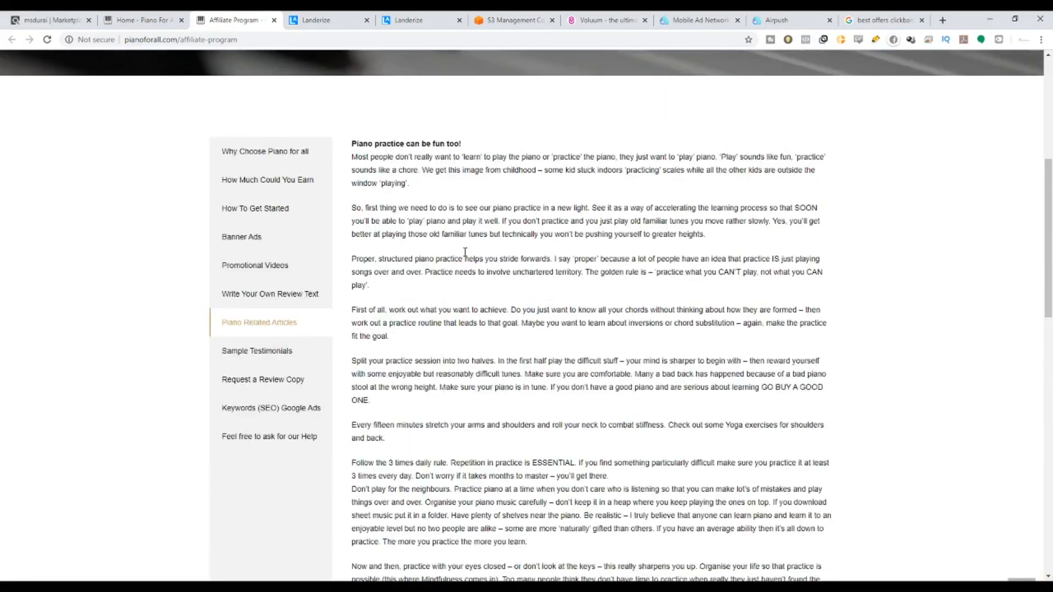
pyautogui.scroll(-7, 442, 193)
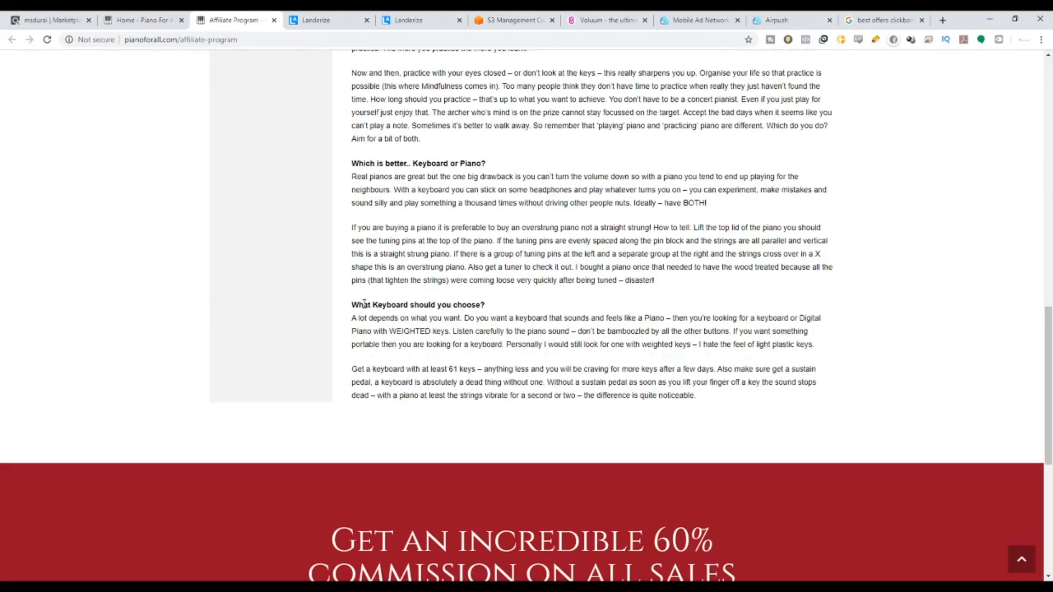
pyautogui.moveTo(355, 306); pyautogui.dragTo(450, 307)
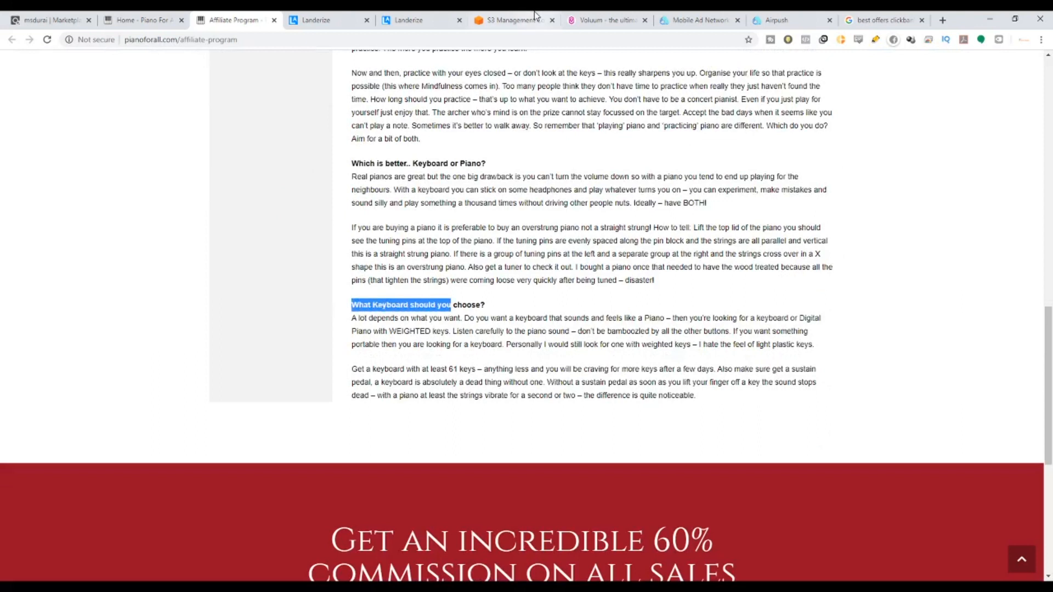
pyautogui.scroll(4, 460, 308)
pyautogui.scroll(5, 459, 304)
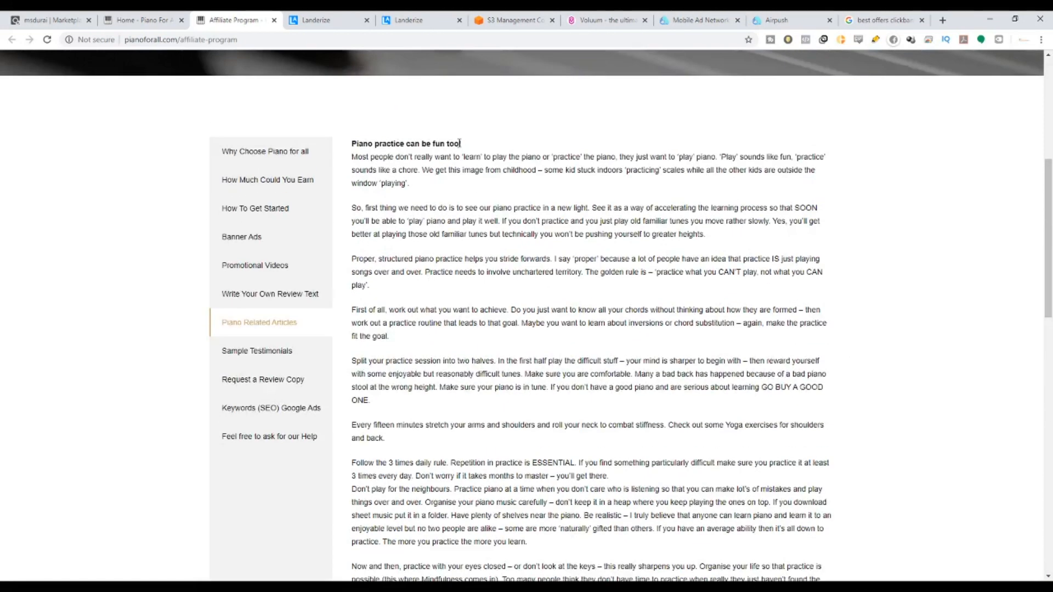
pyautogui.moveTo(460, 143); pyautogui.dragTo(347, 148)
pyautogui.hotkey('ctrl', 'c')
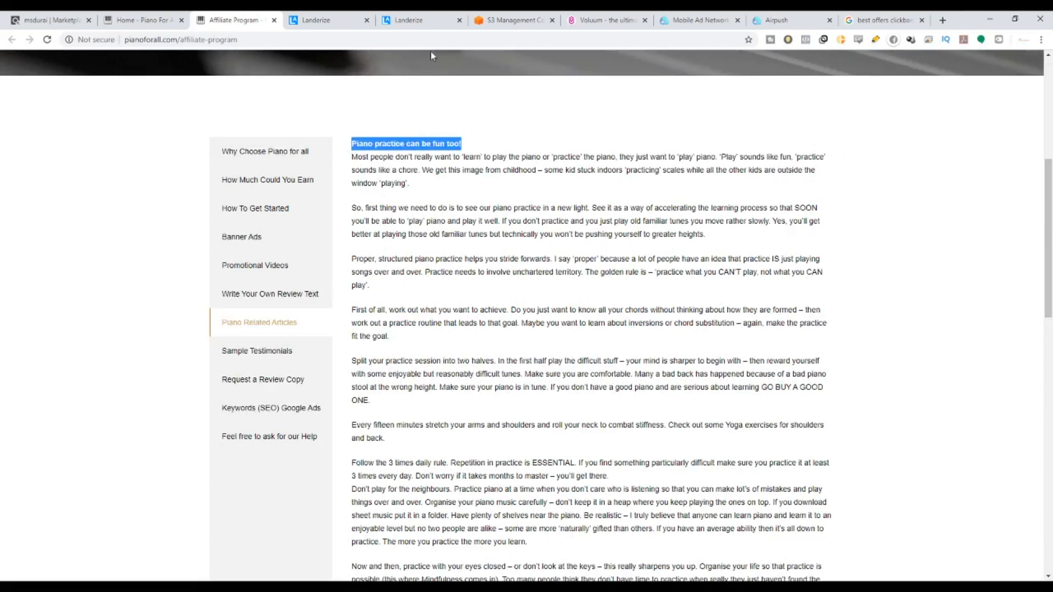
pyautogui.click(439, 19)
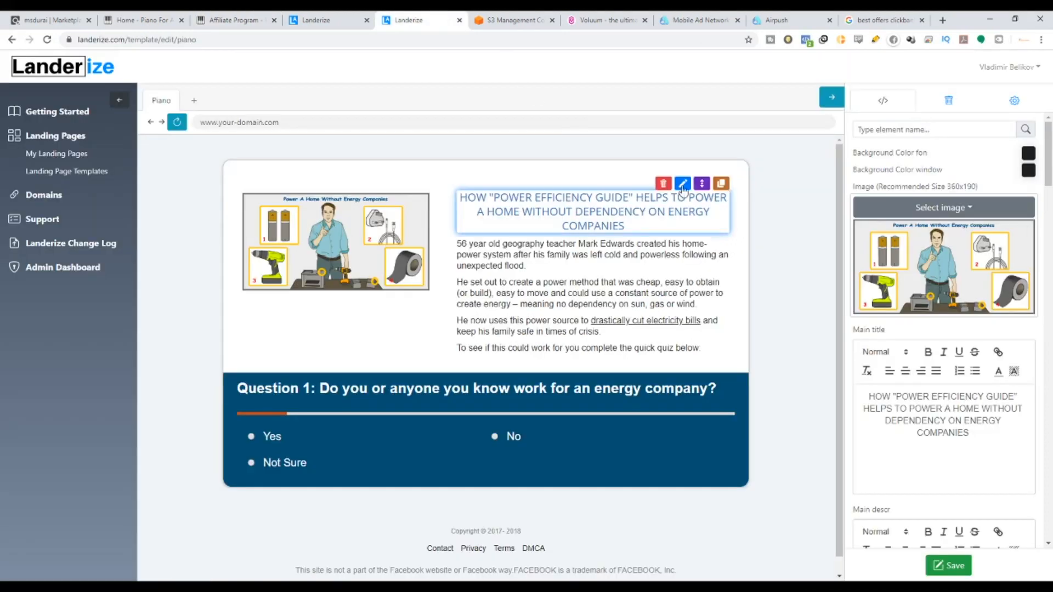
# Replace the page's main title with 'Piano practice can be fun too!'.
pyautogui.click(683, 189)
pyautogui.moveTo(1019, 243)
pyautogui.mouseDown()
pyautogui.moveTo(992, 259)
pyautogui.moveTo(866, 231)
pyautogui.mouseUp()
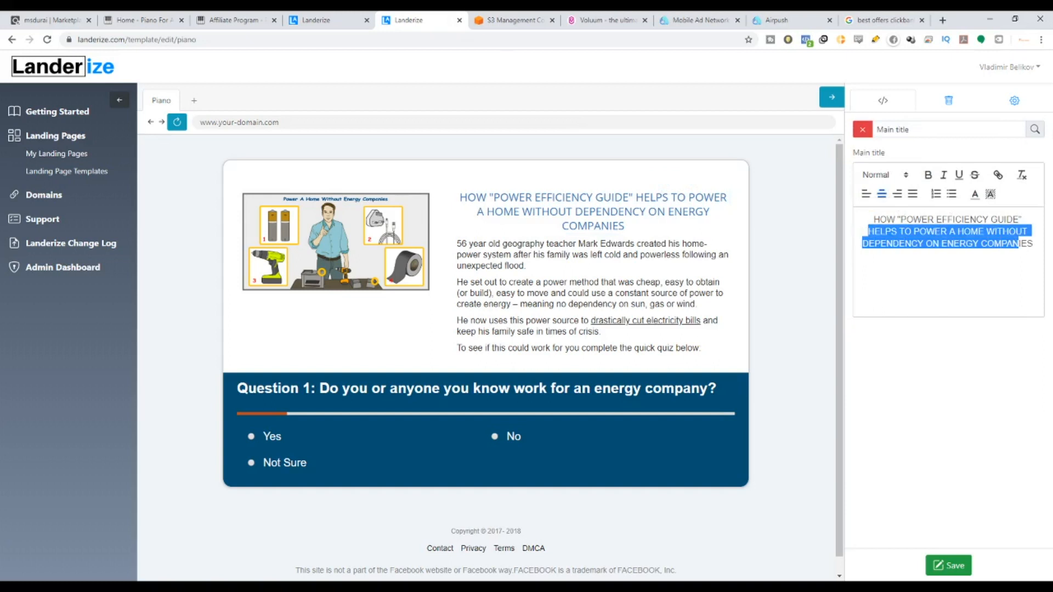
pyautogui.moveTo(1035, 244); pyautogui.dragTo(869, 215)
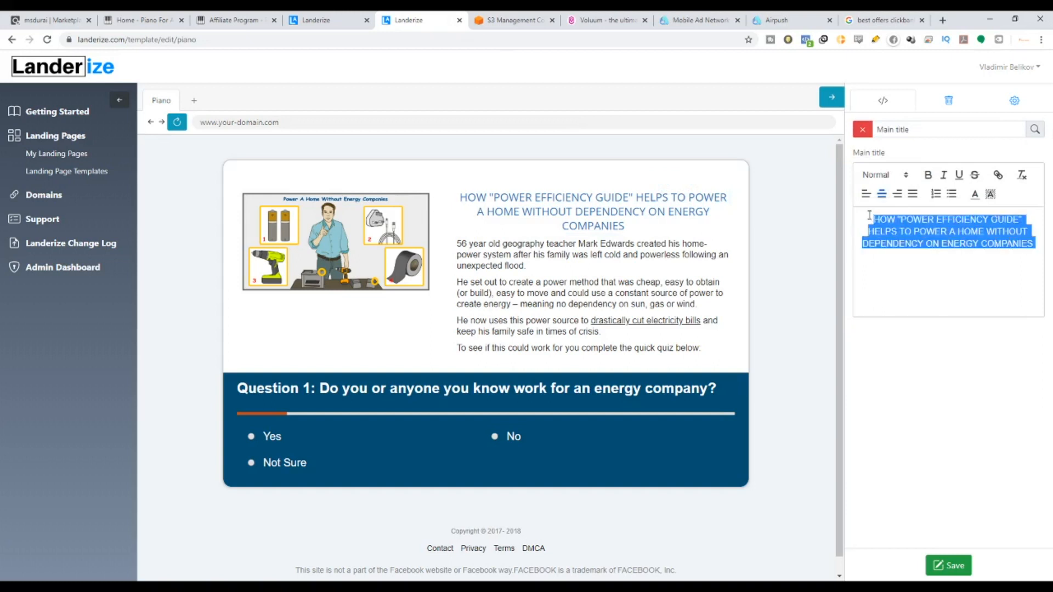
pyautogui.hotkey('ctrl', 'v')
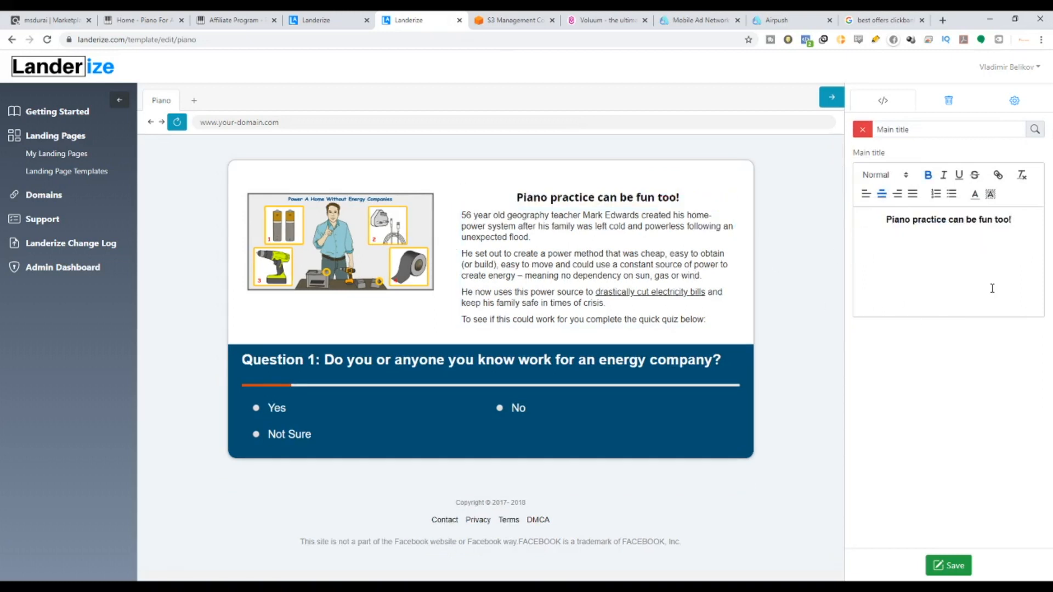
# Replace the description's first paragraph with the piano article's opening paragraph.
pyautogui.click(330, 19)
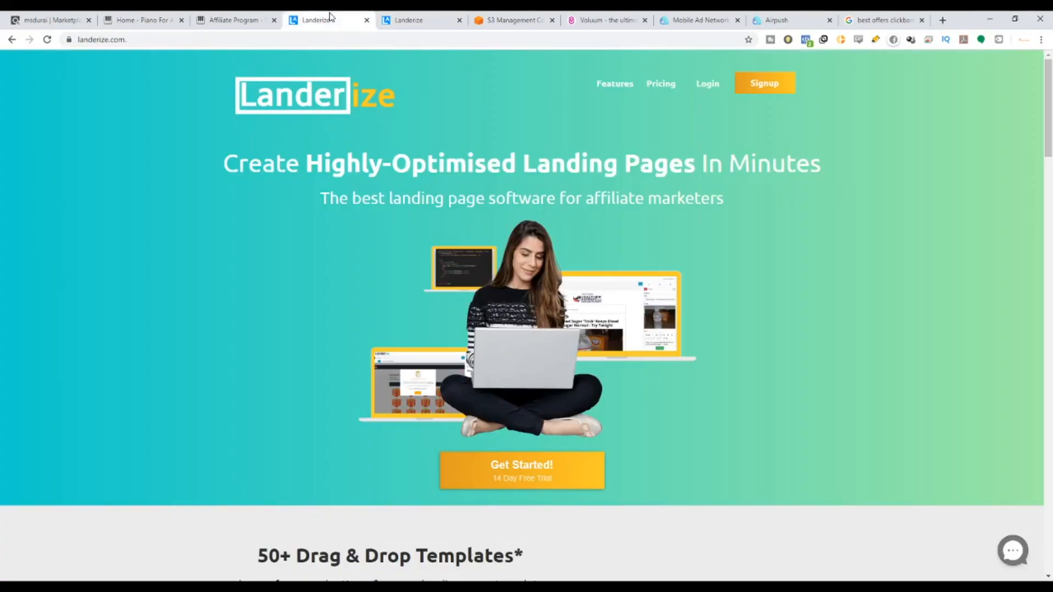
pyautogui.click(419, 20)
pyautogui.click(224, 19)
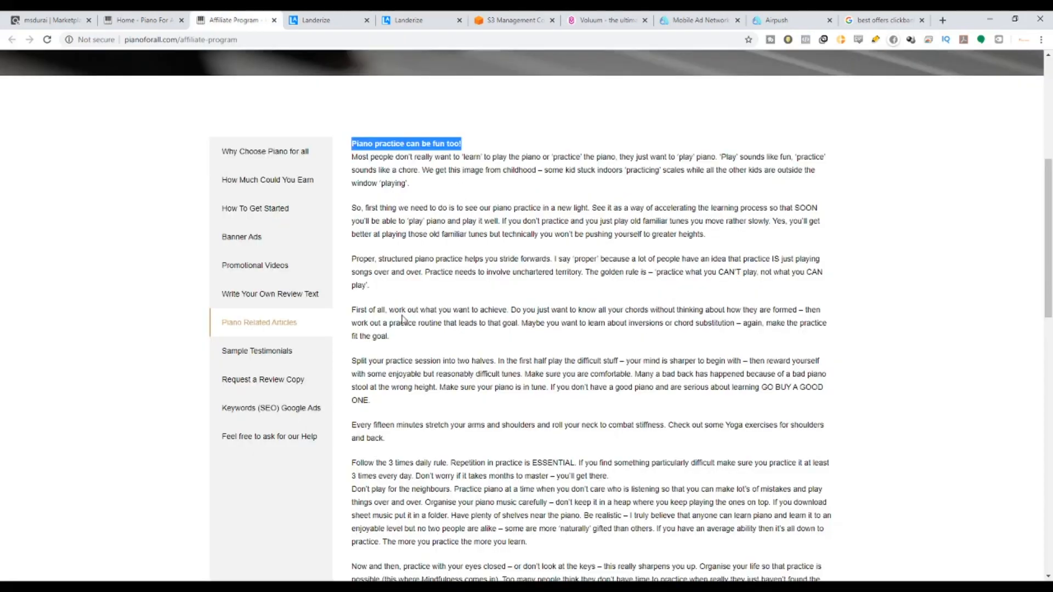
pyautogui.moveTo(352, 159); pyautogui.dragTo(407, 183)
pyautogui.hotkey('ctrl', 'c')
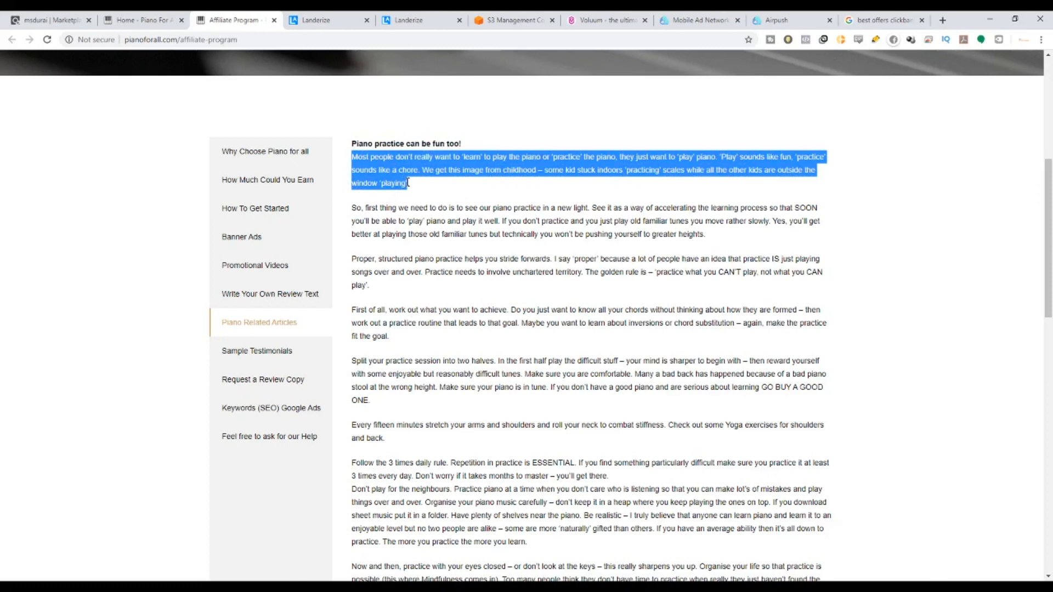
pyautogui.click(329, 19)
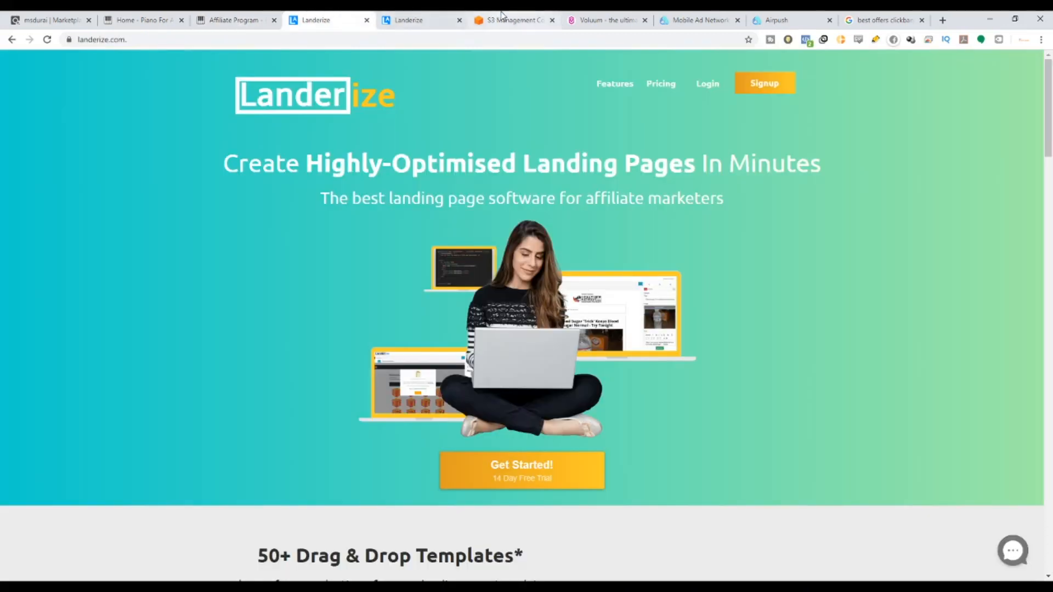
pyautogui.click(419, 17)
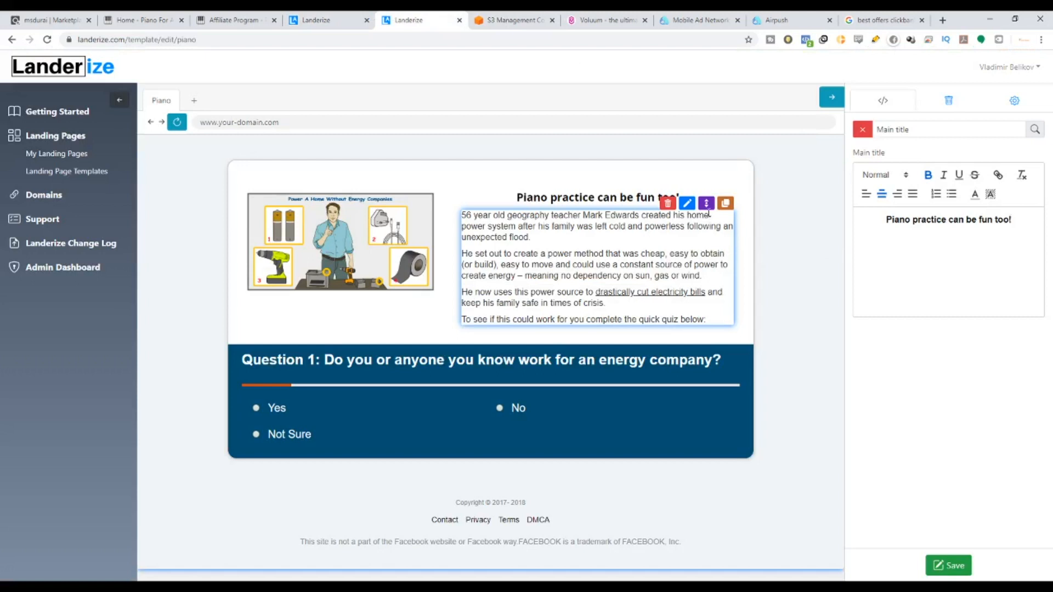
pyautogui.click(686, 203)
pyautogui.moveTo(1011, 257); pyautogui.dragTo(855, 218)
pyautogui.hotkey('ctrl', 'v')
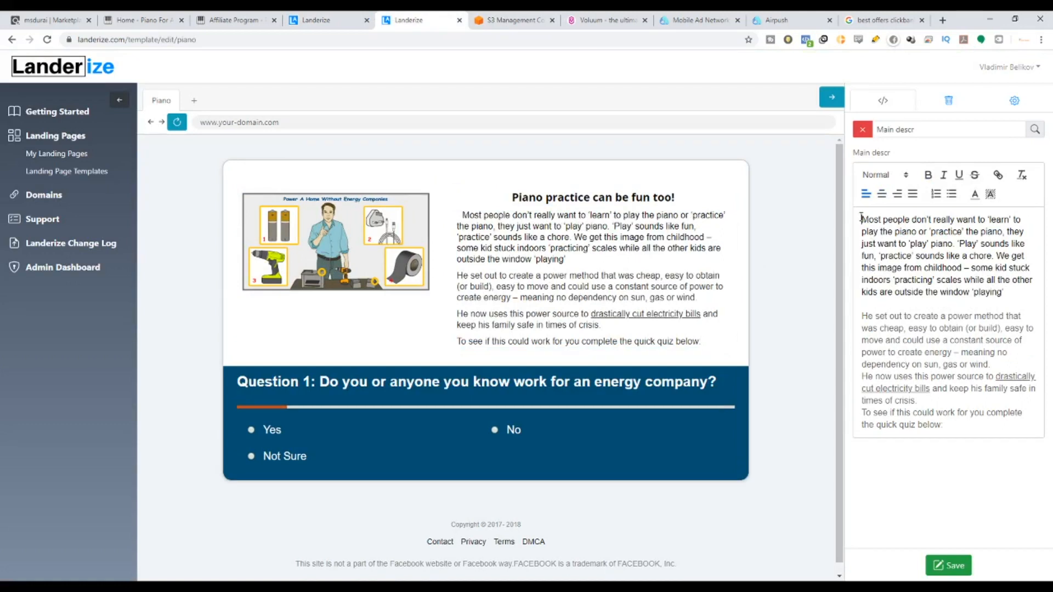
pyautogui.click(255, 20)
pyautogui.scroll(-7, 449, 270)
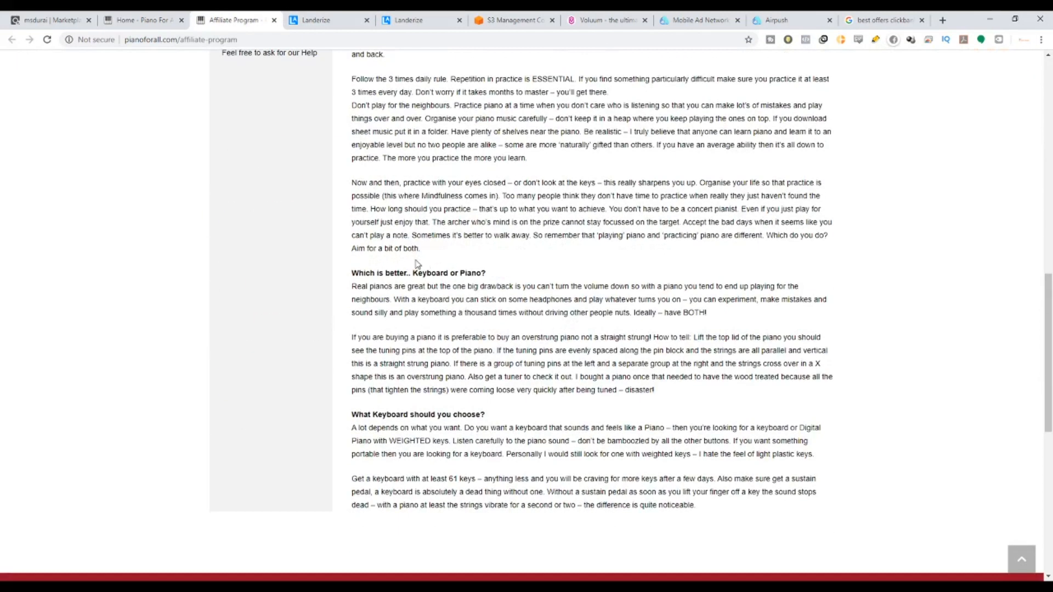
# Copy the piano article passage from 'Organise your life' through 'Aim for a bit of both.'.
pyautogui.moveTo(423, 273); pyautogui.dragTo(370, 210)
pyautogui.click(517, 256)
pyautogui.scroll(7, 455, 274)
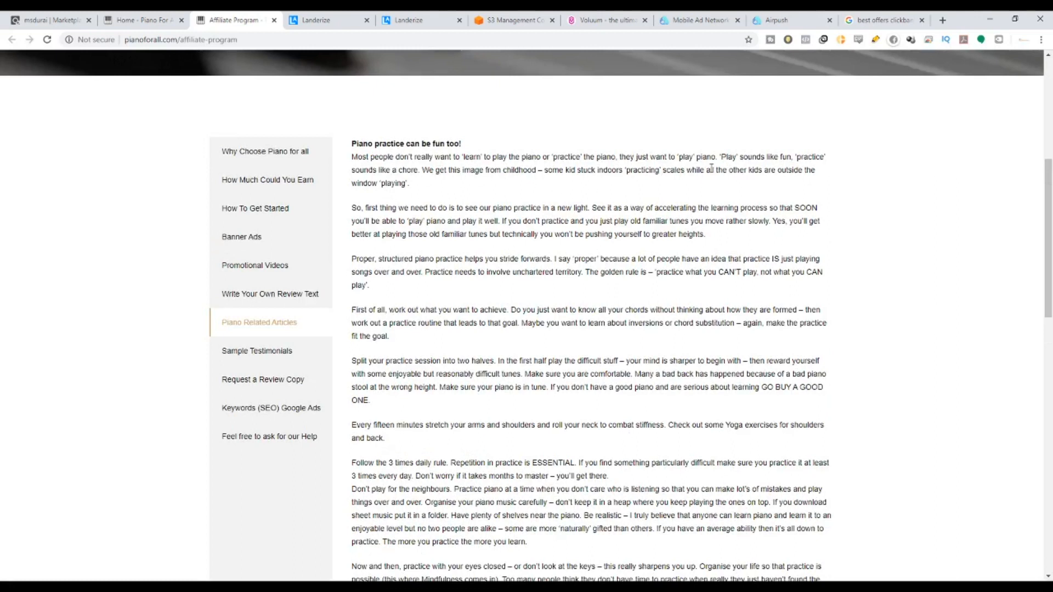
pyautogui.scroll(-5, 586, 409)
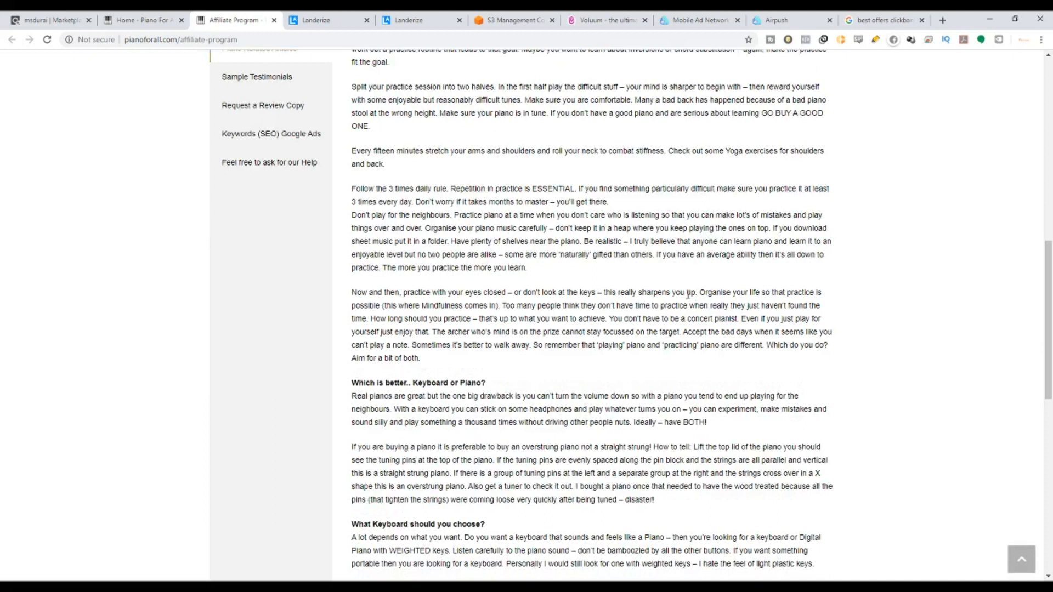
pyautogui.moveTo(701, 291); pyautogui.dragTo(835, 361)
pyautogui.hotkey('ctrl', 'c')
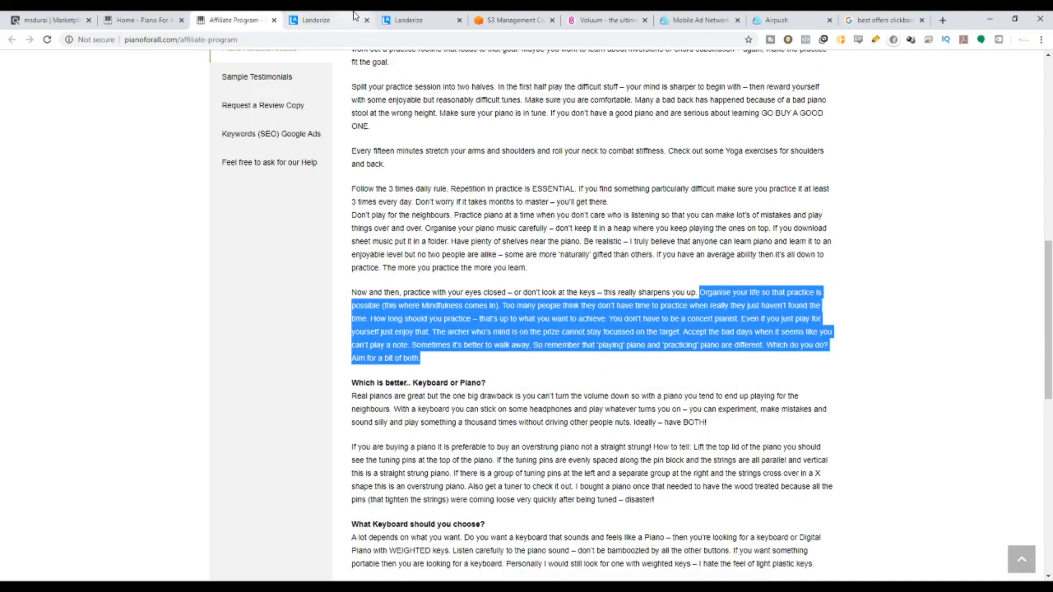
pyautogui.click(411, 19)
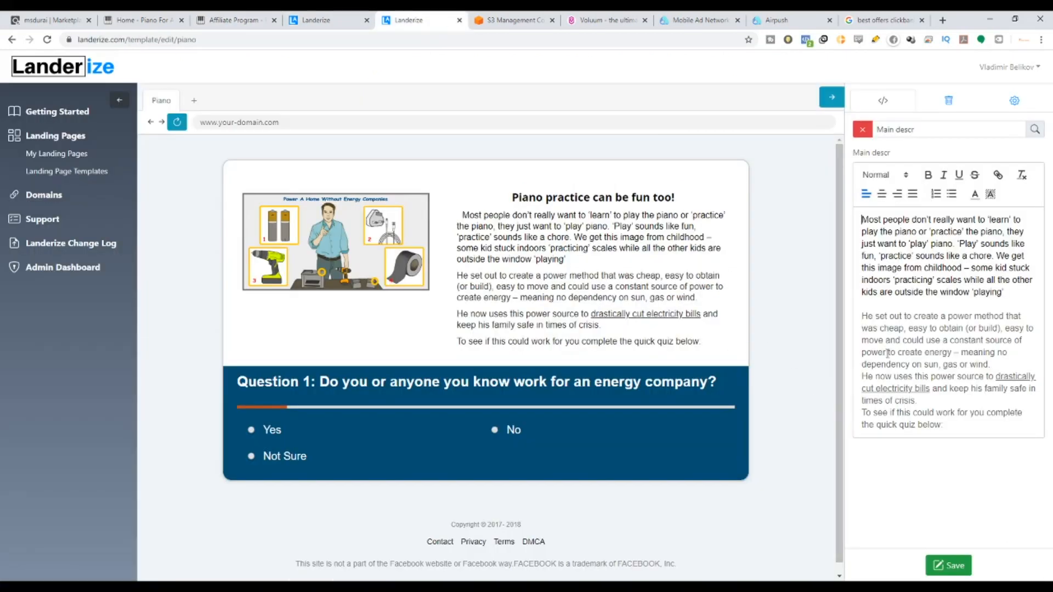
# Paste the 'Organise your life…' passage over the two power-method paragraphs in the description.
pyautogui.moveTo(970, 430); pyautogui.dragTo(861, 328)
pyautogui.moveTo(917, 400); pyautogui.dragTo(868, 316)
pyautogui.hotkey('ctrl', 'v')
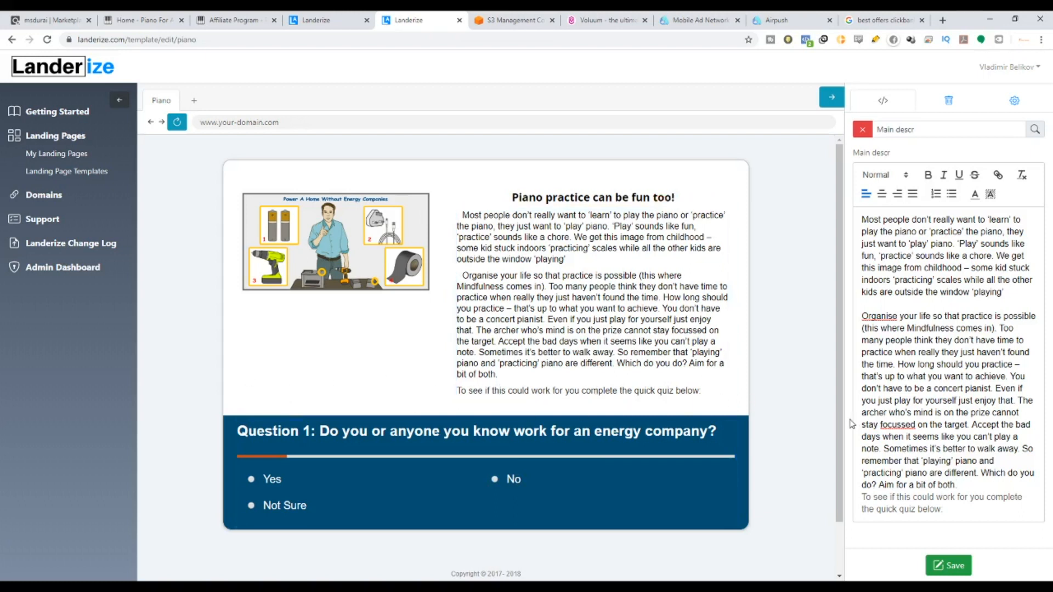
pyautogui.scroll(-1, 603, 329)
pyautogui.scroll(1, 487, 249)
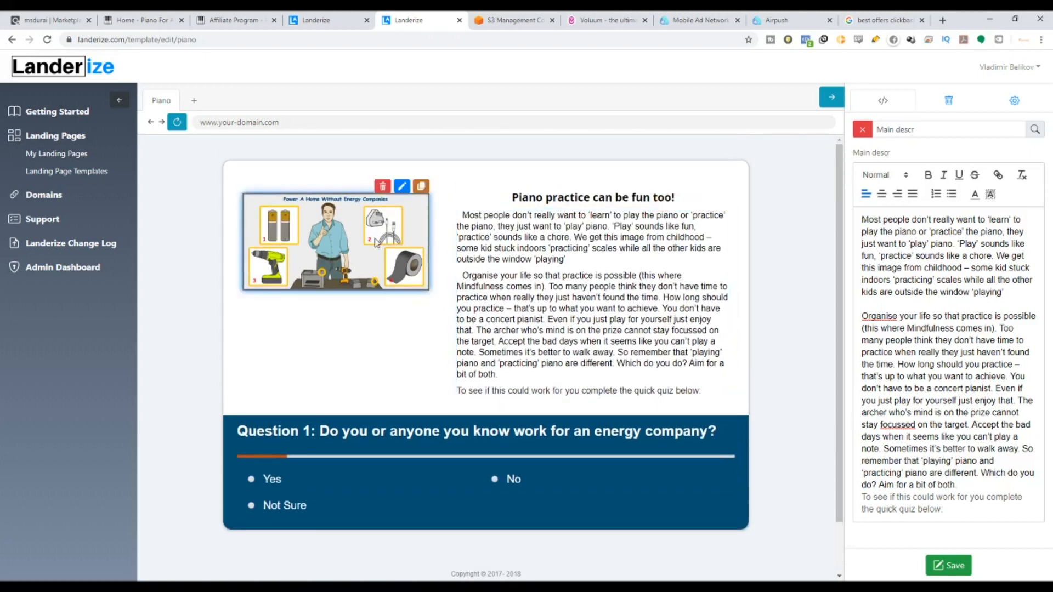
pyautogui.click(403, 187)
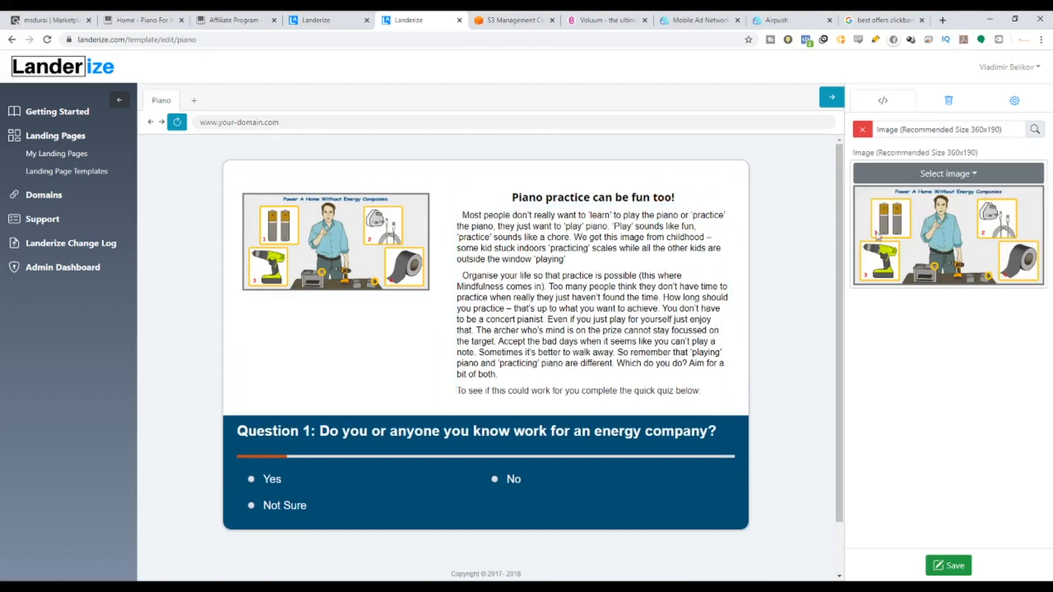
# Open the Pianoforall banner ads and save the black 250x250 Download Here banner.
pyautogui.click(247, 21)
pyautogui.scroll(1, 224, 239)
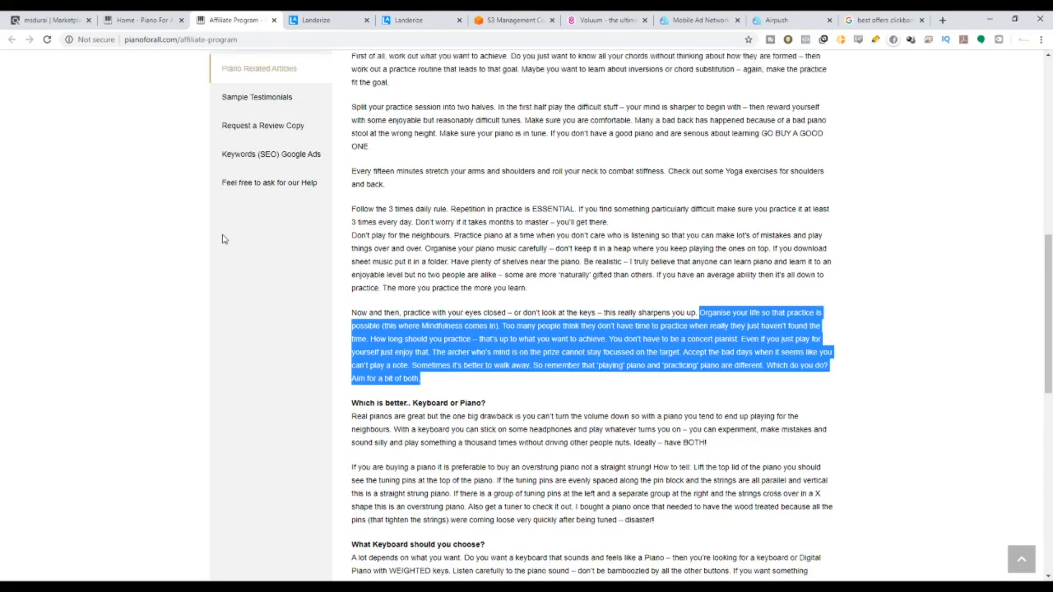
pyautogui.scroll(6, 223, 239)
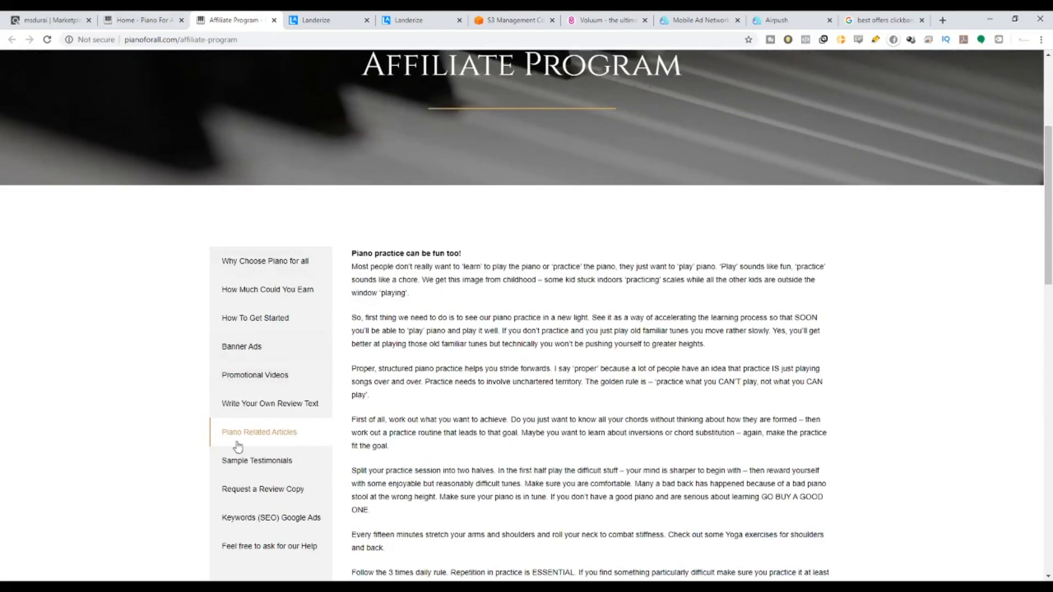
pyautogui.click(244, 347)
pyautogui.scroll(-6, 505, 353)
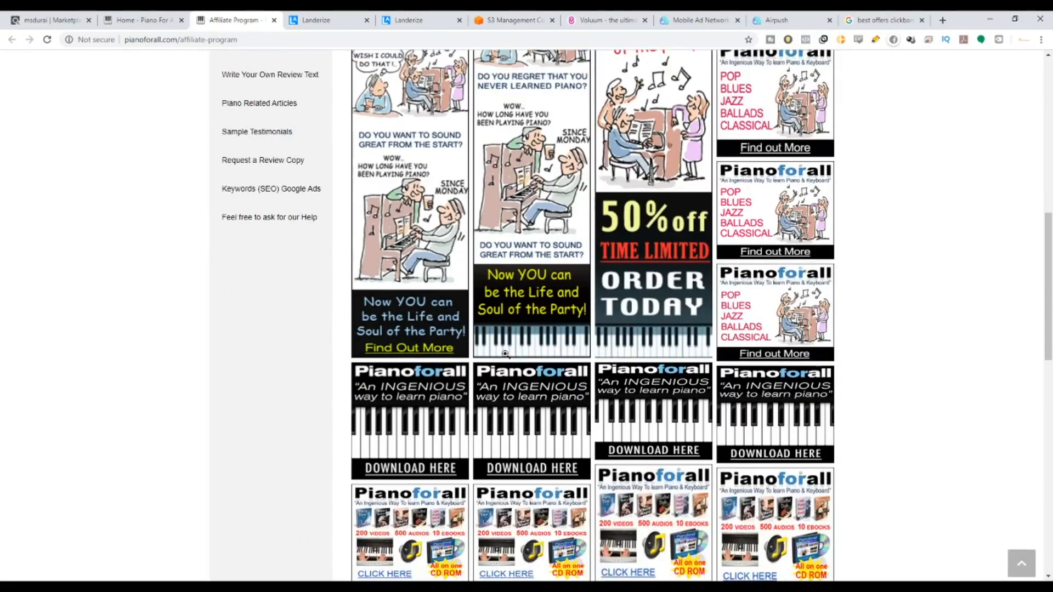
pyautogui.scroll(-4, 505, 353)
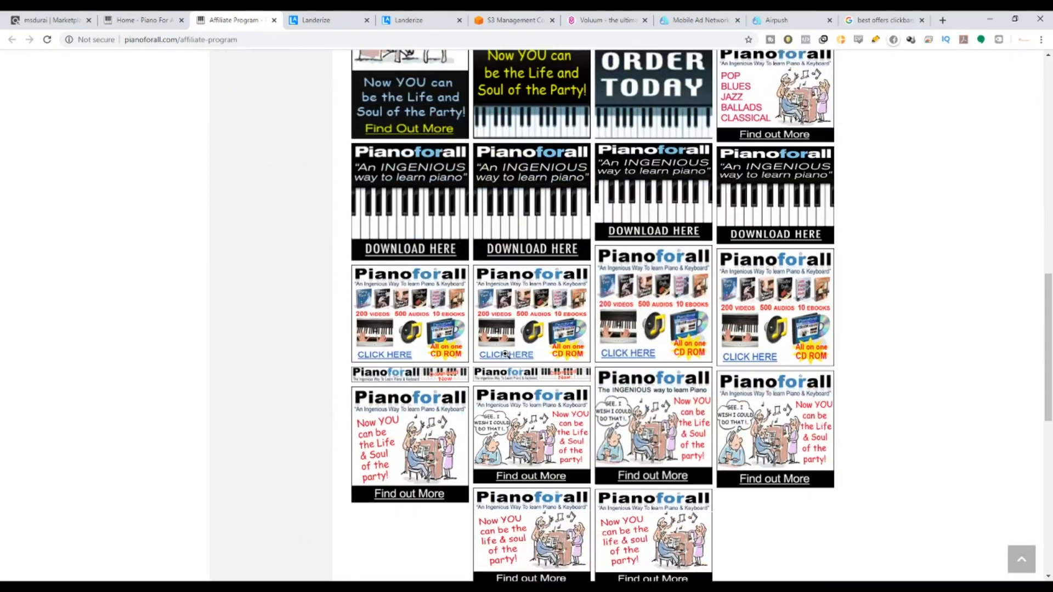
pyautogui.click(551, 199)
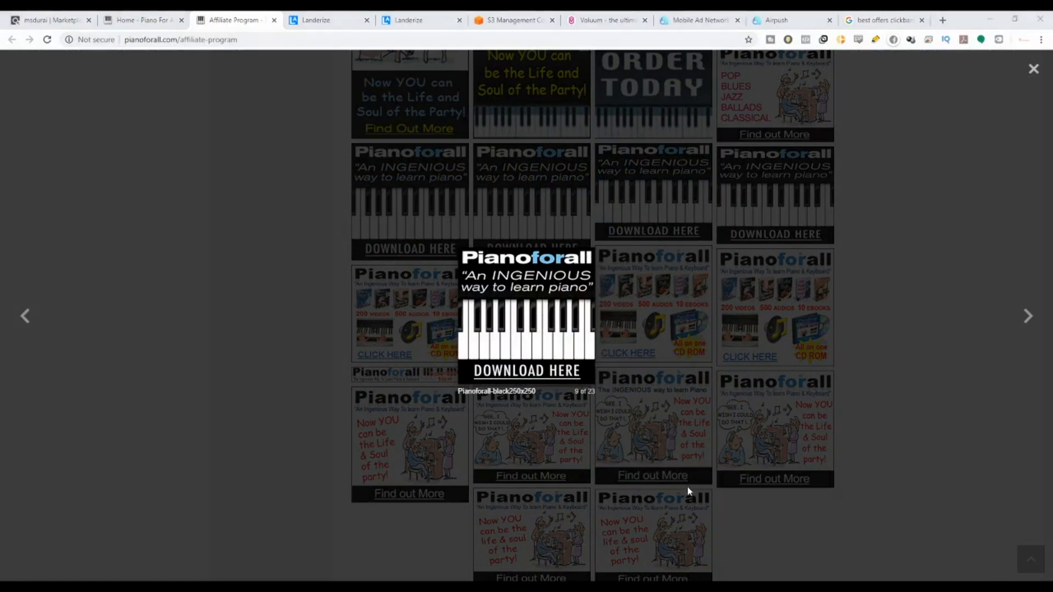
pyautogui.click(719, 462)
pyautogui.click(403, 200)
# Preview the 200x200 and 300x250 banners, then save the black 336x280 banner.
pyautogui.click(403, 200)
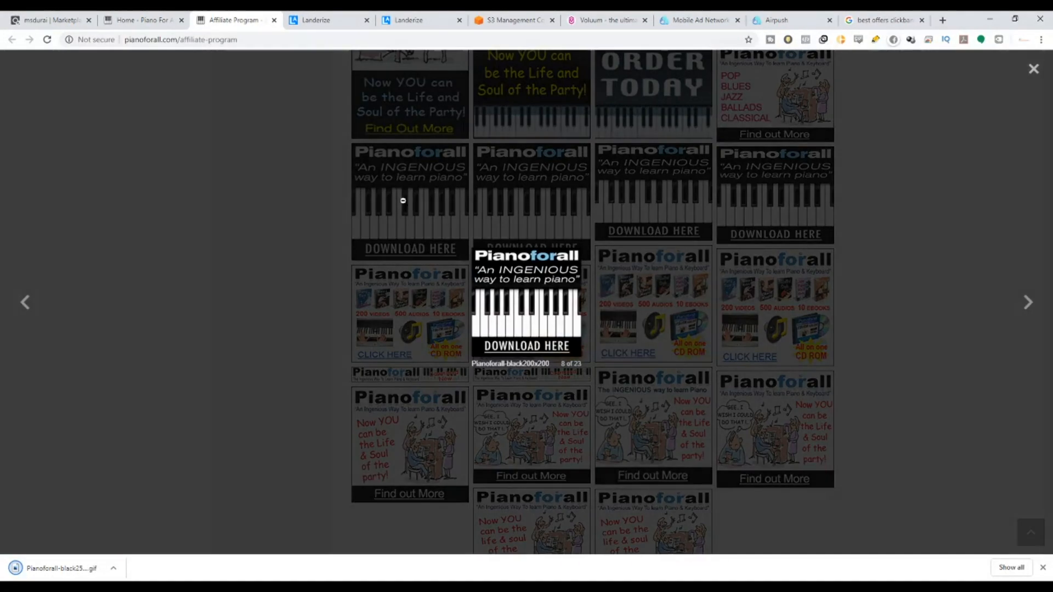
pyautogui.click(647, 199)
pyautogui.click(649, 199)
pyautogui.click(787, 203)
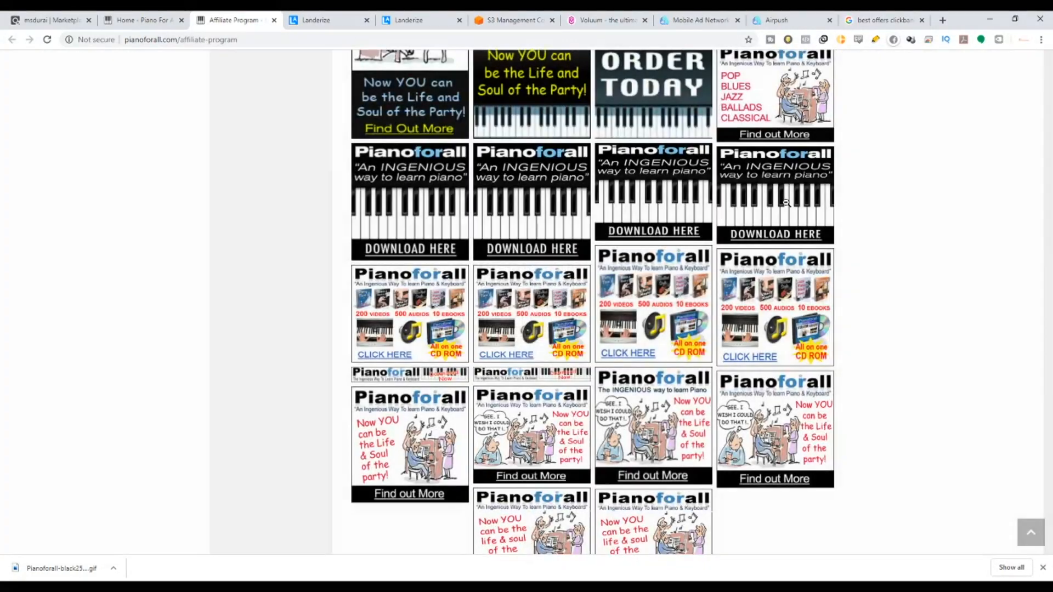
pyautogui.click(786, 203)
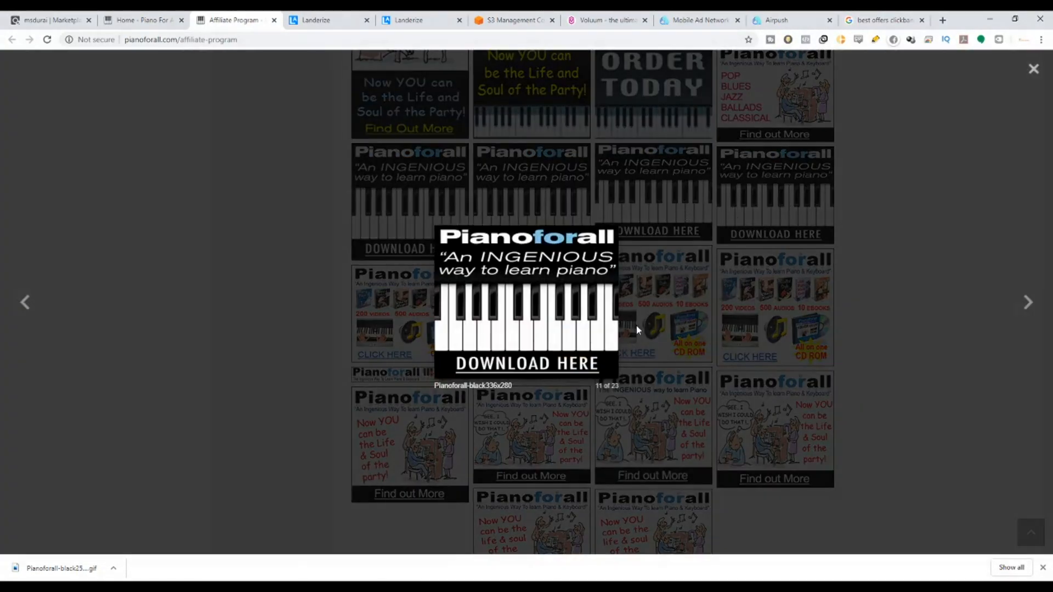
pyautogui.click(728, 464)
# In Landerize, browse the computer for a replacement quiz picture via Select image.
pyautogui.click(423, 22)
pyautogui.click(972, 177)
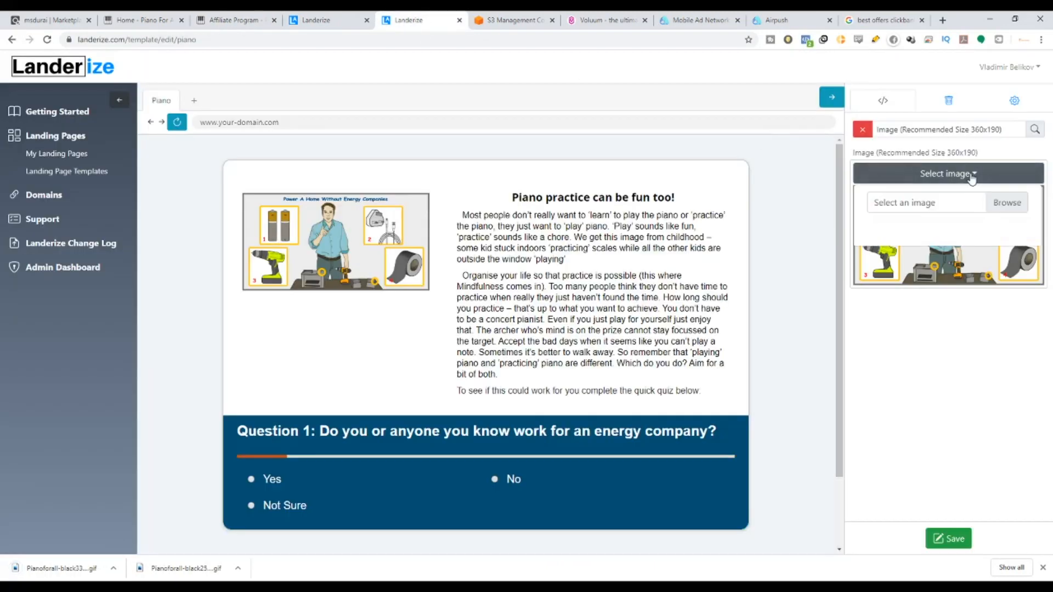
pyautogui.click(1014, 207)
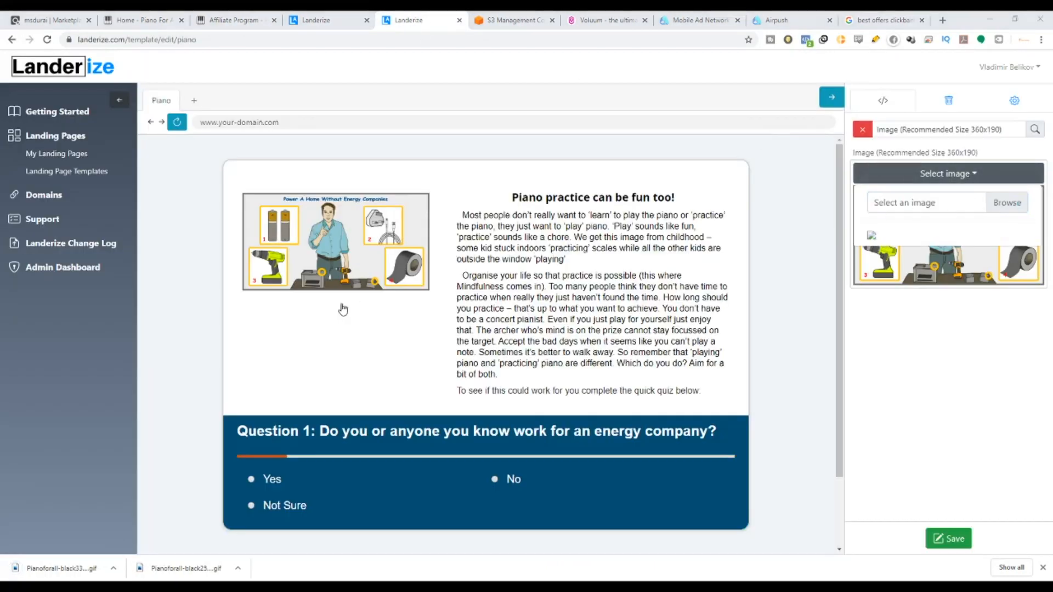
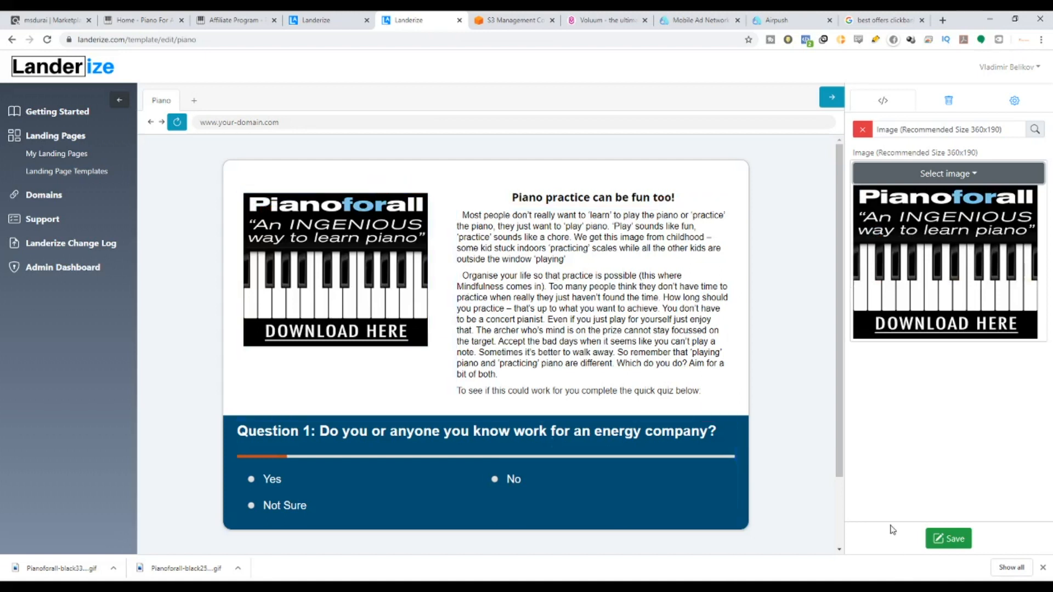
# In Question 1, replace 'work for an energy company' with 'plays piano'.
pyautogui.click(482, 499)
pyautogui.scroll(-2, 959, 331)
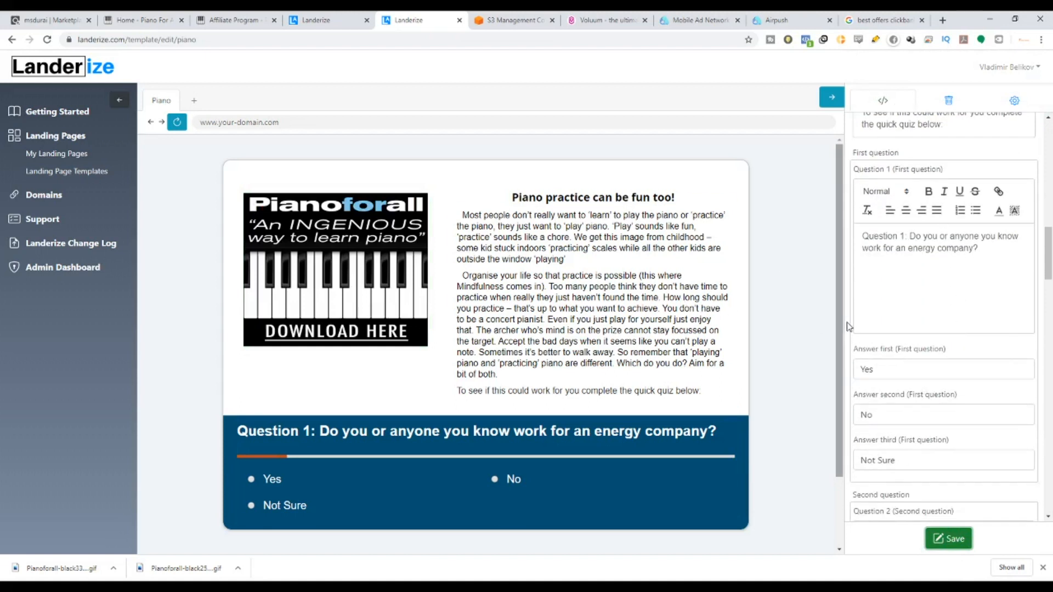
pyautogui.scroll(-2, 490, 436)
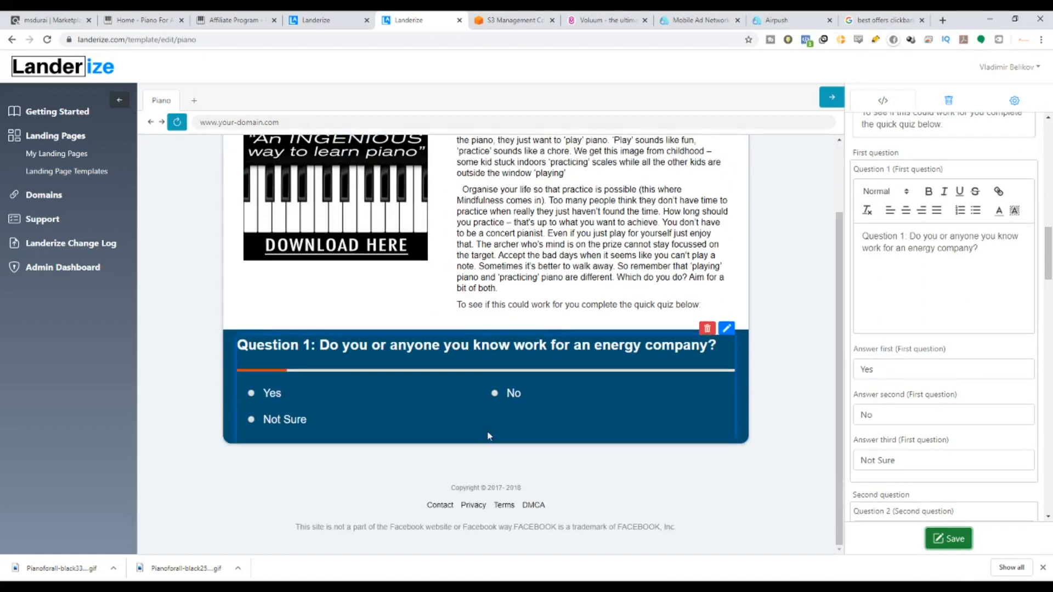
pyautogui.scroll(2, 505, 422)
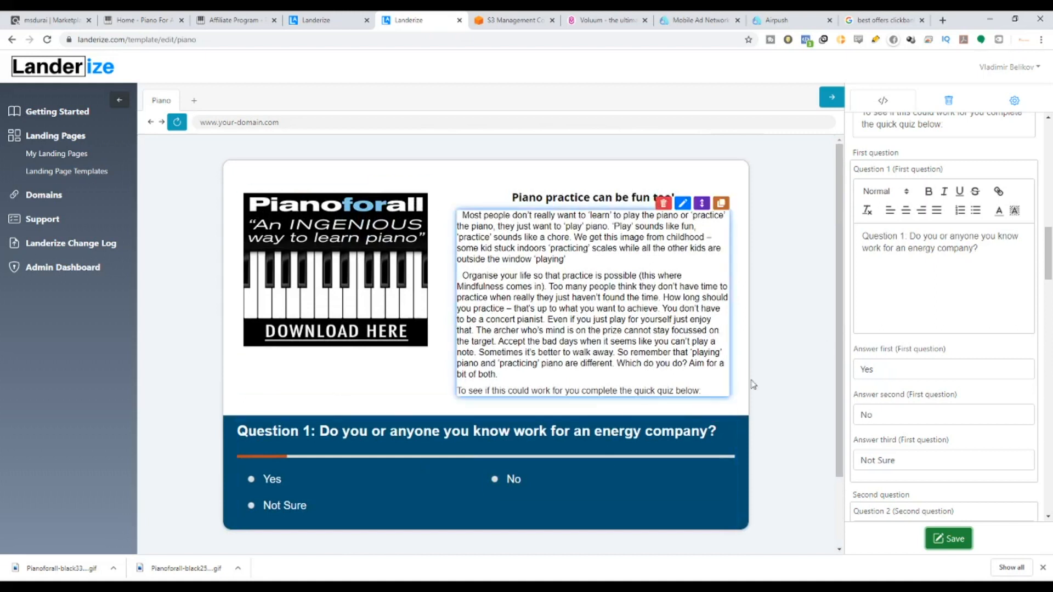
pyautogui.moveTo(996, 252); pyautogui.dragTo(906, 239)
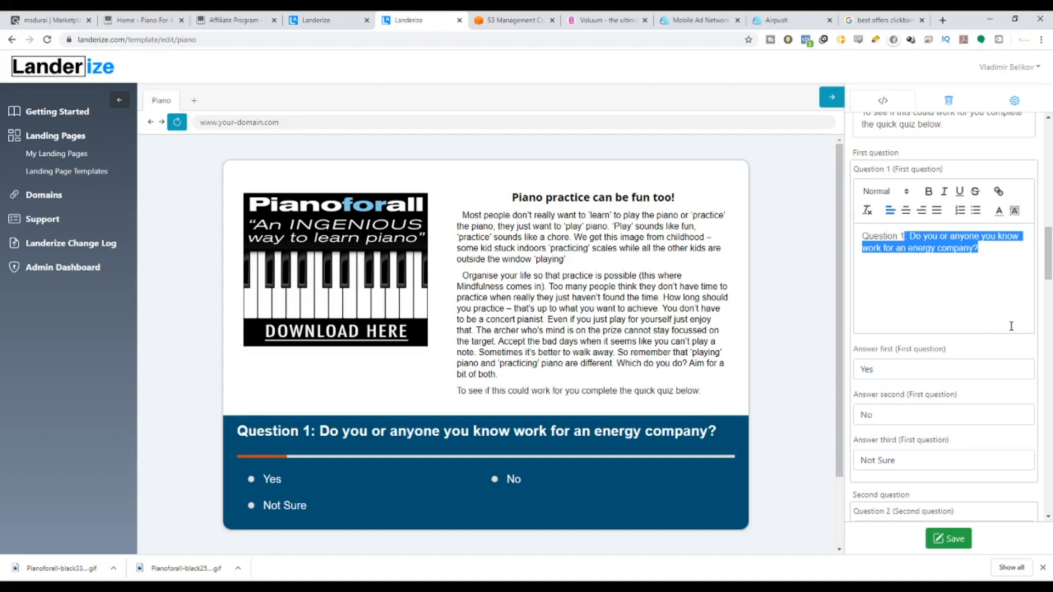
pyautogui.click(1013, 296)
pyautogui.moveTo(1010, 258); pyautogui.dragTo(847, 266)
pyautogui.click(932, 259)
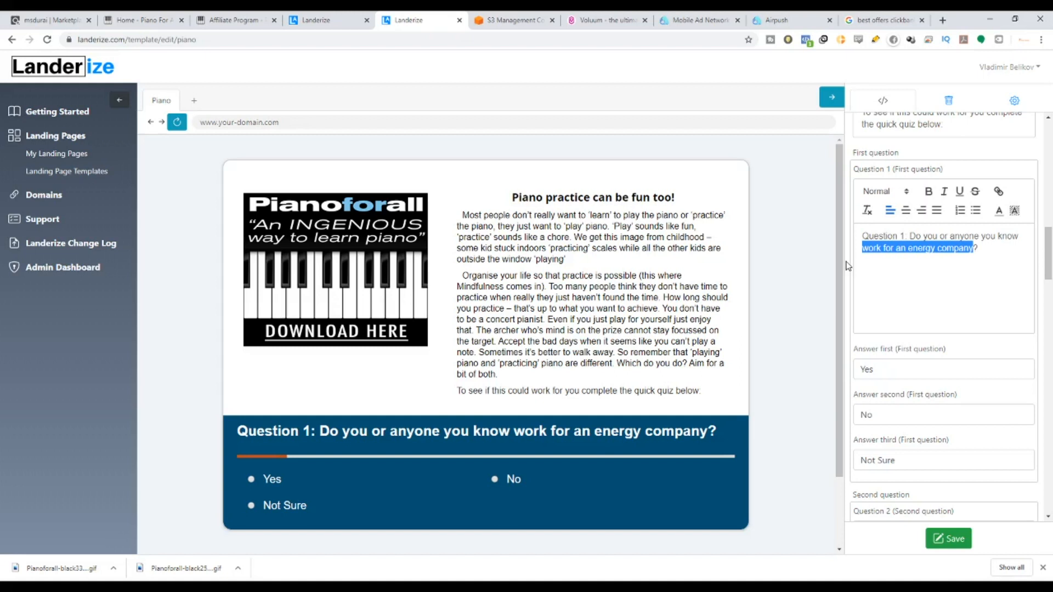
pyautogui.write('plays')
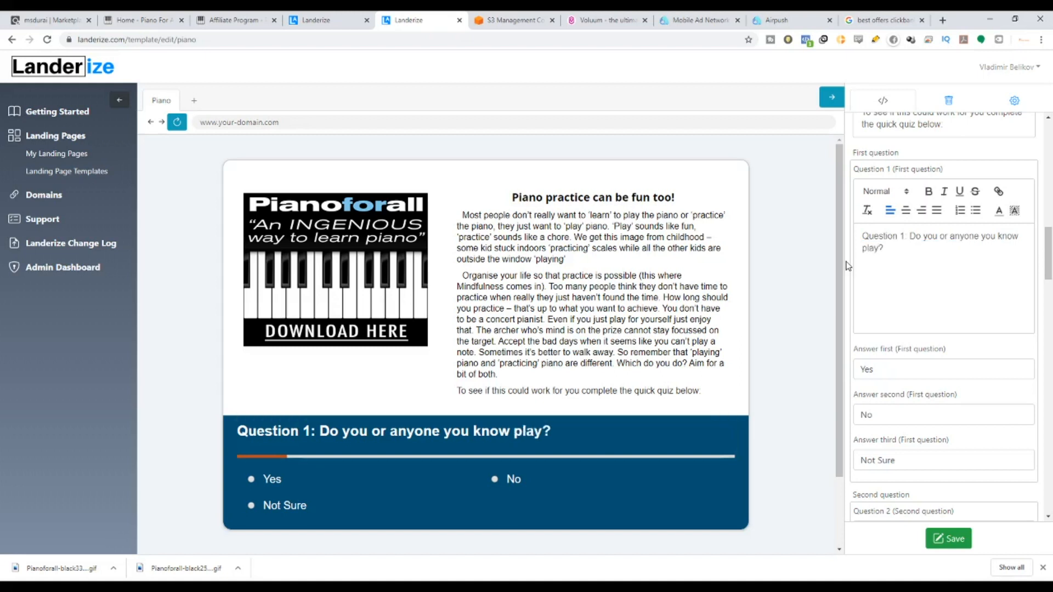
pyautogui.write(' piano')
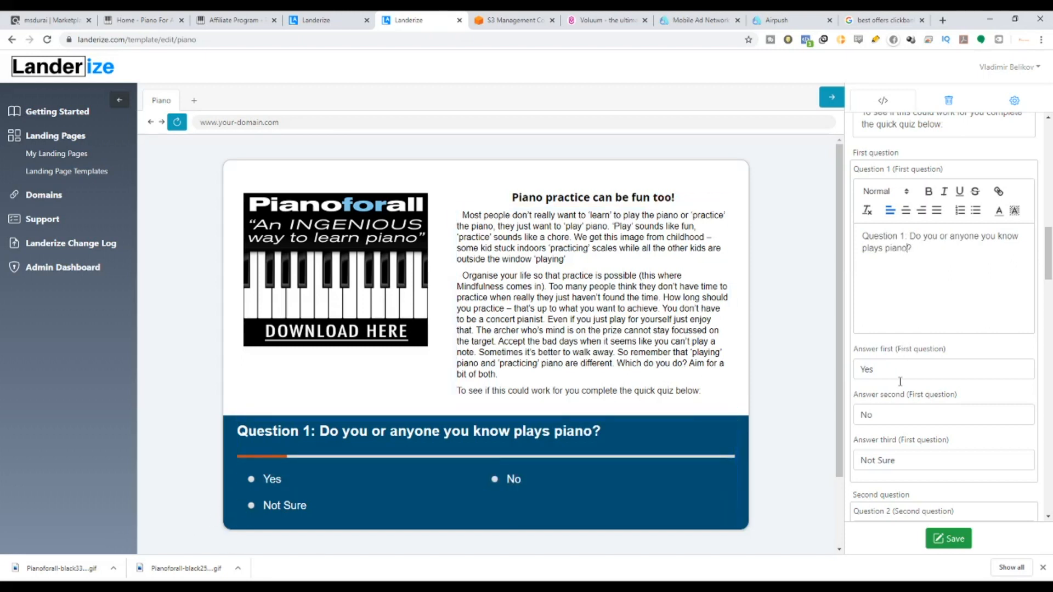
# Save the piano quiz template.
pyautogui.scroll(-3, 924, 464)
pyautogui.click(948, 538)
pyautogui.scroll(-2, 942, 369)
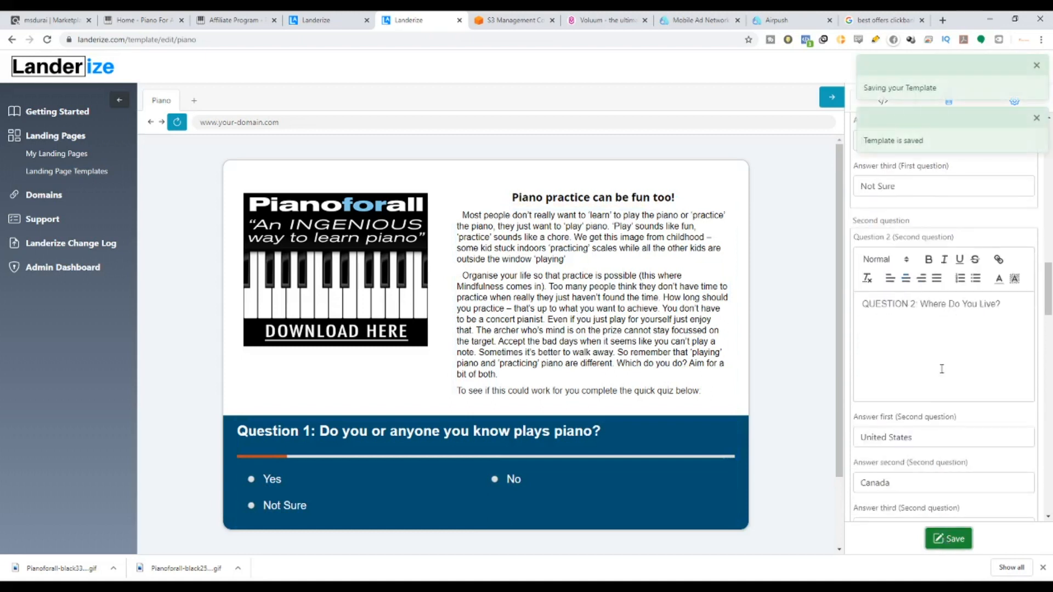
pyautogui.scroll(-2, 785, 447)
# Replace Question 2's 'Where Do You Live' with 'How often do you play piano or see others playing piano'.
pyautogui.click(307, 399)
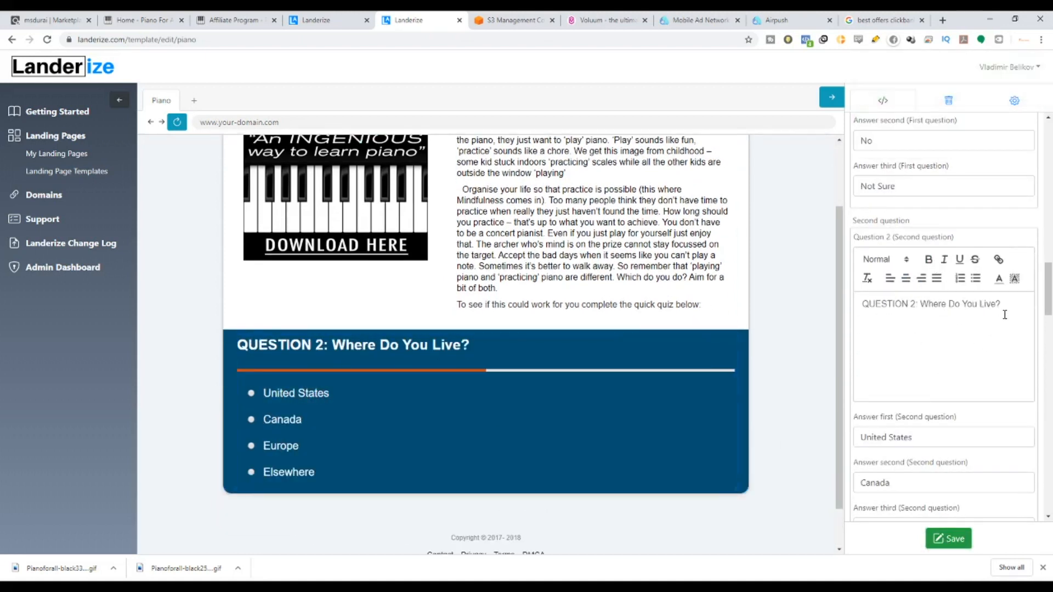
pyautogui.scroll(2, 452, 419)
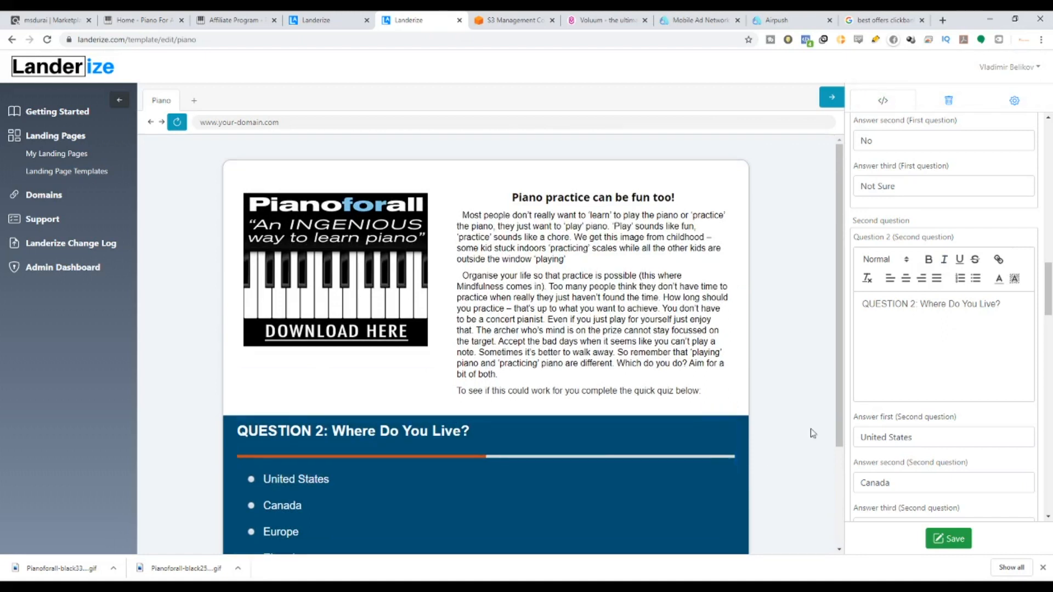
pyautogui.scroll(-2, 685, 425)
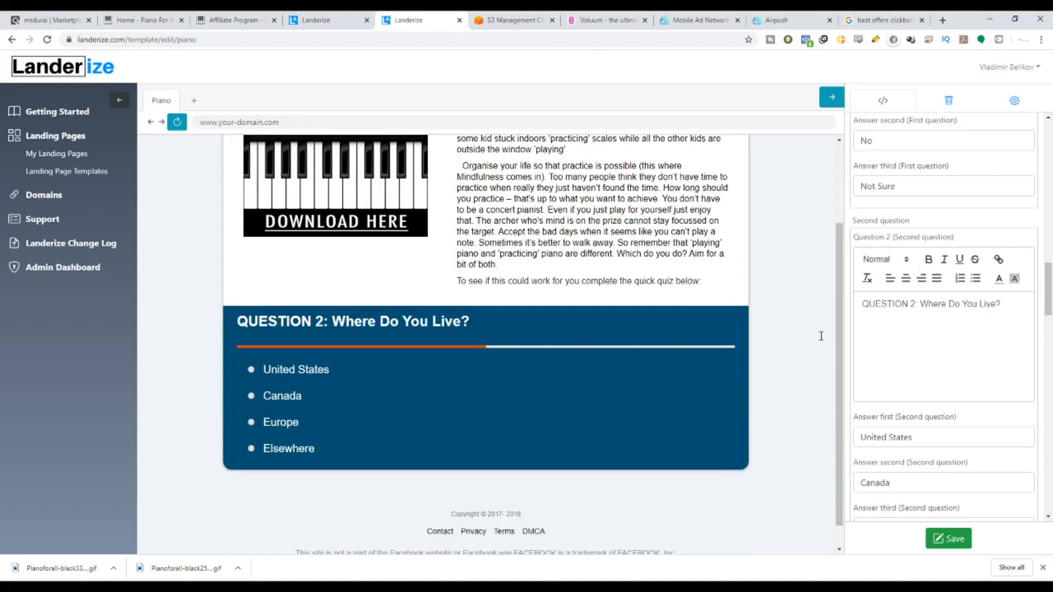
pyautogui.scroll(-1, 821, 336)
pyautogui.scroll(-5, 964, 418)
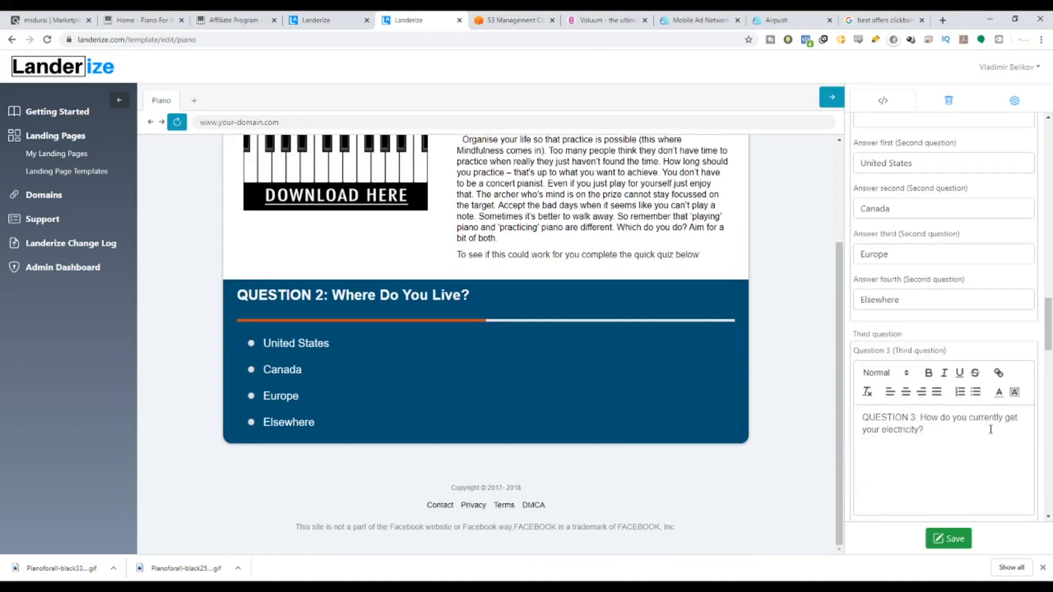
pyautogui.scroll(5, 991, 430)
pyautogui.moveTo(995, 305); pyautogui.dragTo(920, 308)
pyautogui.write('How ')
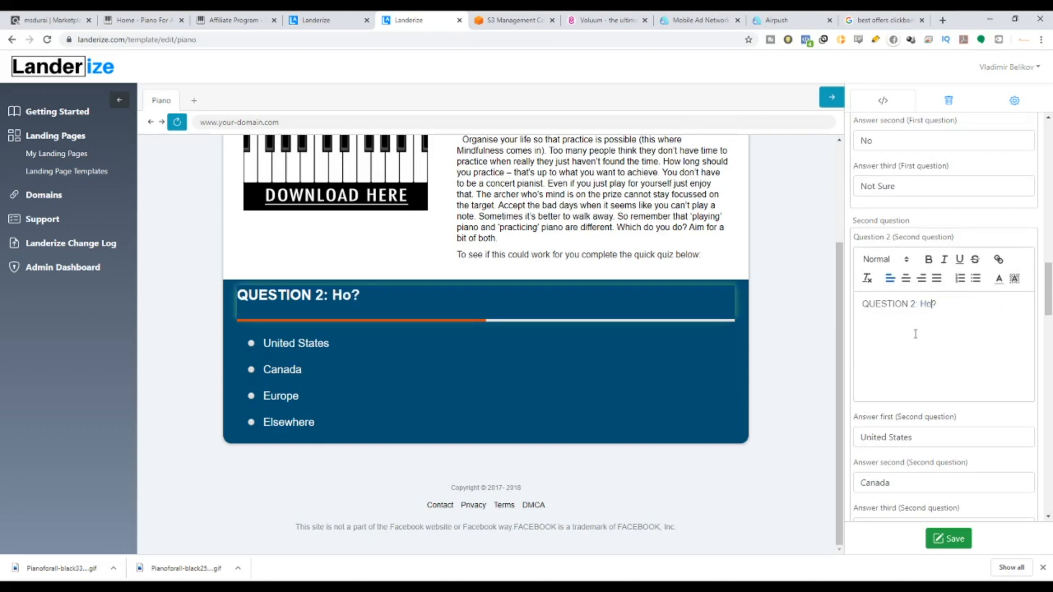
pyautogui.write('often ')
pyautogui.write('do you play')
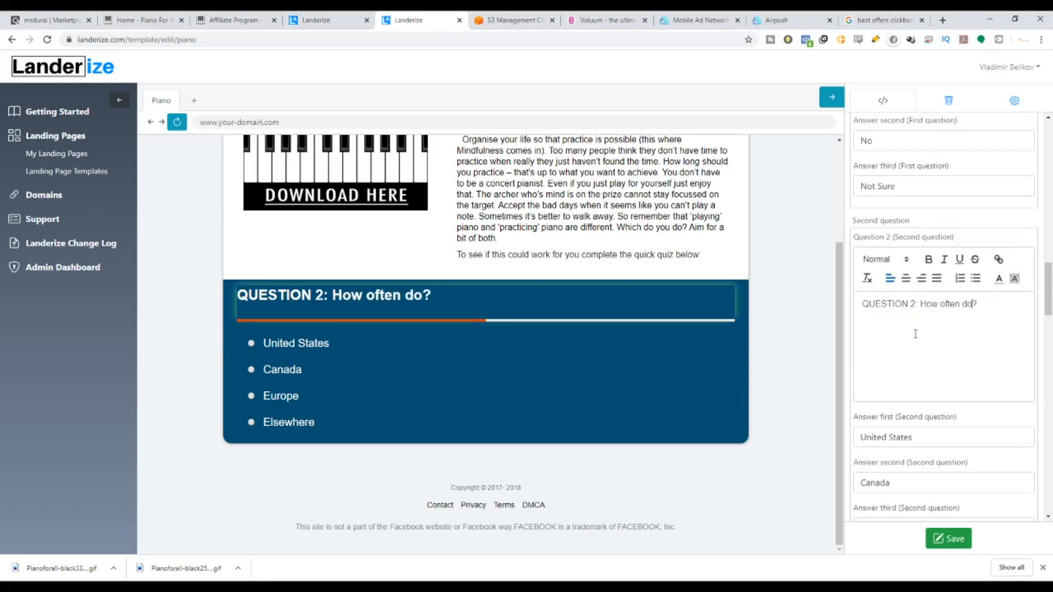
pyautogui.write(' piano or ')
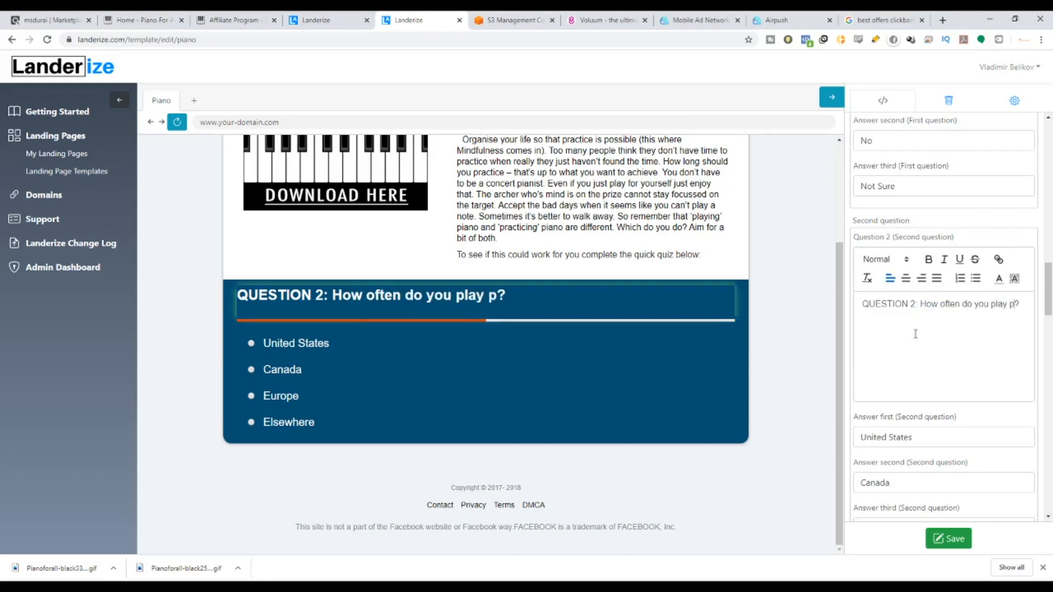
pyautogui.write('see other')
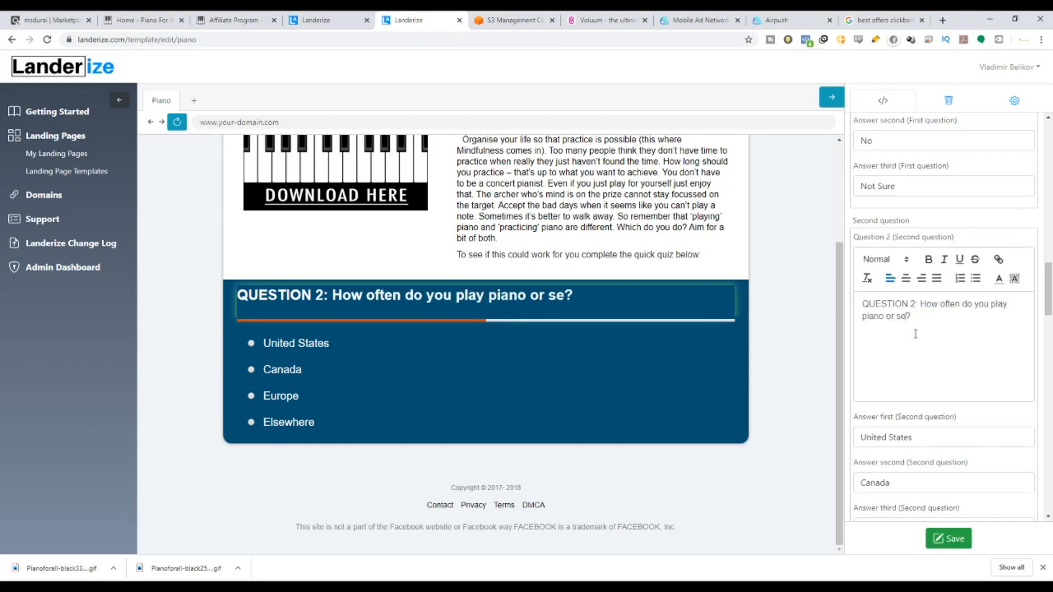
pyautogui.write('s play')
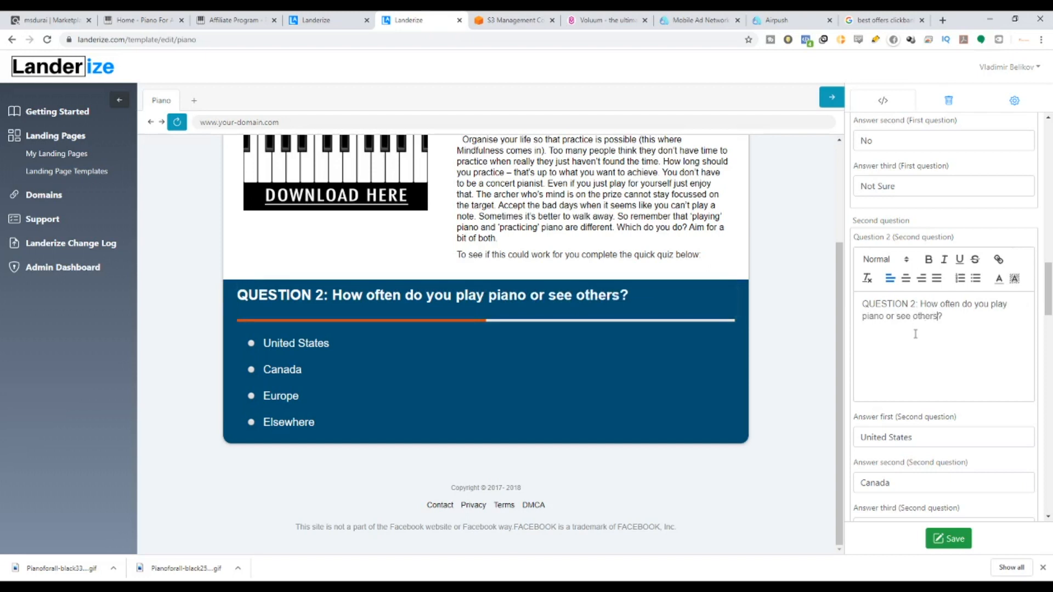
pyautogui.write('ing ')
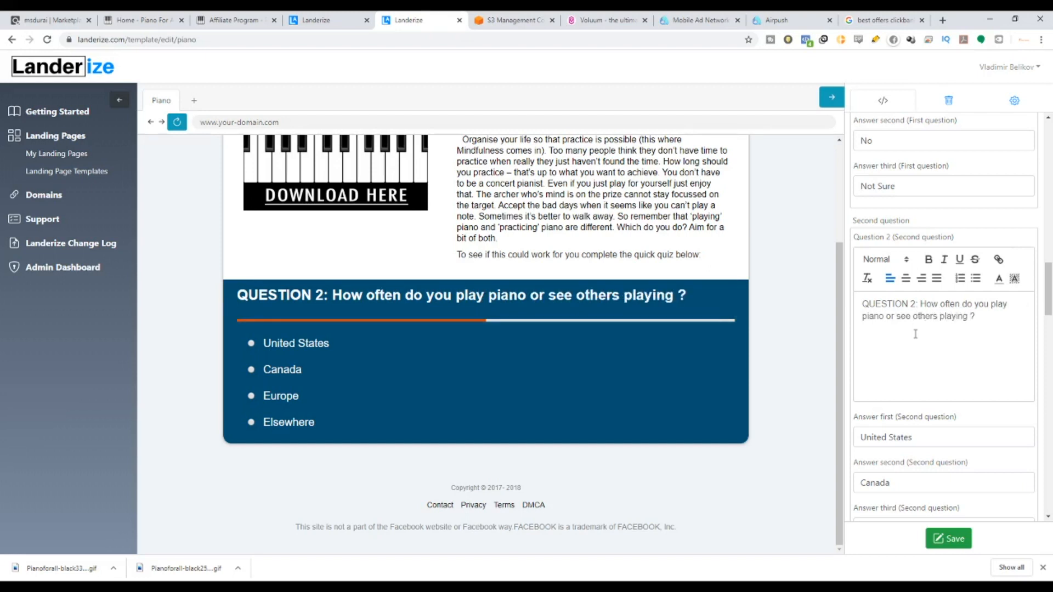
pyautogui.write('piano')
pyautogui.scroll(-1, 915, 334)
# Change Question 2's first two answers, United States and Canada, to Very Often and Casually.
pyautogui.tripleClick(927, 384)
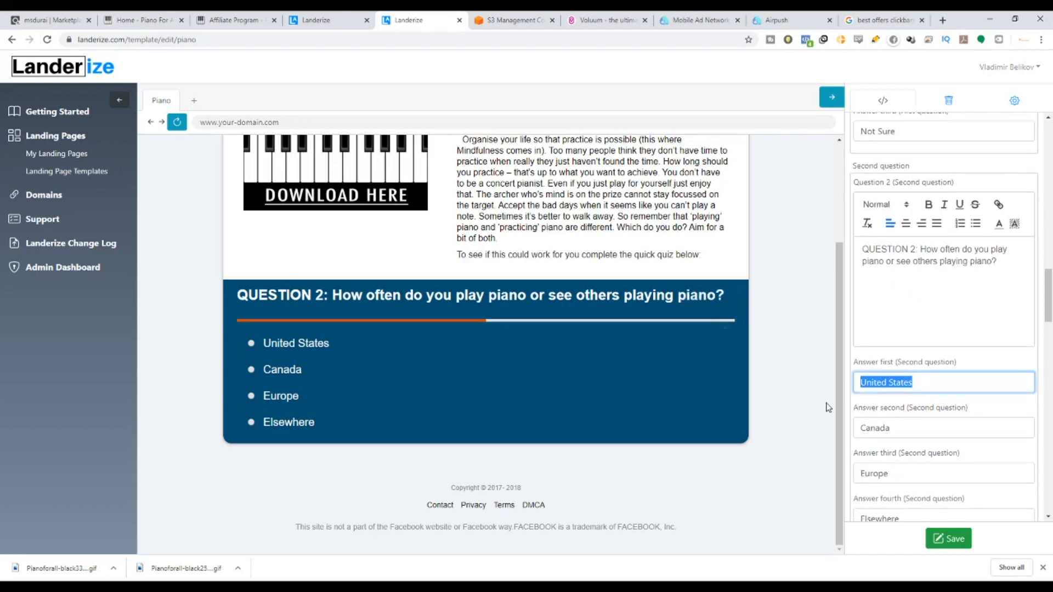
pyautogui.write('Very Oft')
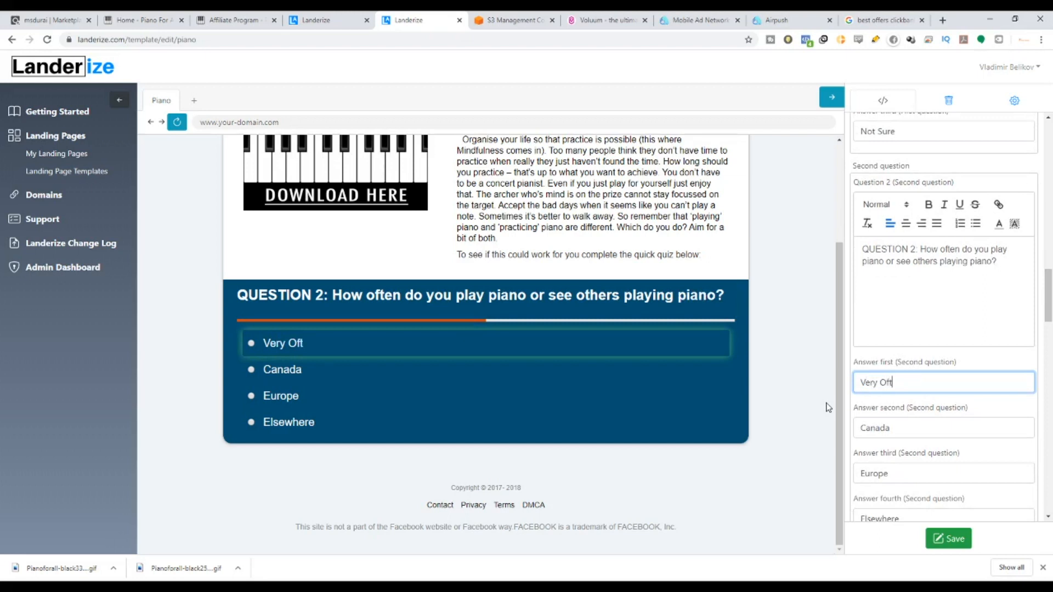
pyautogui.write('en')
pyautogui.doubleClick(936, 429)
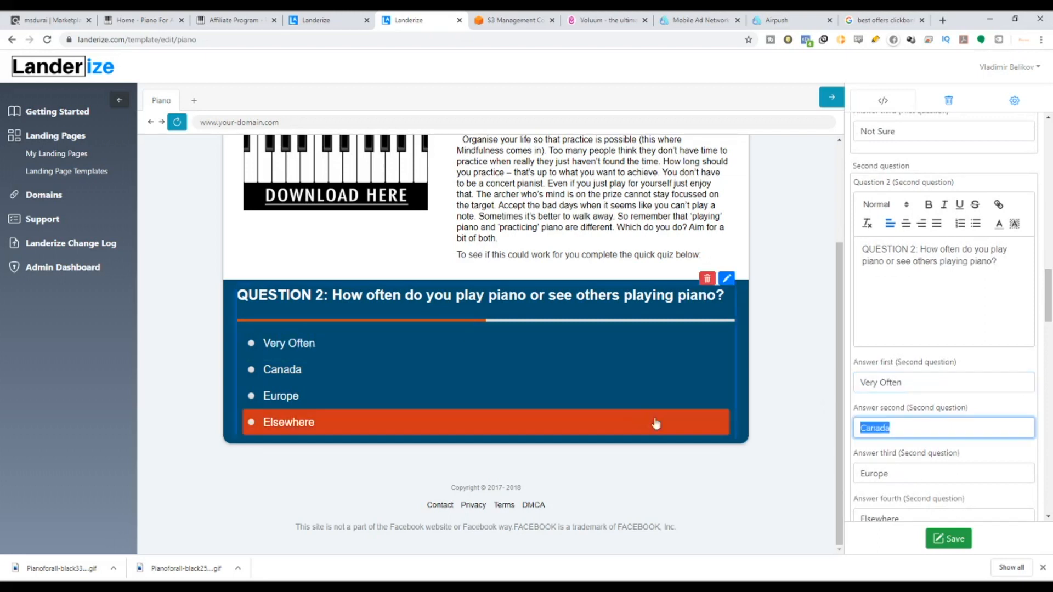
pyautogui.write('Random')
pyautogui.press('BackSpace')
pyautogui.write('m')
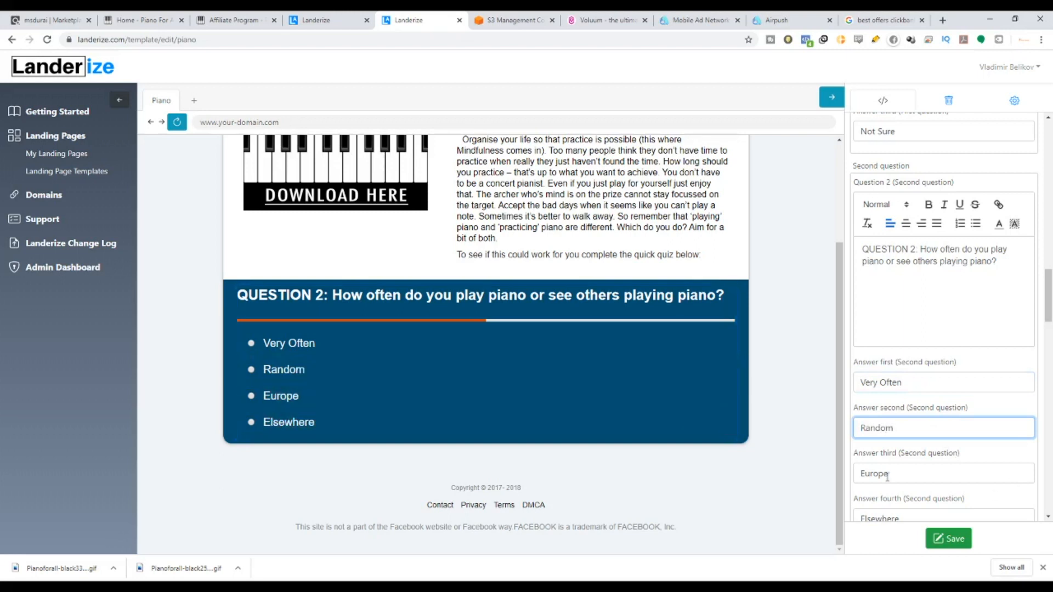
pyautogui.click(924, 474)
pyautogui.moveTo(894, 428); pyautogui.dragTo(869, 428)
pyautogui.write('r')
pyautogui.press('BackSpace')
pyautogui.press('BackSpace')
pyautogui.press('BackSpace')
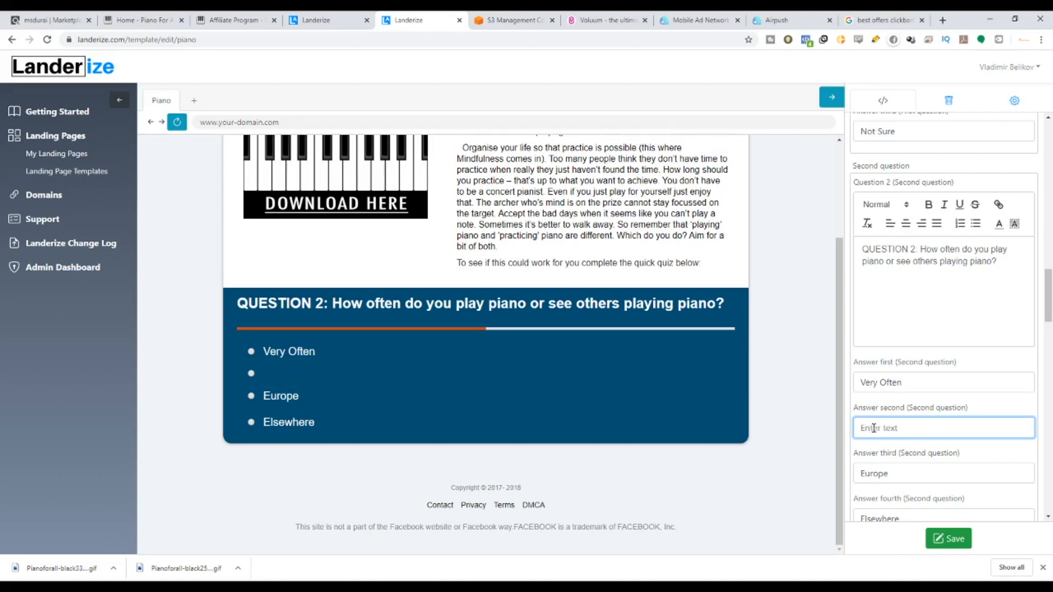
pyautogui.write('Casually')
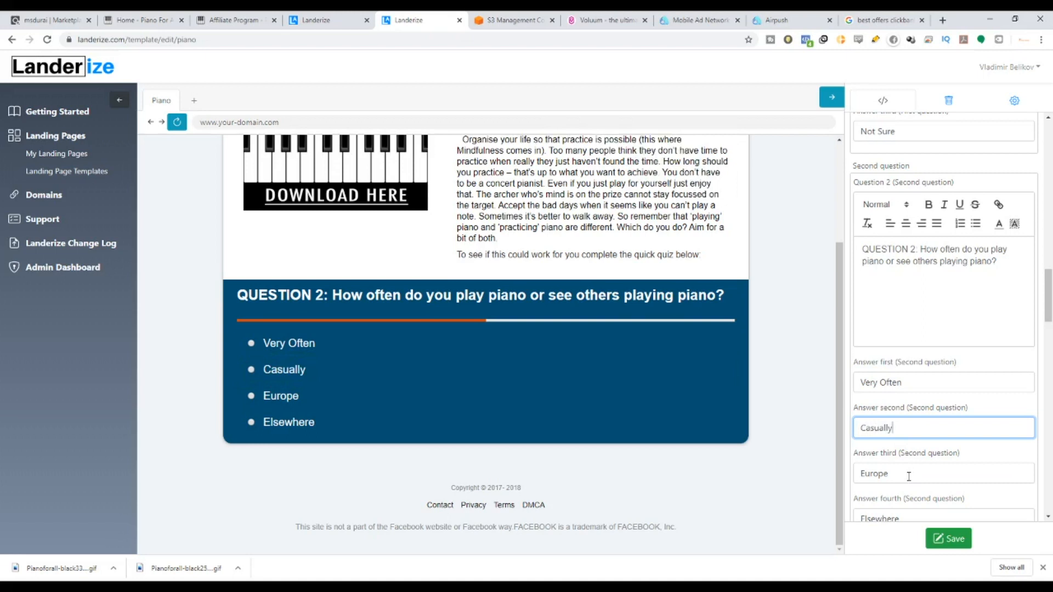
# Set the third and fourth answers to Rarely and Not Sure, then save the template.
pyautogui.press('Tab')
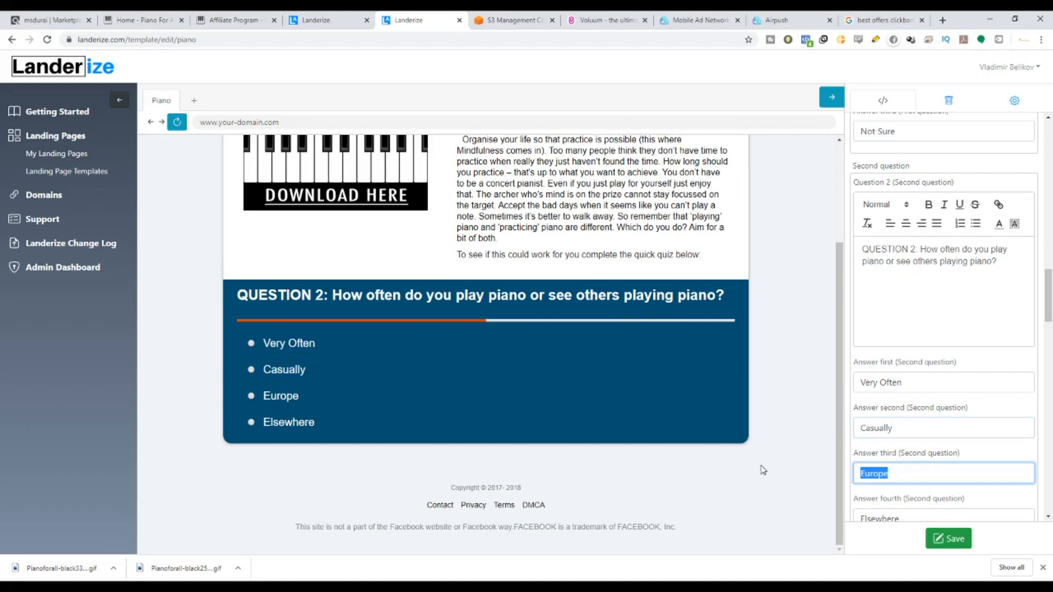
pyautogui.write('Rar')
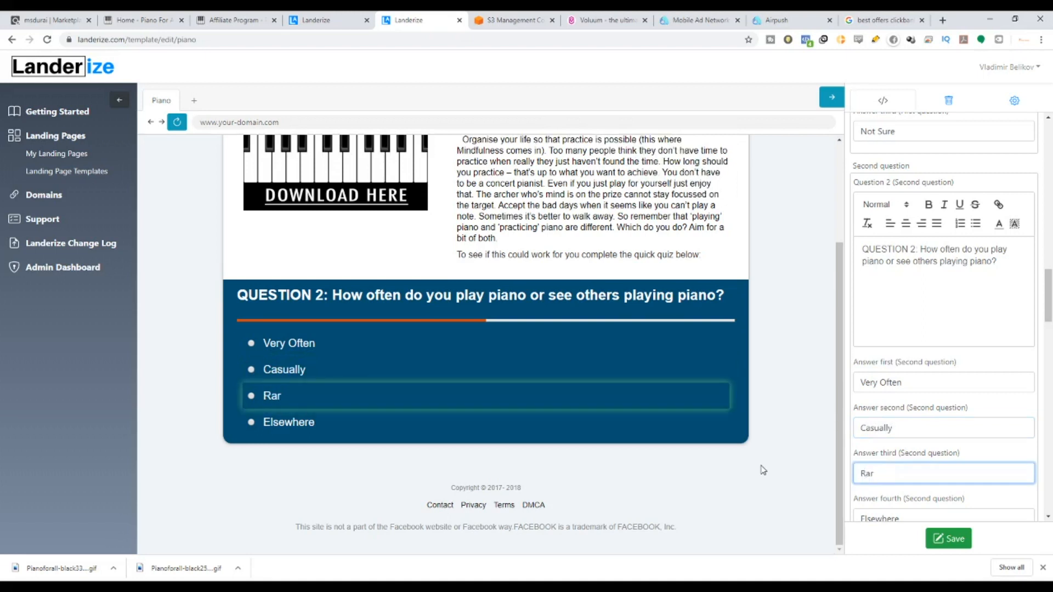
pyautogui.write('ely')
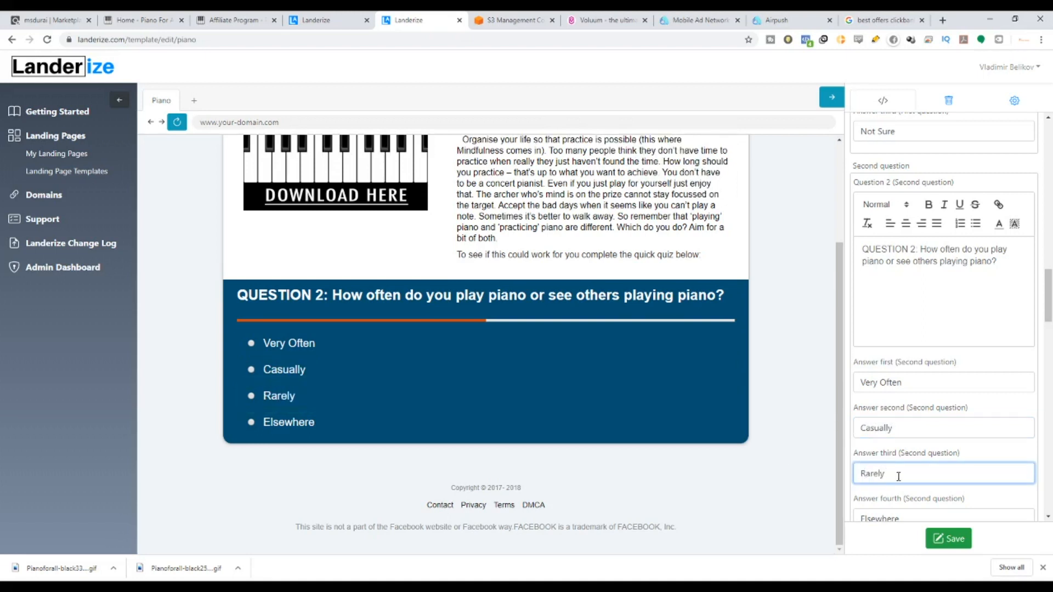
pyautogui.scroll(-3, 891, 417)
pyautogui.press('Tab')
pyautogui.write('Not')
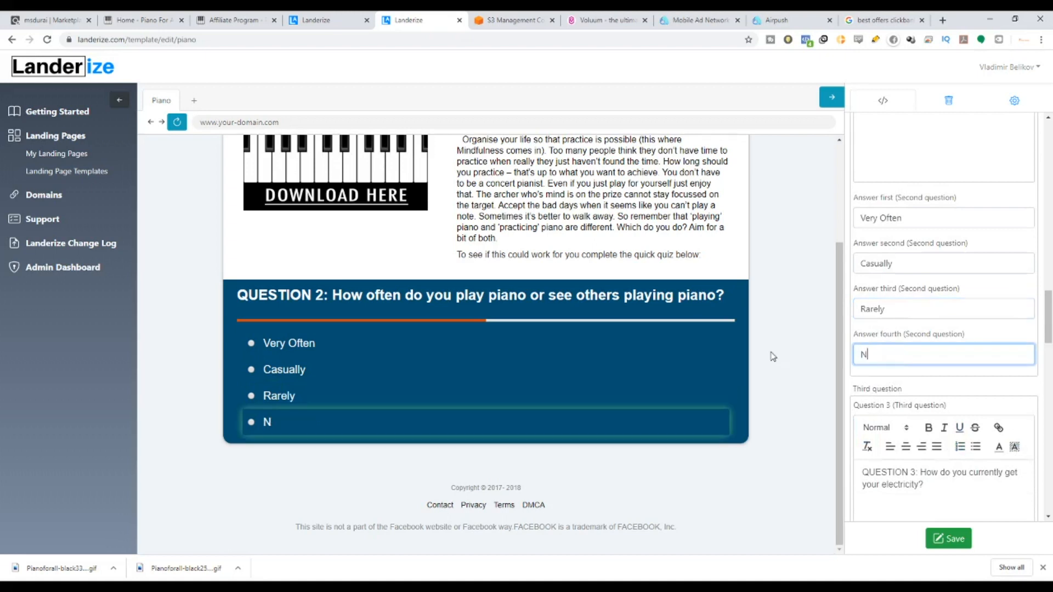
pyautogui.press('BackSpace')
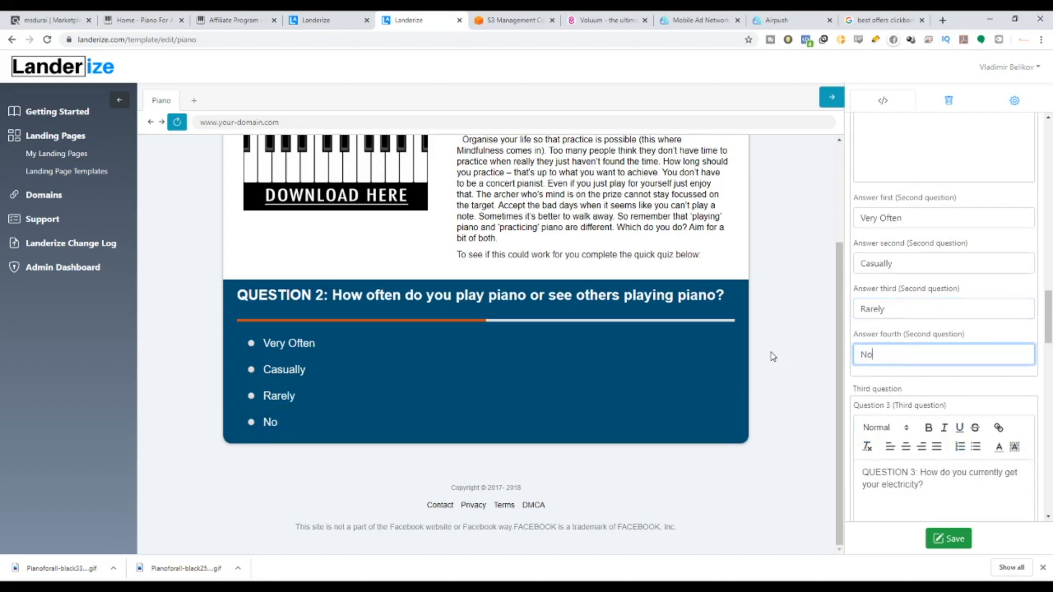
pyautogui.write('t Sure')
pyautogui.click(949, 538)
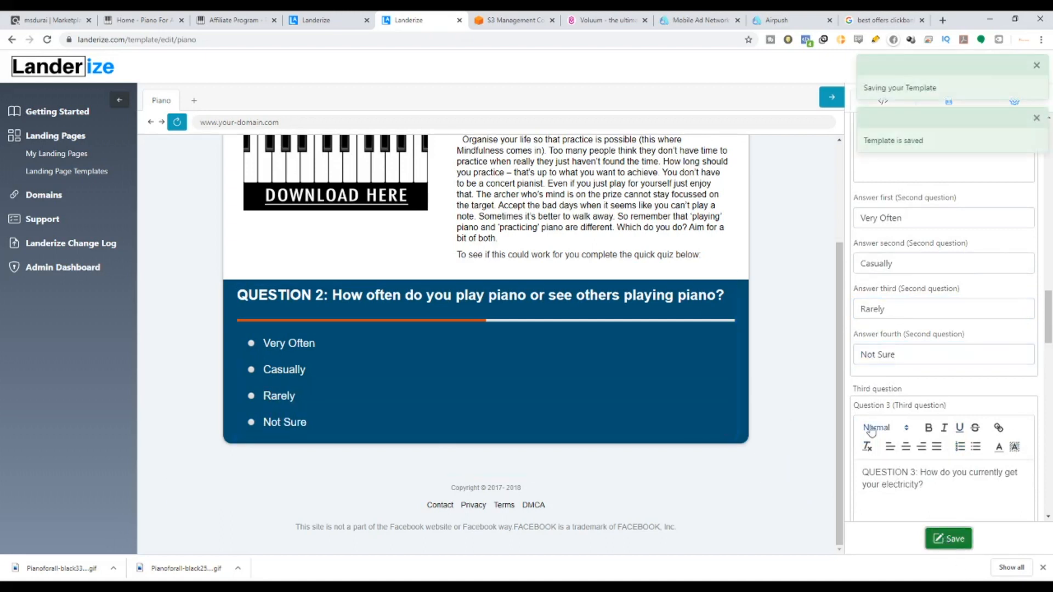
pyautogui.scroll(-4, 934, 422)
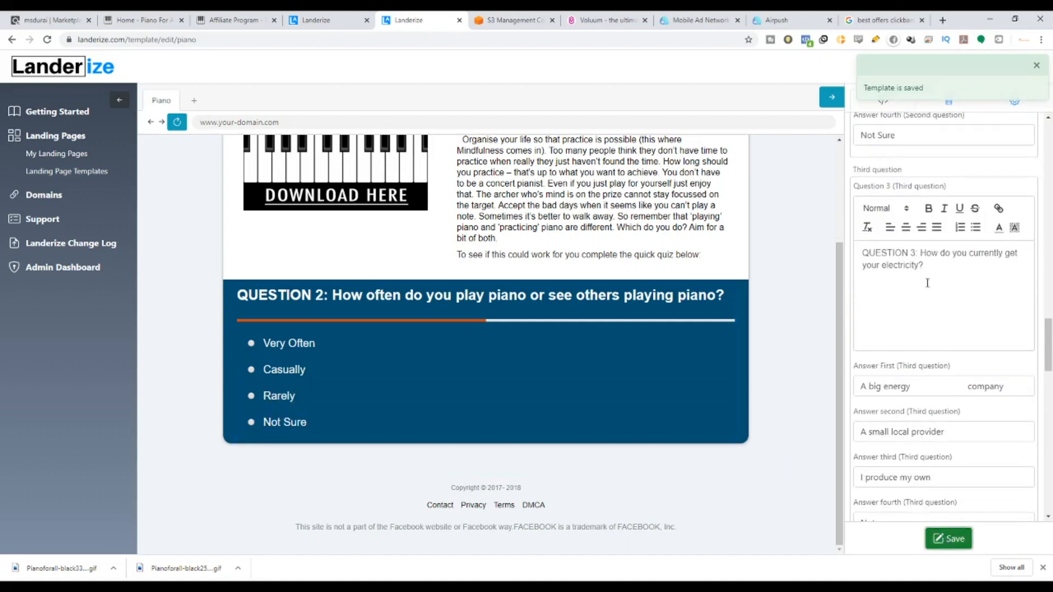
# Bring Question 3 up in the quiz preview and its text editor.
pyautogui.click(921, 282)
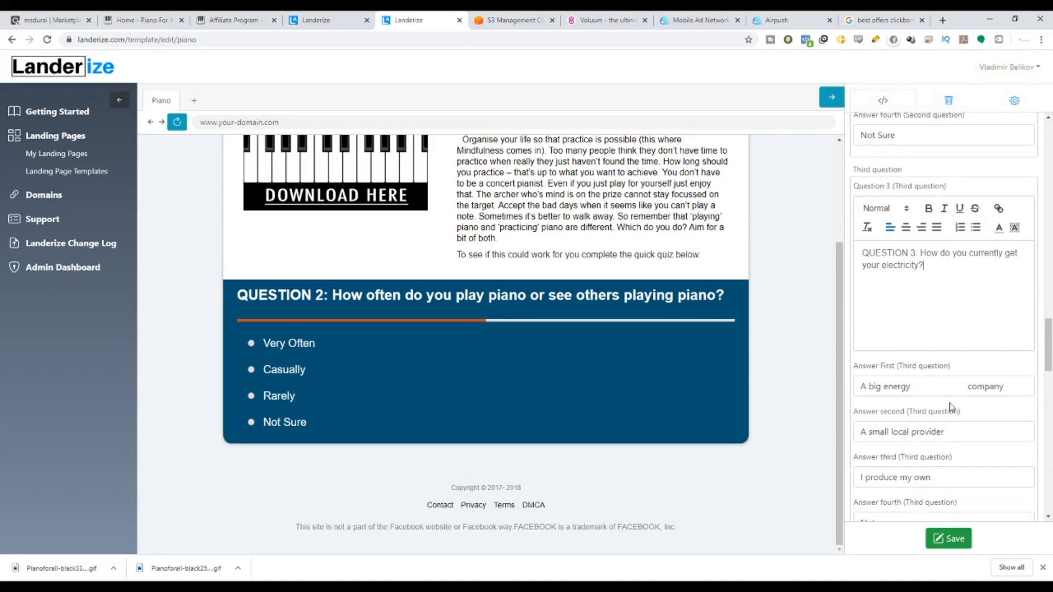
pyautogui.scroll(-5, 950, 408)
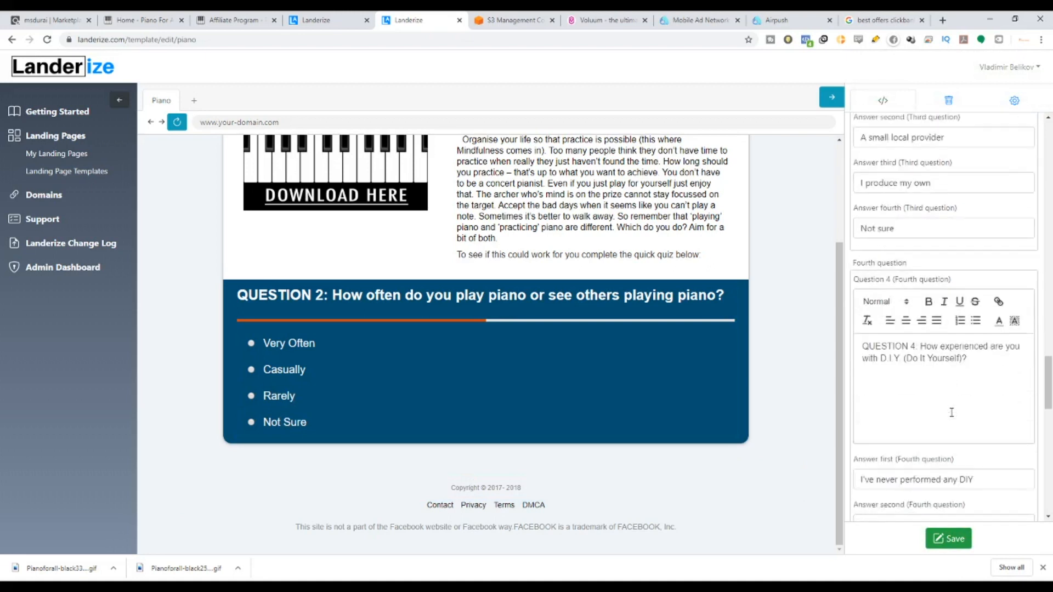
pyautogui.scroll(-5, 952, 412)
pyautogui.scroll(10, 951, 412)
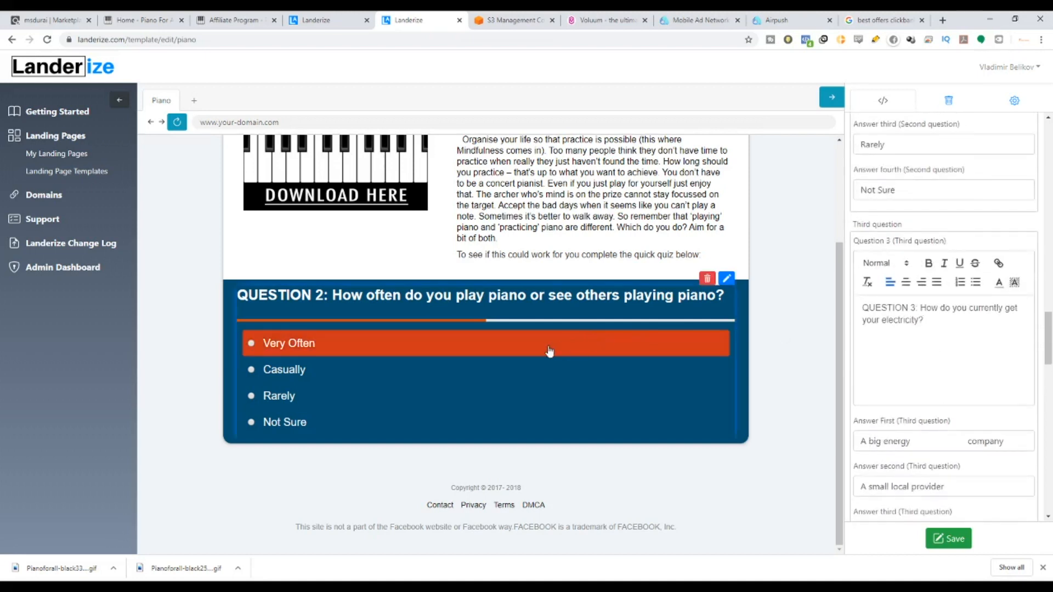
pyautogui.click(547, 352)
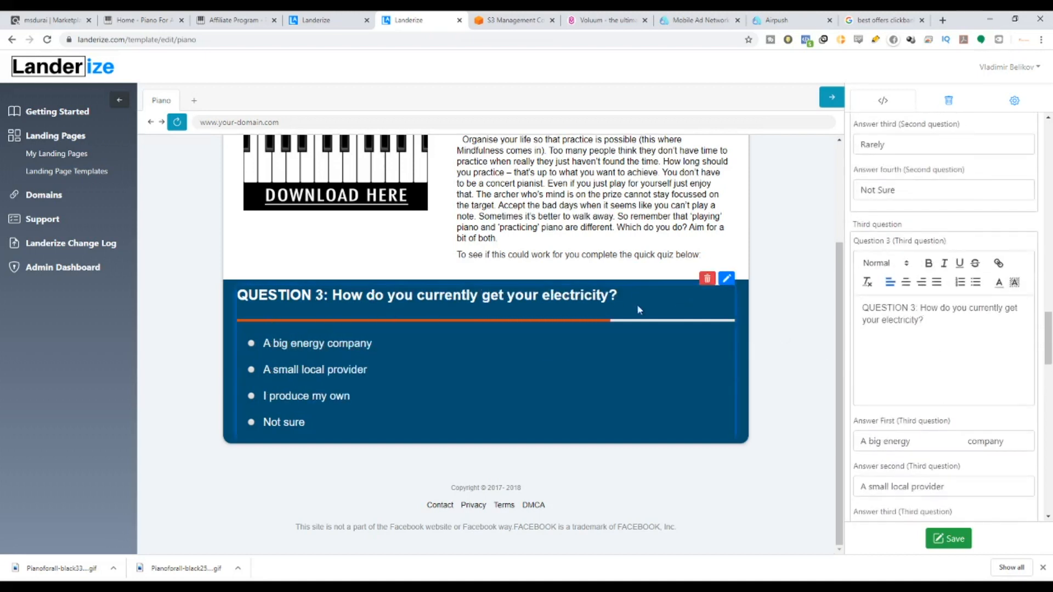
pyautogui.scroll(3, 498, 303)
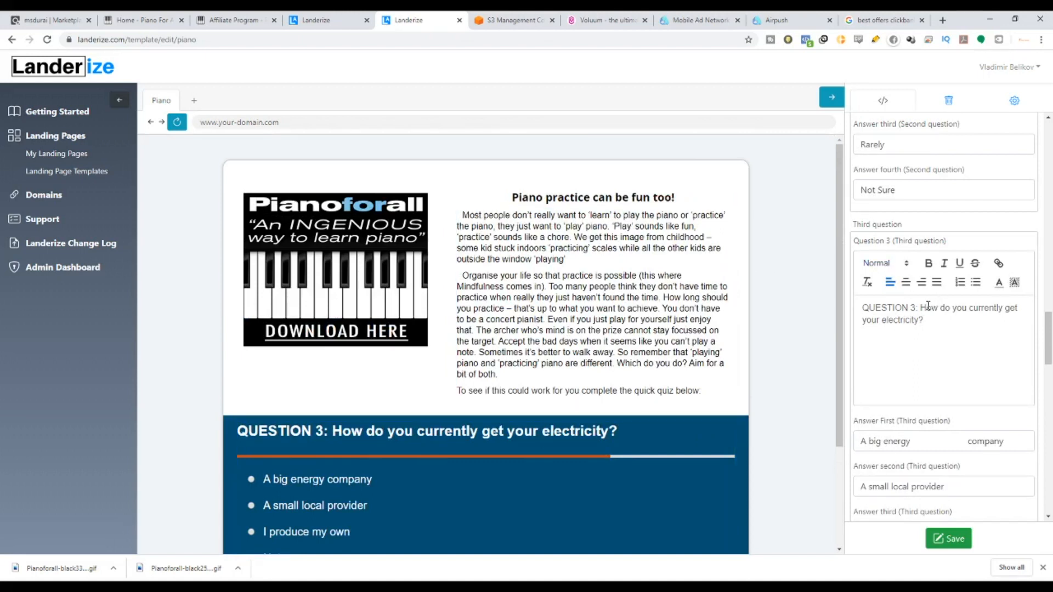
# Replace Question 3's ending 'get your electricity?' with 'play piano?'.
pyautogui.click(961, 323)
pyautogui.moveTo(1016, 310); pyautogui.dragTo(1013, 321)
pyautogui.click(1006, 308)
pyautogui.write('Pla')
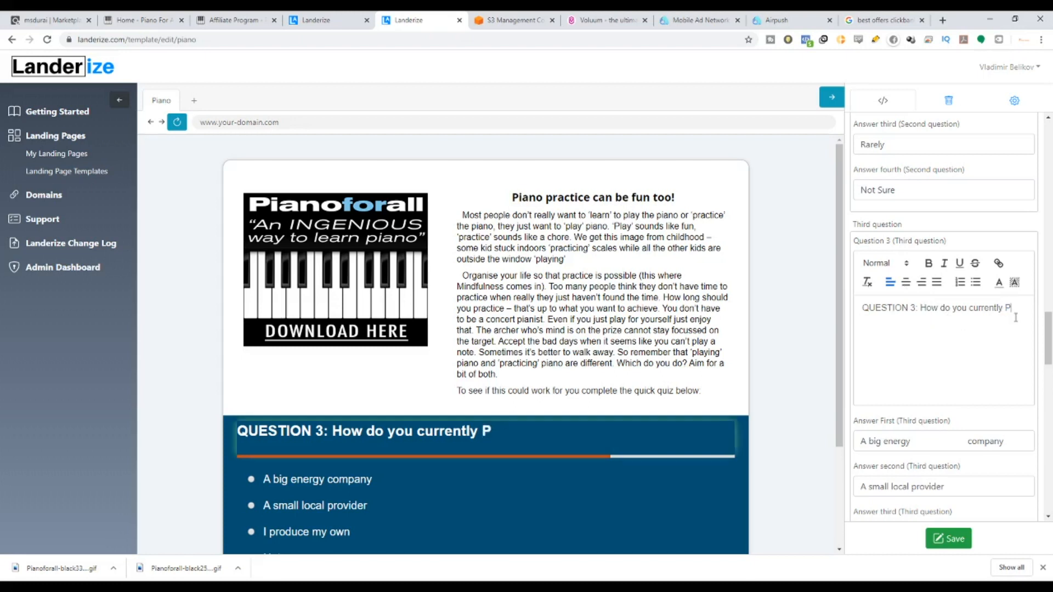
pyautogui.press('BackSpace')
pyautogui.press('BackSpace')
pyautogui.press('BackSpace')
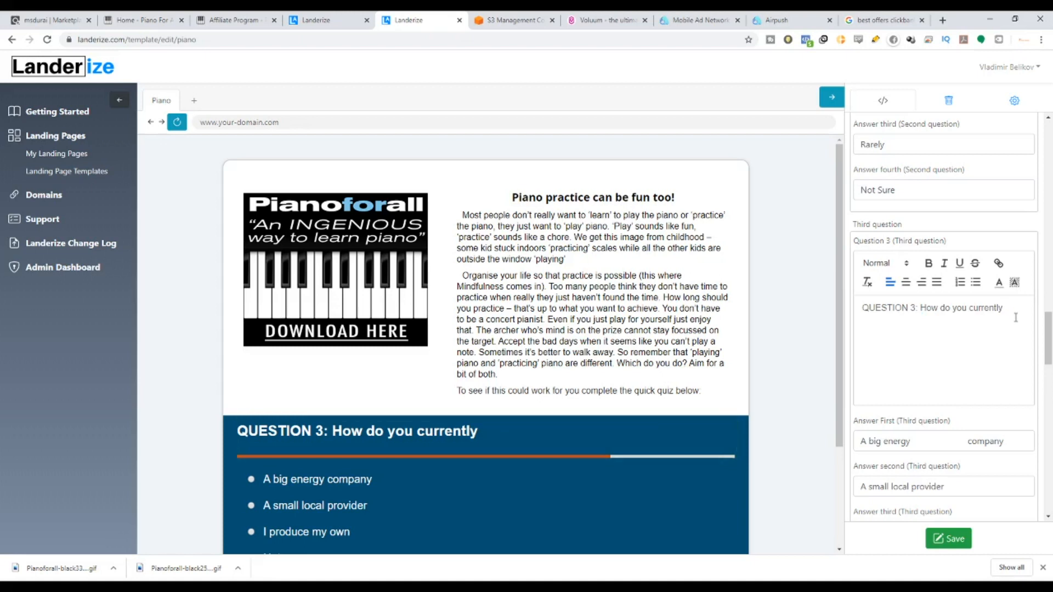
pyautogui.write('PLA')
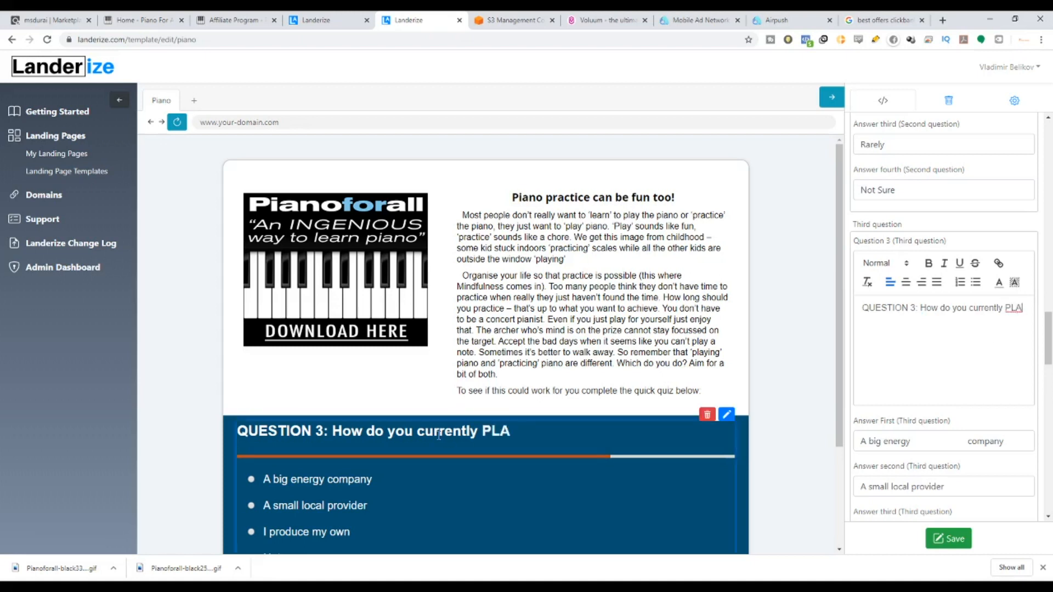
pyautogui.scroll(-2, 872, 476)
pyautogui.scroll(-2, 516, 466)
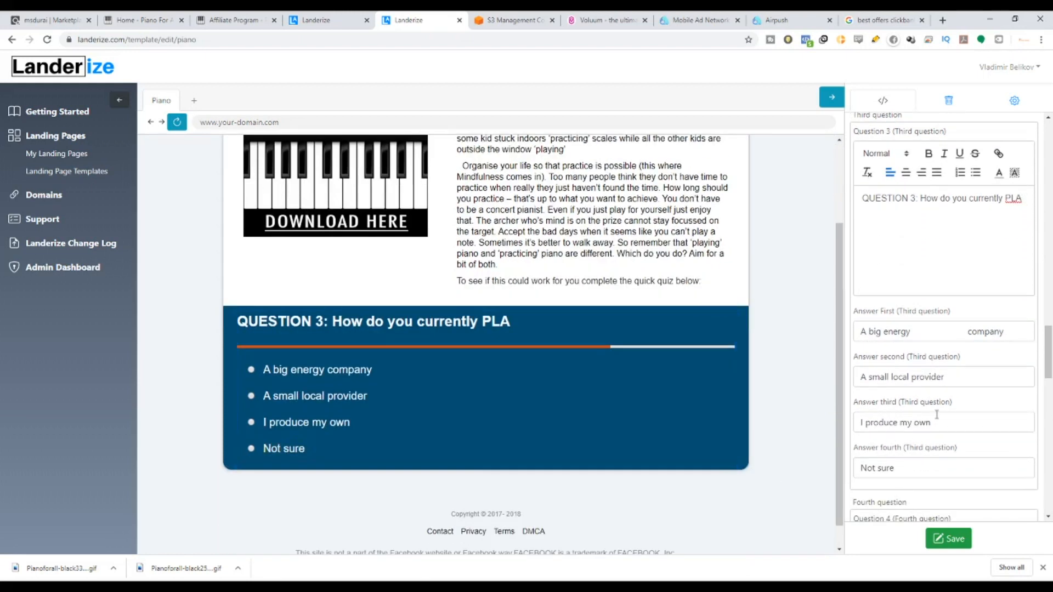
pyautogui.scroll(-2, 936, 415)
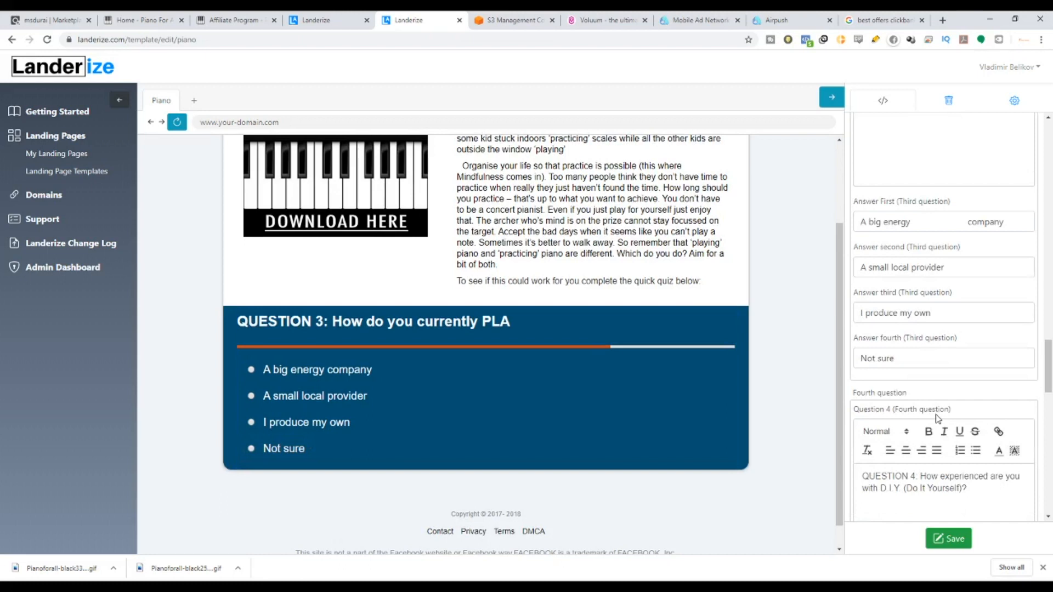
pyautogui.scroll(4, 936, 417)
pyautogui.press('BackSpace')
pyautogui.press('BackSpace')
pyautogui.press('BackSpace')
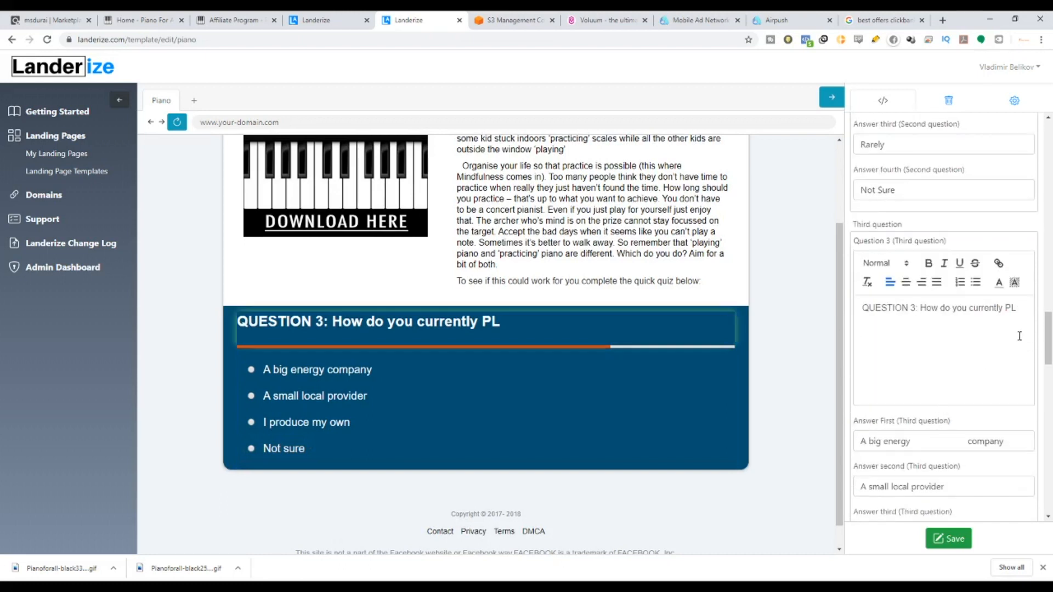
pyautogui.write('play pa')
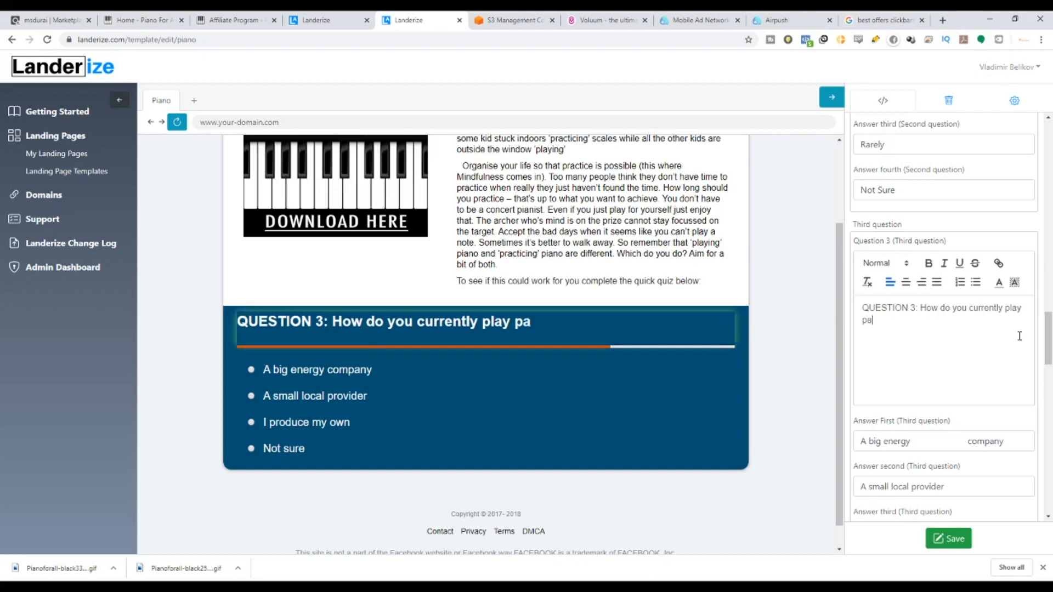
pyautogui.press('BackSpace')
pyautogui.write('iano?')
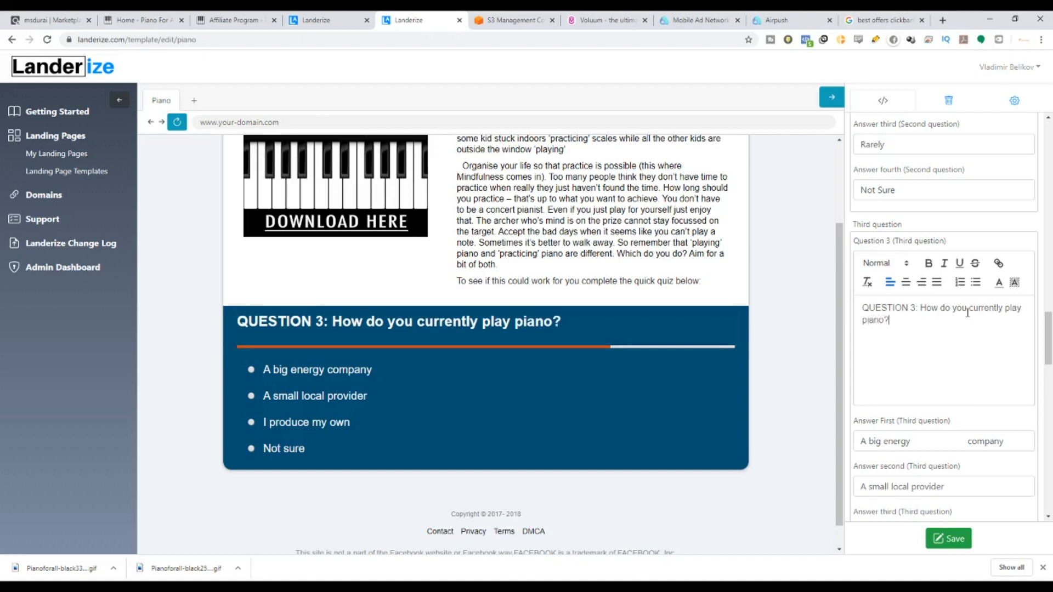
# Replace 'currently' with 'did you learn how to', so it reads 'How did you learn how to play piano?'.
pyautogui.moveTo(970, 309); pyautogui.dragTo(1005, 310)
pyautogui.press('BackSpace')
pyautogui.press('BackSpace')
pyautogui.press('BackSpace')
pyautogui.press('BackSpace')
pyautogui.press('BackSpace')
pyautogui.press('BackSpace')
pyautogui.press('BackSpace')
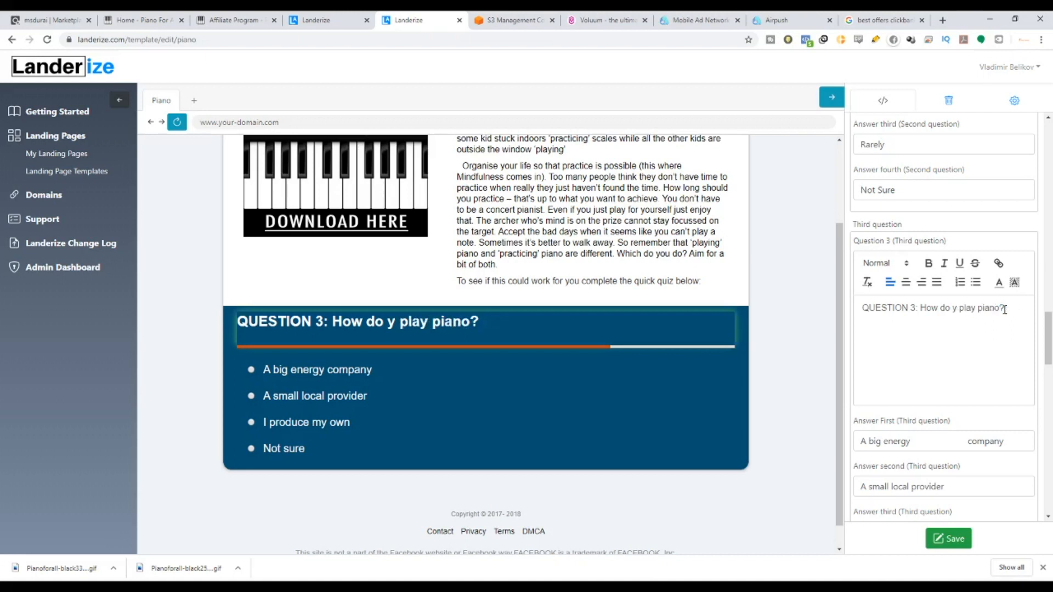
pyautogui.write('id you learn')
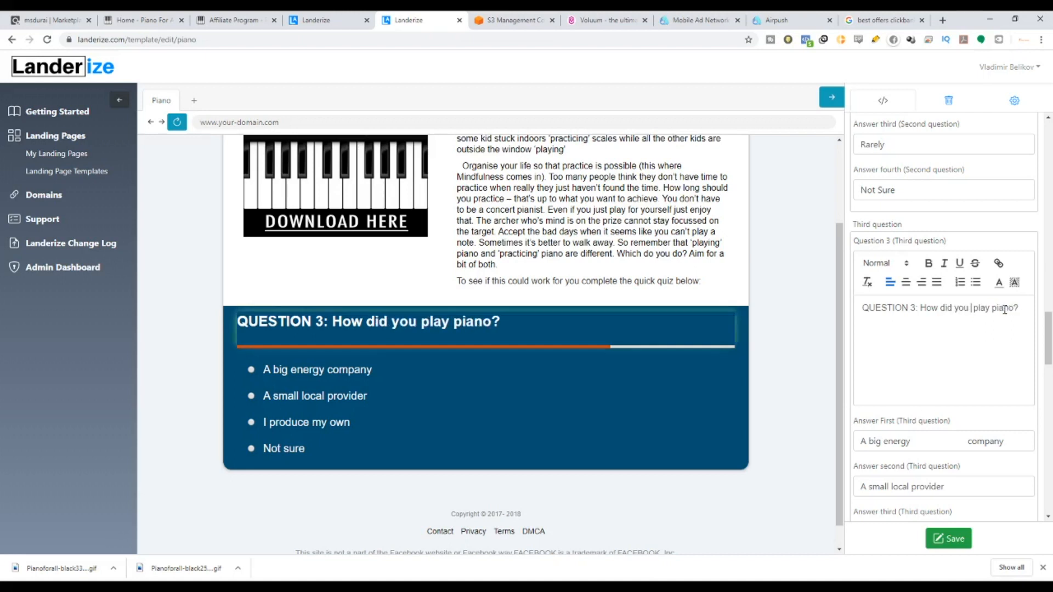
pyautogui.write(' how to')
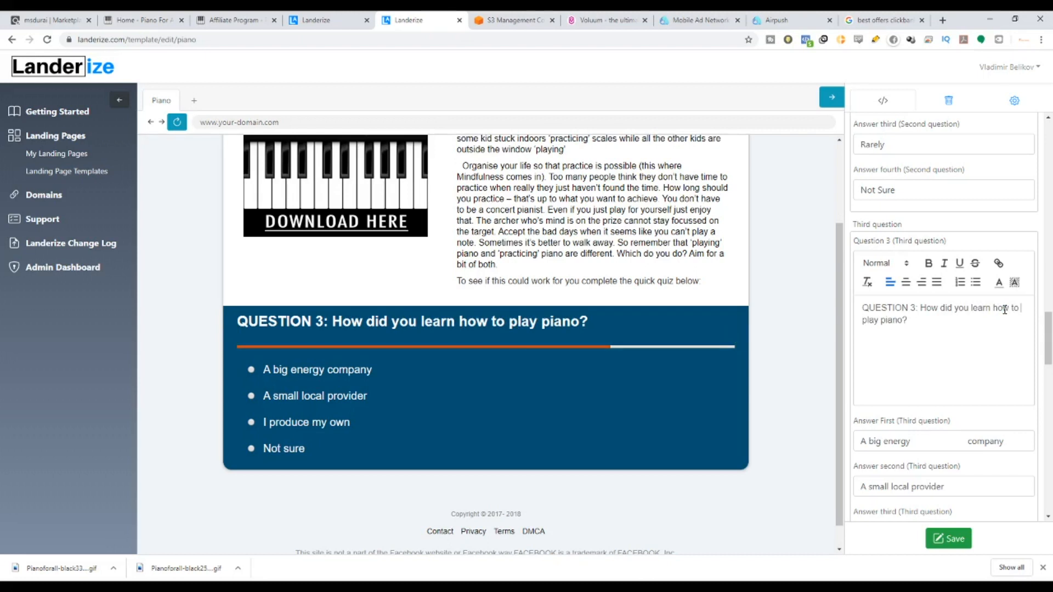
pyautogui.tripleClick(1015, 440)
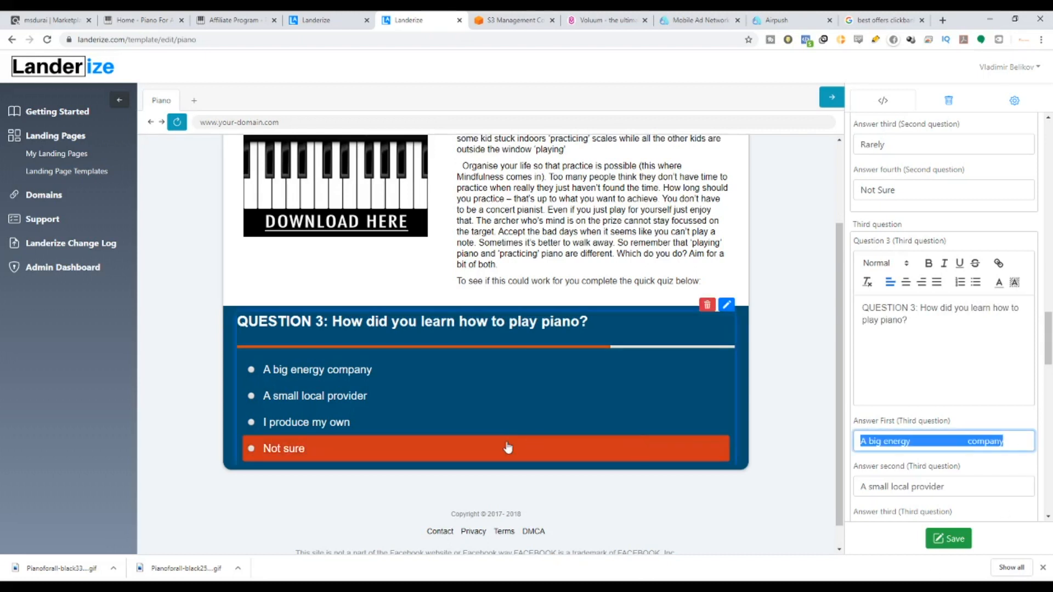
# Set Question 3's first two answers to Personal Teacher and Via Youtube.
pyautogui.write('T')
pyautogui.press('BackSpace')
pyautogui.write('P')
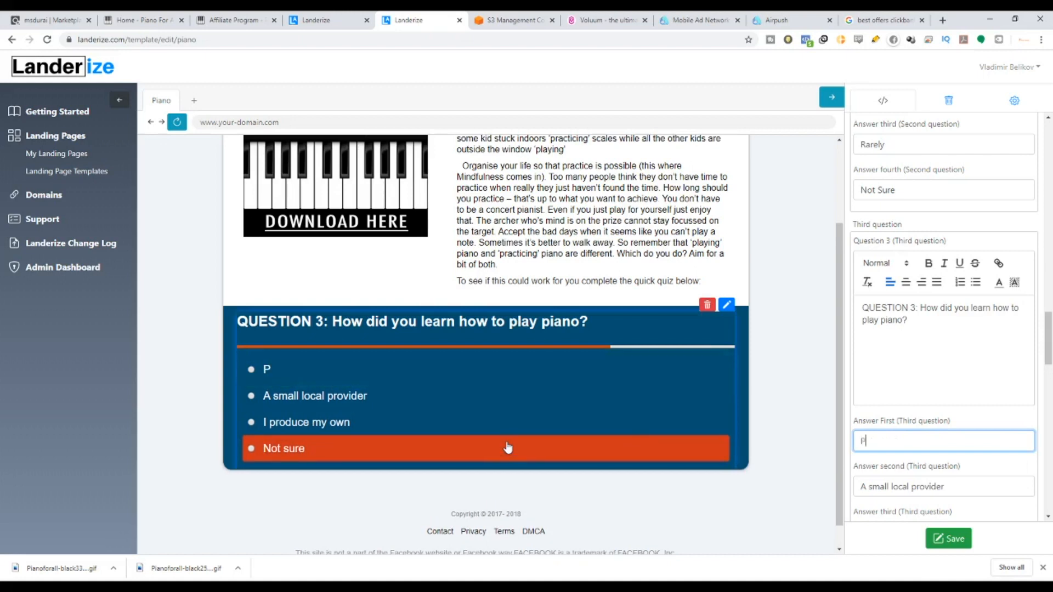
pyautogui.write('ersonal Teacher')
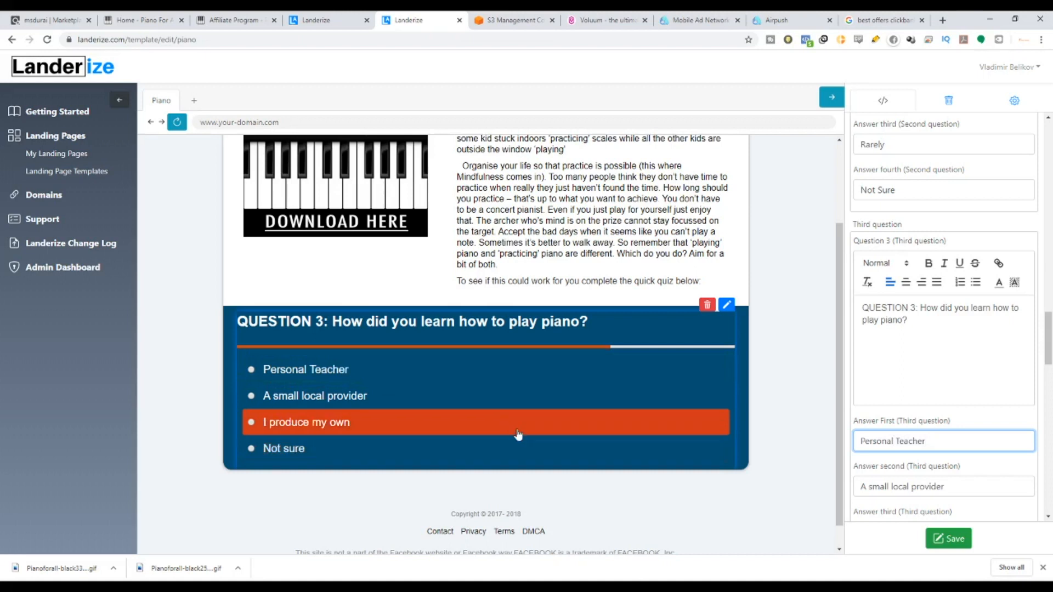
pyautogui.scroll(-1, 517, 434)
pyautogui.scroll(-2, 927, 447)
pyautogui.moveTo(961, 377); pyautogui.dragTo(737, 384)
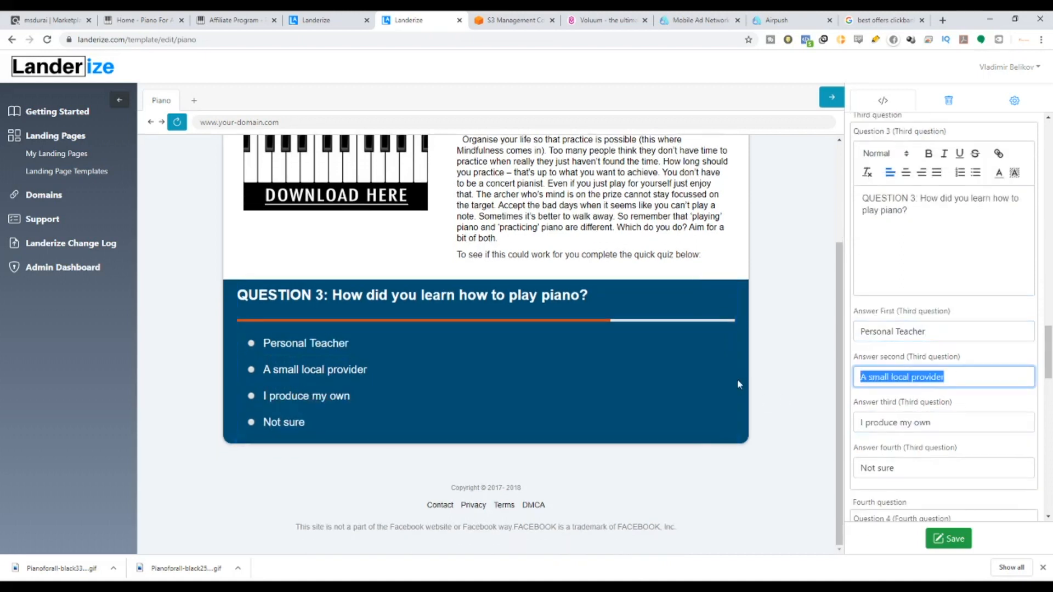
pyautogui.write('Via ')
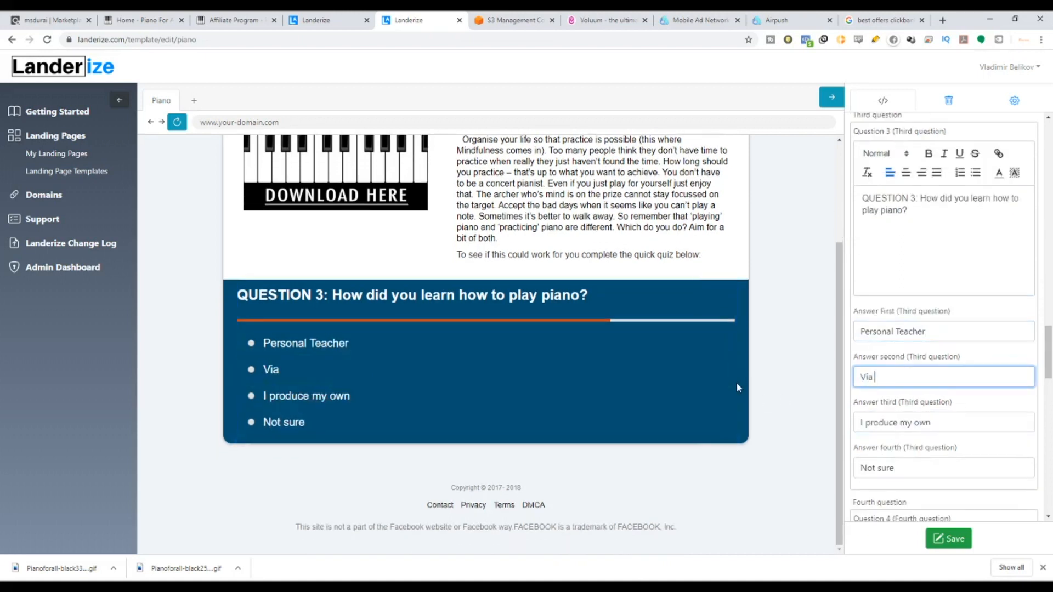
pyautogui.write('Interne')
pyautogui.write('t')
pyautogui.press('BackSpace')
pyautogui.press('BackSpace')
pyautogui.press('BackSpace')
pyautogui.press('BackSpace')
pyautogui.press('BackSpace')
pyautogui.press('BackSpace')
pyautogui.press('BackSpace')
pyautogui.press('BackSpace')
pyautogui.write('Youtub')
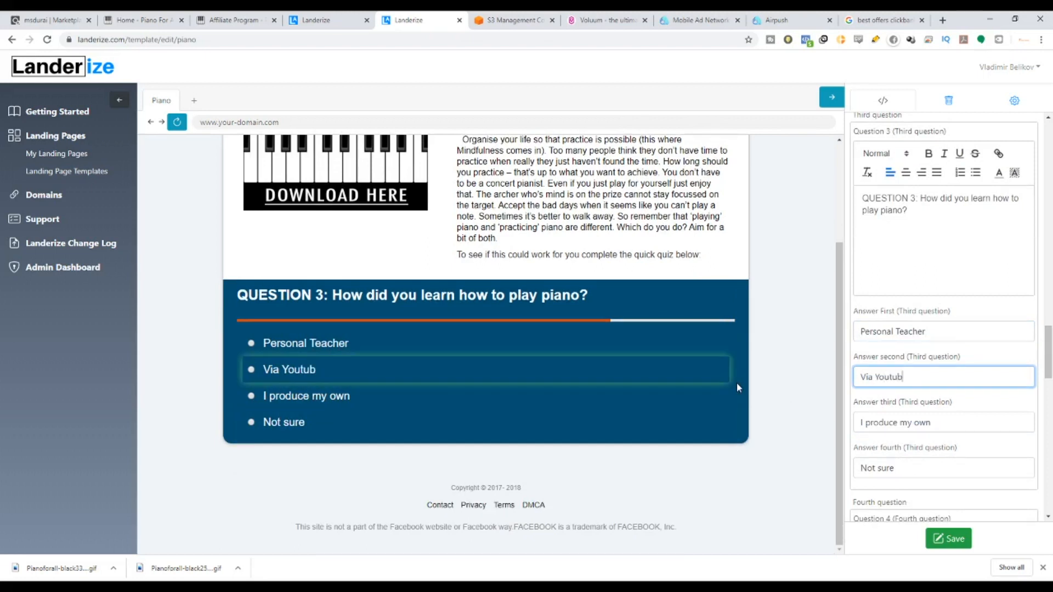
pyautogui.write('e')
# Set the third and fourth answers to Learn on my own and Don't really remember, then save.
pyautogui.press('Tab')
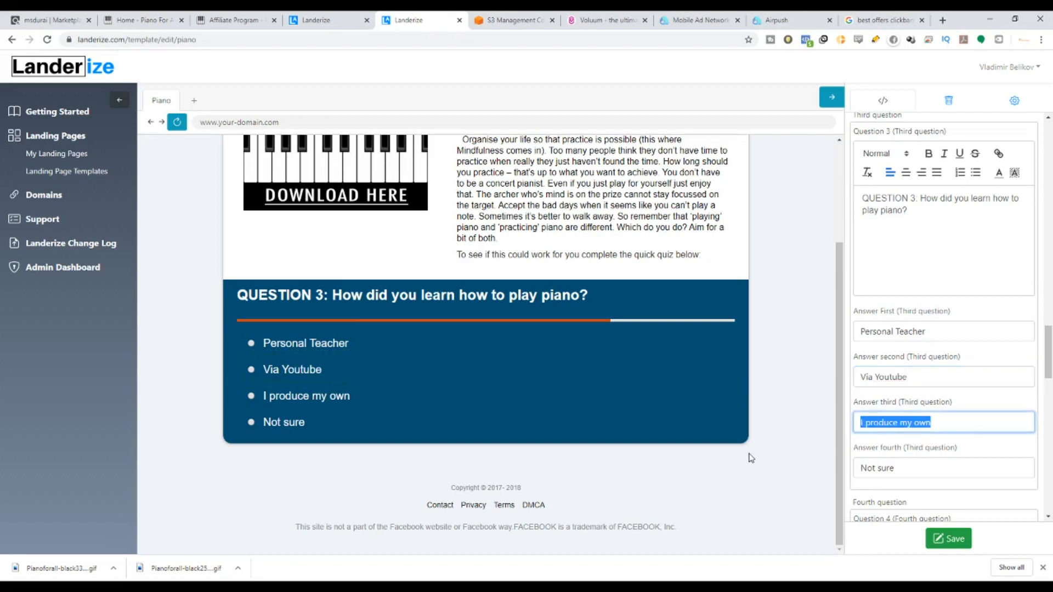
pyautogui.write('Lea')
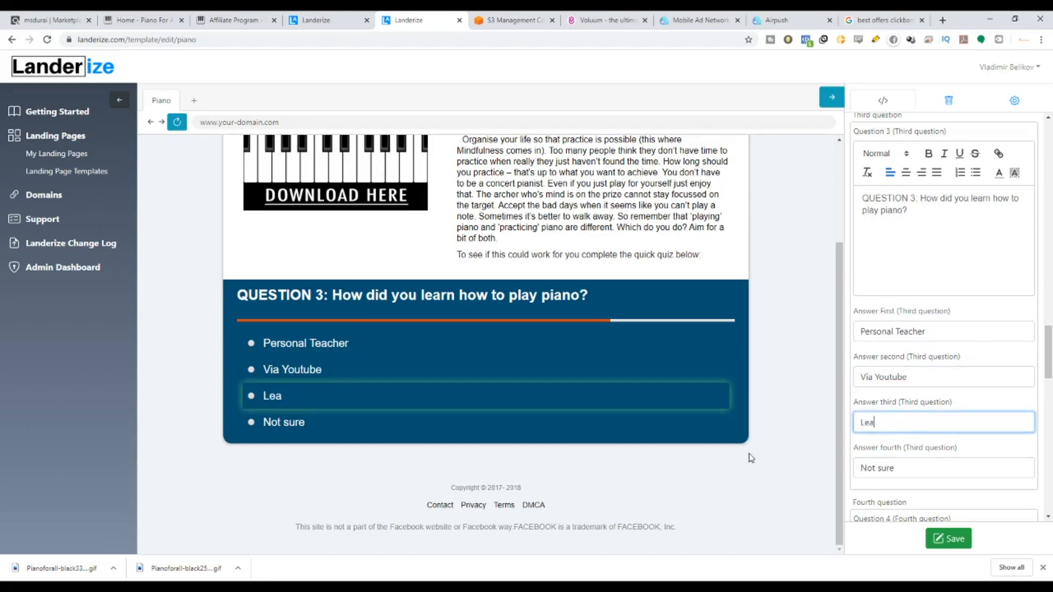
pyautogui.write('rn on')
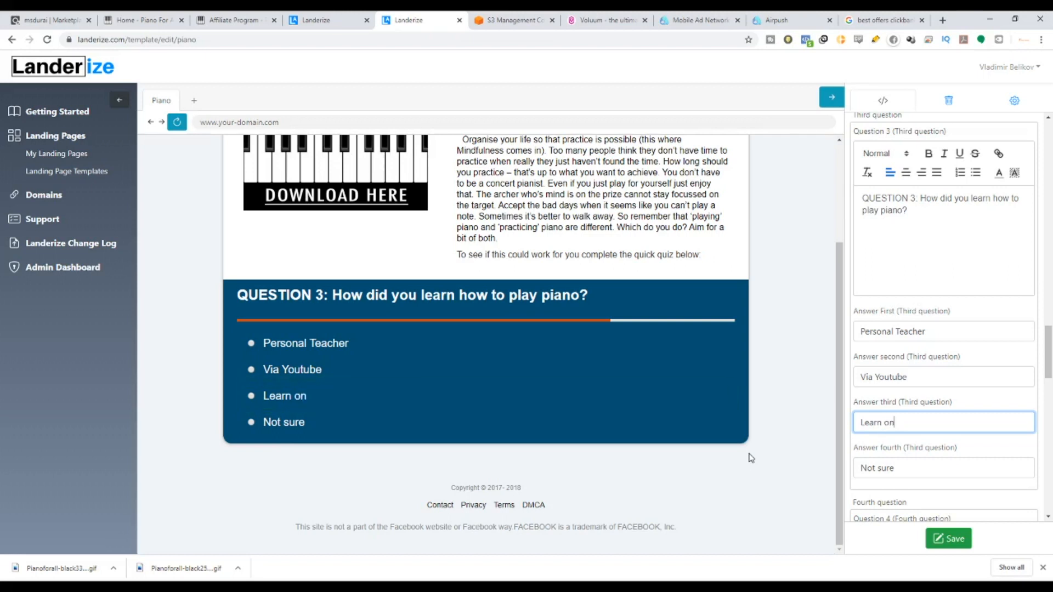
pyautogui.write(' my own')
pyautogui.press('Tab')
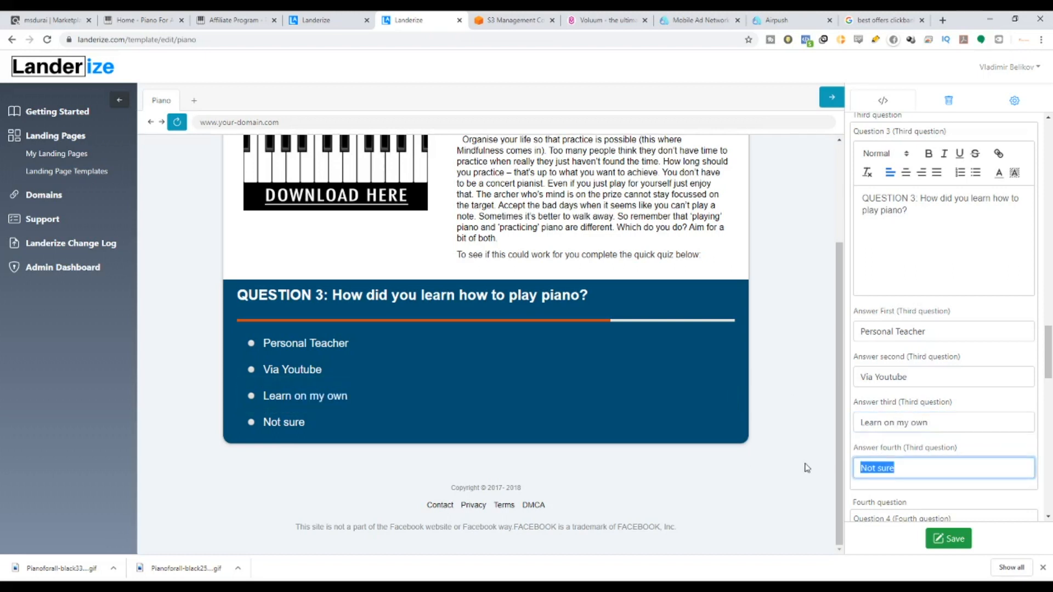
pyautogui.write('Do')
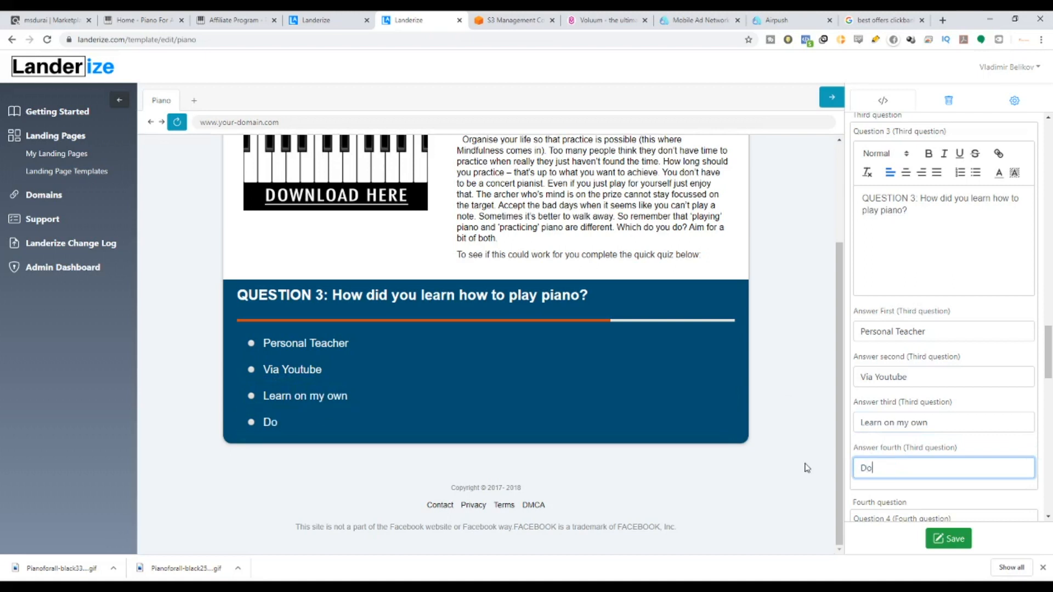
pyautogui.write("n't r")
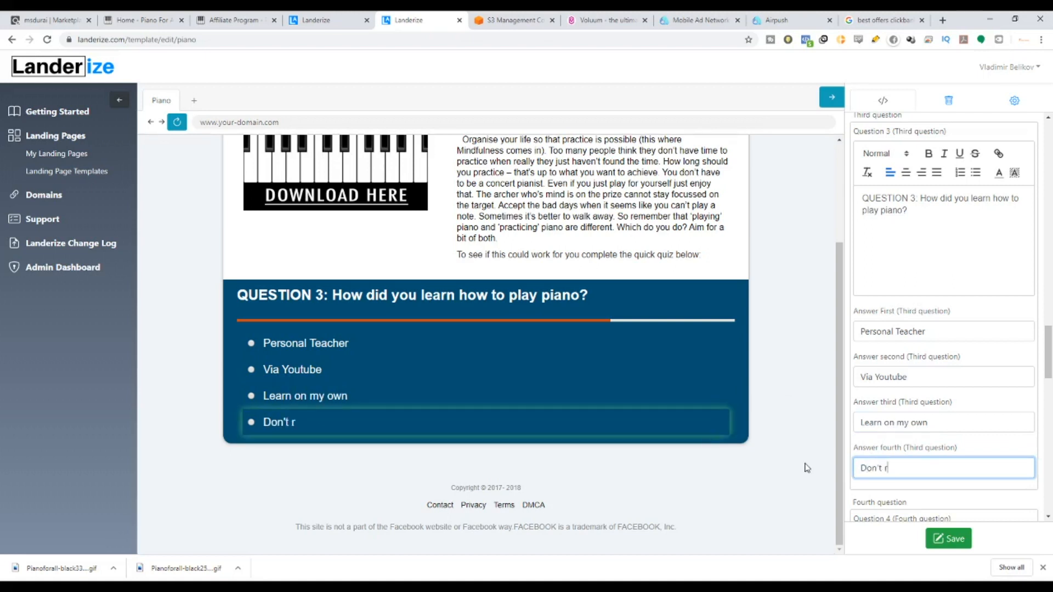
pyautogui.write('eally remember')
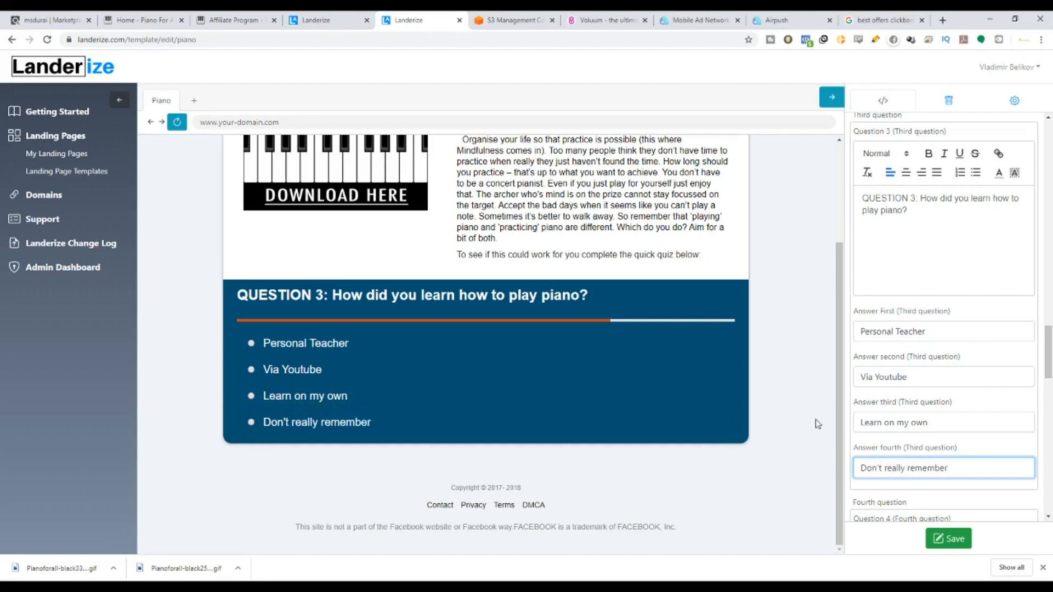
pyautogui.scroll(-2, 890, 401)
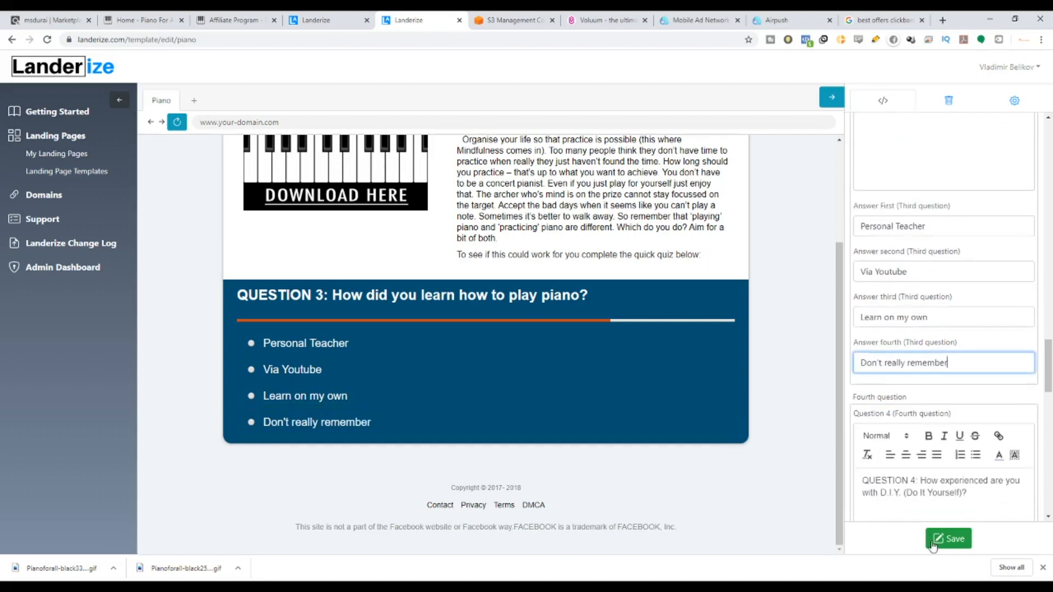
pyautogui.click(948, 538)
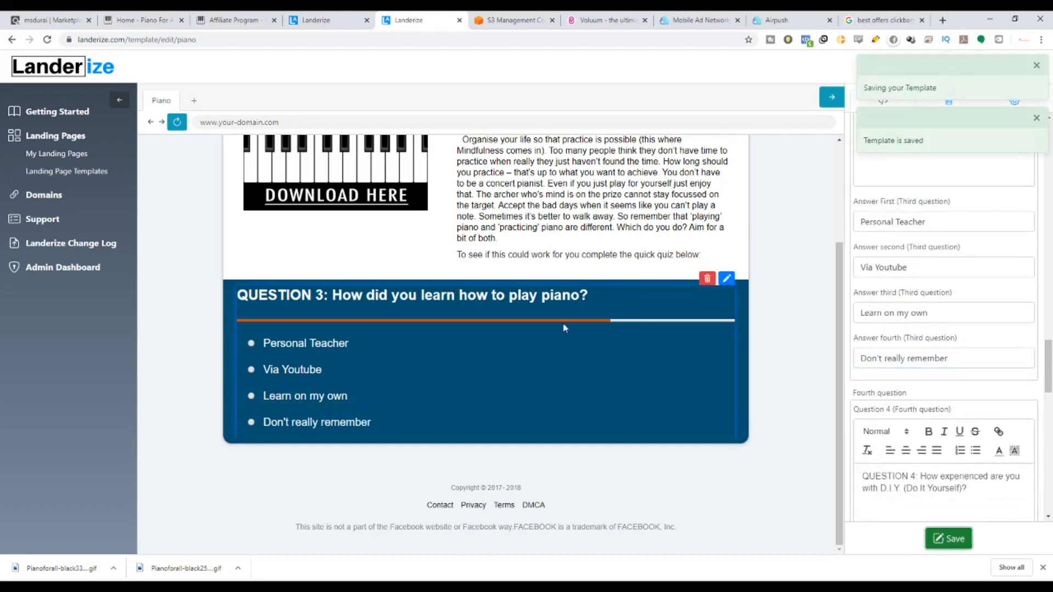
# Reword Question 4 by replacing 'D.I.Y. (Do It Yourself)' with 'piano'.
pyautogui.click(540, 361)
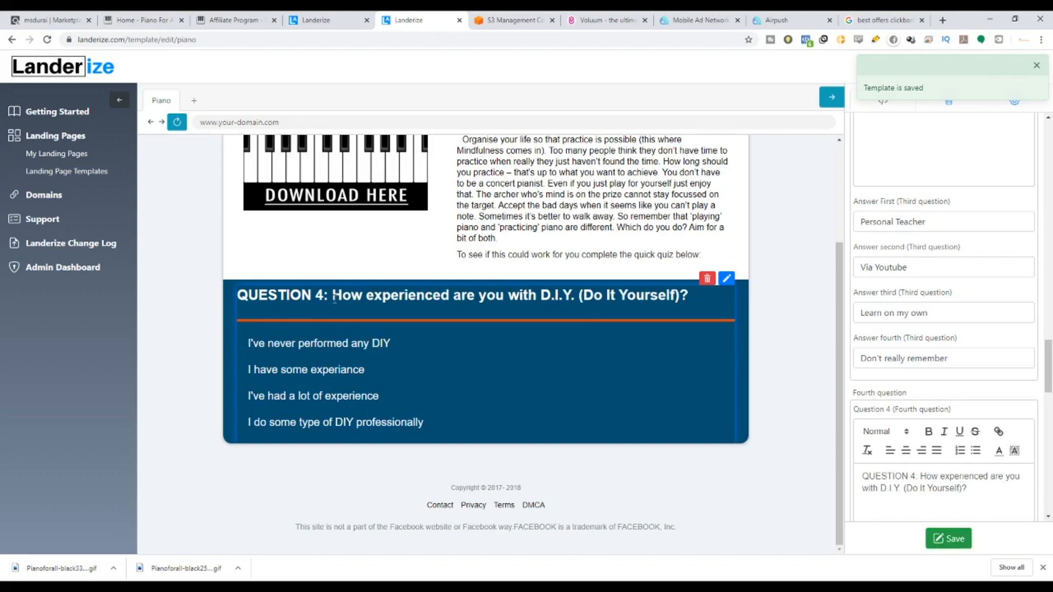
pyautogui.moveTo(337, 297); pyautogui.dragTo(677, 296)
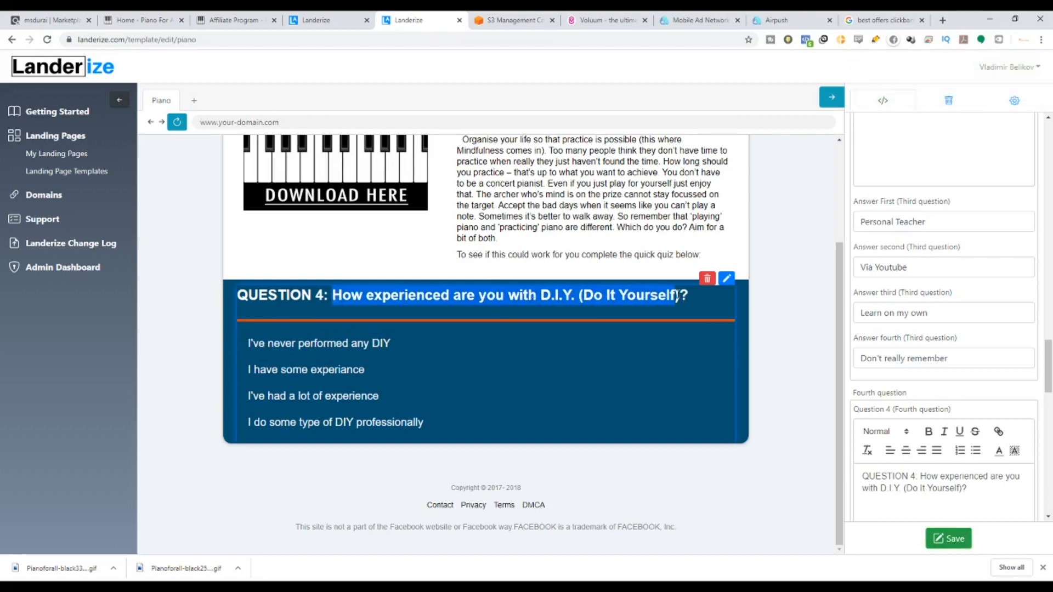
pyautogui.scroll(-4, 928, 439)
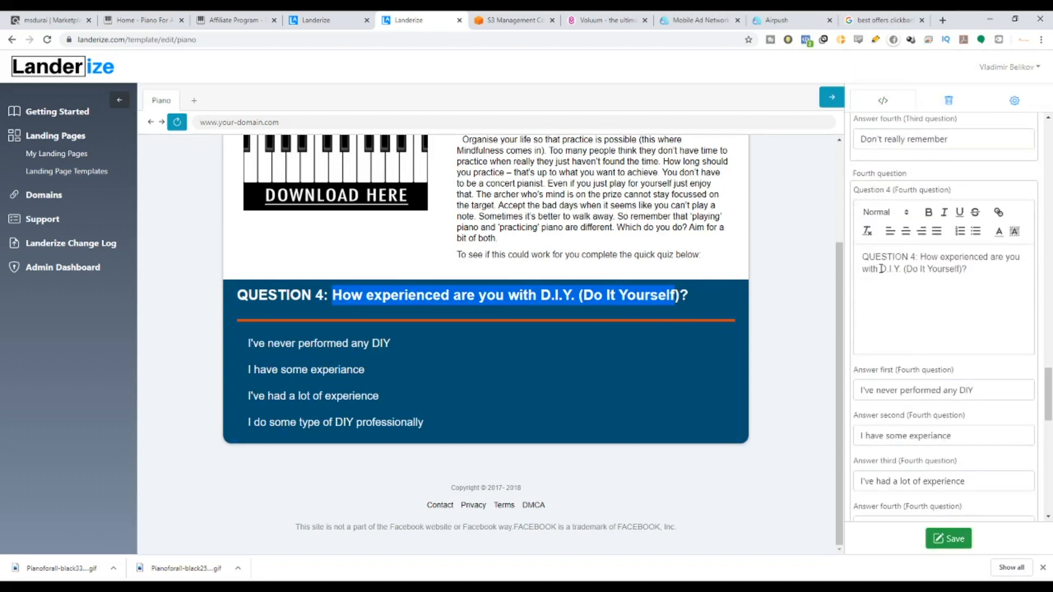
pyautogui.moveTo(881, 268); pyautogui.dragTo(962, 278)
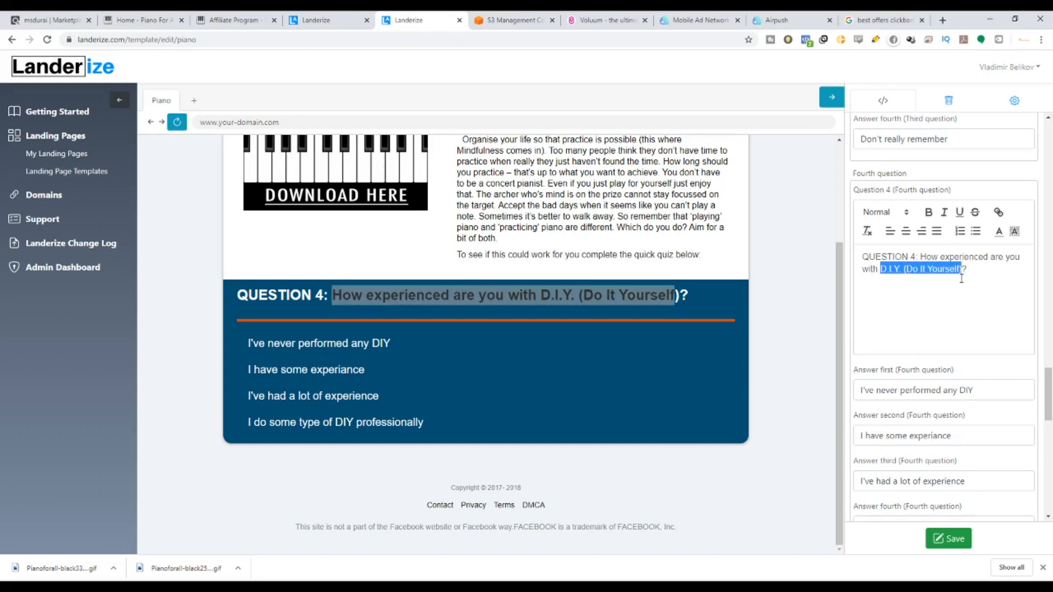
pyautogui.write('piano')
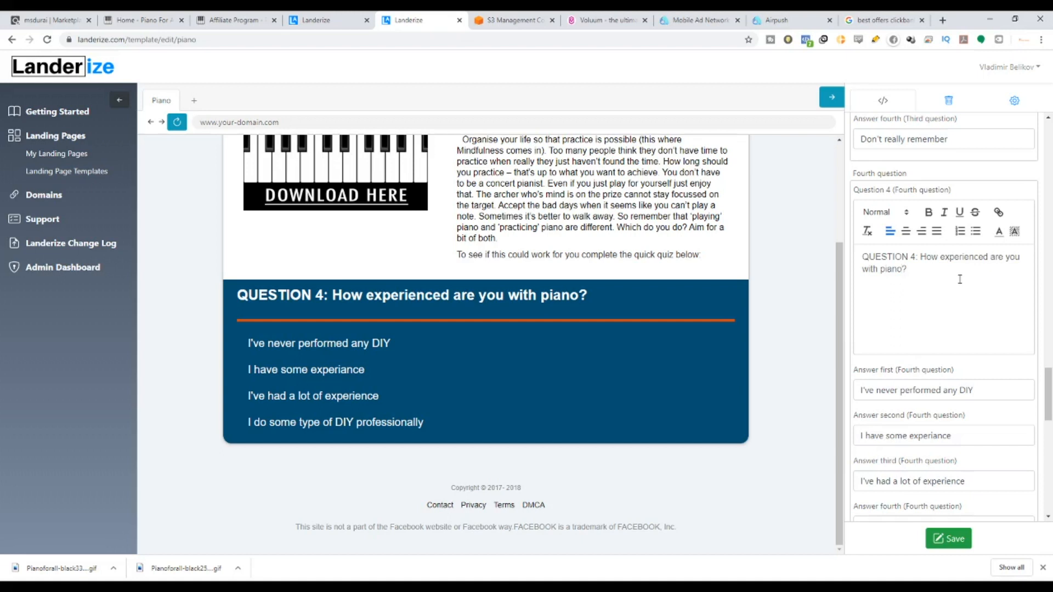
# Change Question 4's first answer to 'I've never performed before'.
pyautogui.click(993, 391)
pyautogui.hotkey('ctrl', 'shift', 'Left')
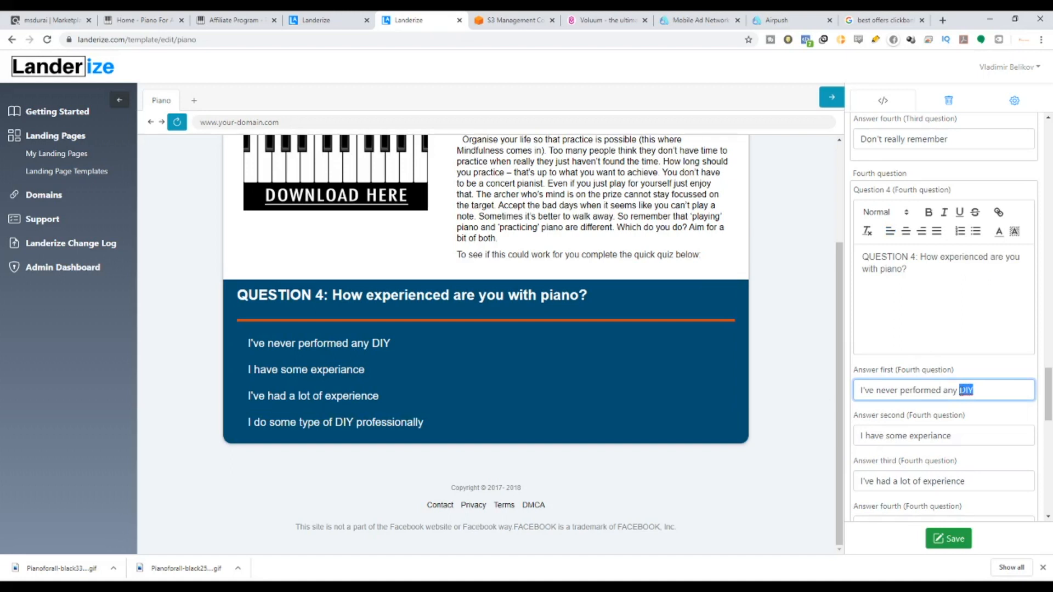
pyautogui.press('BackSpace')
pyautogui.hotkey('ctrl', 'BackSpace')
pyautogui.write('before')
# Set the fourth answer to 'I wish not to talk about it' and save the template.
pyautogui.scroll(-2, 968, 400)
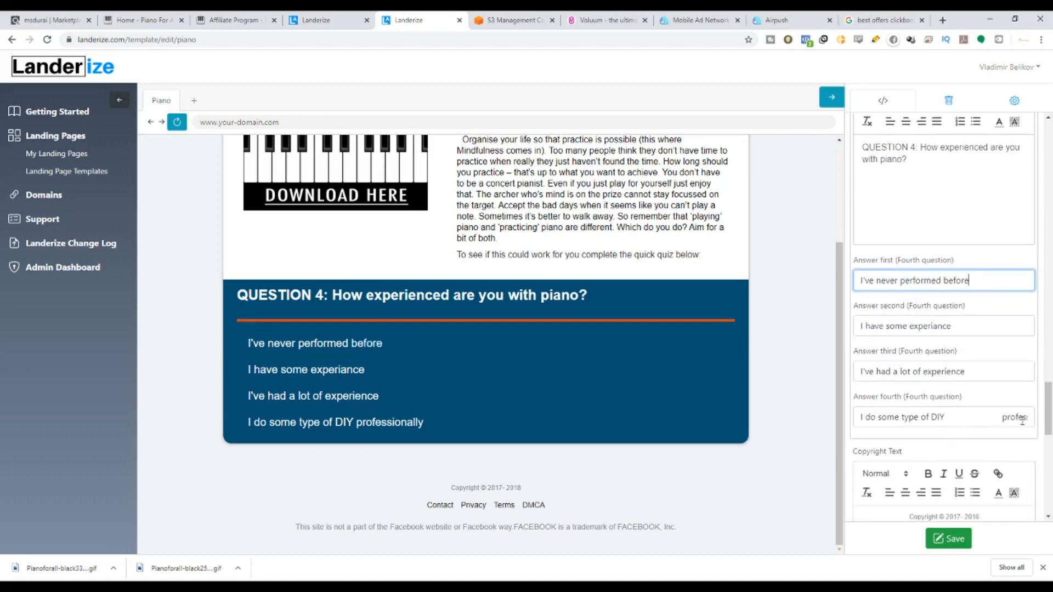
pyautogui.moveTo(854, 417); pyautogui.dragTo(1048, 428)
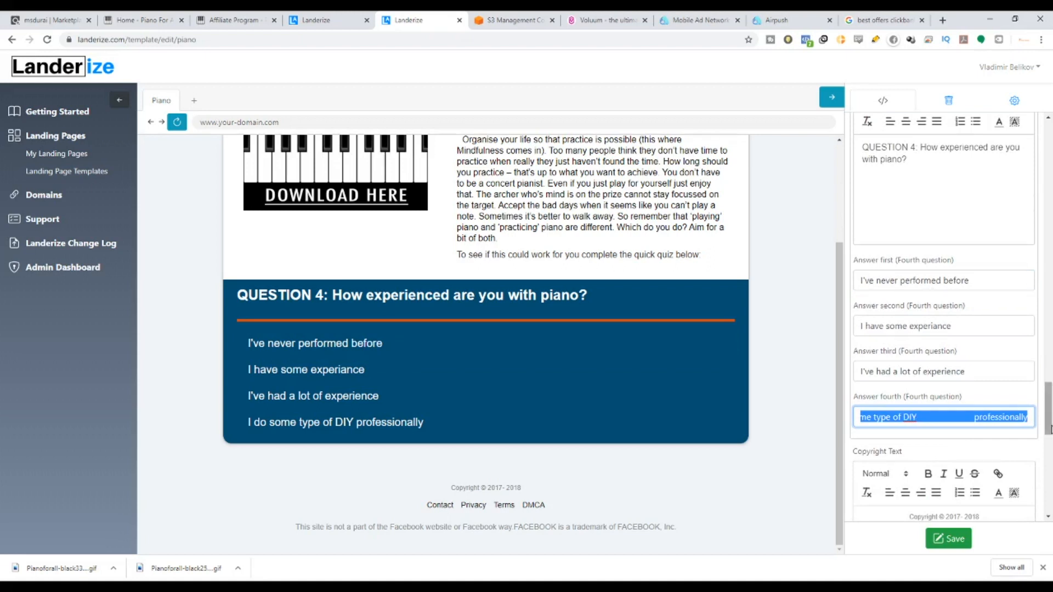
pyautogui.write('I wish ')
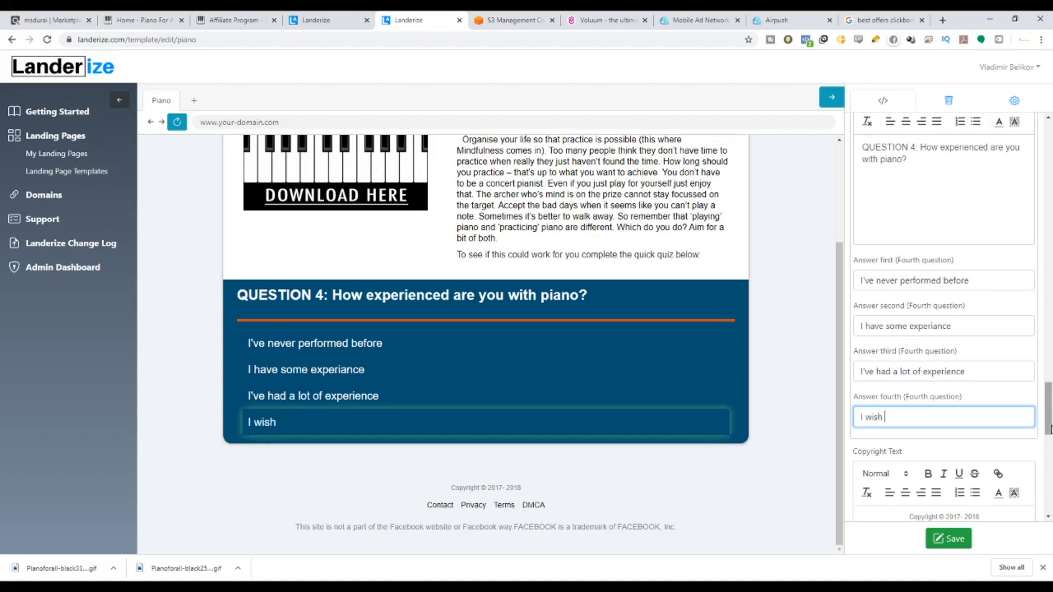
pyautogui.write('not to talk about it')
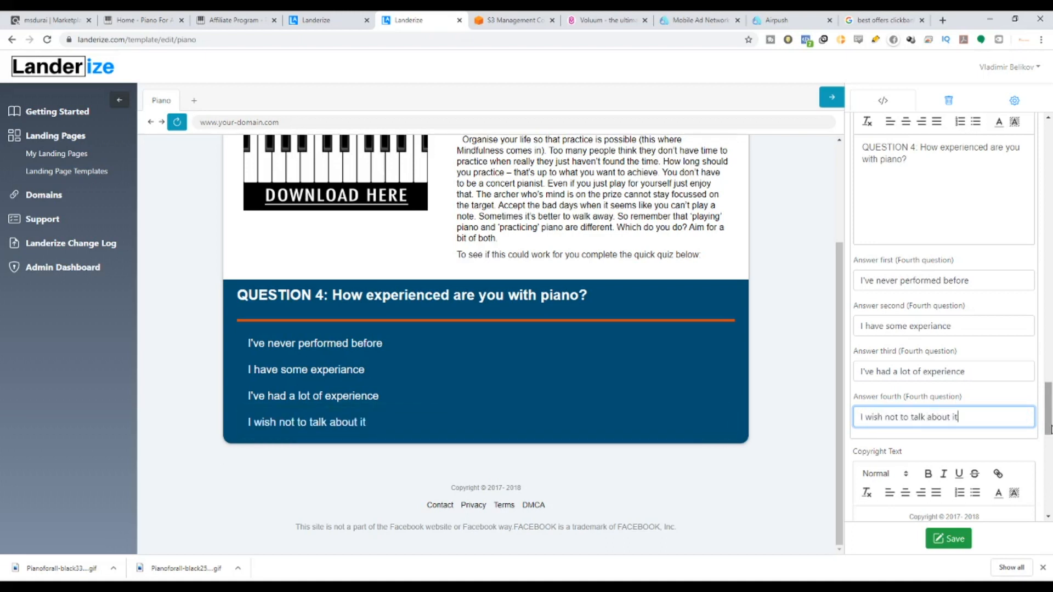
pyautogui.scroll(-3, 1050, 430)
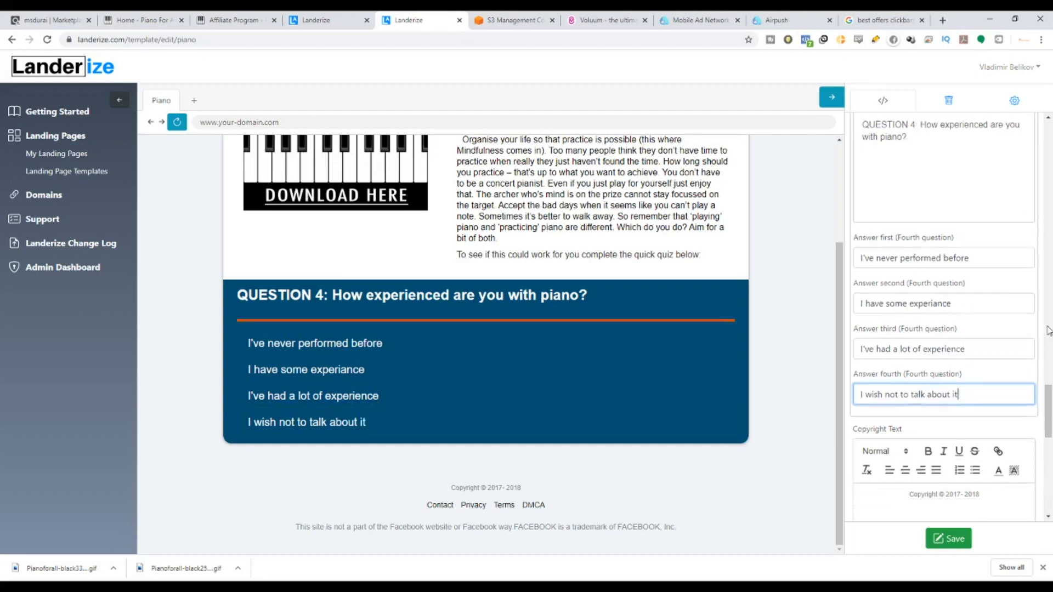
pyautogui.click(950, 538)
pyautogui.scroll(3, 340, 360)
# Change the footer copyright year from 2018 to 2020, reading 2017- 2020.
pyautogui.scroll(5, 874, 417)
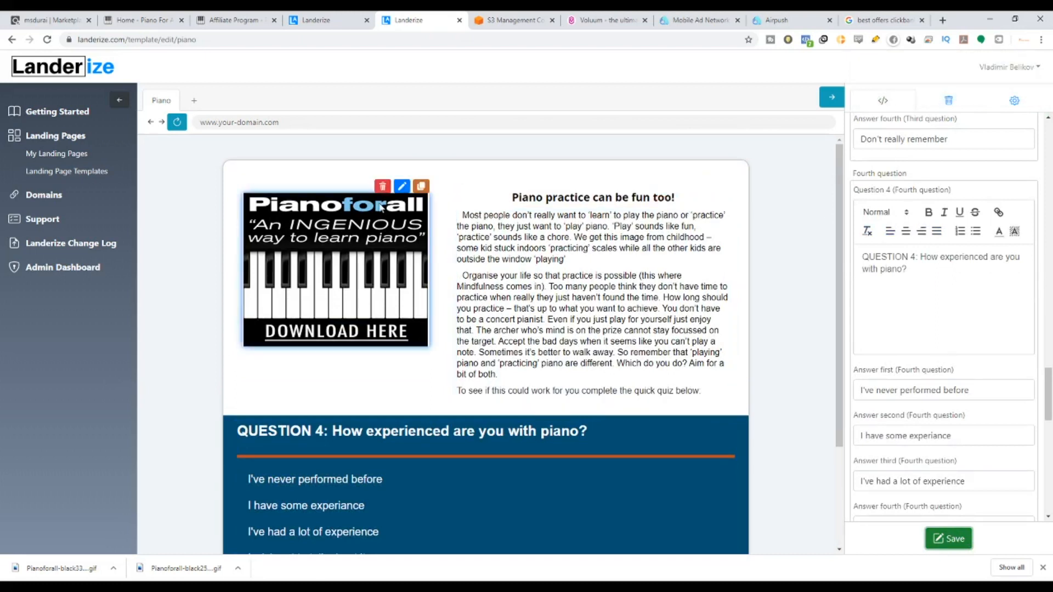
pyautogui.scroll(-3, 335, 331)
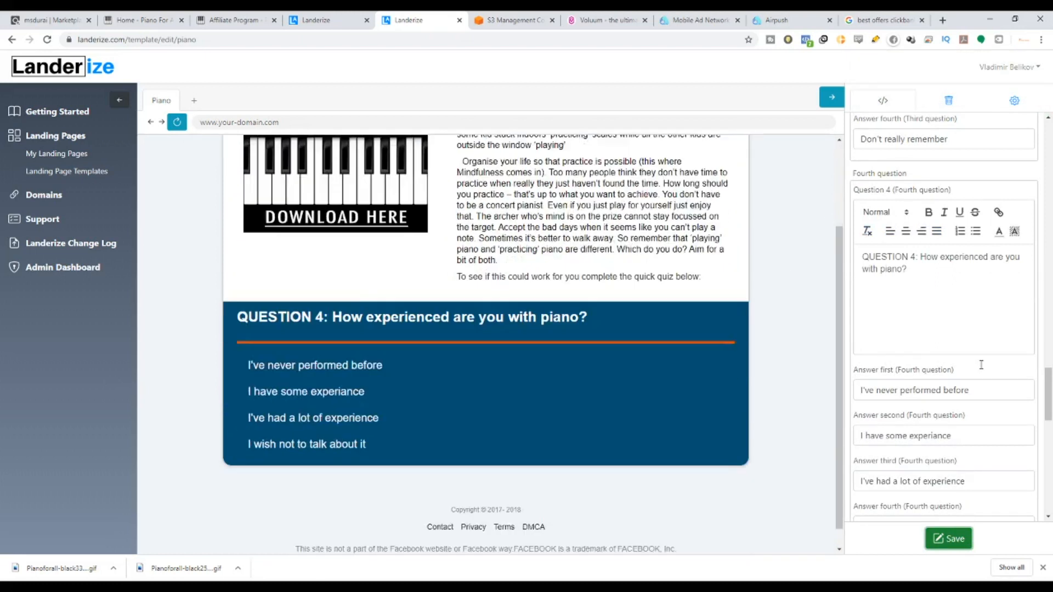
pyautogui.scroll(-3, 928, 395)
pyautogui.scroll(-2, 927, 396)
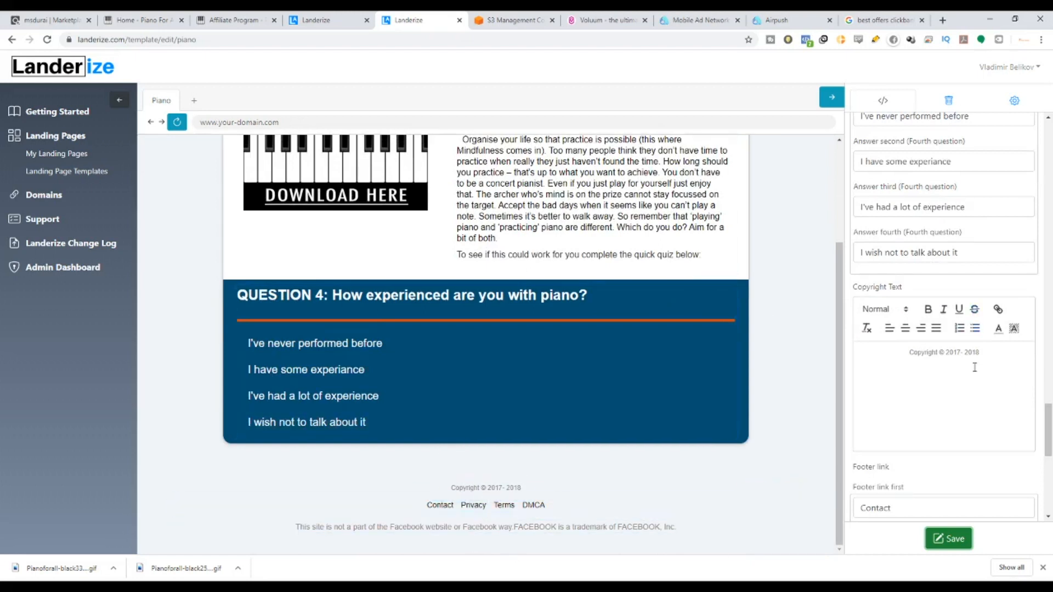
pyautogui.moveTo(987, 353); pyautogui.dragTo(976, 355)
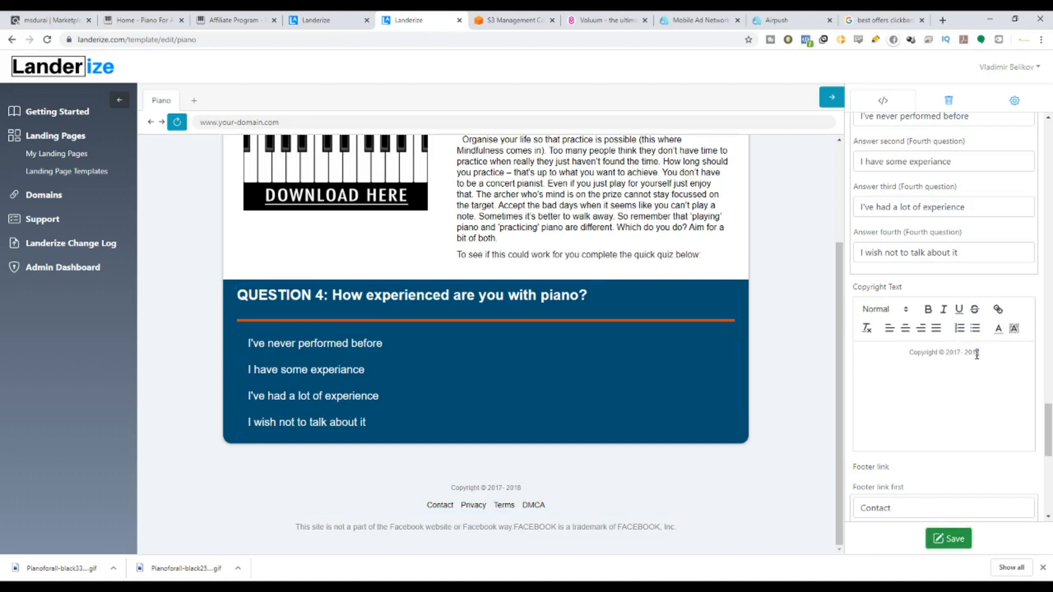
pyautogui.write('20')
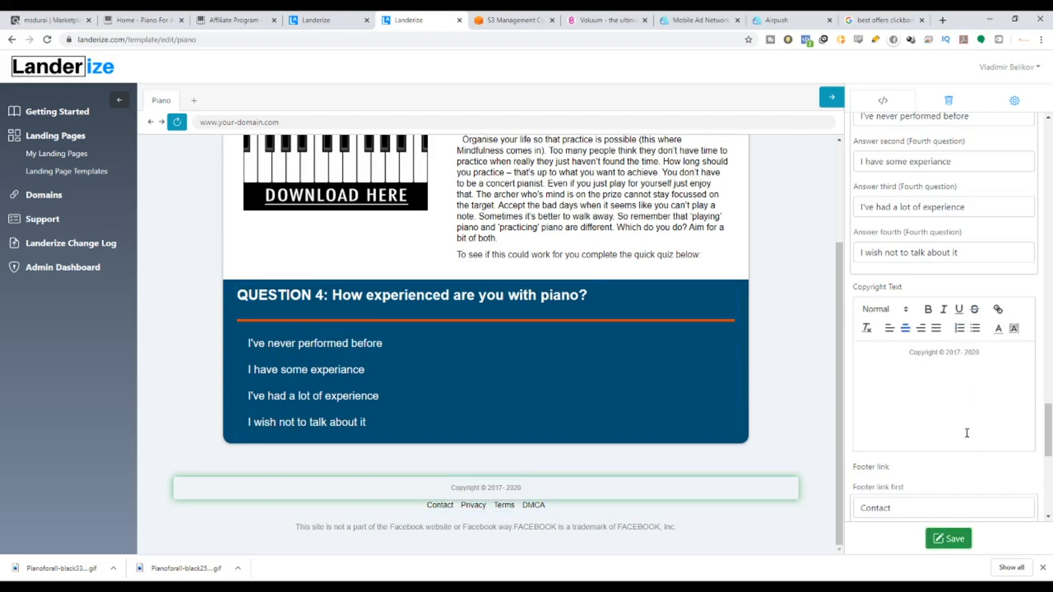
pyautogui.scroll(-4, 968, 432)
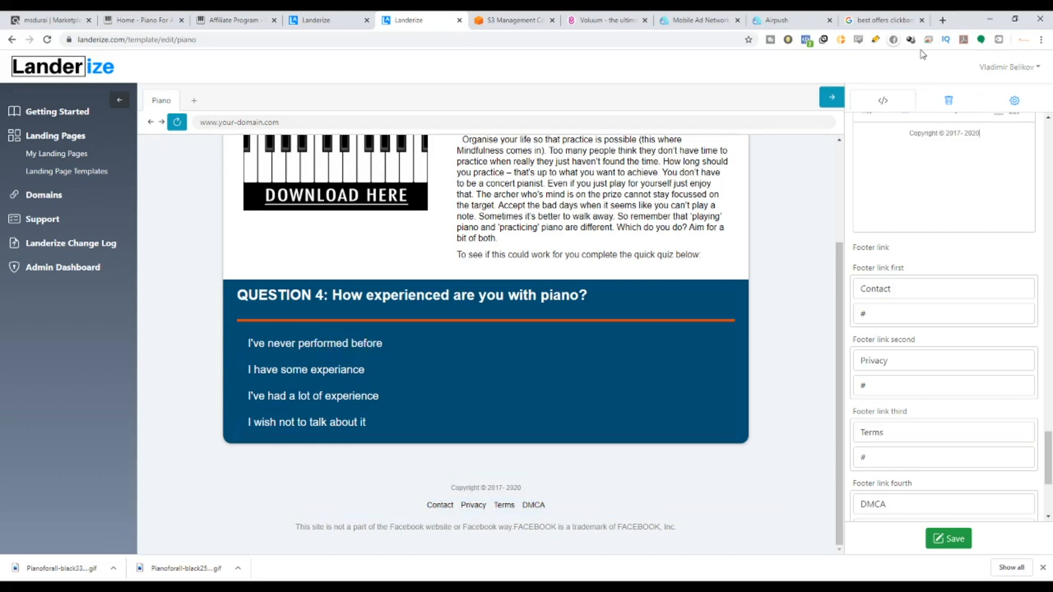
pyautogui.click(897, 20)
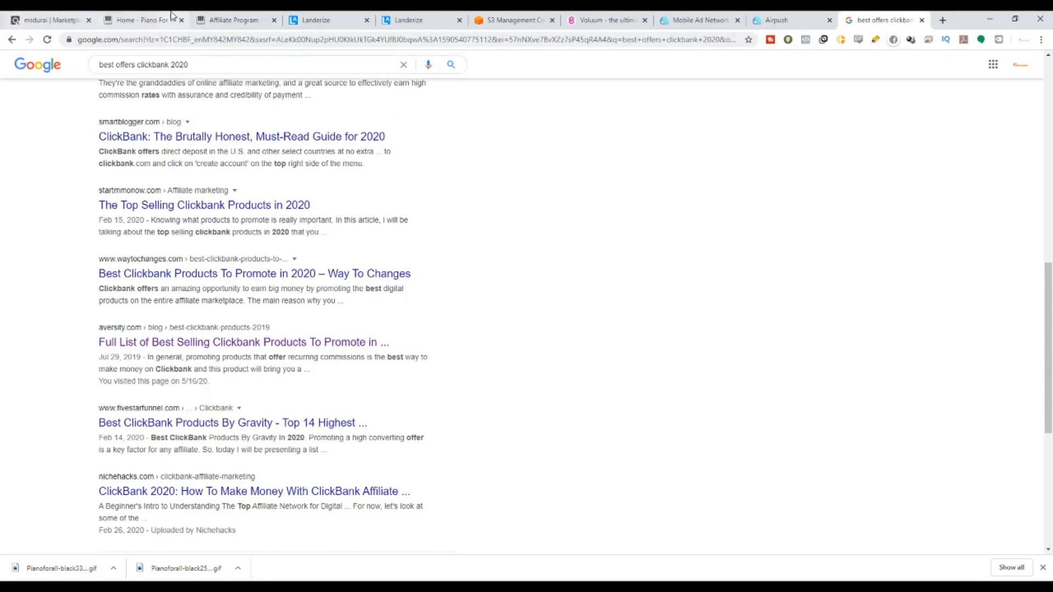
pyautogui.click(417, 20)
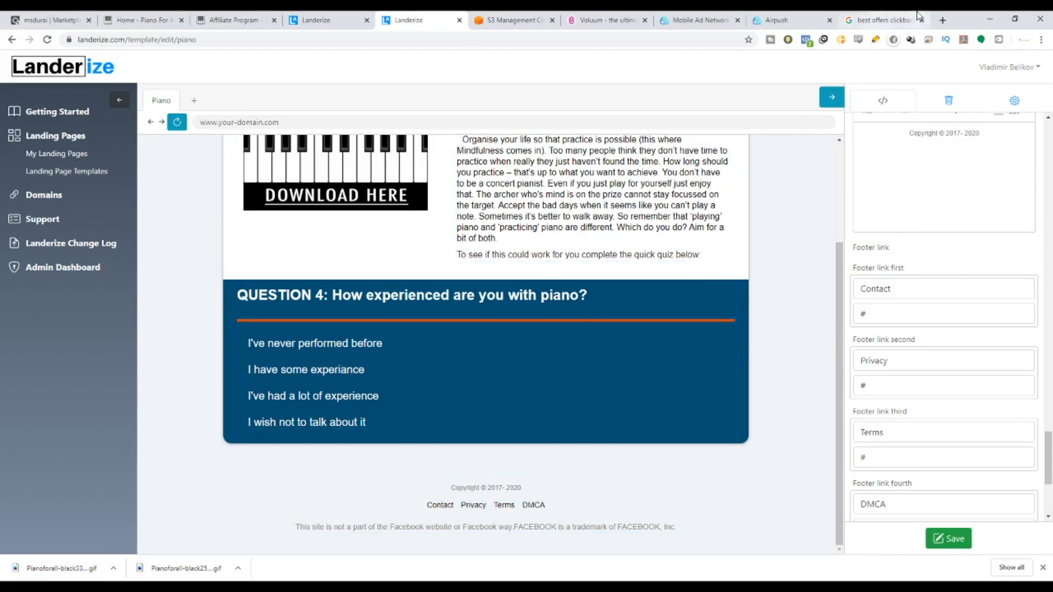
# Go through the footer's copyright and Contact, Privacy, Terms link fields, then save the template.
pyautogui.click(913, 171)
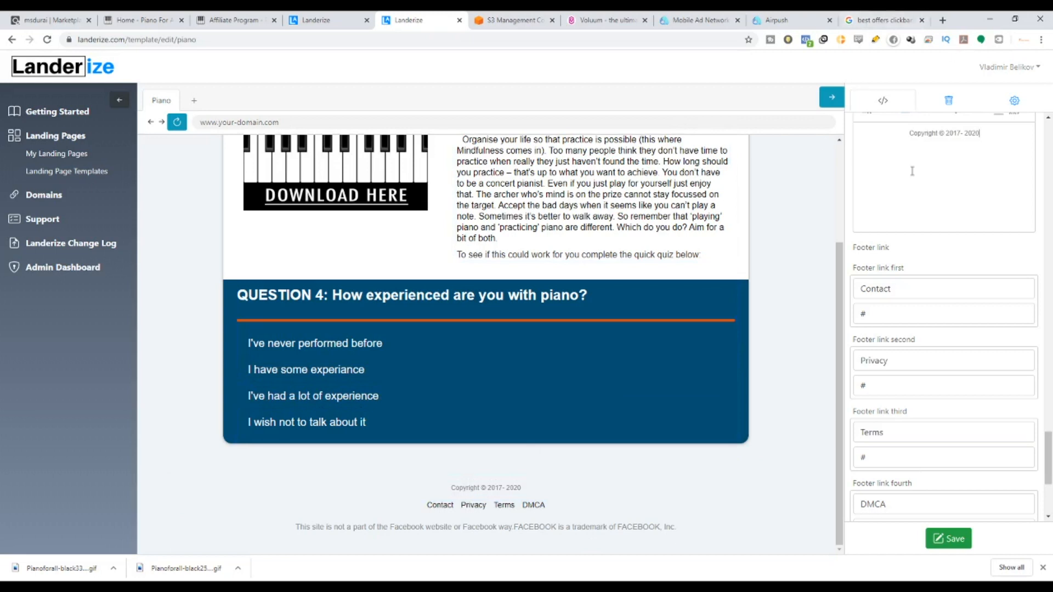
pyautogui.click(915, 310)
pyautogui.click(936, 389)
pyautogui.click(937, 455)
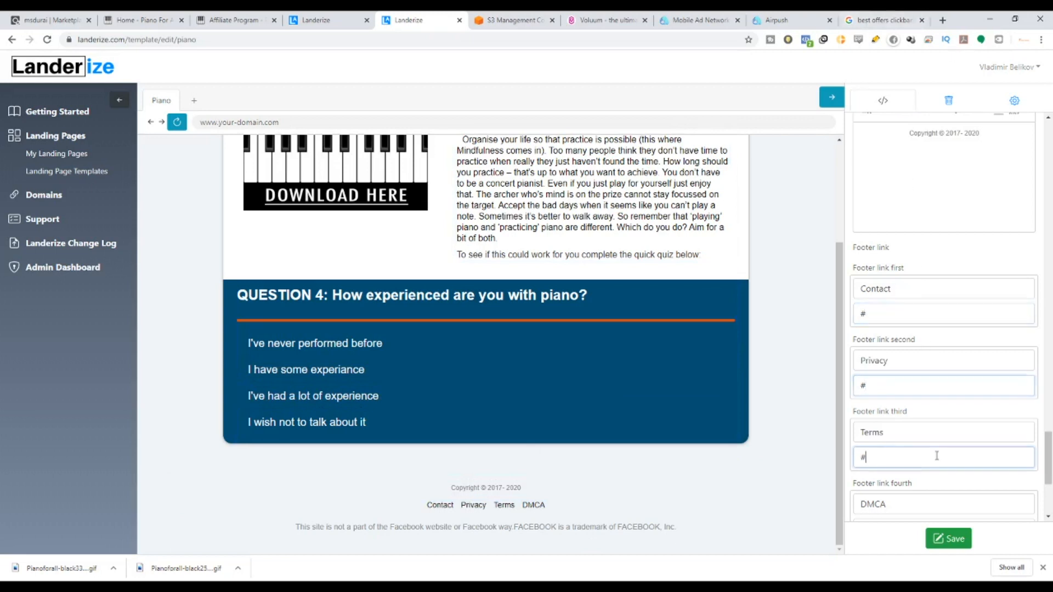
pyautogui.scroll(-3, 937, 455)
pyautogui.click(955, 539)
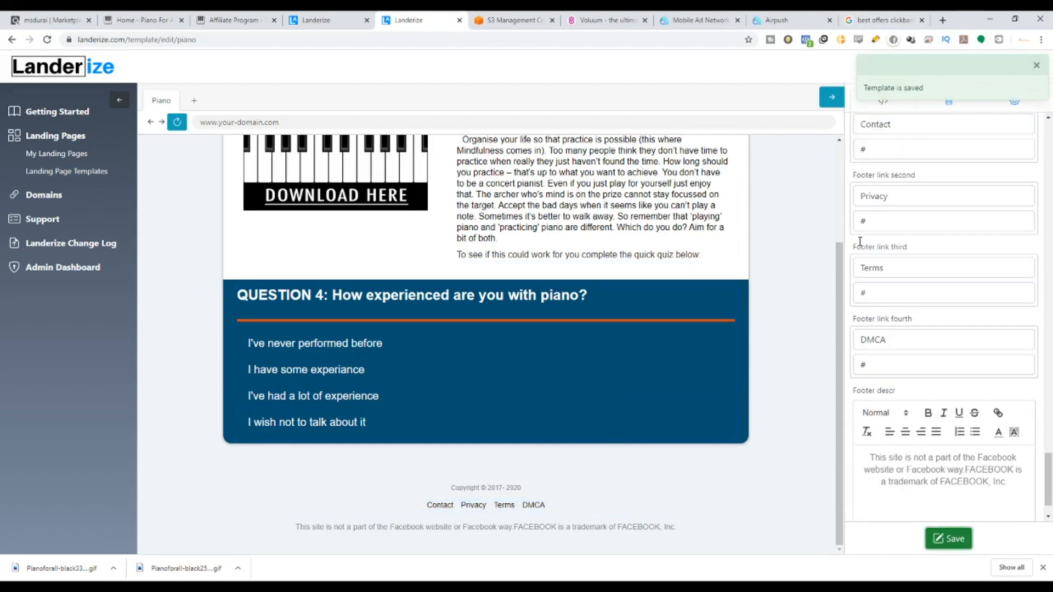
# Delete the footer's Contact/Privacy/Terms/DMCA links row and the Facebook disclaimer, then save.
pyautogui.scroll(2, 857, 283)
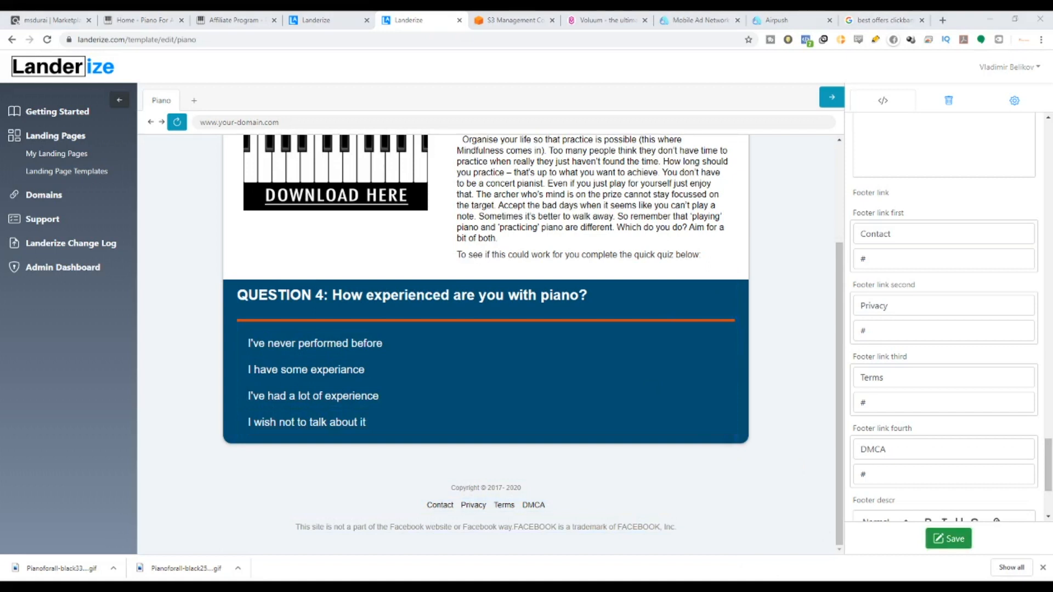
pyautogui.click(914, 15)
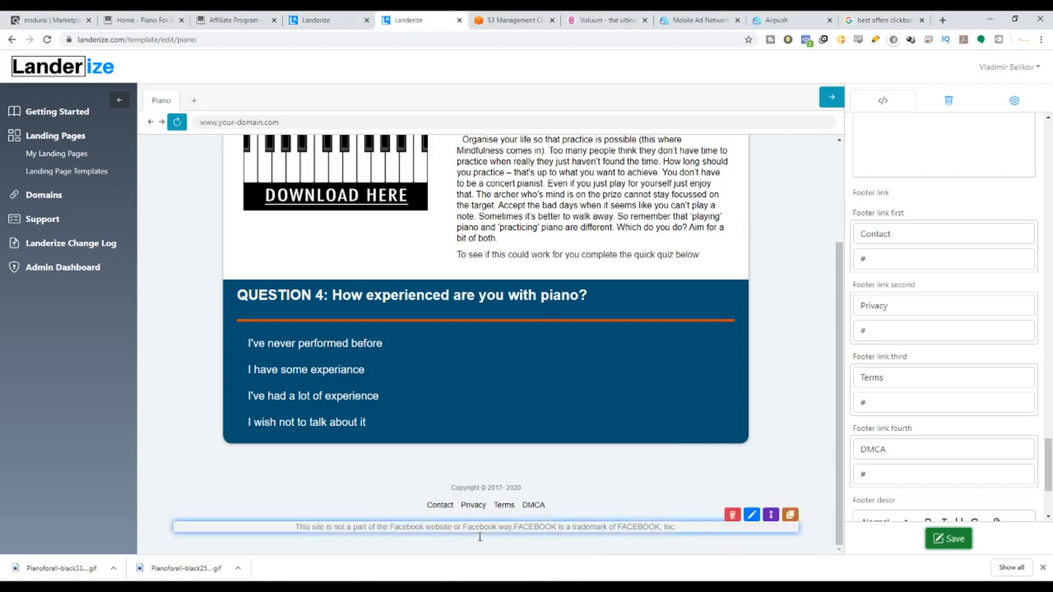
pyautogui.moveTo(631, 509)
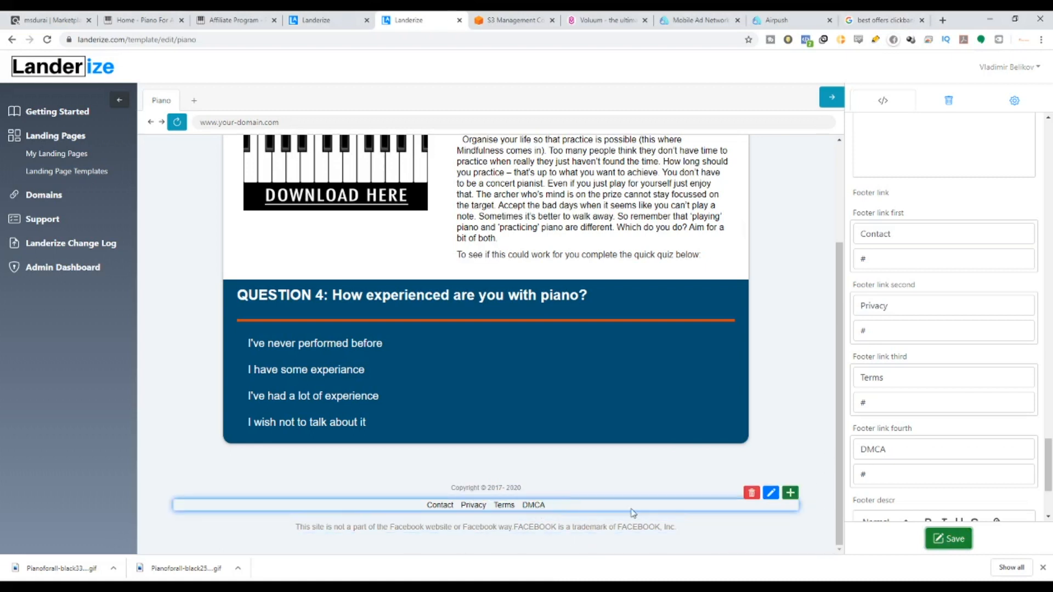
pyautogui.click(752, 493)
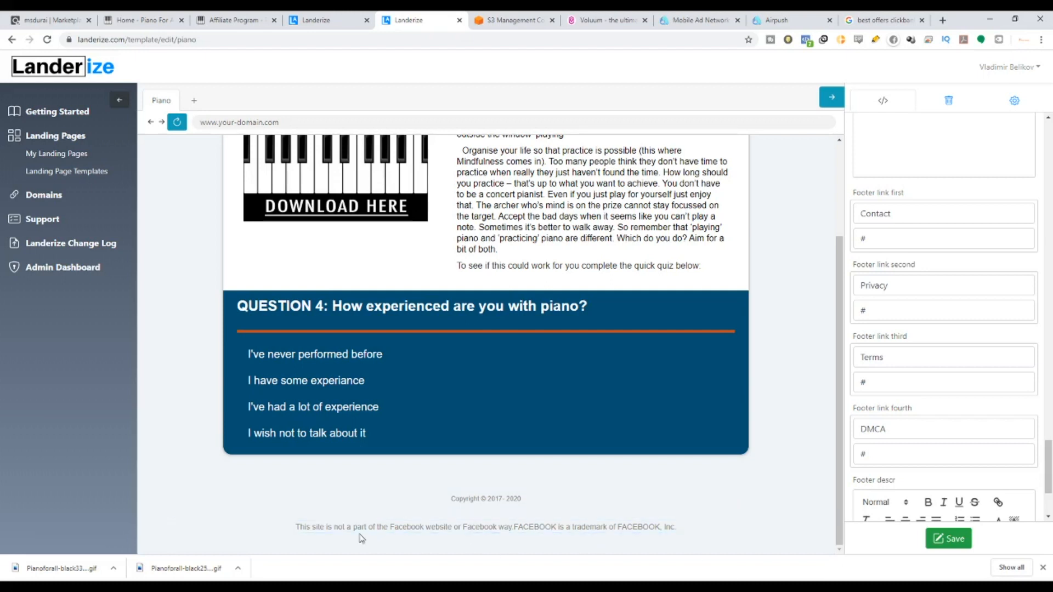
pyautogui.moveTo(293, 535)
pyautogui.moveTo(296, 530); pyautogui.dragTo(681, 535)
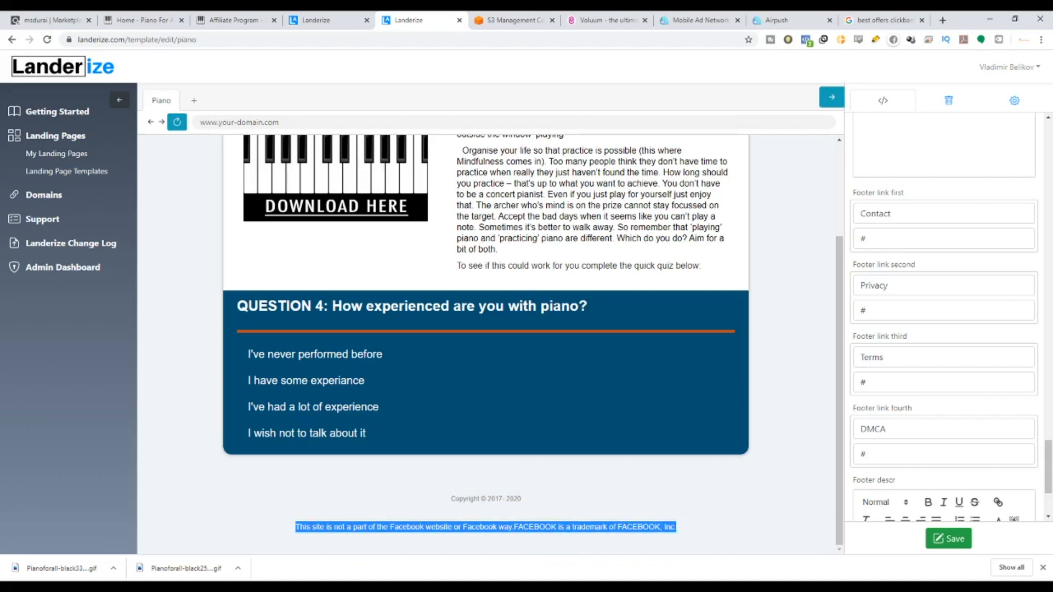
pyautogui.click(1042, 567)
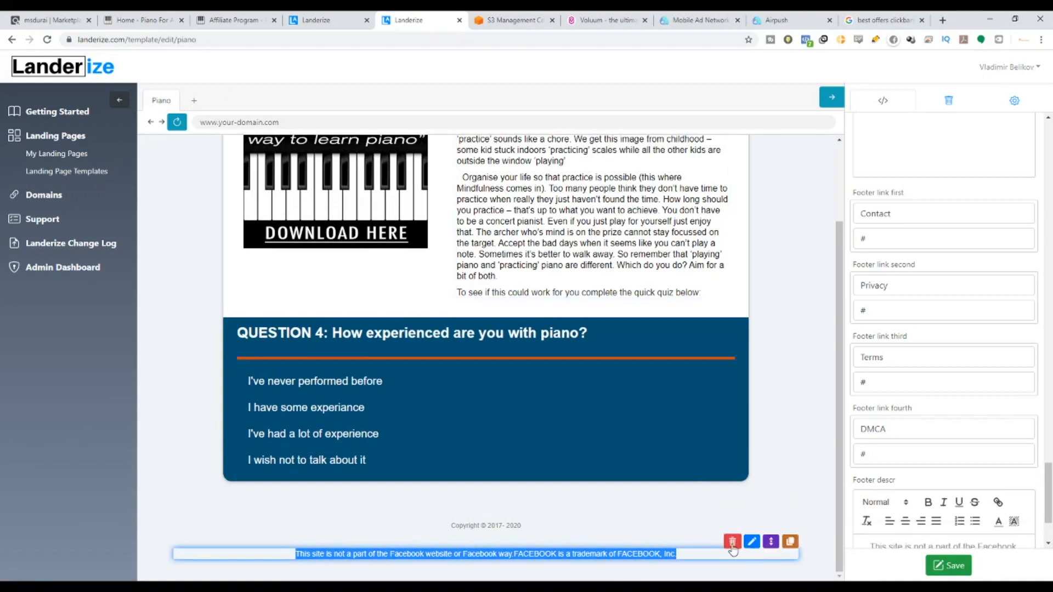
pyautogui.scroll(3, 696, 493)
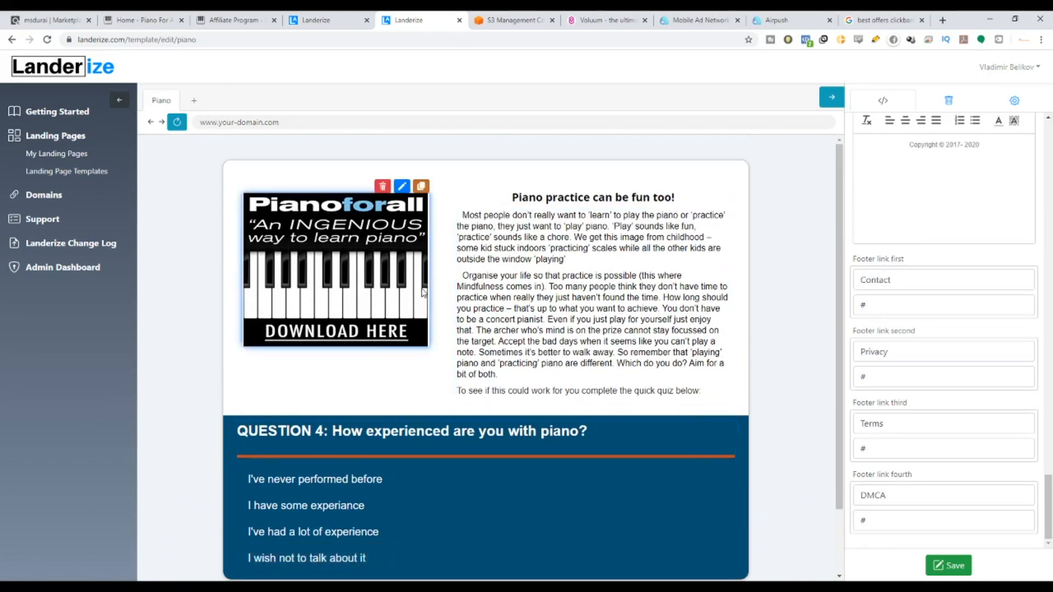
pyautogui.scroll(-3, 424, 292)
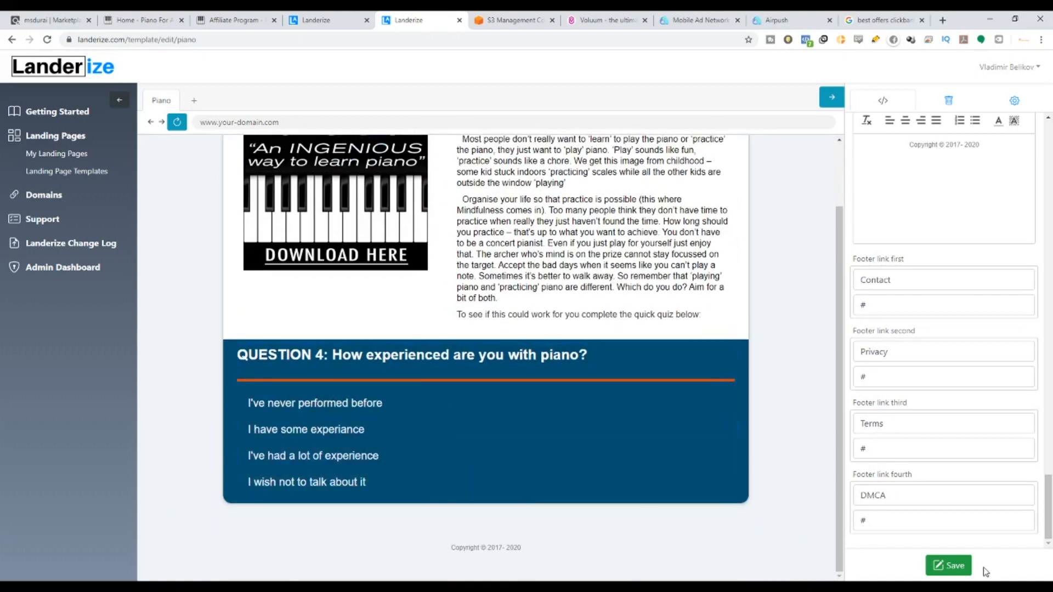
pyautogui.click(954, 566)
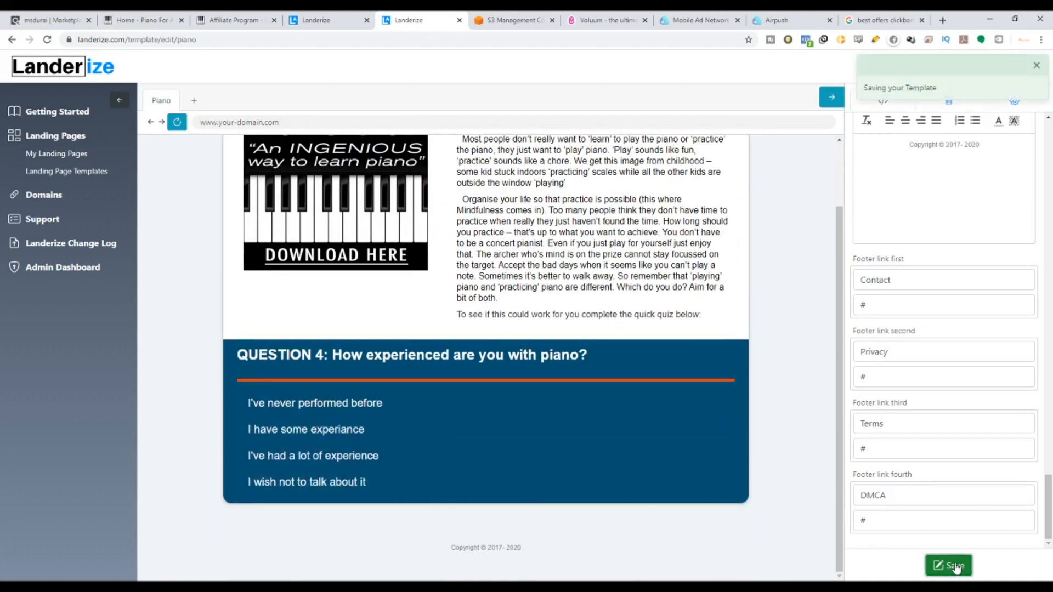
pyautogui.scroll(8, 949, 445)
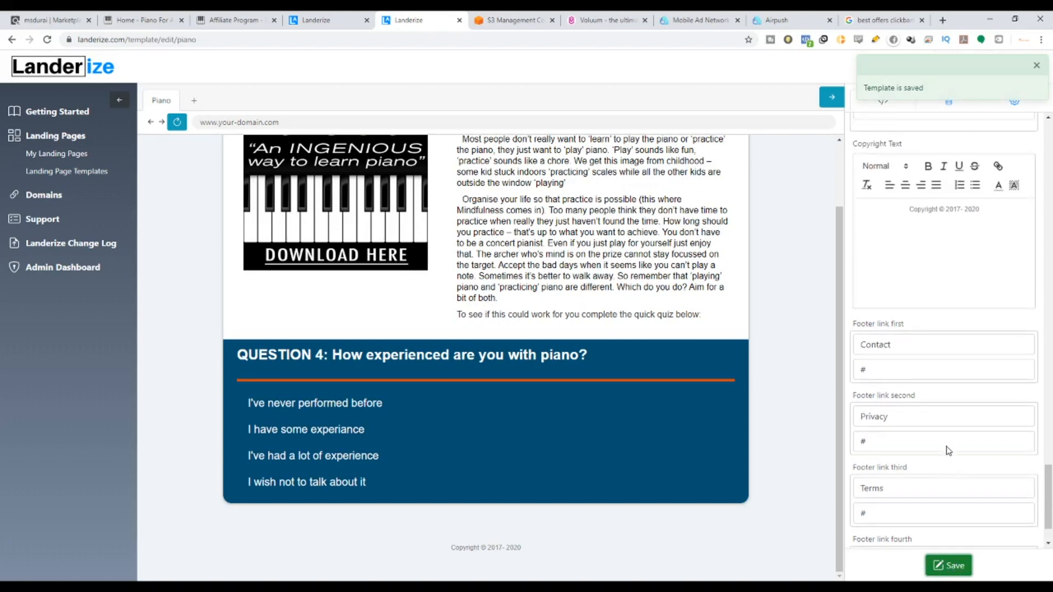
# Set page title 'Piano For All', paste the ClickBank hop link as destination URL, and save.
pyautogui.scroll(10, 954, 436)
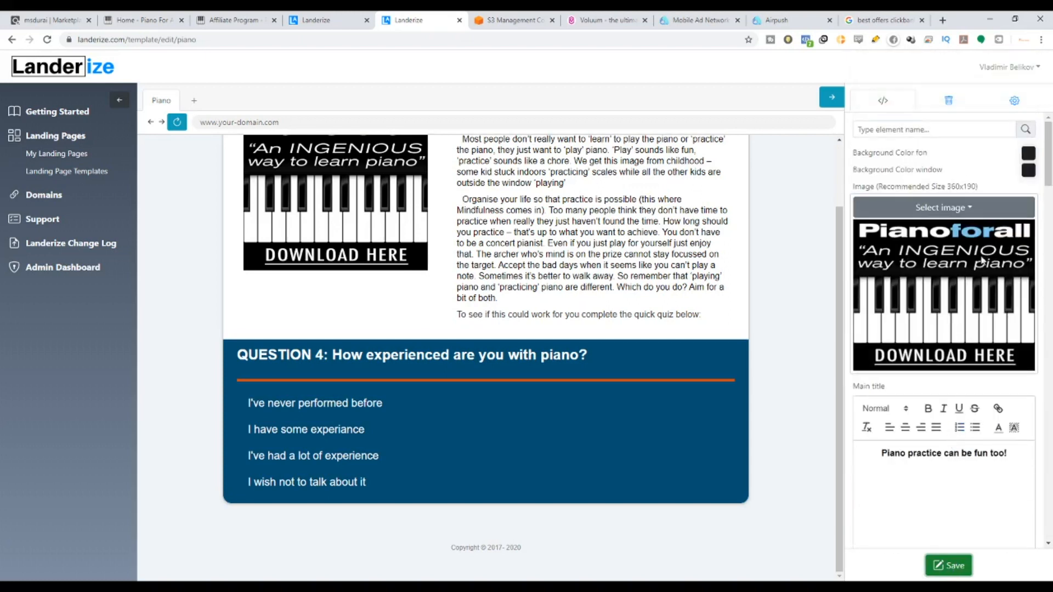
pyautogui.click(1020, 108)
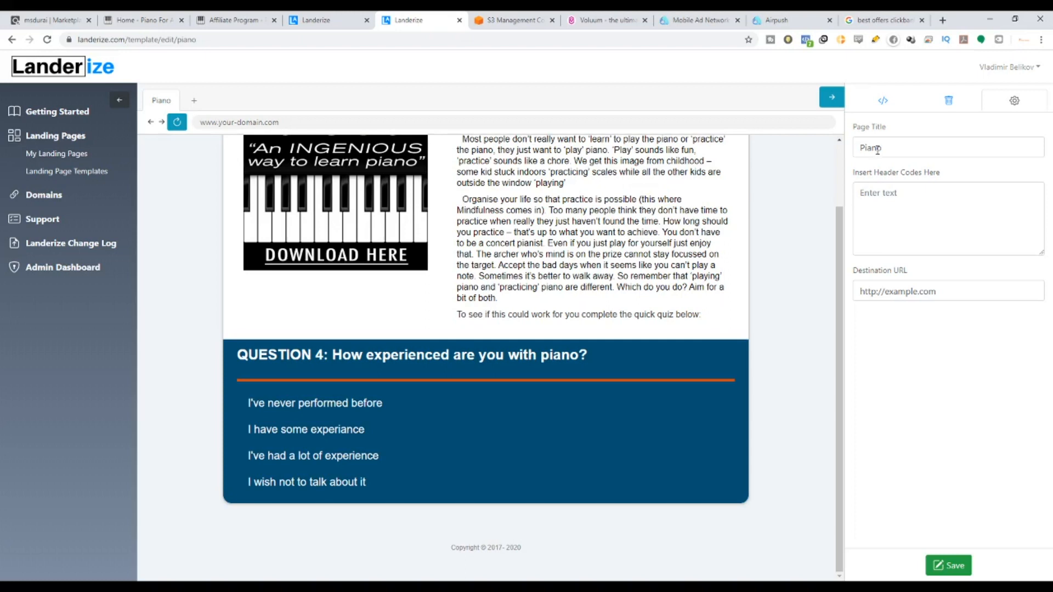
pyautogui.click(911, 148)
pyautogui.write('For ALL')
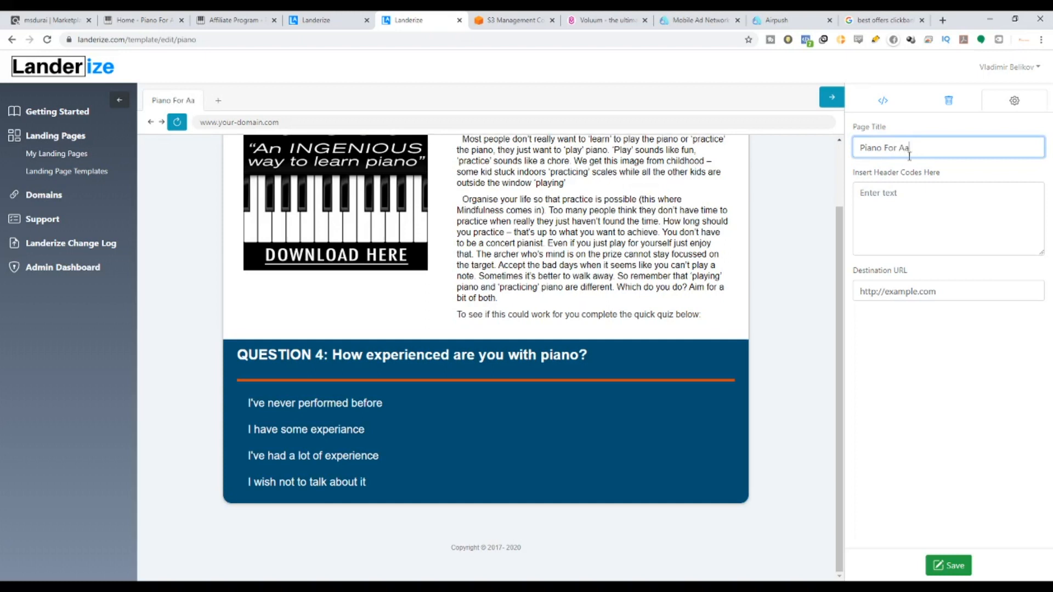
pyautogui.write('ll')
pyautogui.press('Tab')
pyautogui.press('Tab')
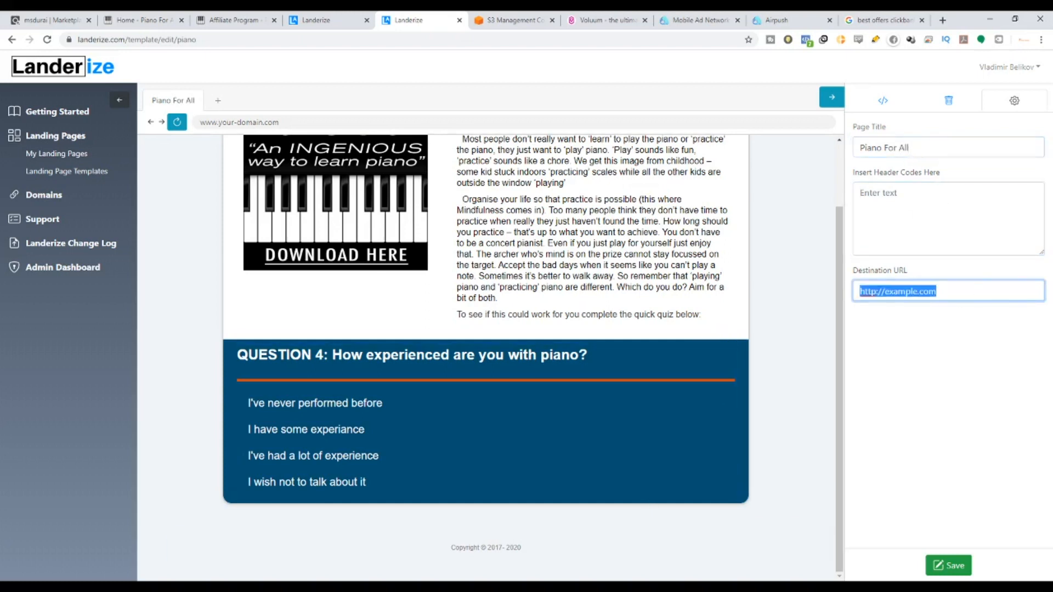
pyautogui.click(369, 587)
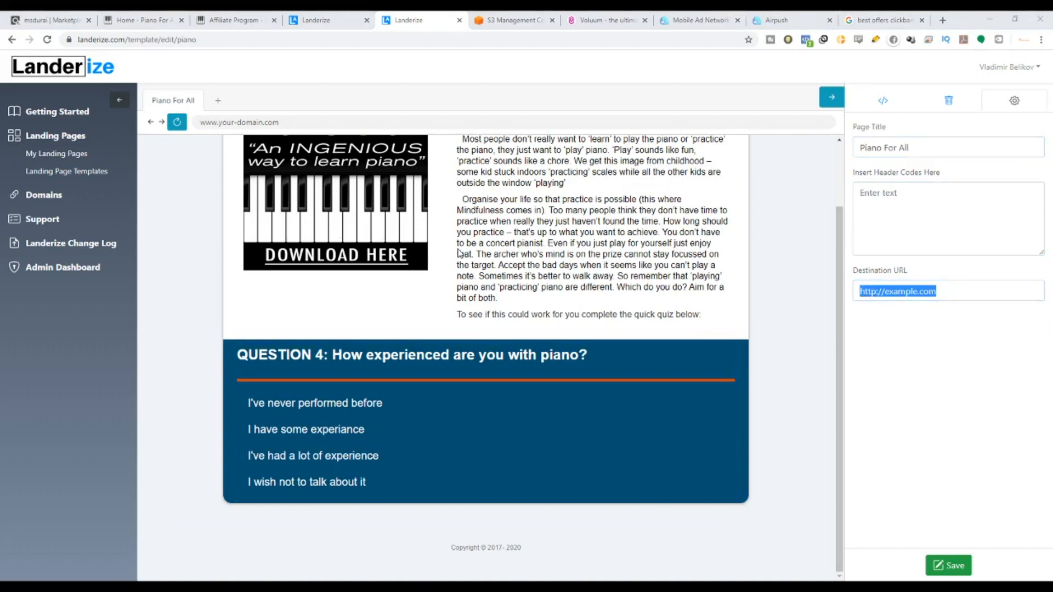
pyautogui.moveTo(965, 293); pyautogui.dragTo(818, 296)
pyautogui.hotkey('ctrl', 'v')
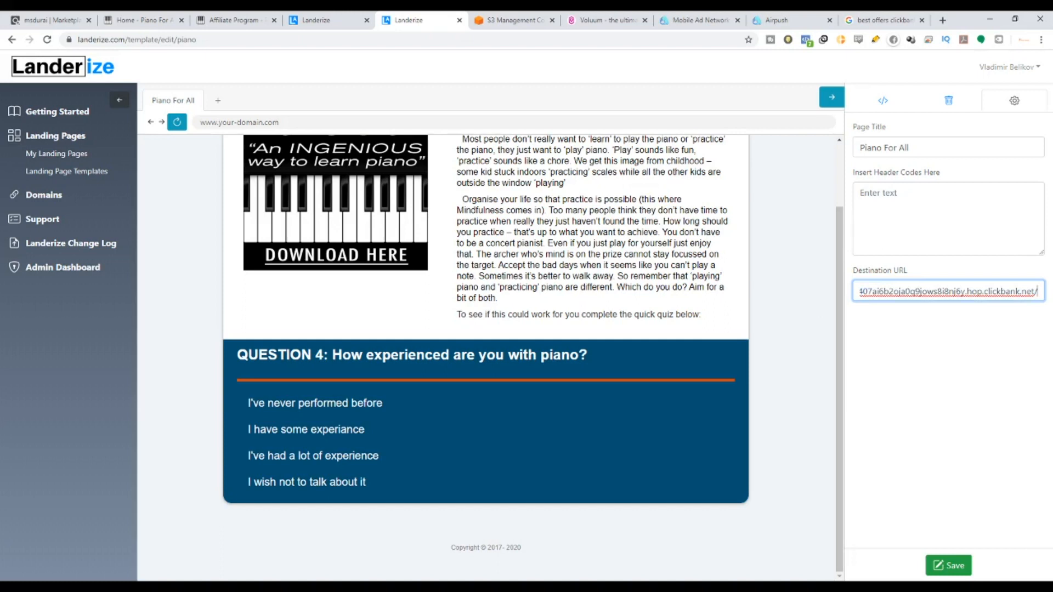
pyautogui.click(953, 565)
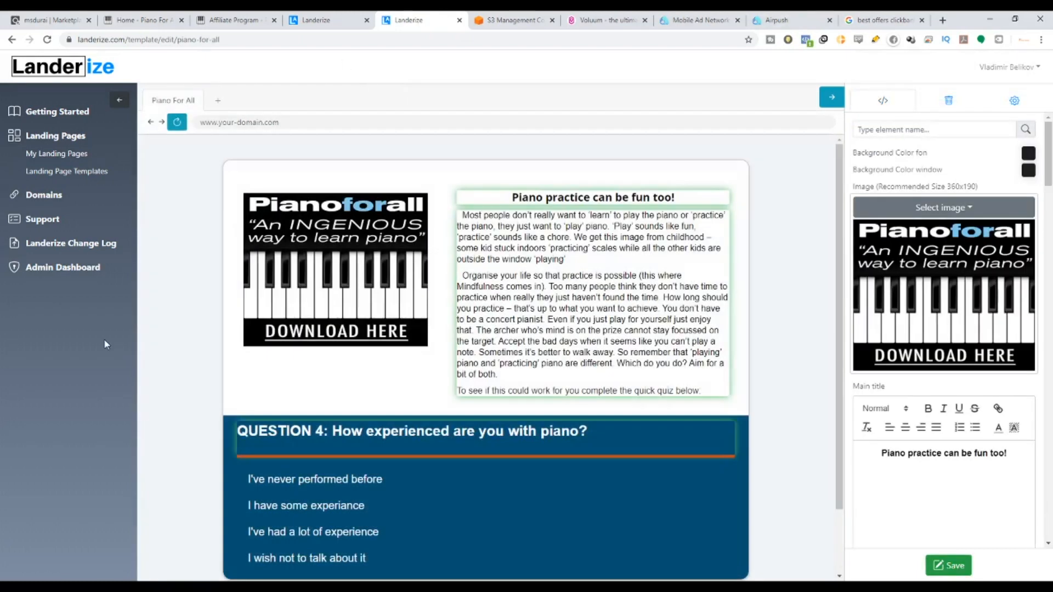
# Publish the Piano For All lander to dev-landerize and select the resulting S3 index.html link.
pyautogui.click(60, 156)
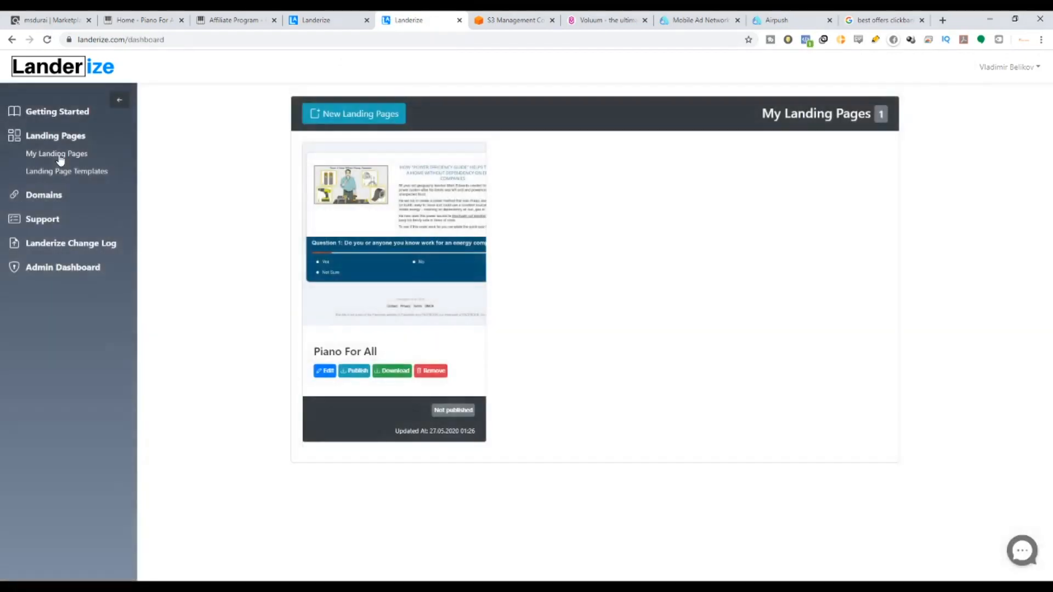
pyautogui.click(348, 372)
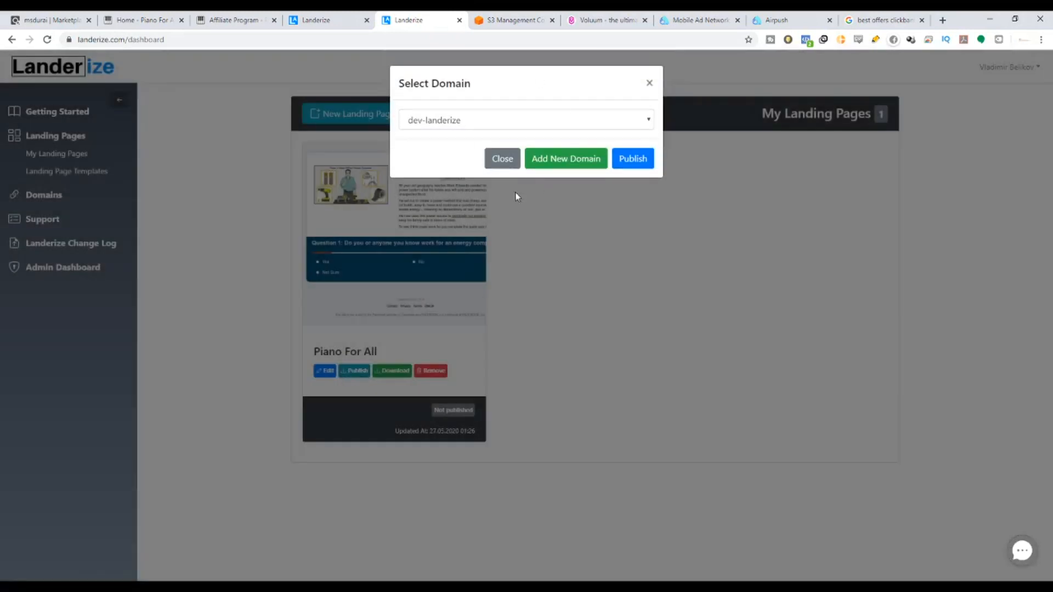
pyautogui.click(638, 129)
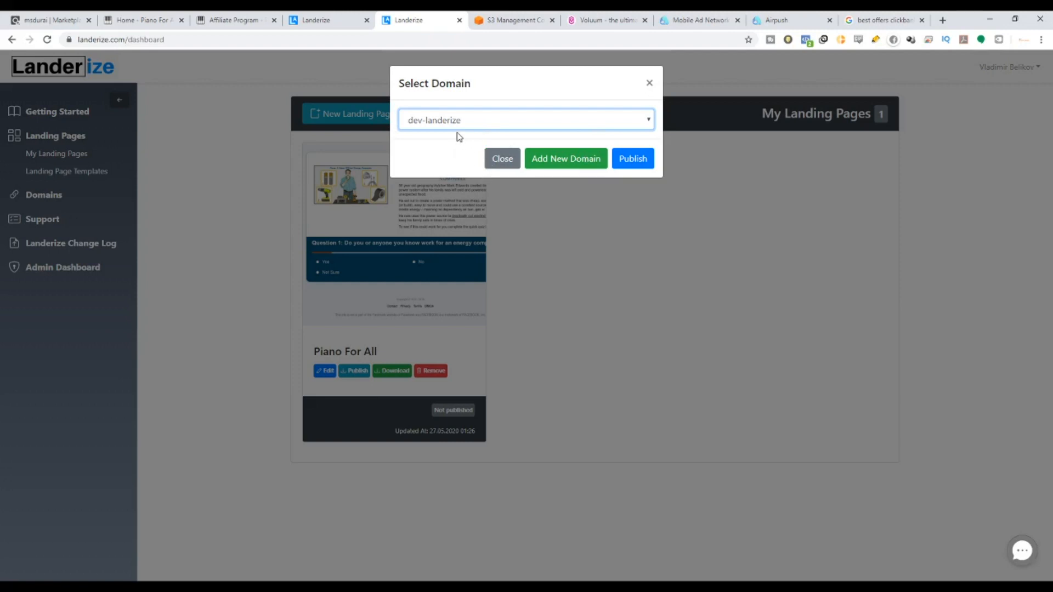
pyautogui.click(631, 160)
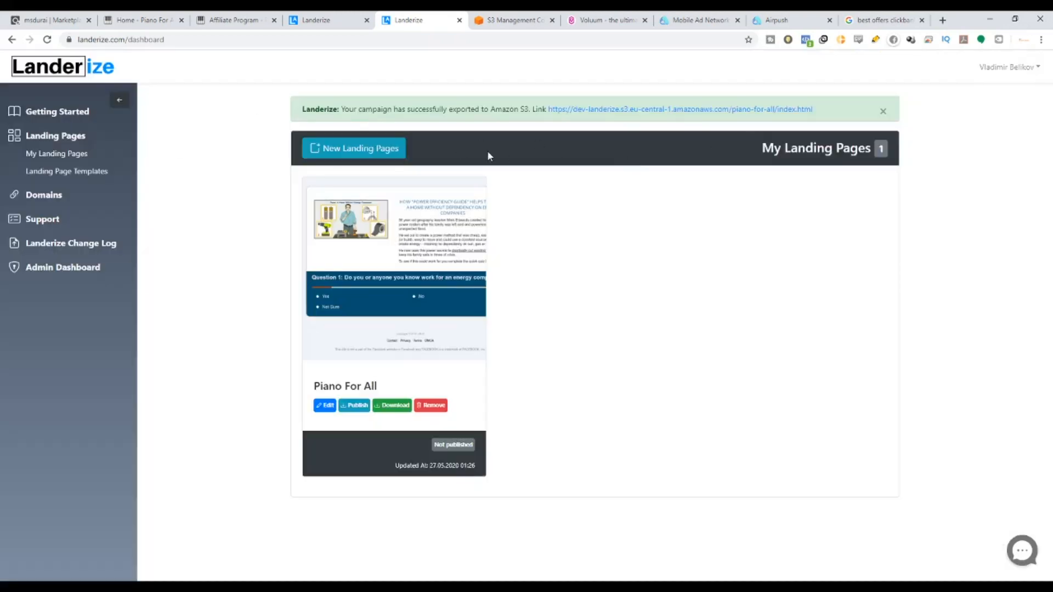
pyautogui.moveTo(342, 109); pyautogui.dragTo(886, 110)
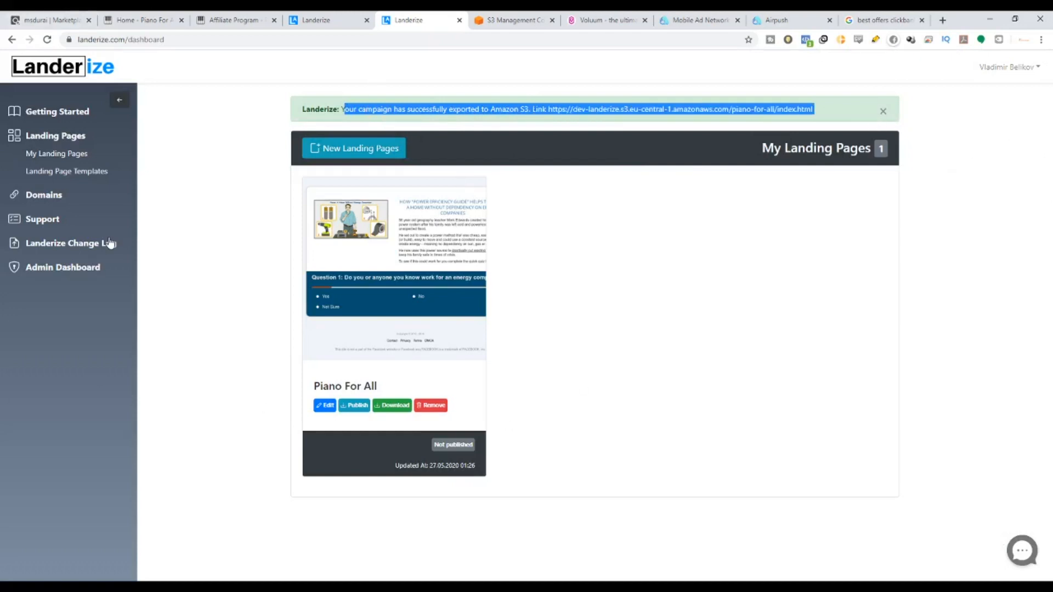
# Open the dev-landerize bucket in the S3 console and scan its folder list.
pyautogui.click(511, 20)
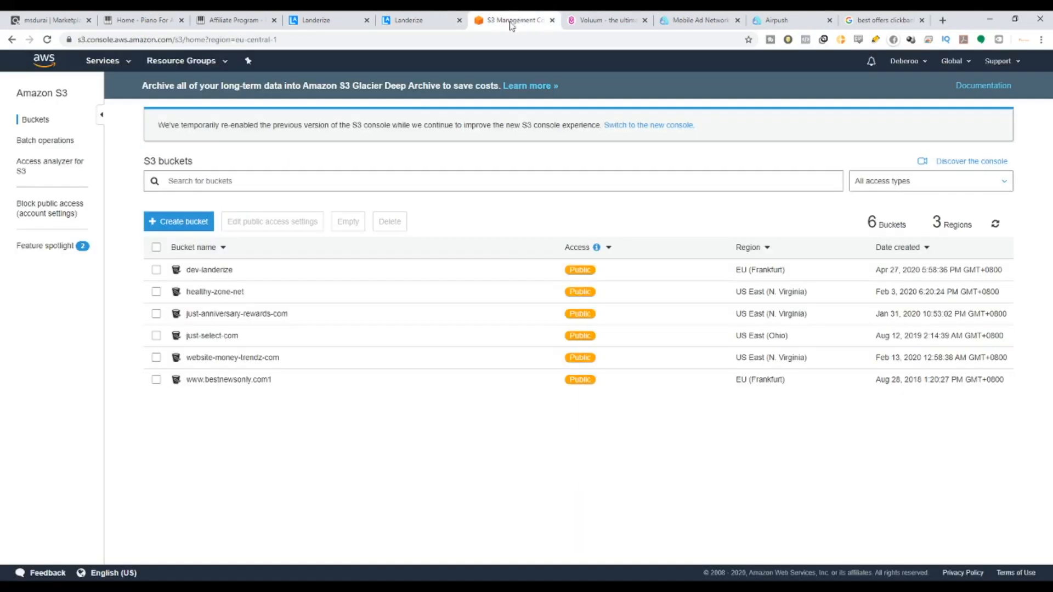
pyautogui.click(214, 277)
pyautogui.scroll(-1, 195, 375)
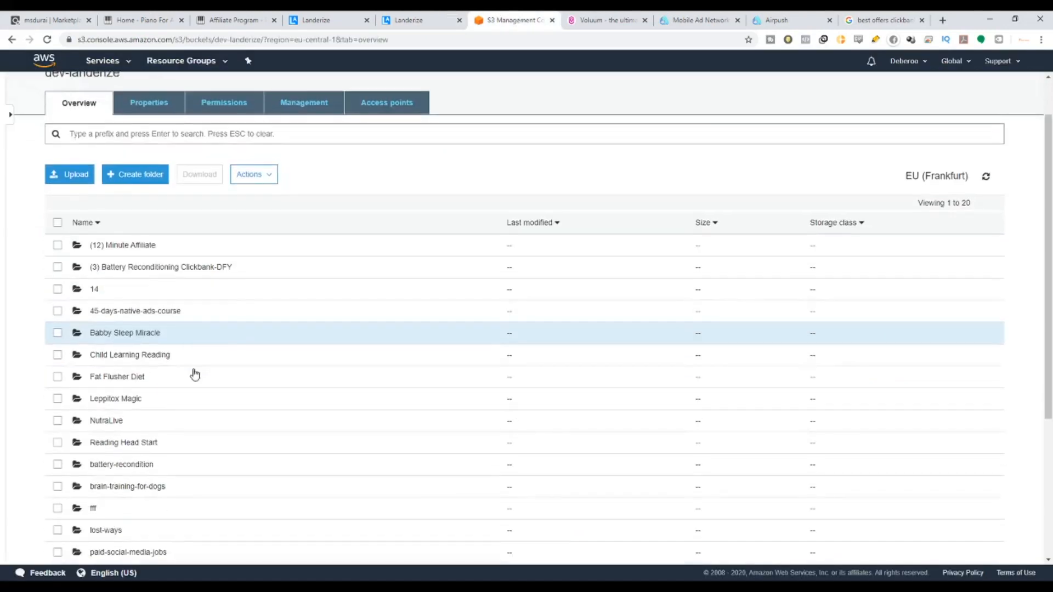
pyautogui.scroll(-2, 195, 375)
pyautogui.scroll(-2, 186, 397)
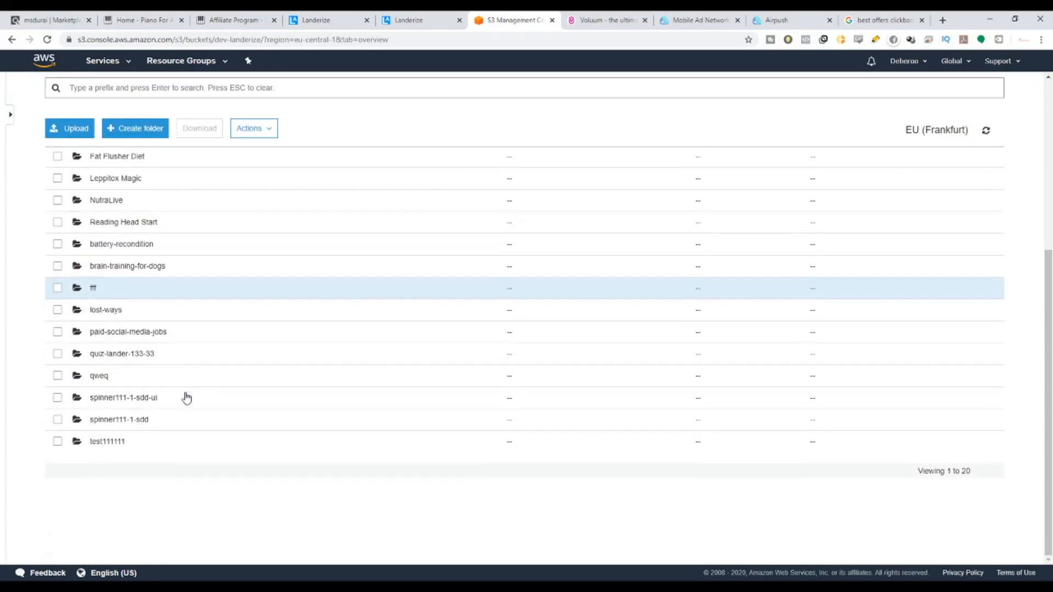
pyautogui.scroll(2, 138, 414)
pyautogui.scroll(1, 138, 412)
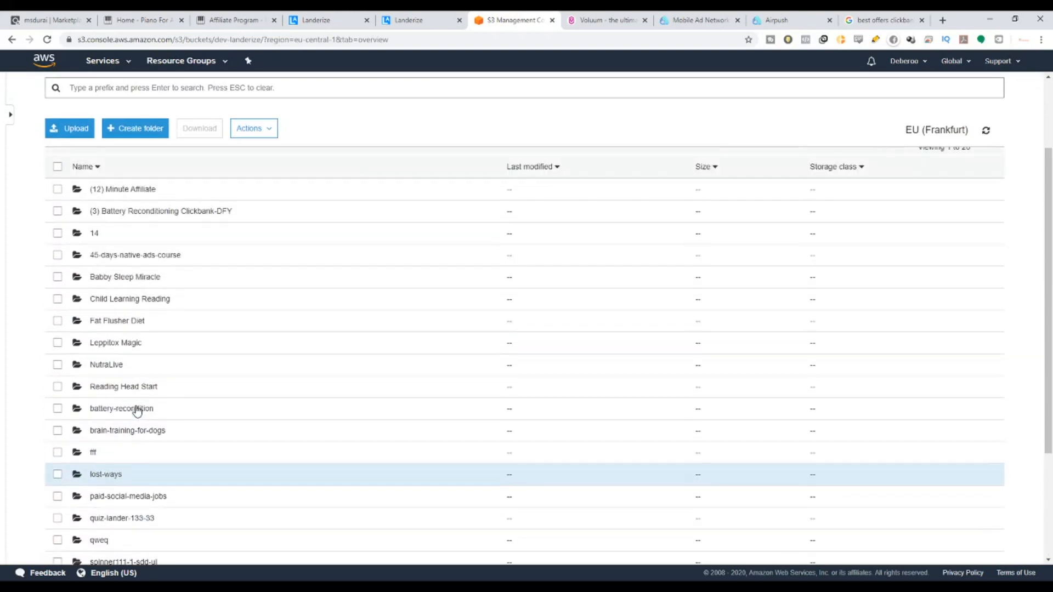
pyautogui.scroll(-1, 164, 460)
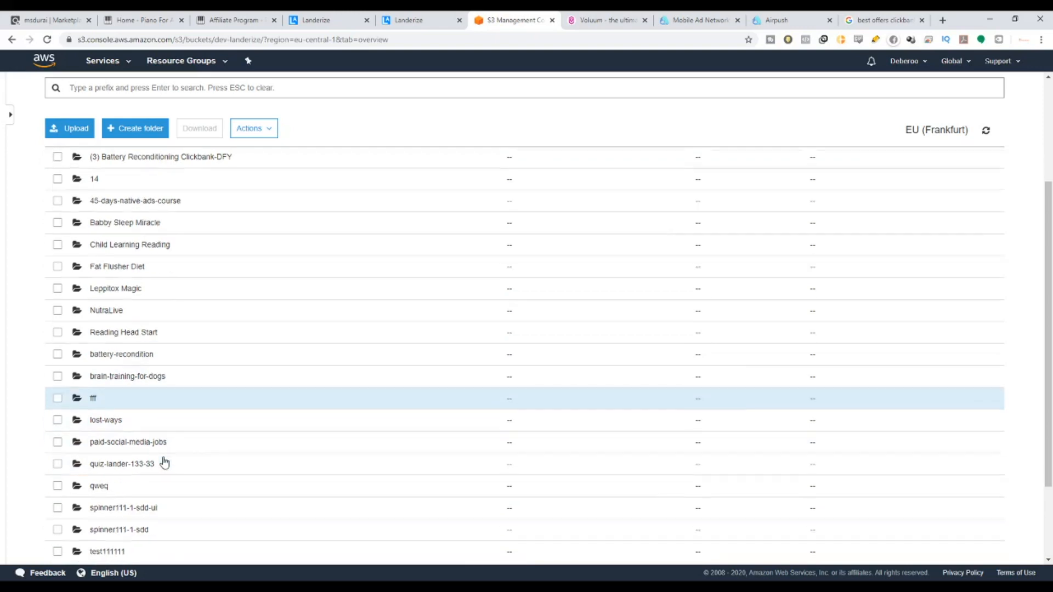
pyautogui.scroll(-2, 183, 473)
pyautogui.scroll(2, 183, 469)
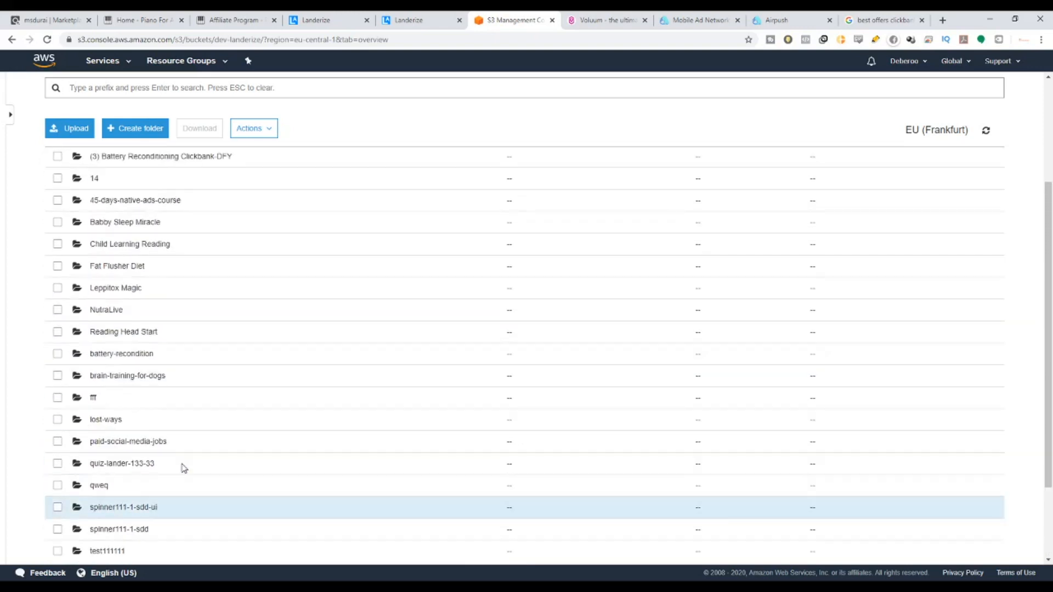
pyautogui.scroll(2, 138, 459)
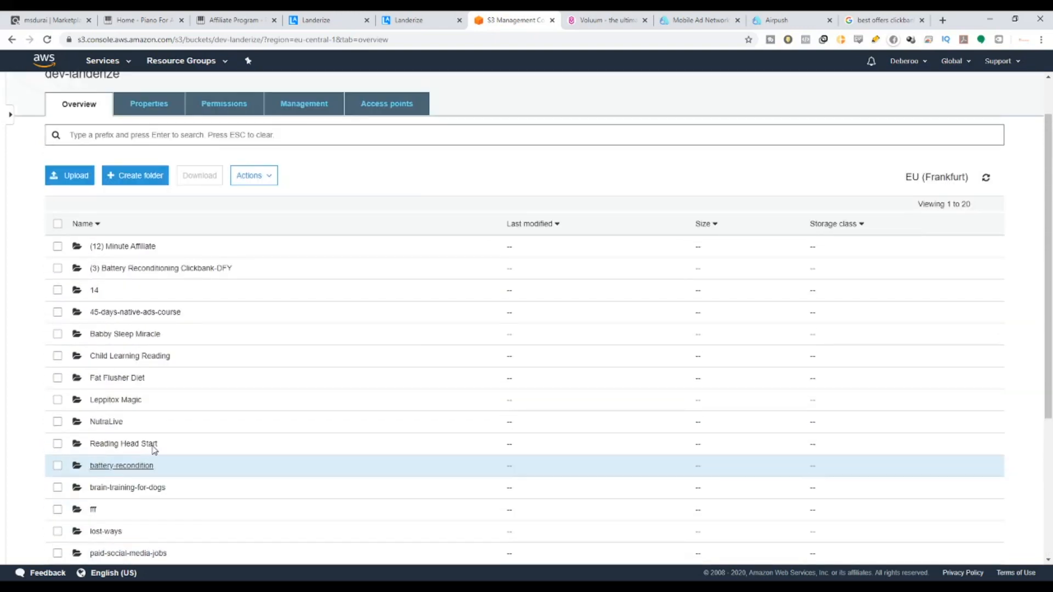
# Reload the bucket listing and confirm piano-for-all now appears among its 21 folders.
pyautogui.click(445, 37)
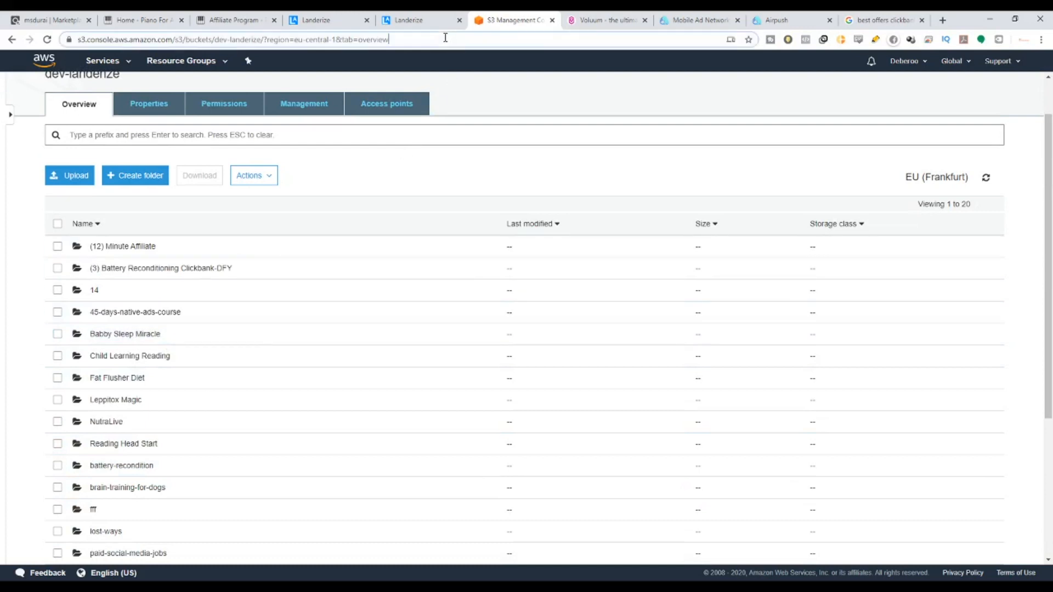
pyautogui.press('Return')
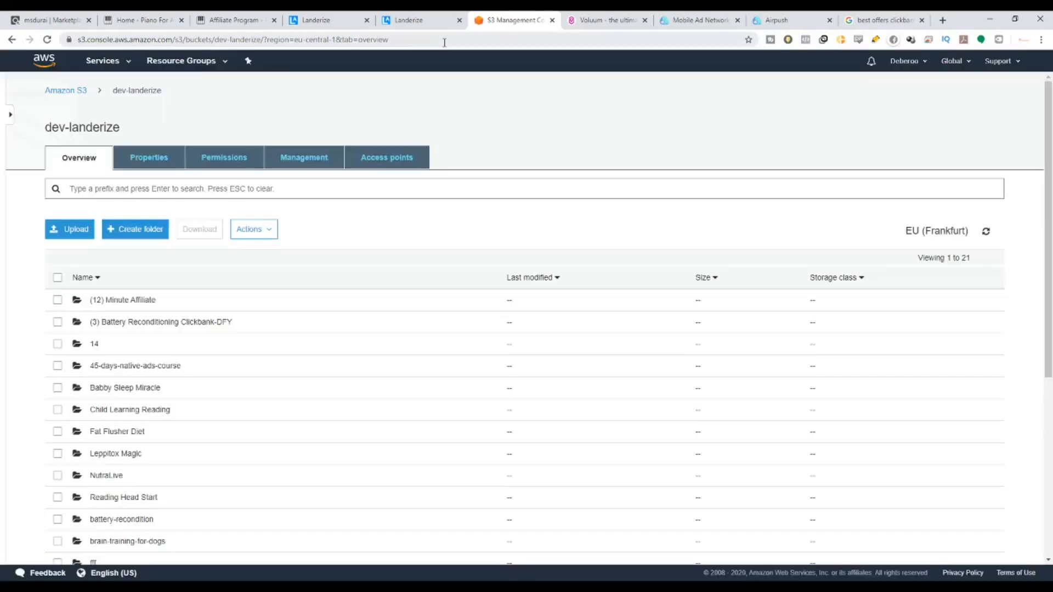
pyautogui.scroll(-4, 309, 382)
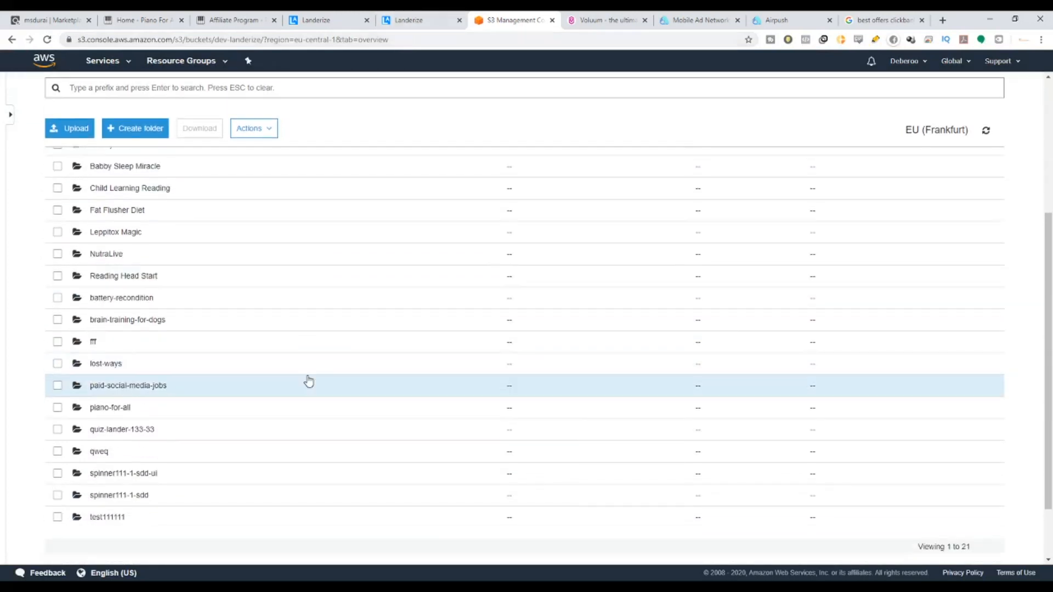
pyautogui.scroll(1, 311, 366)
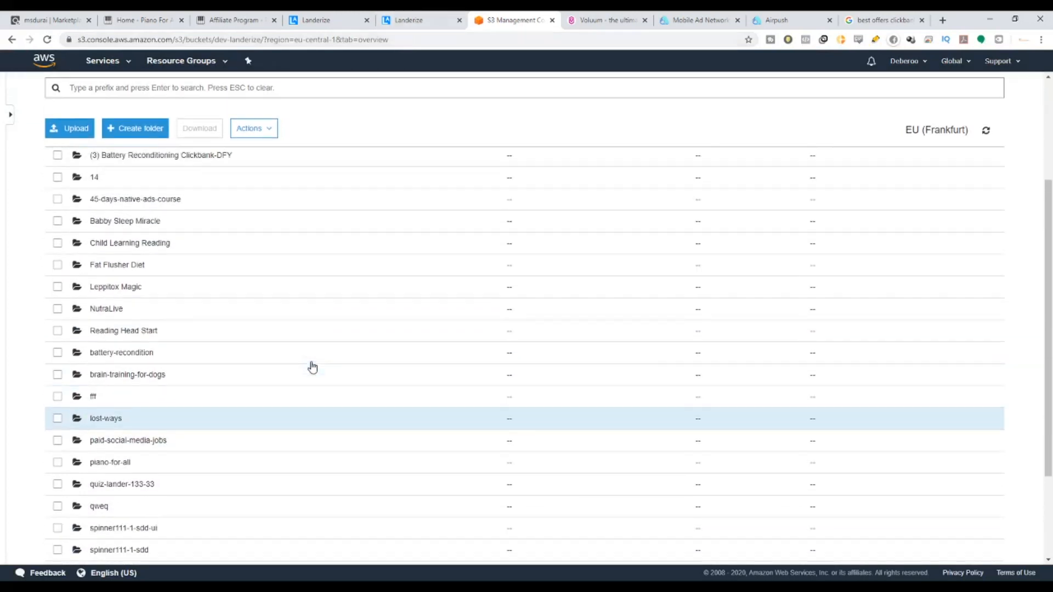
pyautogui.scroll(-2, 163, 238)
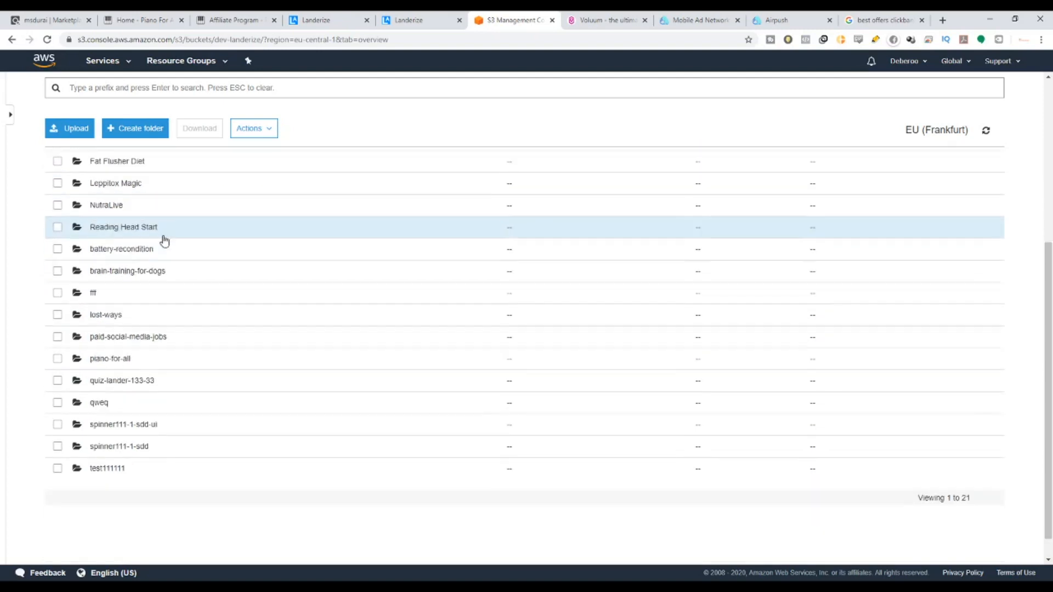
pyautogui.scroll(2, 327, 339)
pyautogui.scroll(-2, 131, 404)
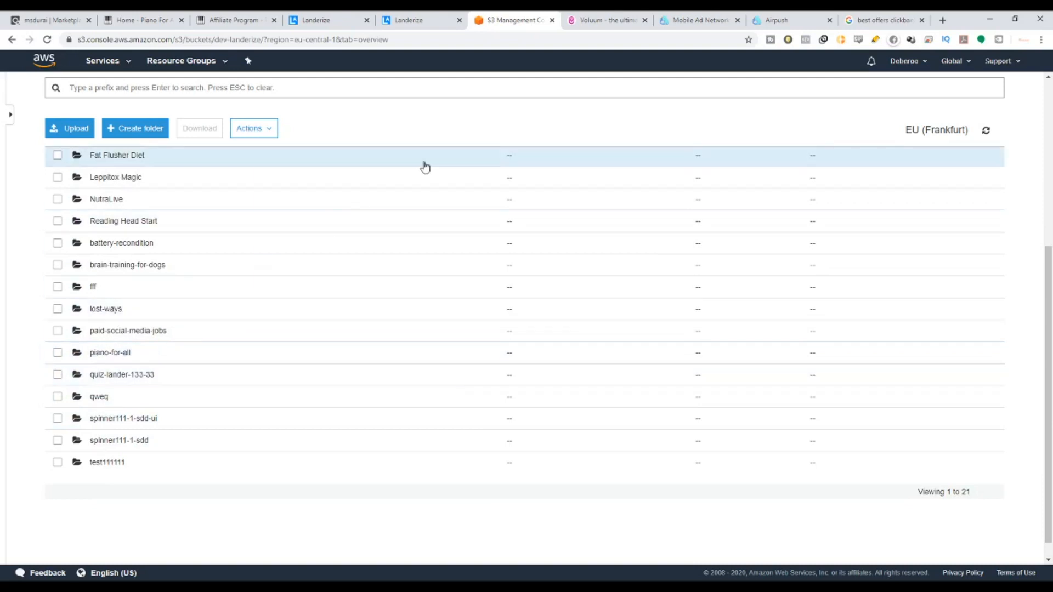
# Return to the Landerize dashboard still confirming the Piano For All S3 export.
pyautogui.click(446, 23)
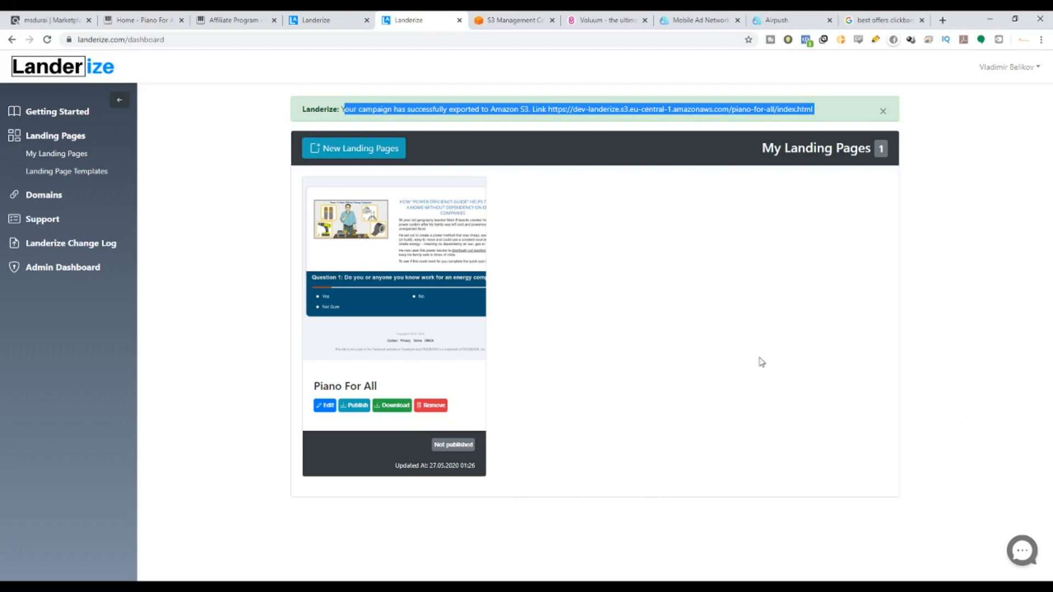
# Switch from Landerize to the Voluum tracking dashboard.
pyautogui.click(600, 19)
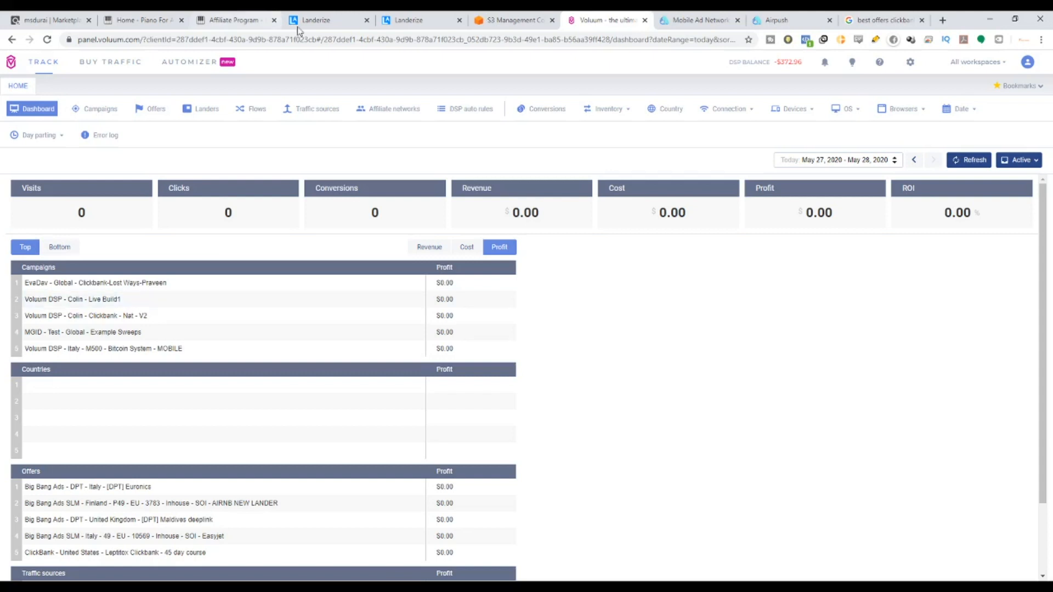
# Browse Voluum's list of affiliate networks.
pyautogui.click(419, 119)
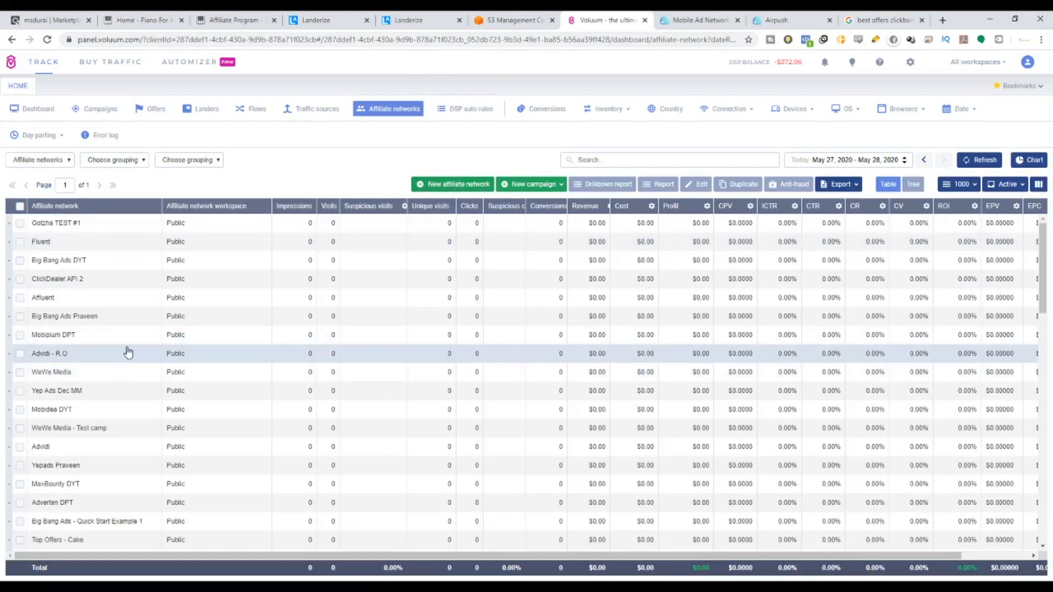
pyautogui.scroll(-2, 121, 379)
pyautogui.scroll(-5, 103, 404)
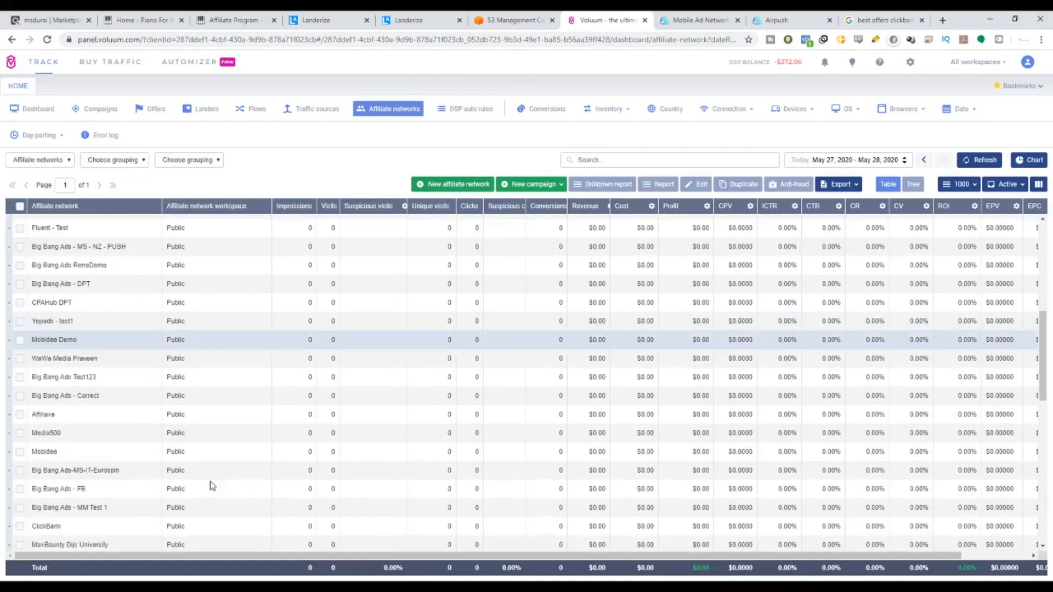
pyautogui.scroll(-6, 106, 536)
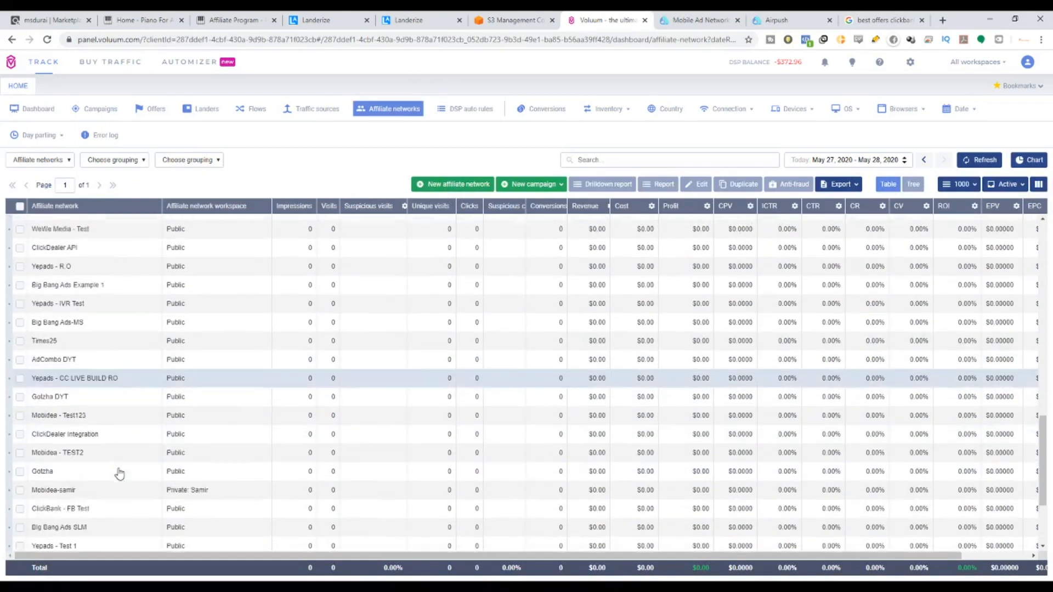
pyautogui.scroll(7, 154, 453)
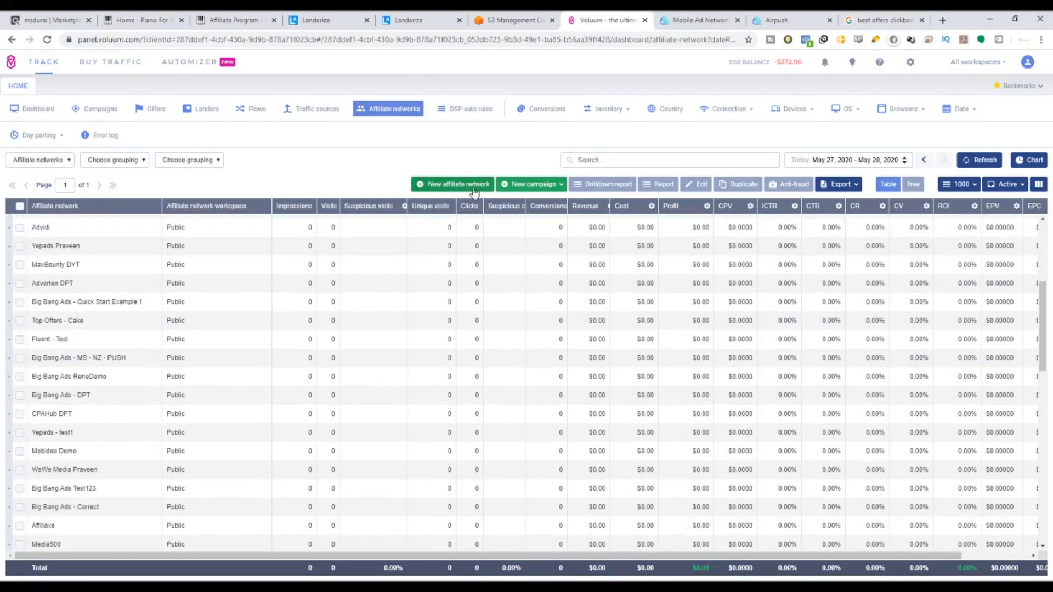
# Preview the ClickBank network template, close it without adding, and go to Traffic sources.
pyautogui.click(474, 191)
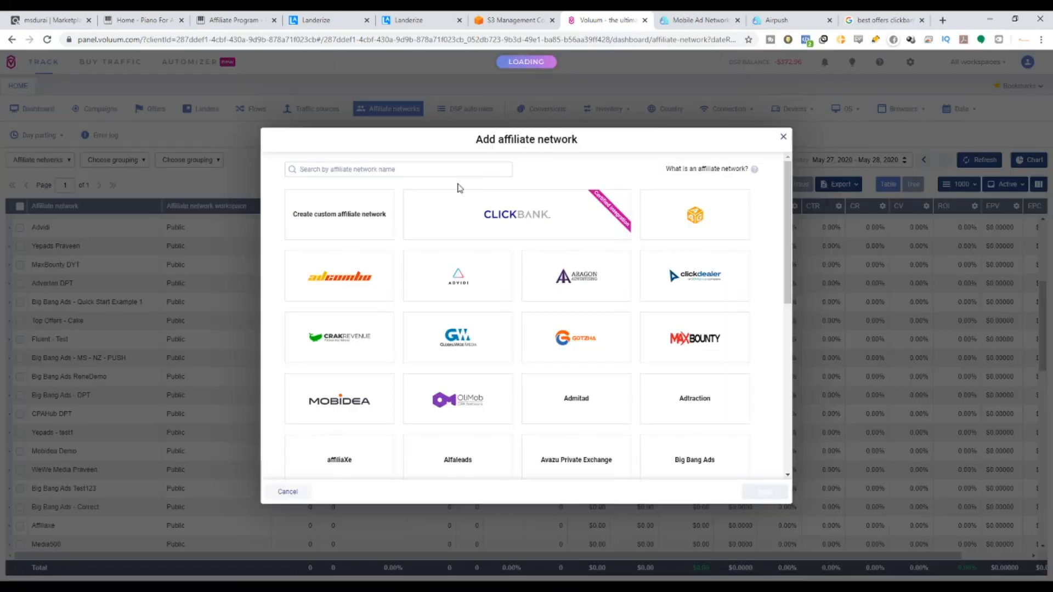
pyautogui.click(517, 217)
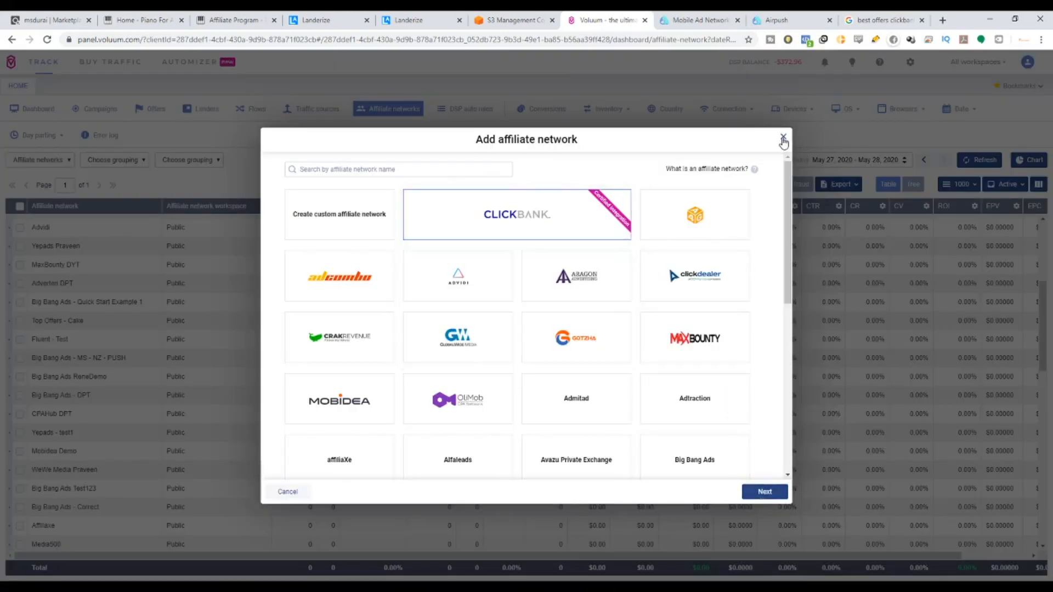
pyautogui.click(783, 139)
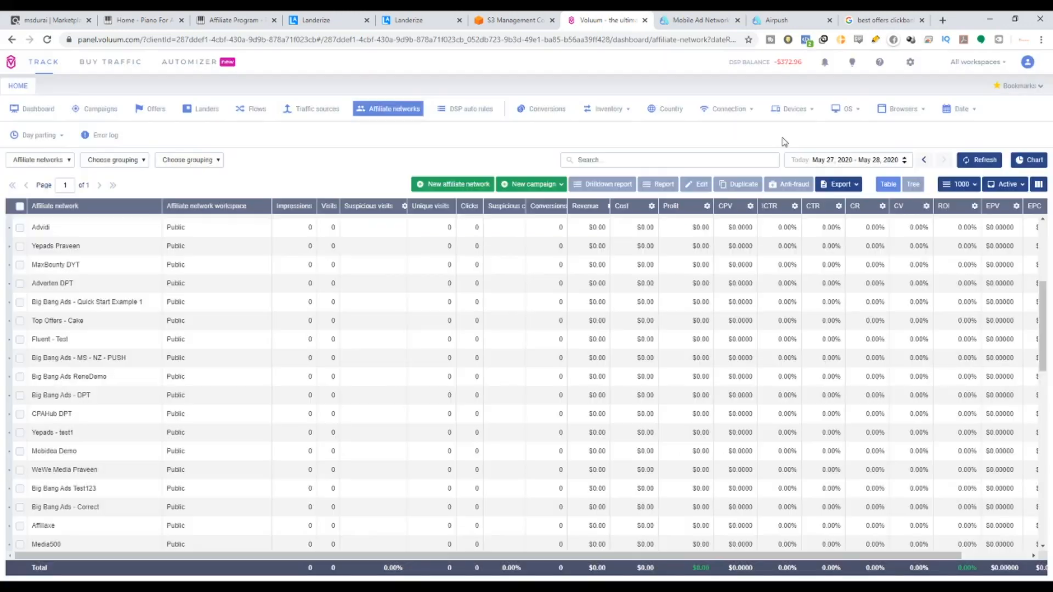
pyautogui.click(331, 112)
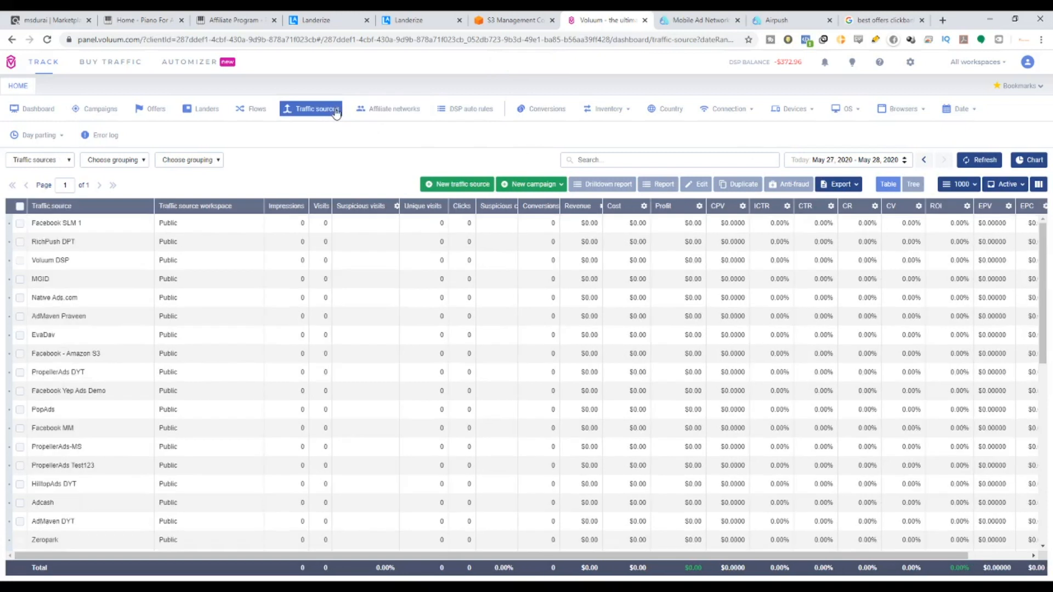
# Save a new traffic source from the AirPush template, keeping its default parameters and postback URL.
pyautogui.click(459, 186)
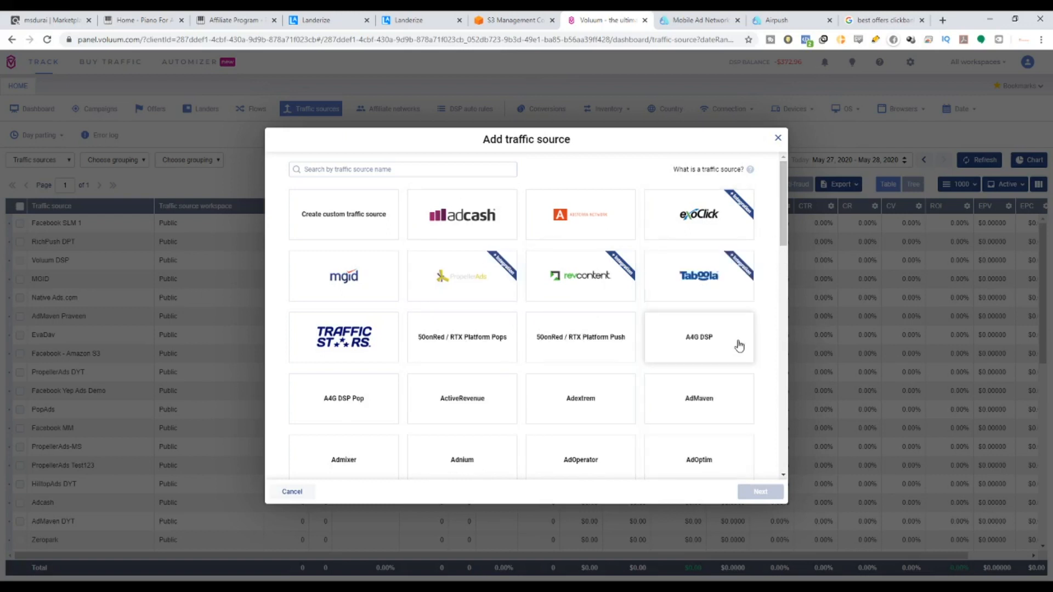
pyautogui.scroll(-2, 738, 345)
pyautogui.scroll(-1, 757, 347)
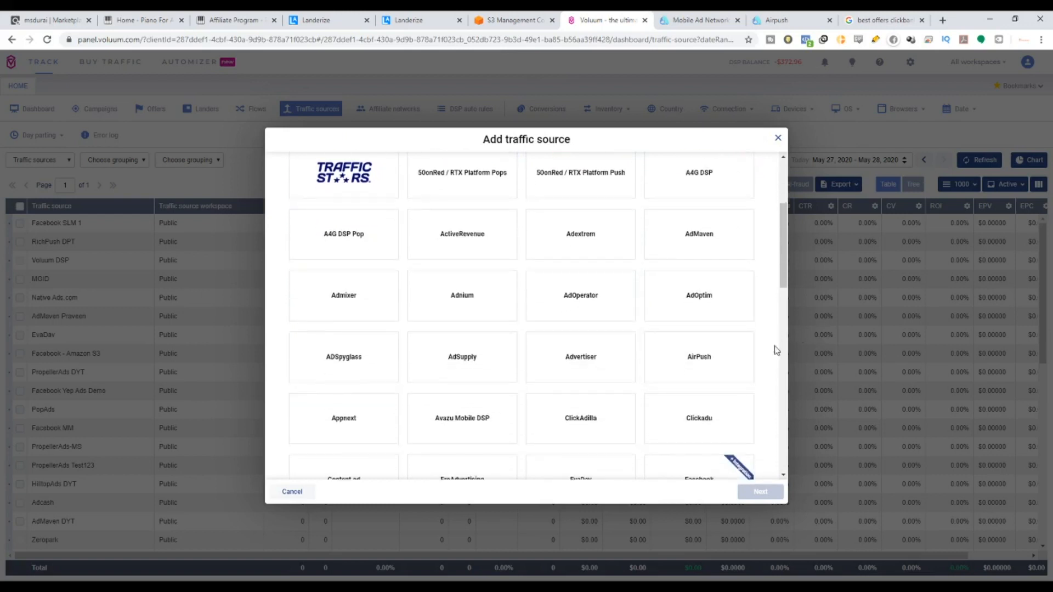
pyautogui.scroll(3, 571, 336)
pyautogui.scroll(-4, 603, 299)
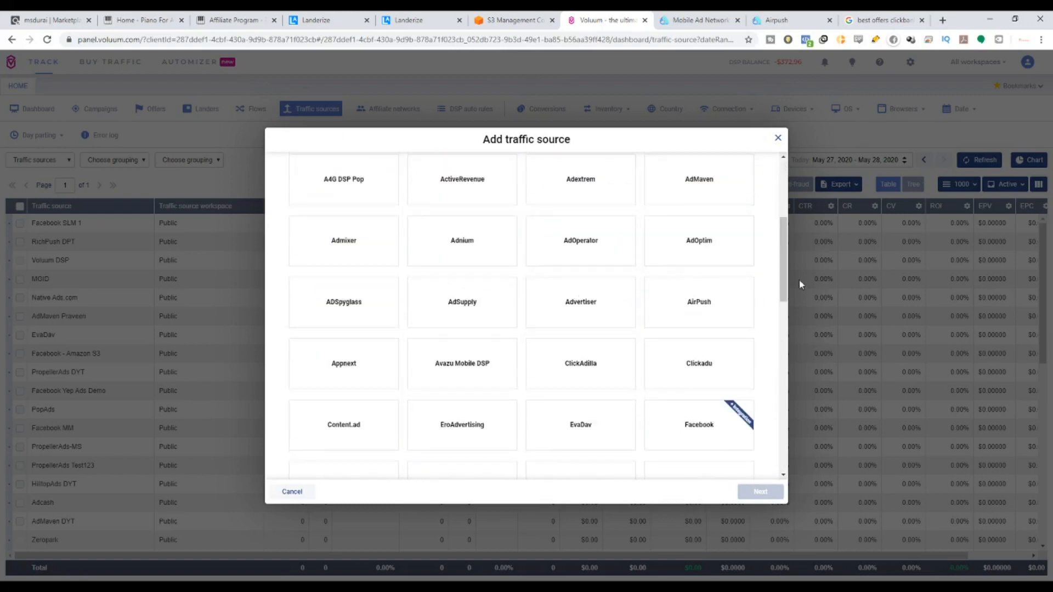
pyautogui.click(721, 314)
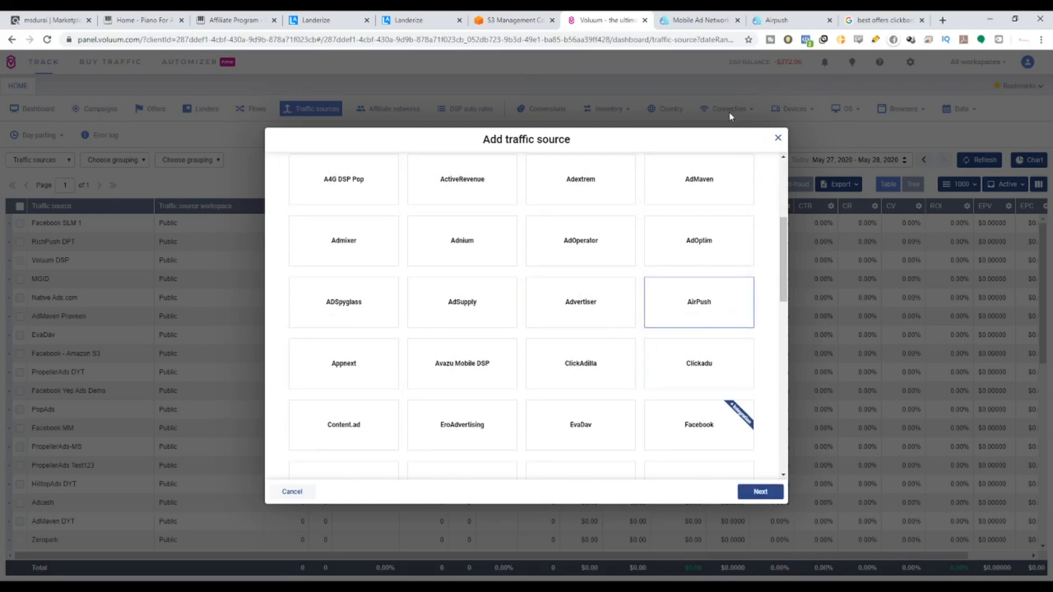
pyautogui.click(776, 498)
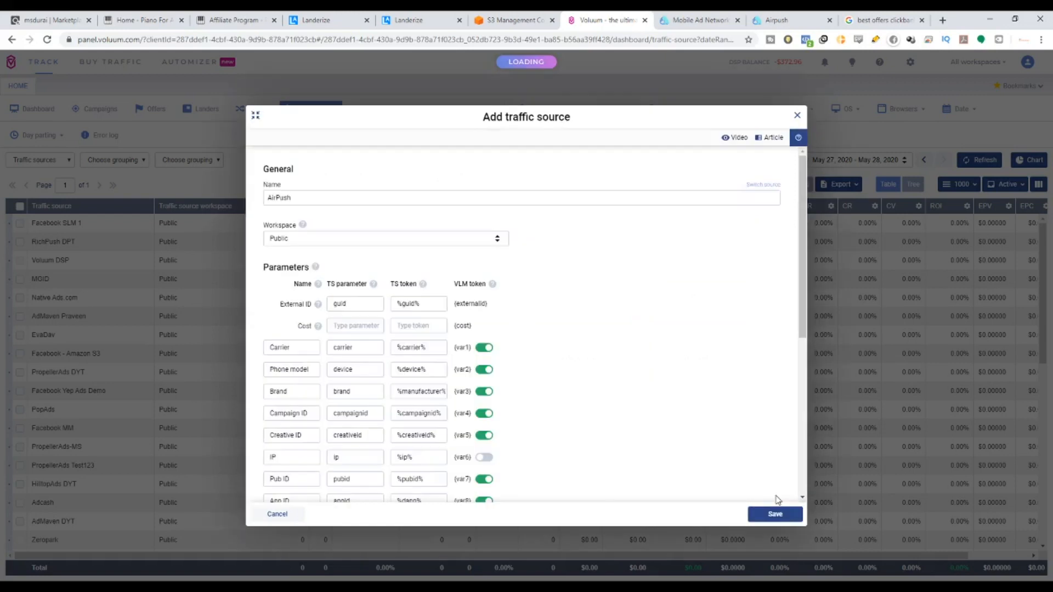
pyautogui.scroll(-5, 682, 411)
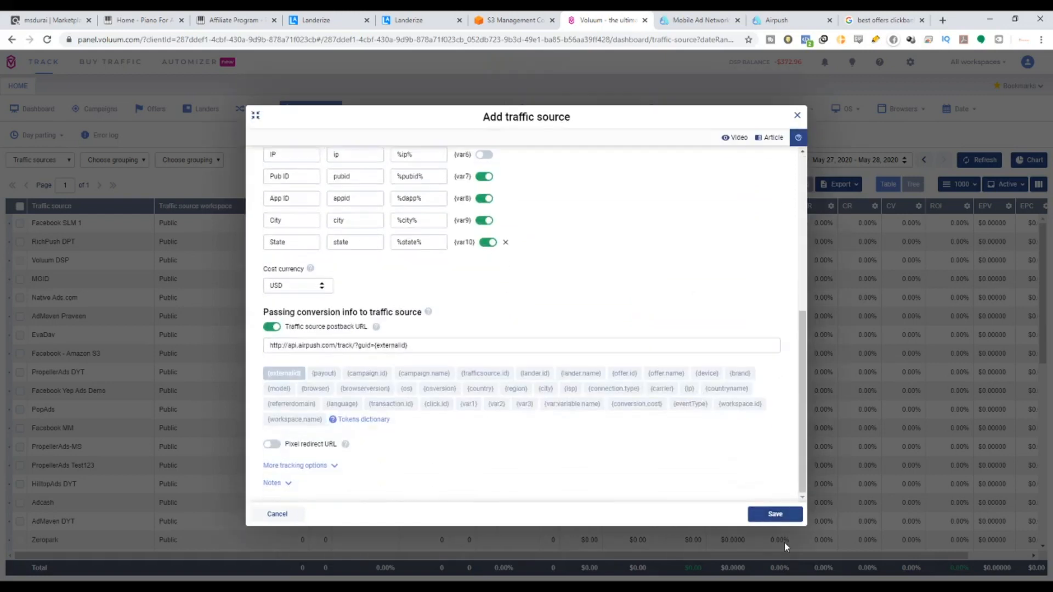
pyautogui.click(779, 514)
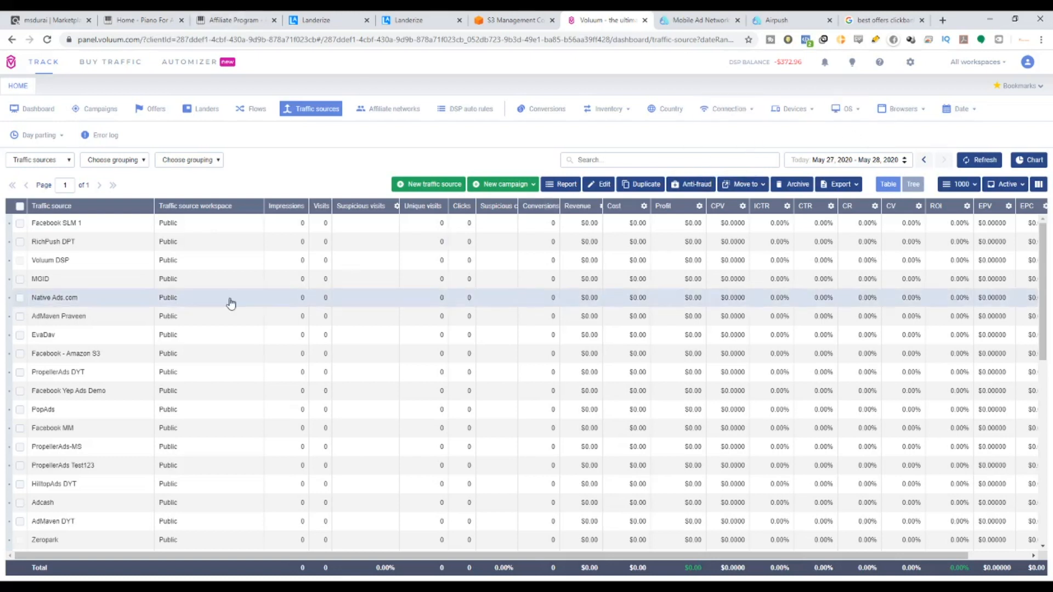
# Start a new offer with ClickBank as its affiliate network.
pyautogui.click(158, 111)
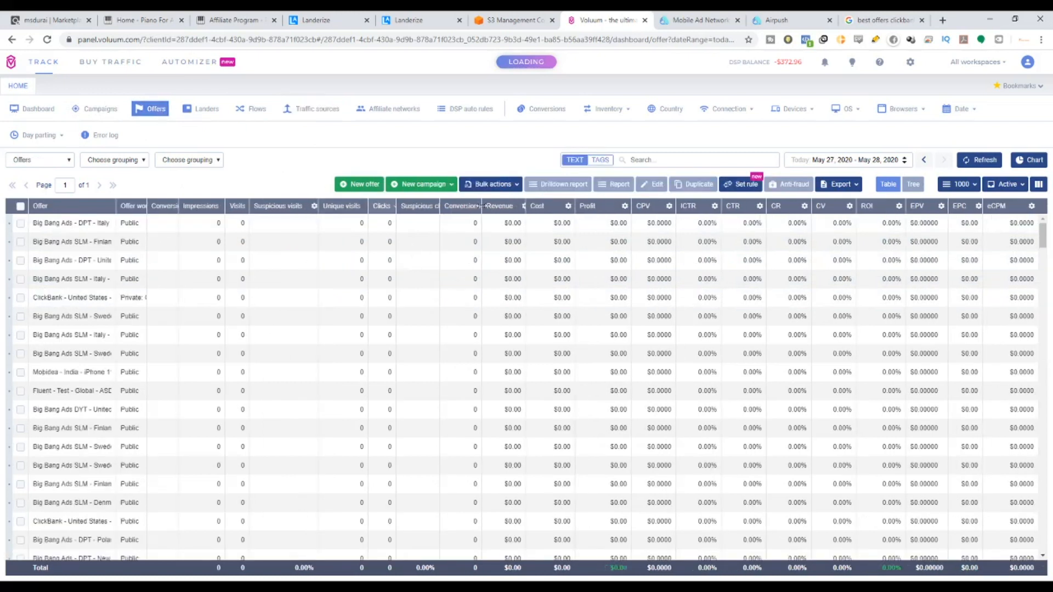
pyautogui.click(363, 186)
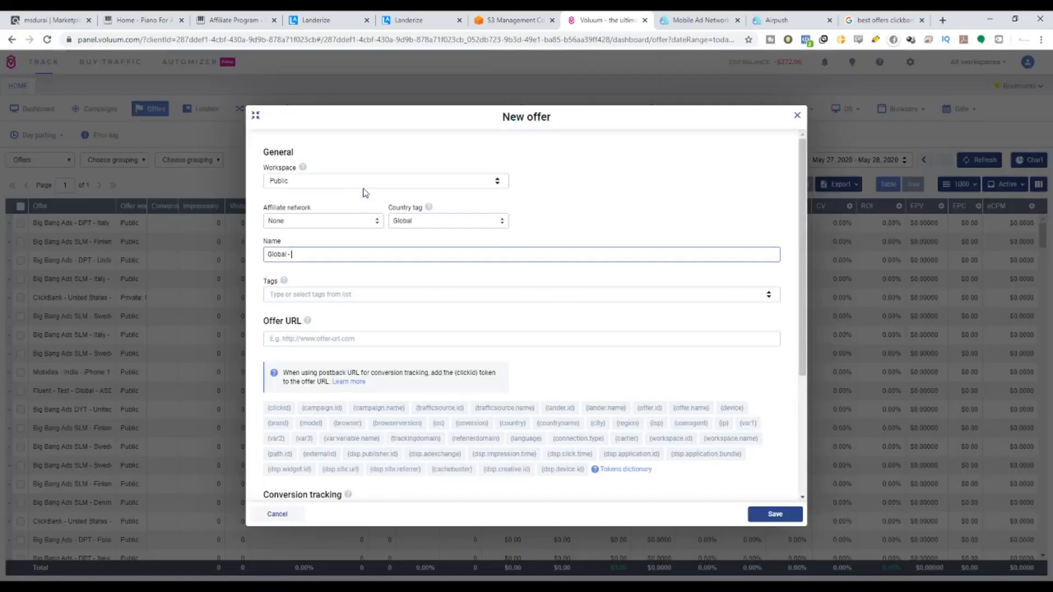
pyautogui.click(349, 222)
pyautogui.write('Click')
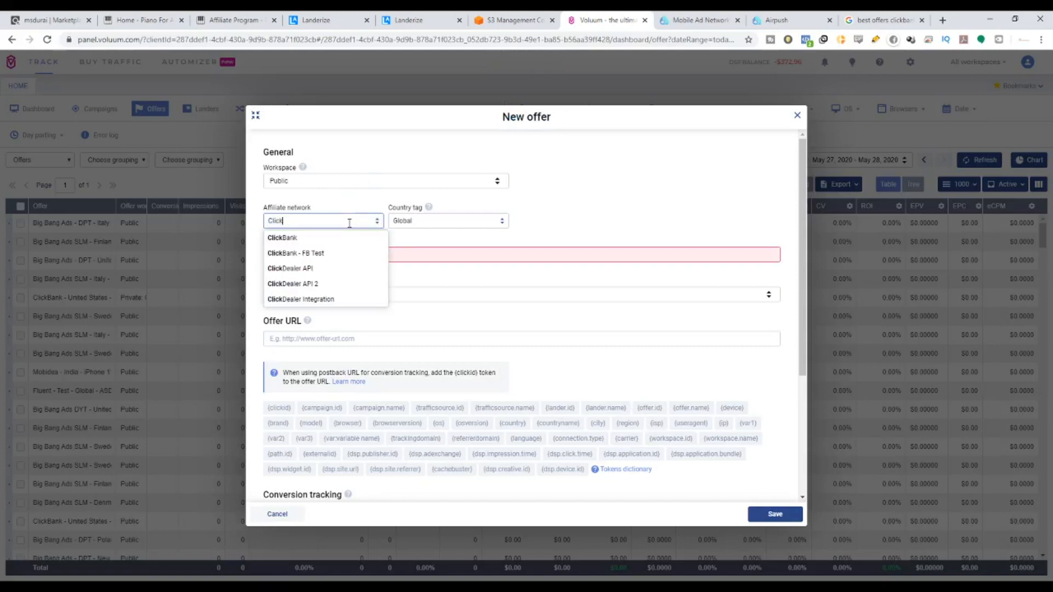
pyautogui.click(337, 237)
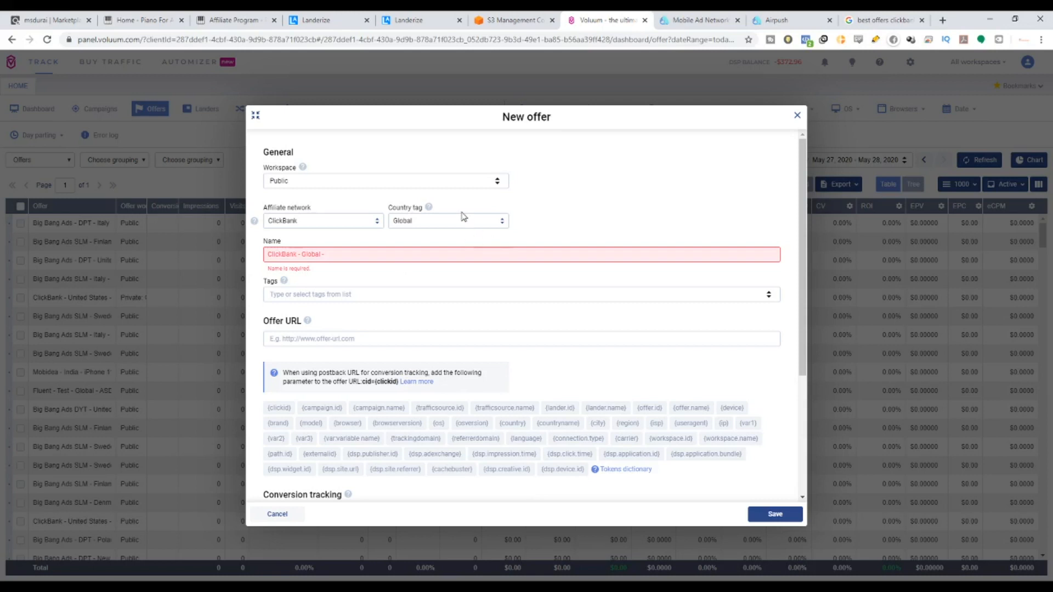
# Name the offer 'ClickBank - Global - Piano For All - Airpush' plus the author's name.
pyautogui.click(377, 256)
pyautogui.write('Pla')
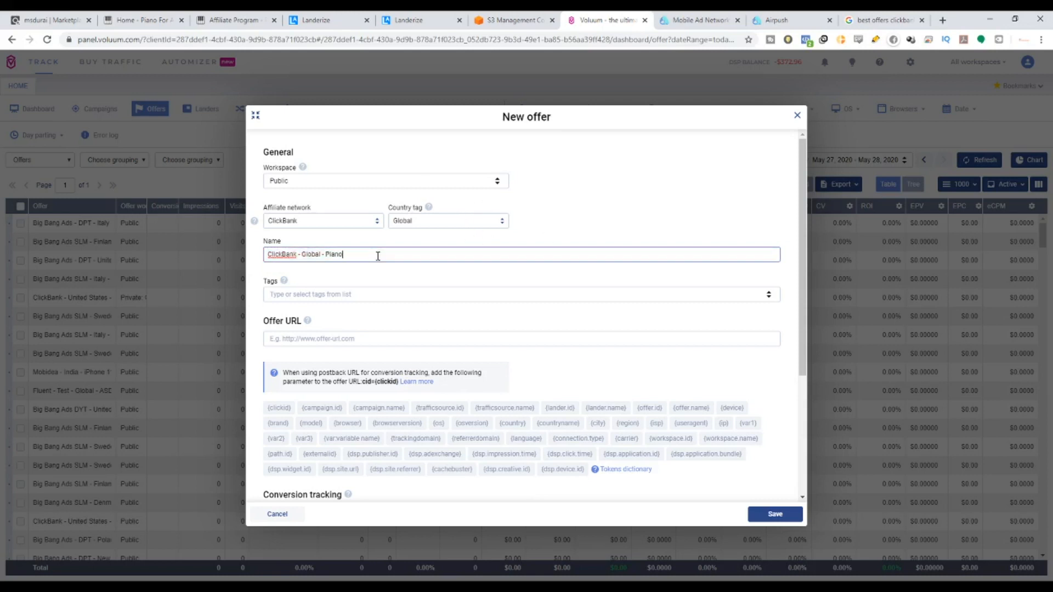
pyautogui.write('no Fro')
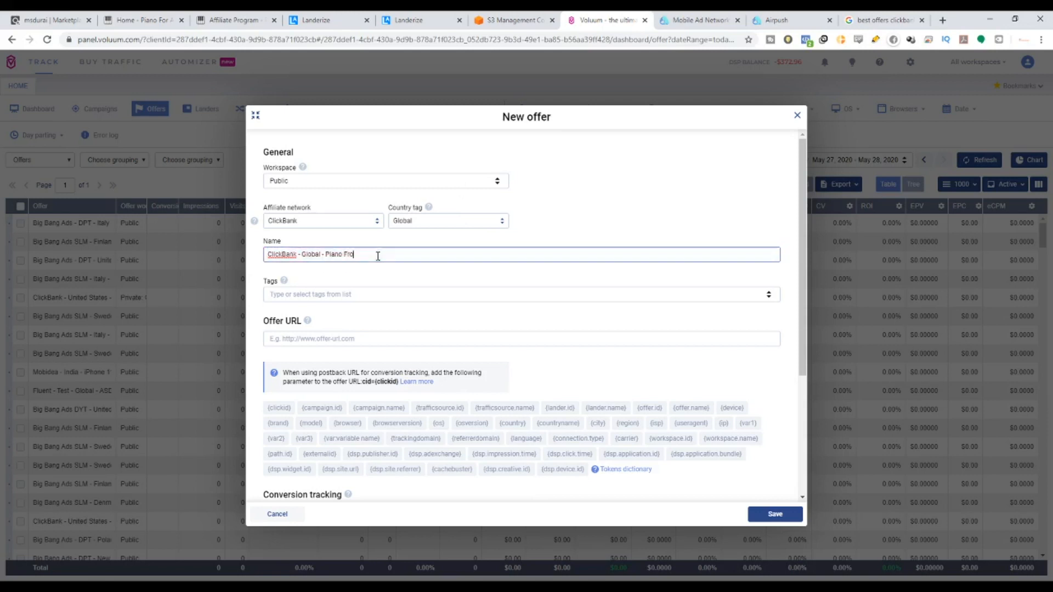
pyautogui.press('BackSpace')
pyautogui.press('BackSpace')
pyautogui.write('or All - Airpush-pr')
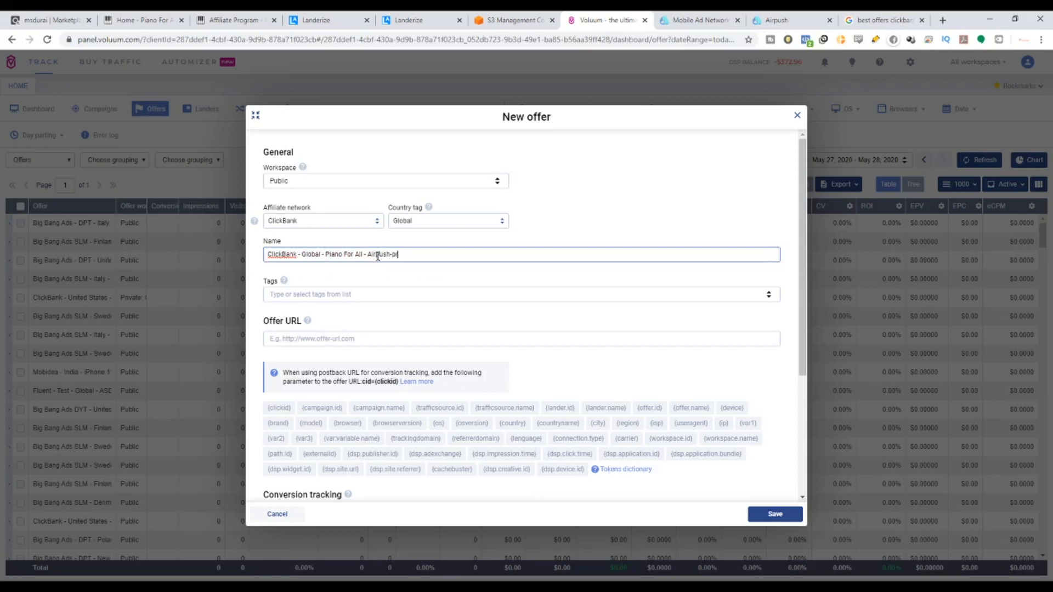
pyautogui.write(' Prace')
pyautogui.write('eem')
pyautogui.press('Tab')
pyautogui.press('Tab')
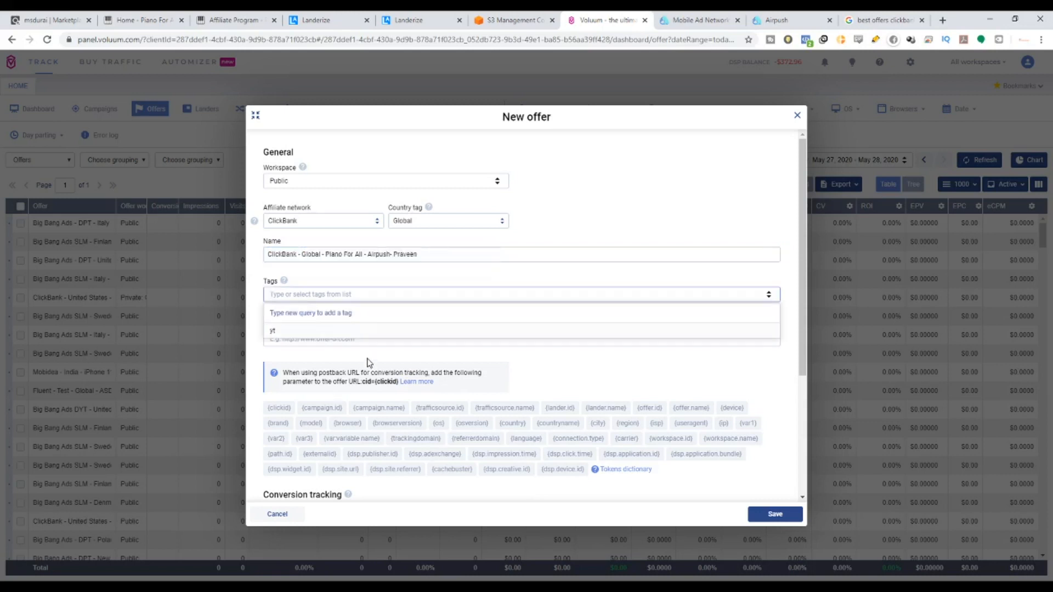
pyautogui.click(336, 349)
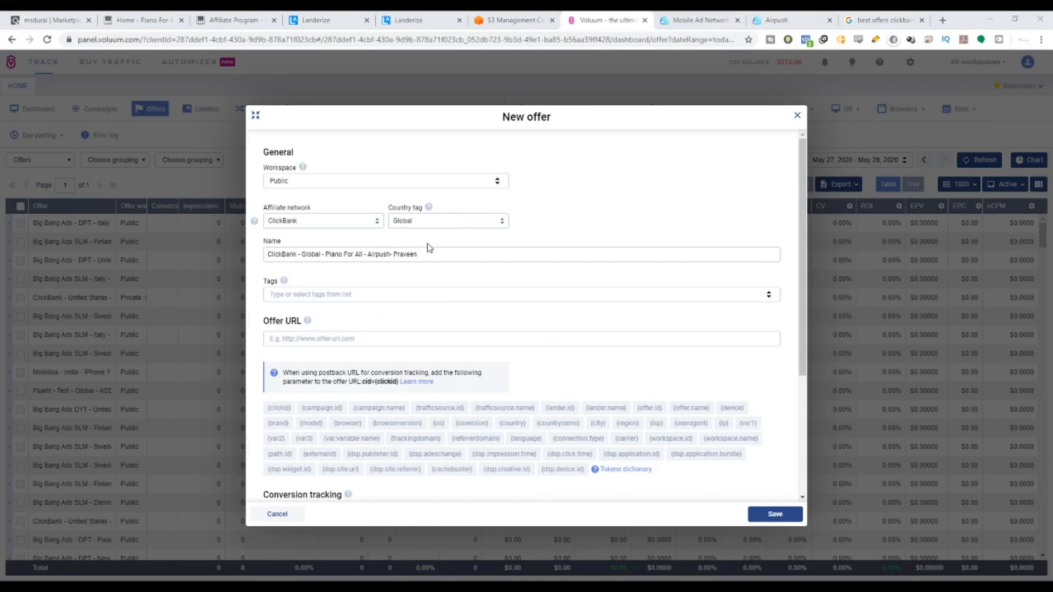
# Set the offer URL to the ClickBank hop link with &cid={clickid} appended.
pyautogui.click(659, 334)
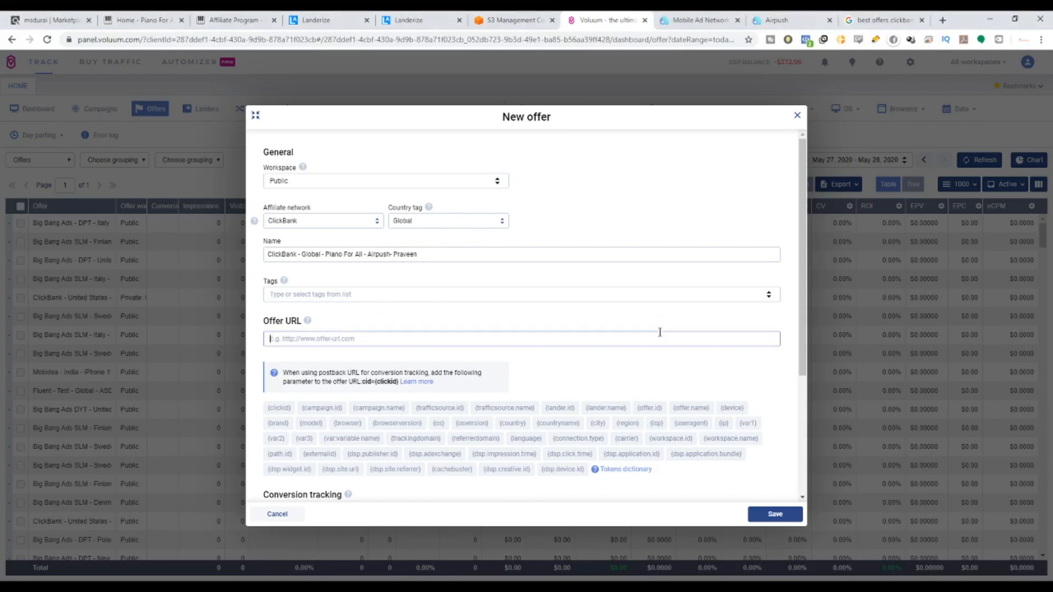
pyautogui.write('https://5407ai6b2oja0q9iows8i8nj6y.hop.clickbank.net/')
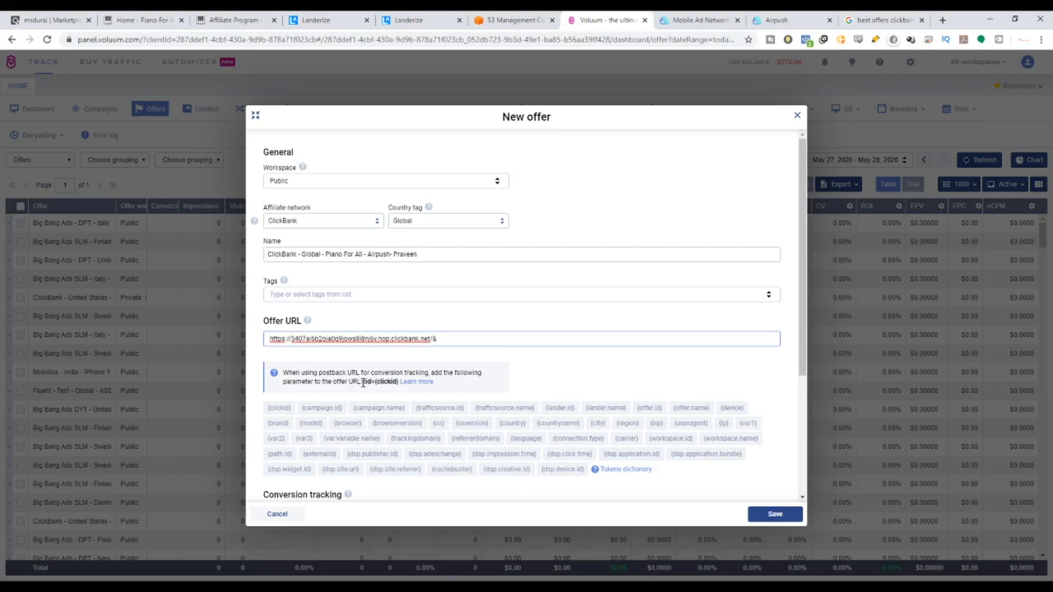
pyautogui.moveTo(363, 382); pyautogui.dragTo(399, 385)
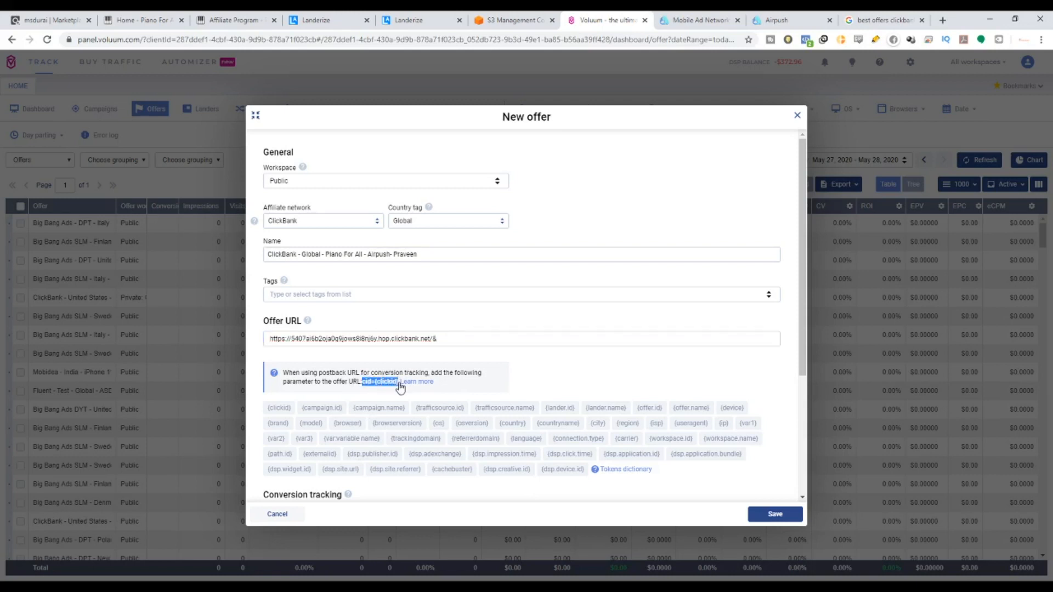
pyautogui.hotkey('ctrl', 'c')
pyautogui.click(447, 338)
pyautogui.hotkey('ctrl', 'v')
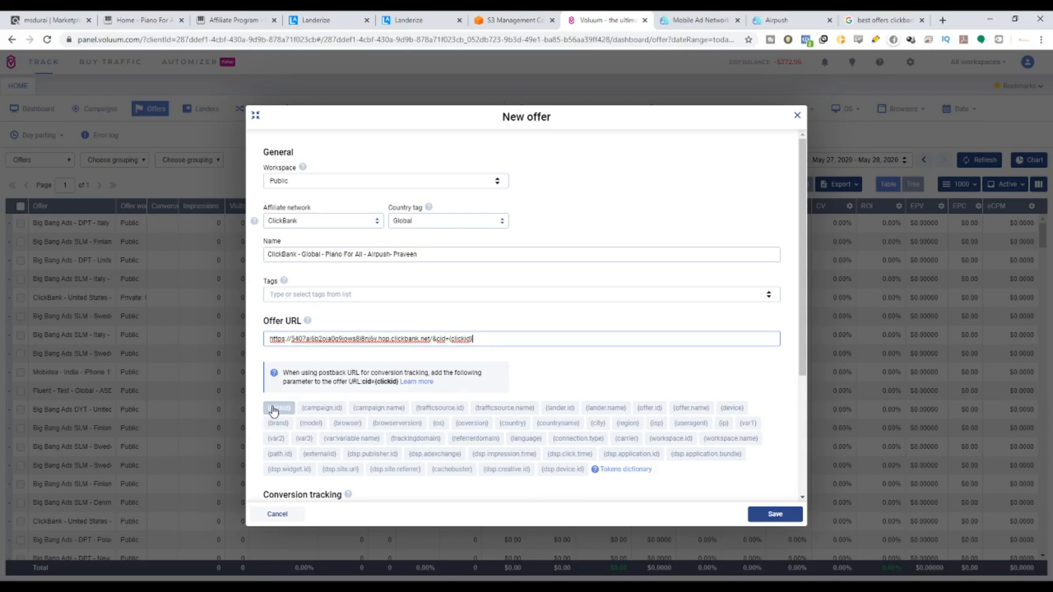
# Review the remaining offer fields and save the new offer.
pyautogui.scroll(-1, 307, 406)
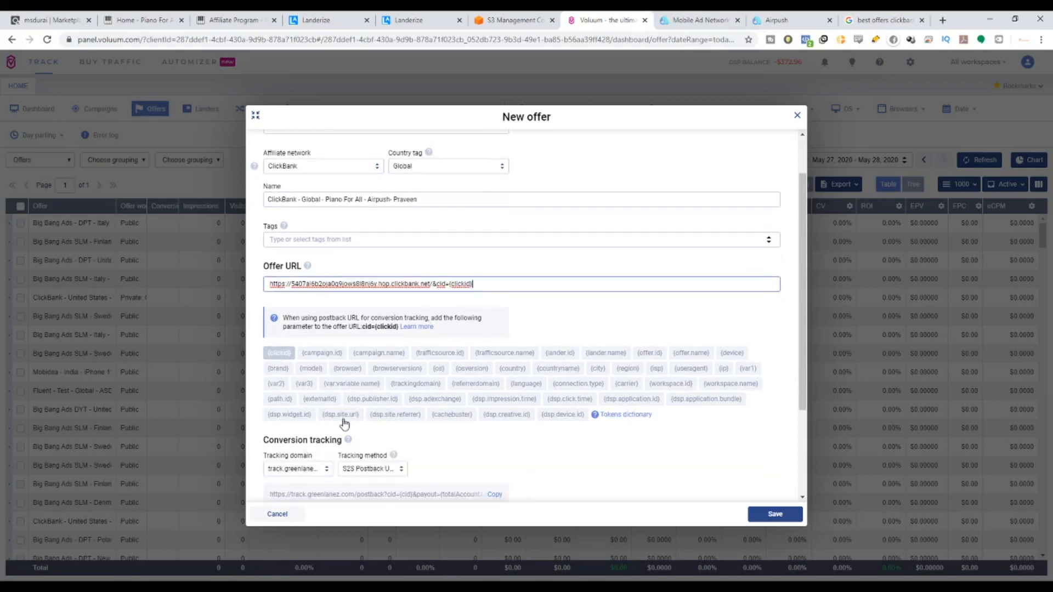
pyautogui.scroll(-3, 343, 425)
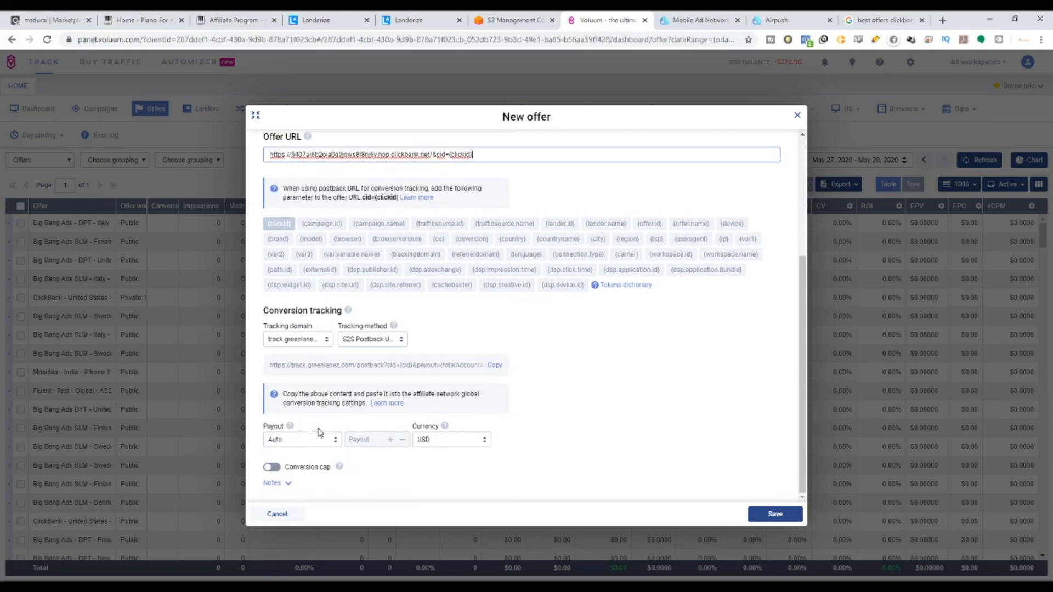
pyautogui.scroll(4, 302, 375)
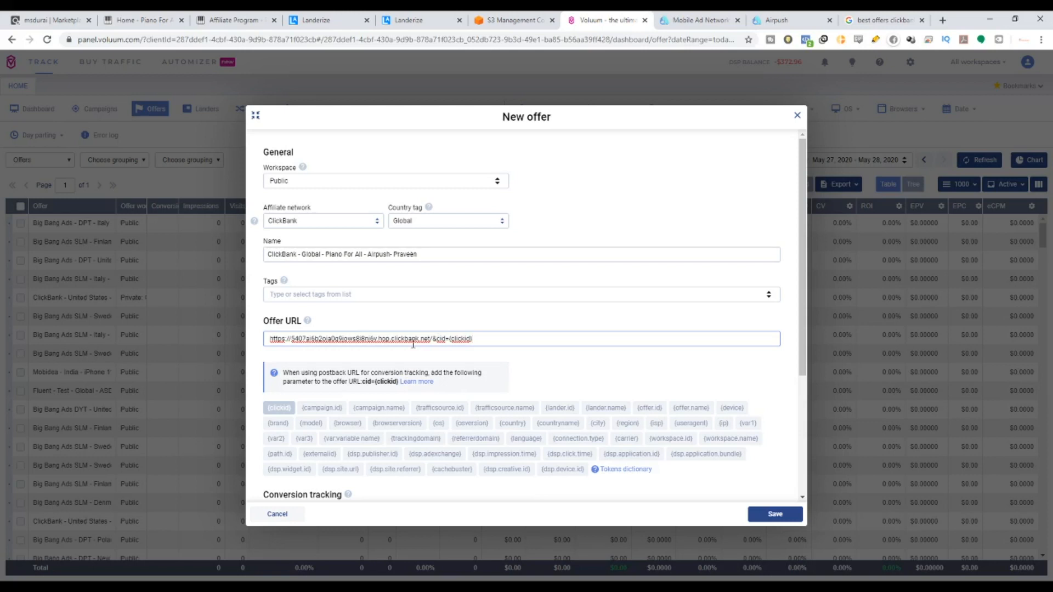
pyautogui.scroll(-3, 408, 342)
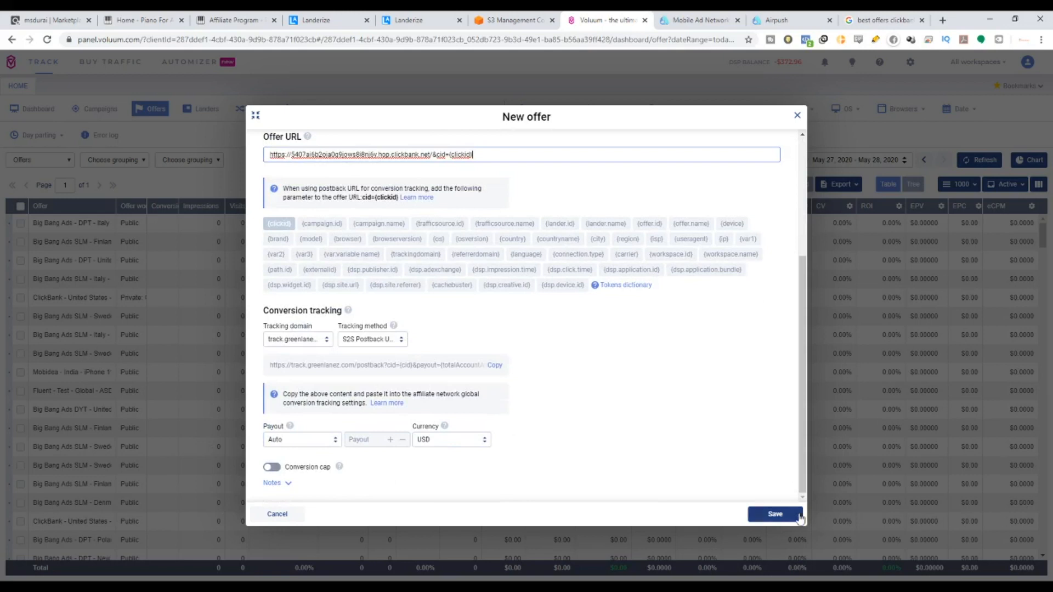
pyautogui.click(776, 517)
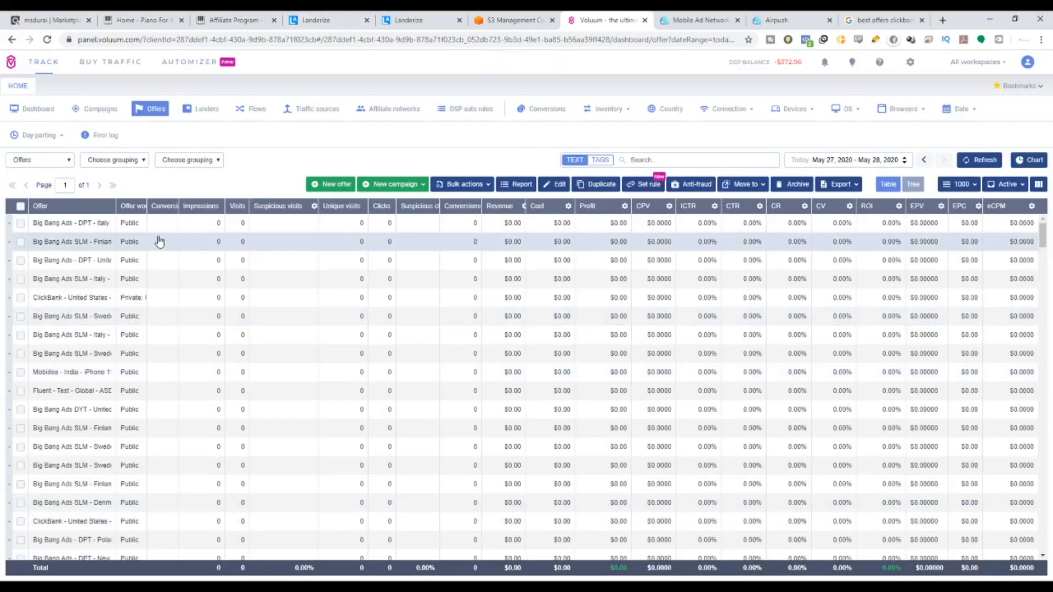
# Start a new lander named for Piano For All on Airpush, then switch to the S3 dev-landerize bucket.
pyautogui.click(205, 116)
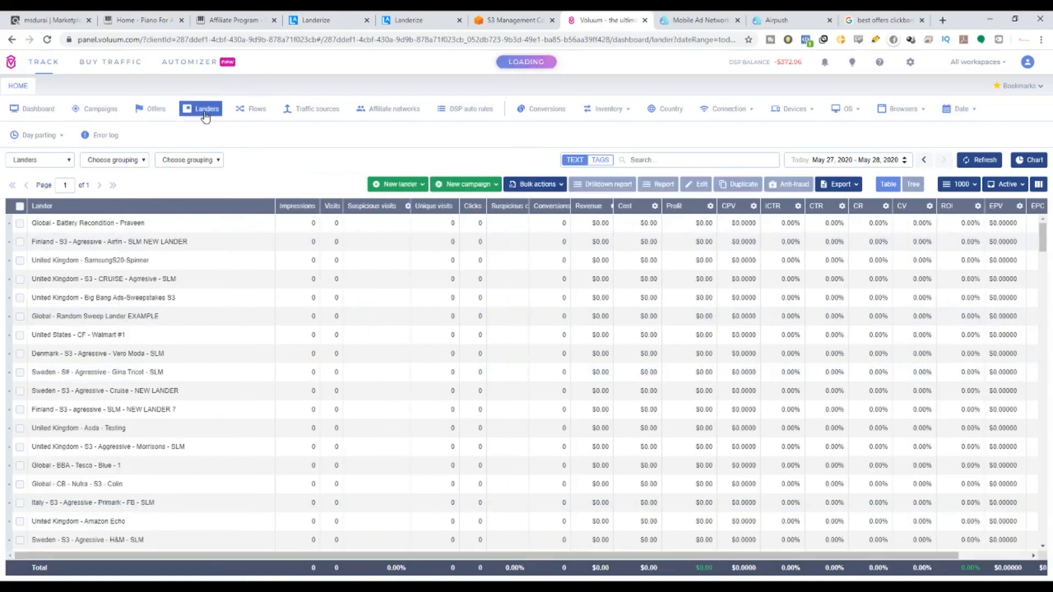
pyautogui.click(387, 185)
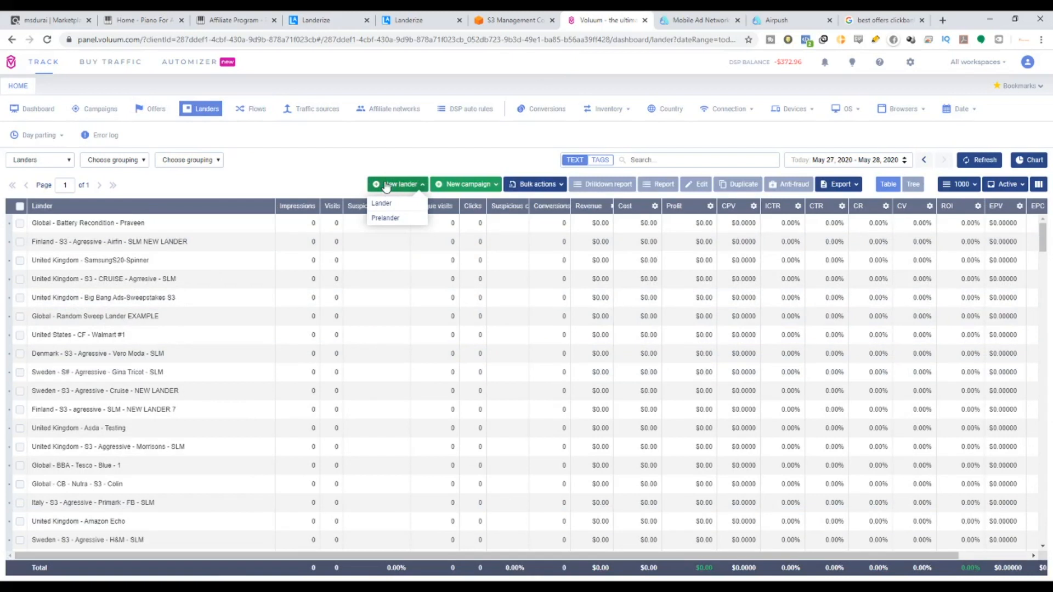
pyautogui.click(387, 204)
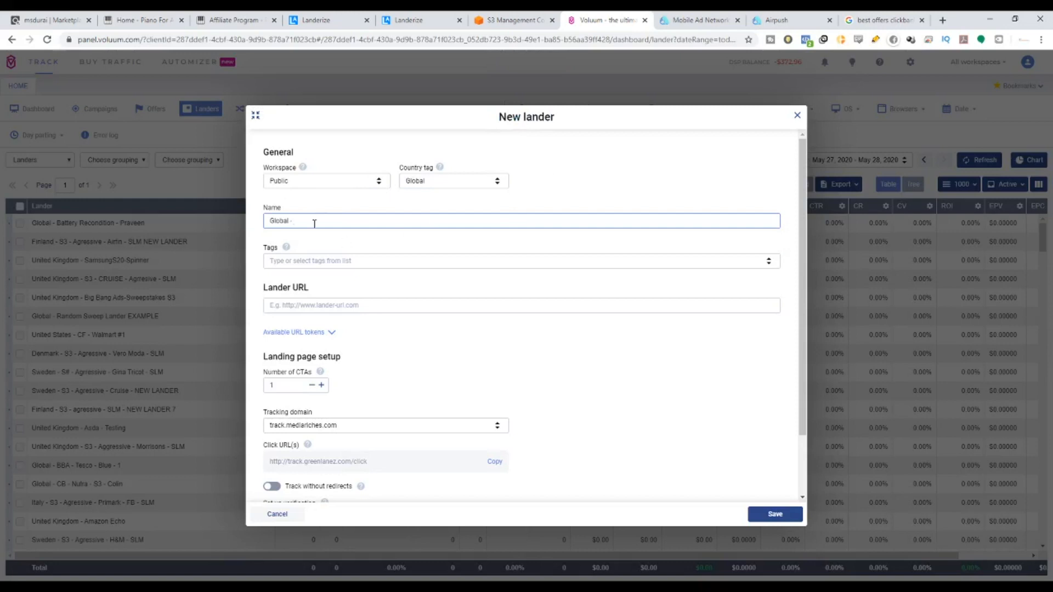
pyautogui.write('Piano For A')
pyautogui.write('ll-Airpish')
pyautogui.write('ush')
pyautogui.write('-Prac')
pyautogui.write('een')
pyautogui.press('Tab')
pyautogui.press('Tab')
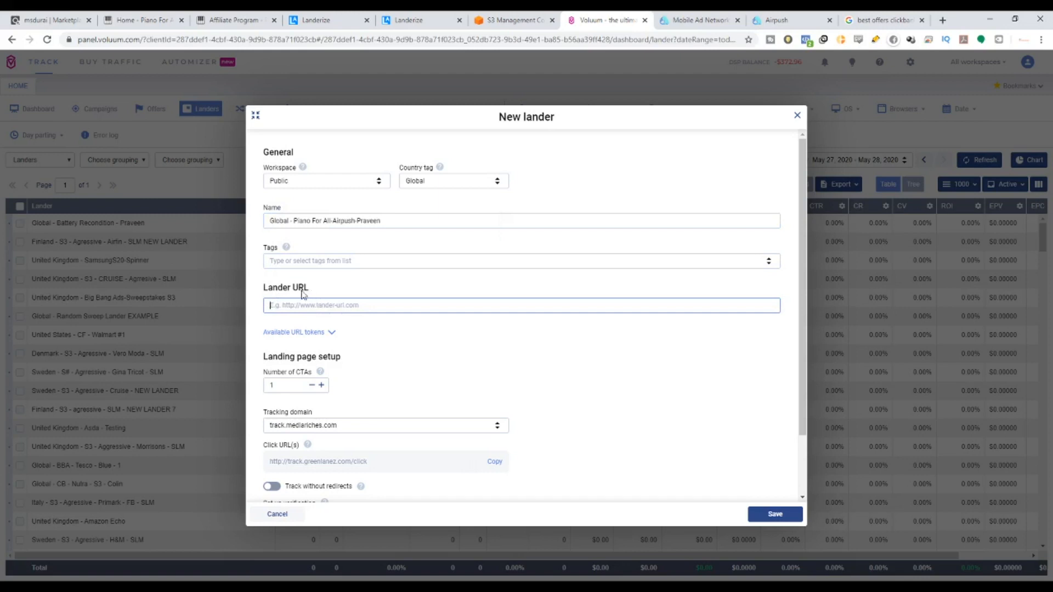
pyautogui.moveTo(265, 289); pyautogui.dragTo(313, 290)
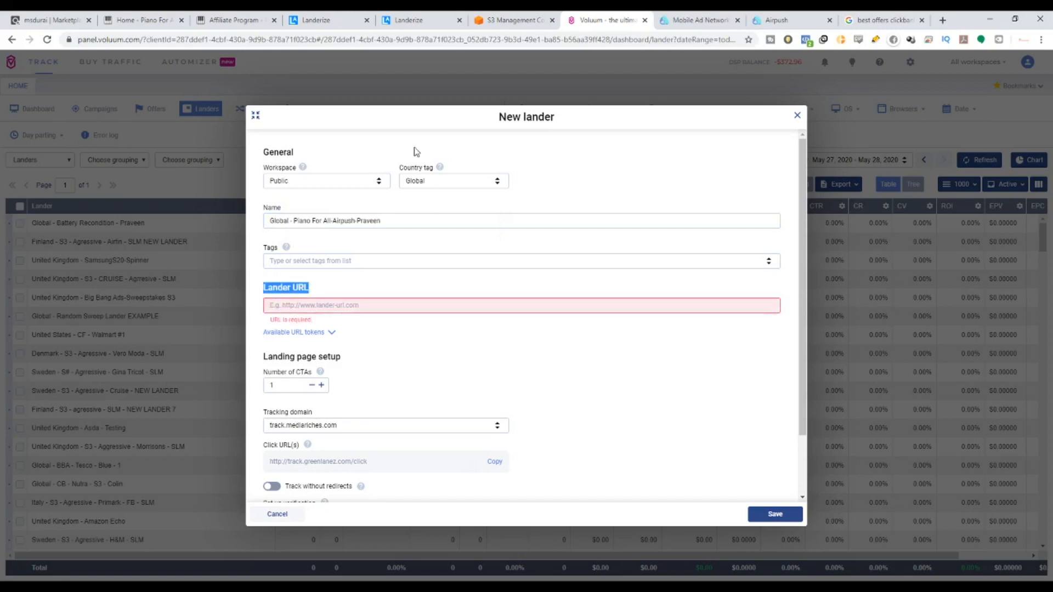
pyautogui.click(537, 18)
pyautogui.scroll(5, 178, 136)
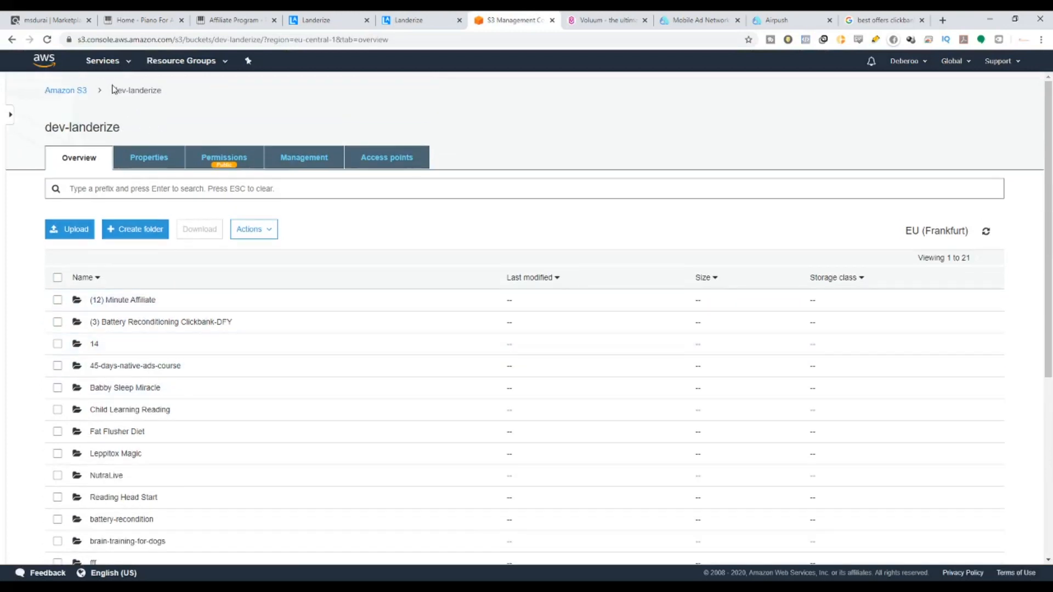
# Copy the dev-landerize bucket name in S3 and return to Voluum's Lander URL field.
pyautogui.click(66, 90)
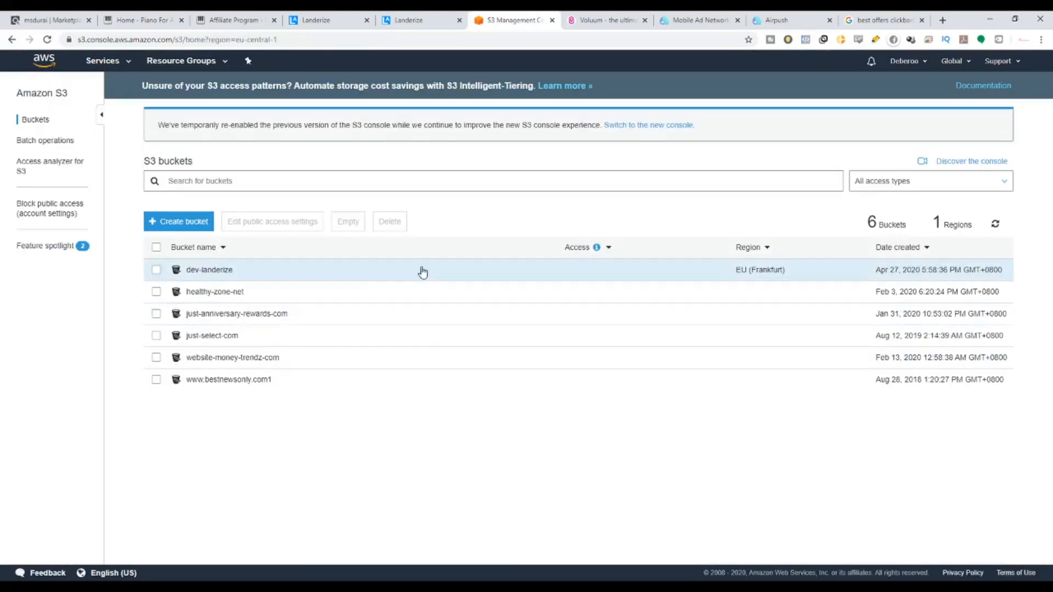
pyautogui.click(209, 269)
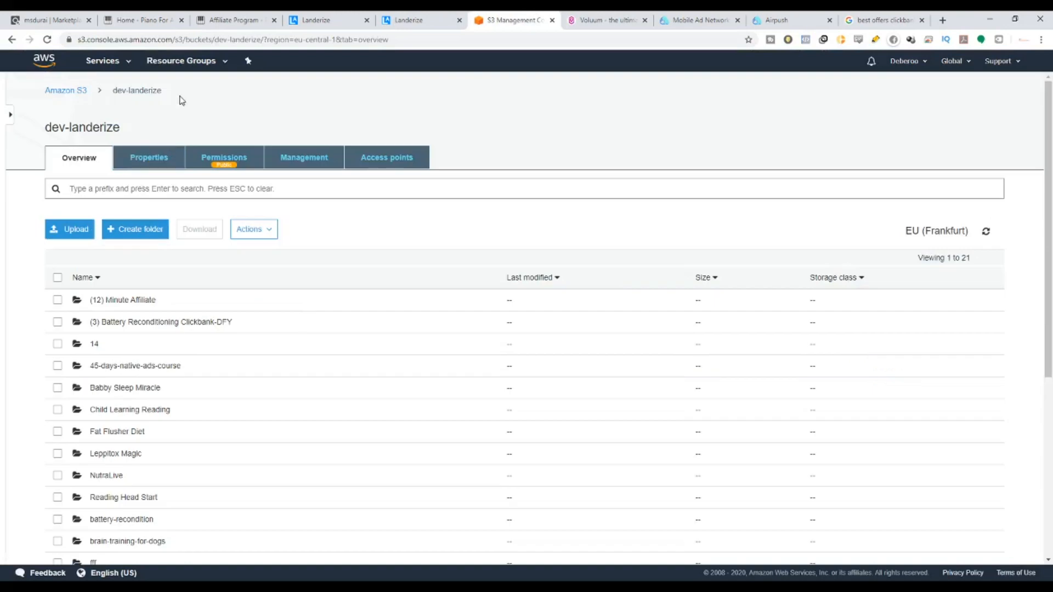
pyautogui.tripleClick(126, 94)
pyautogui.hotkey('ctrl', 'c')
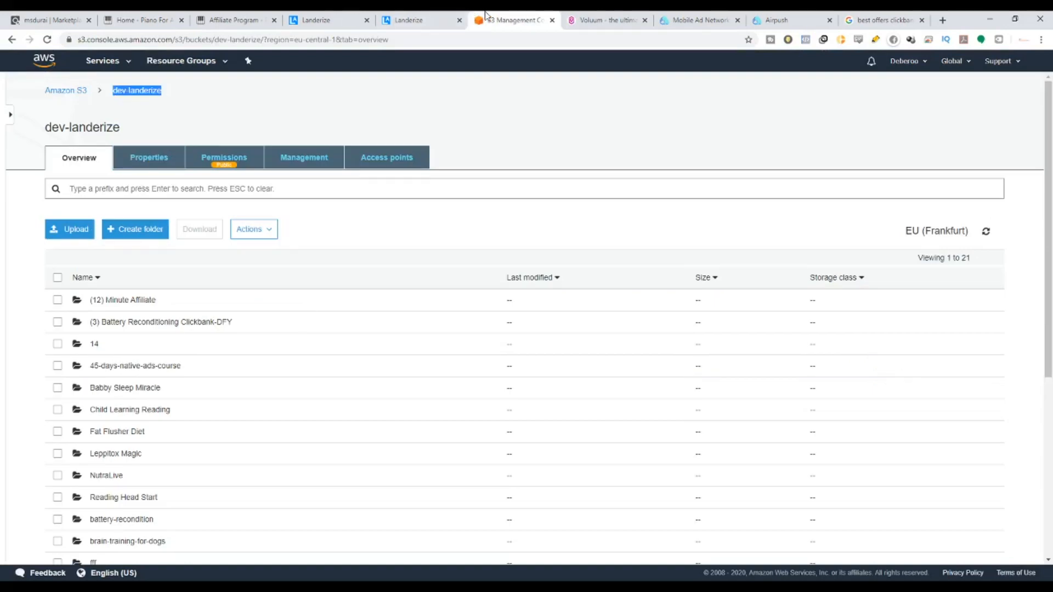
pyautogui.click(609, 19)
pyautogui.click(318, 305)
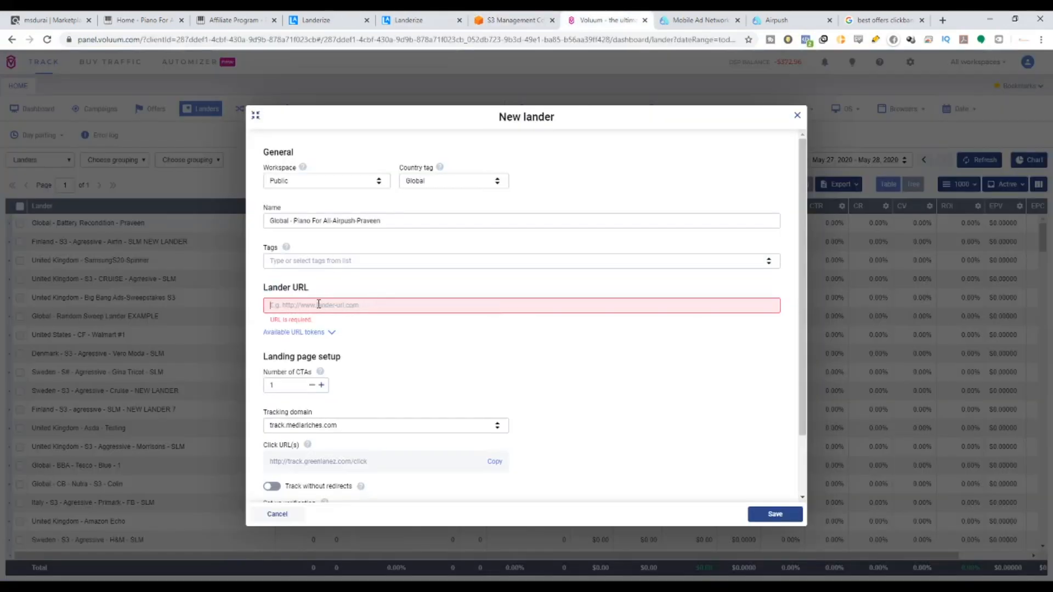
pyautogui.write('https:')
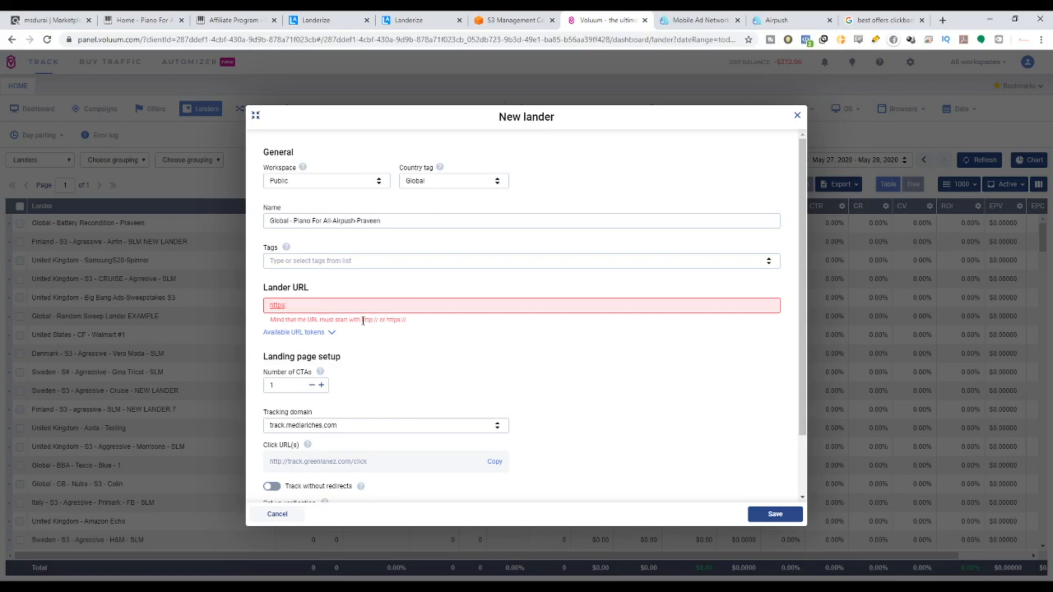
pyautogui.moveTo(362, 320); pyautogui.dragTo(406, 321)
pyautogui.click(406, 320)
pyautogui.click(317, 309)
pyautogui.hotkey('ctrl', 'v')
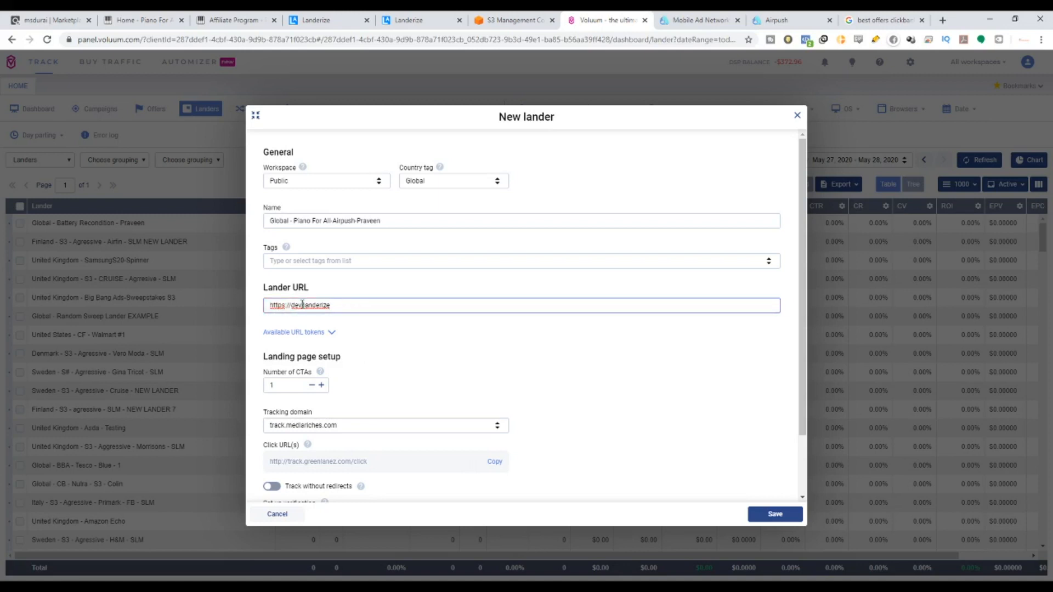
pyautogui.doubleClick(304, 305)
pyautogui.click(323, 311)
pyautogui.press('BackSpace')
pyautogui.write('om/')
# Open the piano-for-all folder in the dev-landerize bucket to see index.html and its assets.
pyautogui.click(495, 17)
pyautogui.scroll(-3, 187, 329)
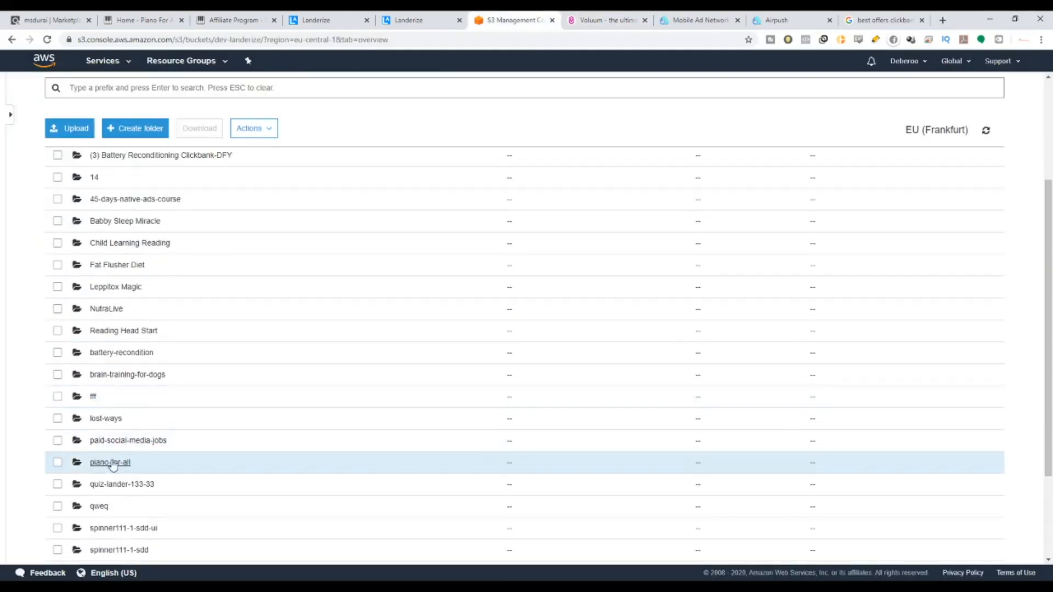
pyautogui.click(112, 465)
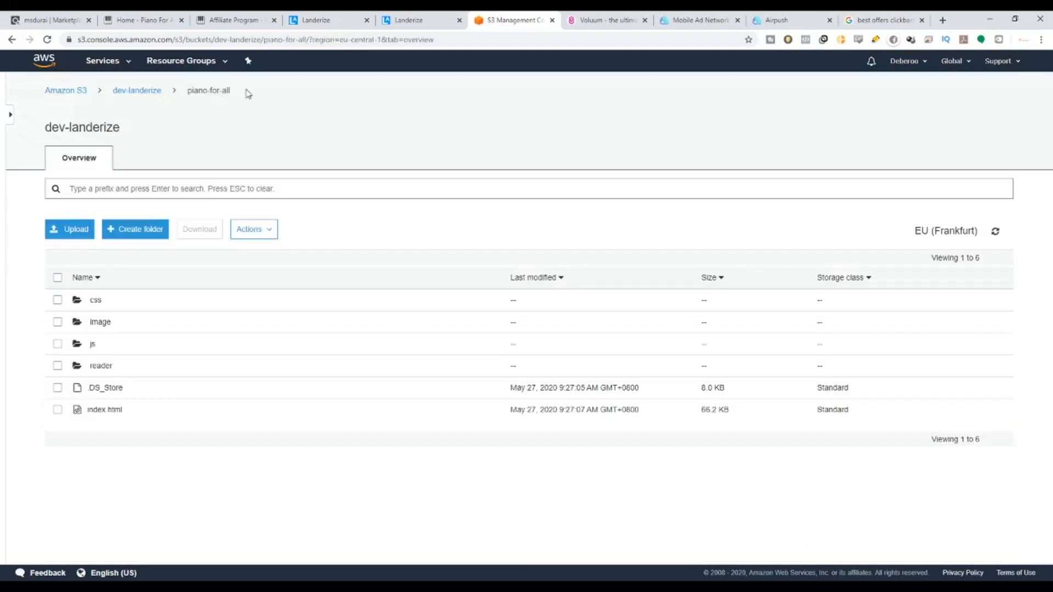
# Paste the S3 folder name into the Lander URL as 'pianoforall/', with the hyphens removed.
pyautogui.moveTo(248, 93); pyautogui.dragTo(186, 96)
pyautogui.hotkey('ctrl', 'c')
pyautogui.click(621, 20)
pyautogui.hotkey('ctrl', 'v')
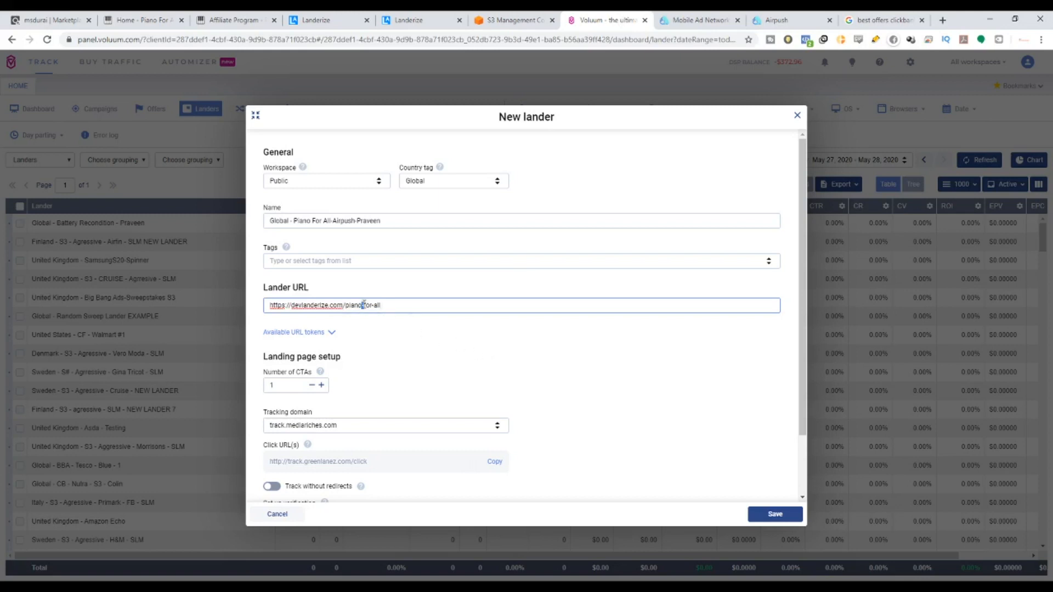
pyautogui.click(363, 305)
pyautogui.press('BackSpace')
pyautogui.moveTo(369, 305); pyautogui.dragTo(373, 306)
pyautogui.press('BackSpace')
pyautogui.write('/')
pyautogui.click(516, 18)
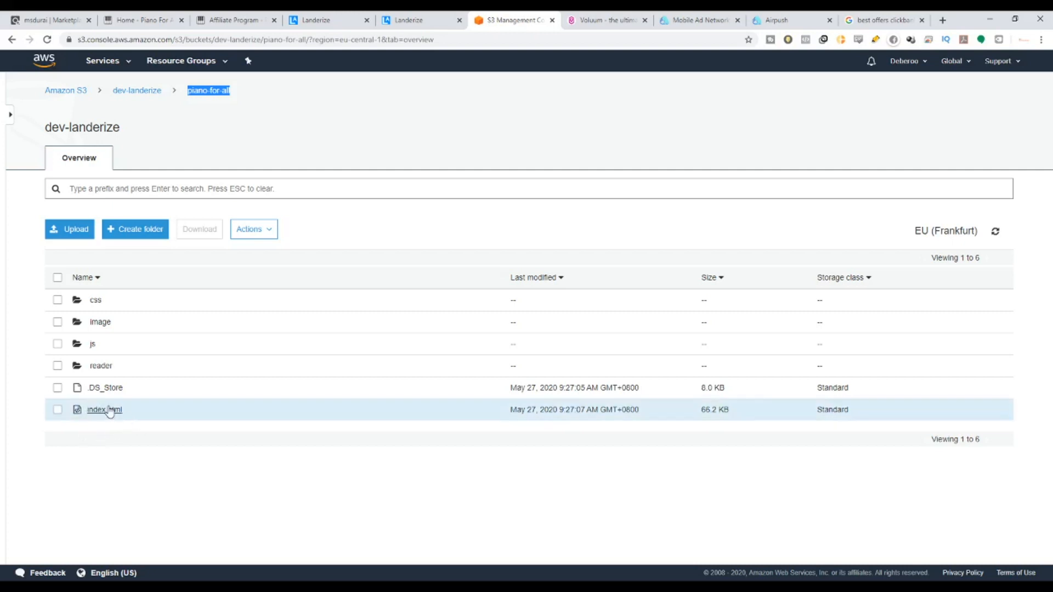
pyautogui.click(606, 16)
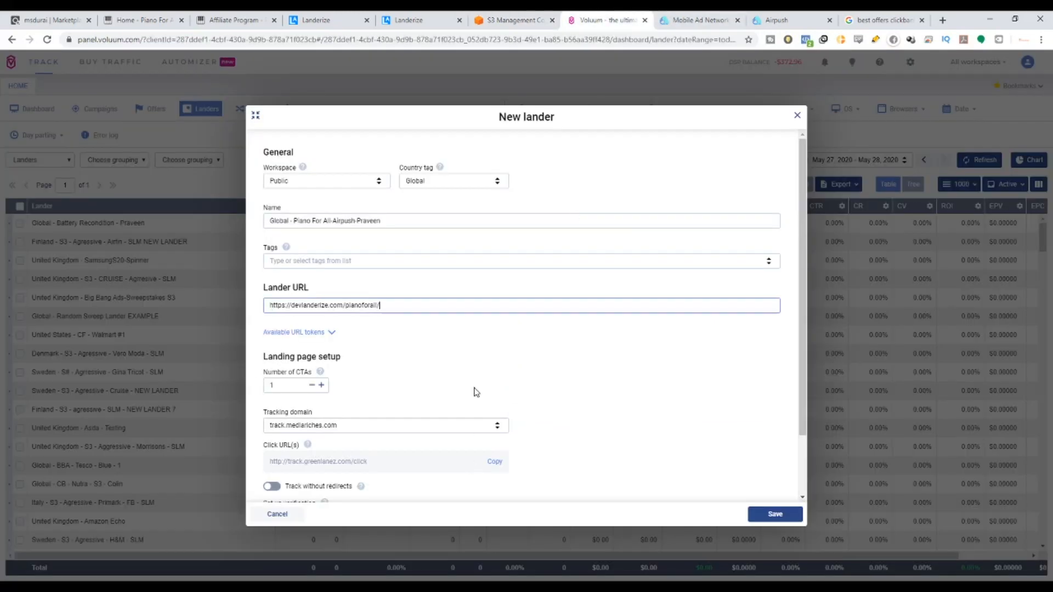
pyautogui.write('index.html')
pyautogui.scroll(-2, 636, 406)
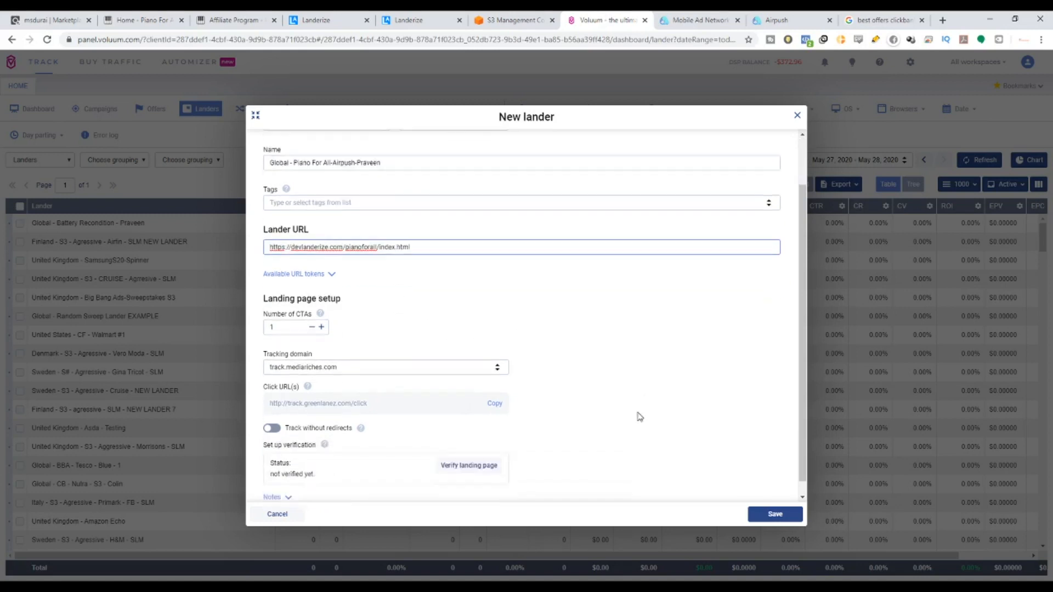
pyautogui.click(773, 514)
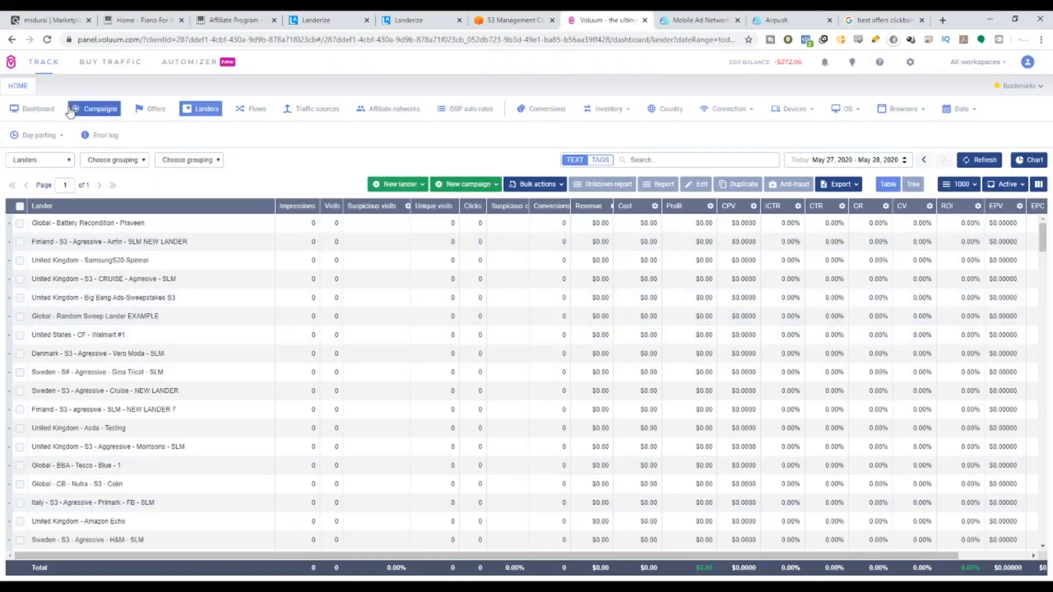
# Start a TRK Advanced campaign in the Private workspace with AirPush as traffic source.
pyautogui.click(467, 184)
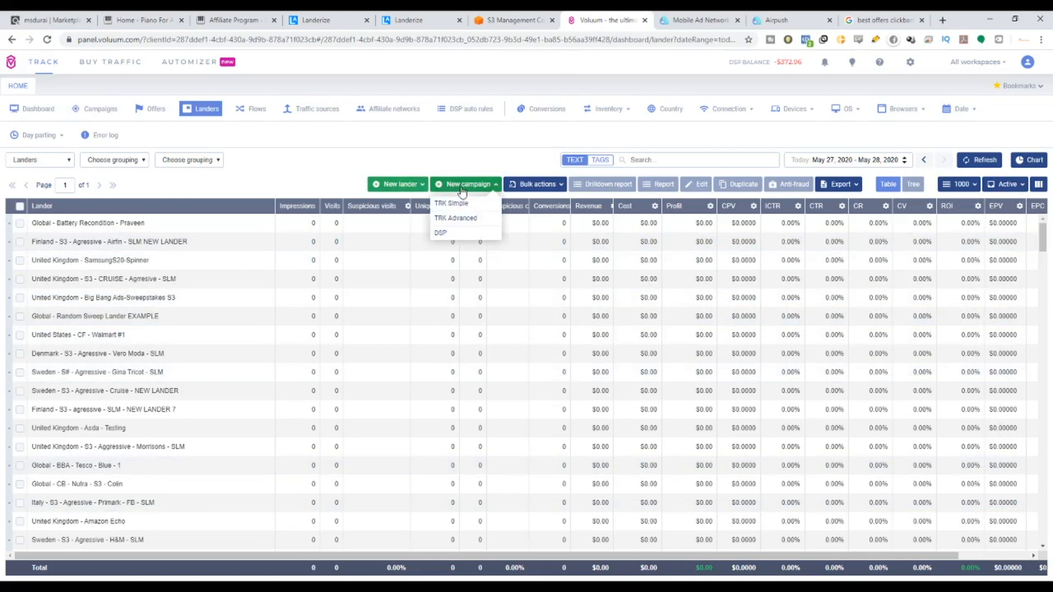
pyautogui.click(467, 219)
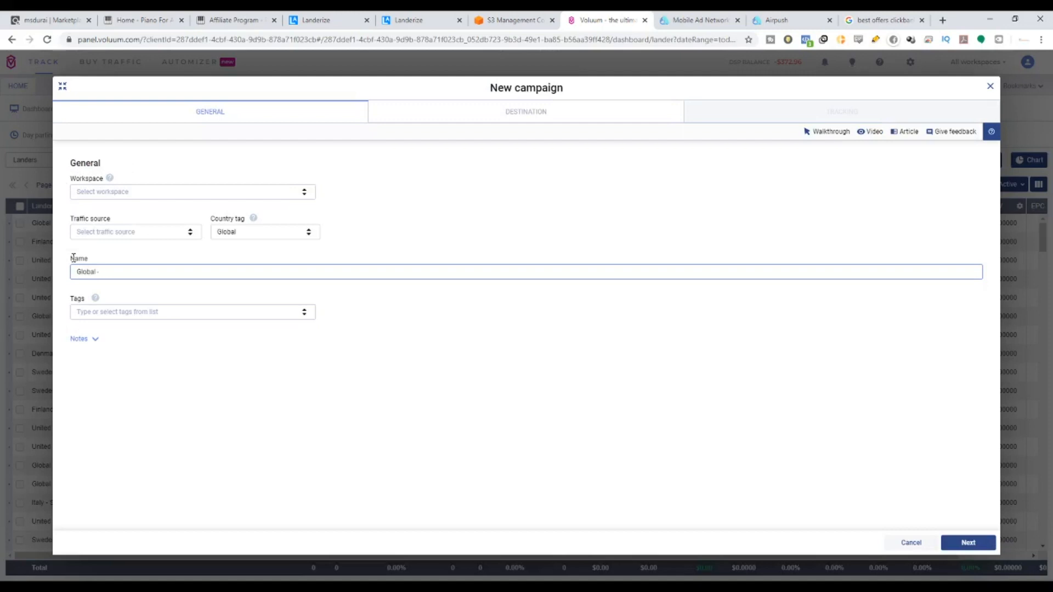
pyautogui.click(109, 193)
pyautogui.click(112, 209)
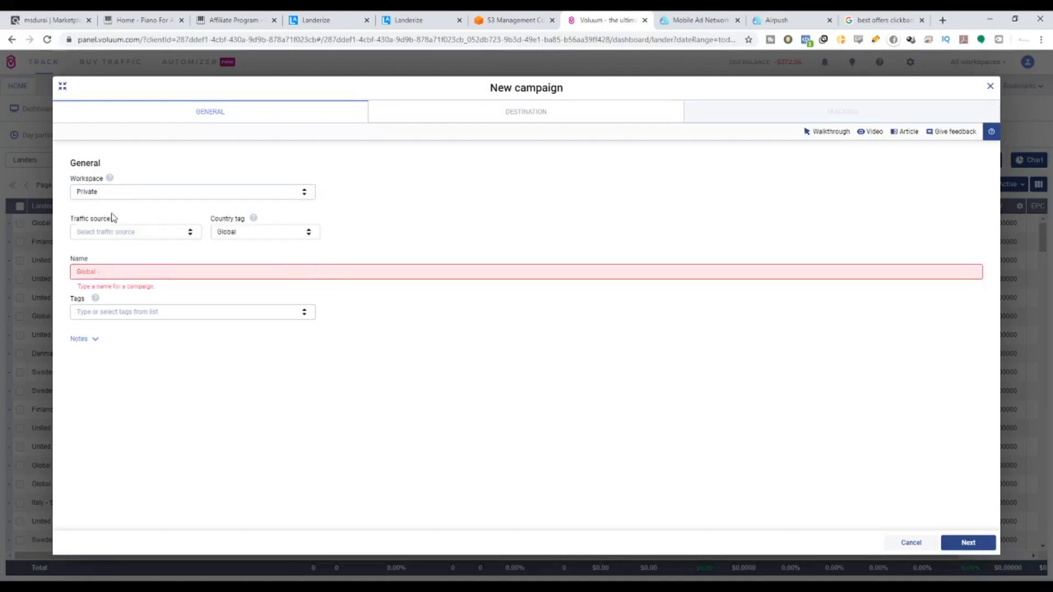
pyautogui.click(116, 238)
pyautogui.write('C')
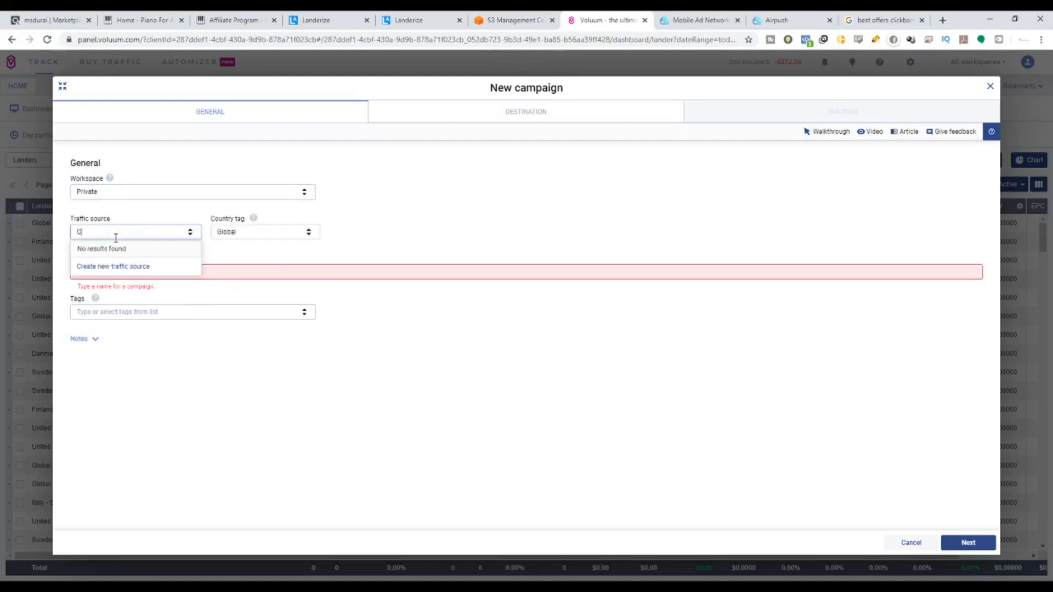
pyautogui.press('BackSpace')
pyautogui.write('a')
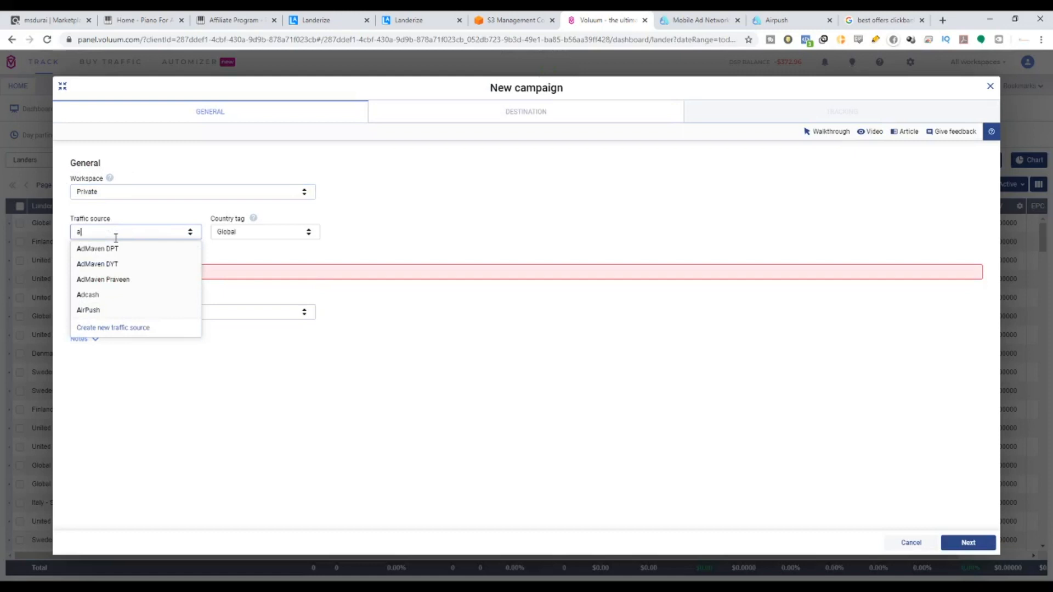
pyautogui.click(143, 310)
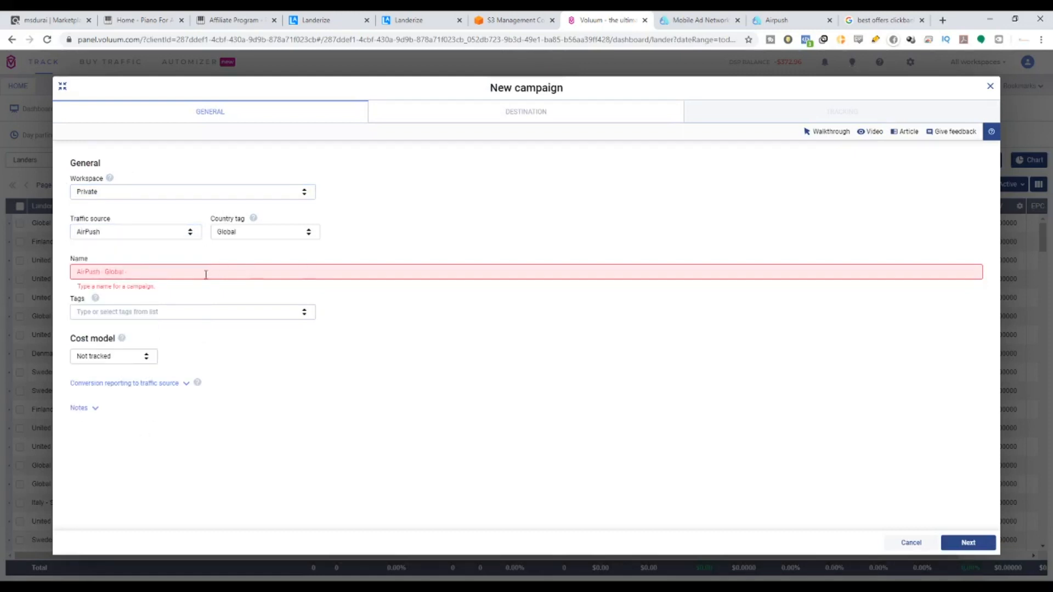
# Name the campaign 'Piano For All' plus the author's name suffix and continue to Destination.
pyautogui.write('pIANO')
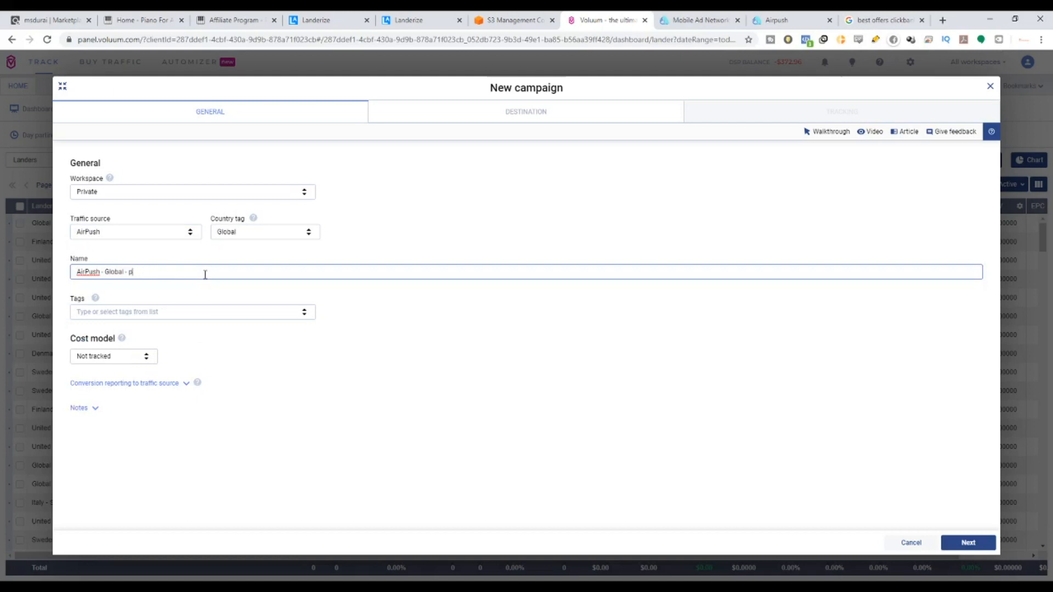
pyautogui.press('BackSpace')
pyautogui.write('Piano For ')
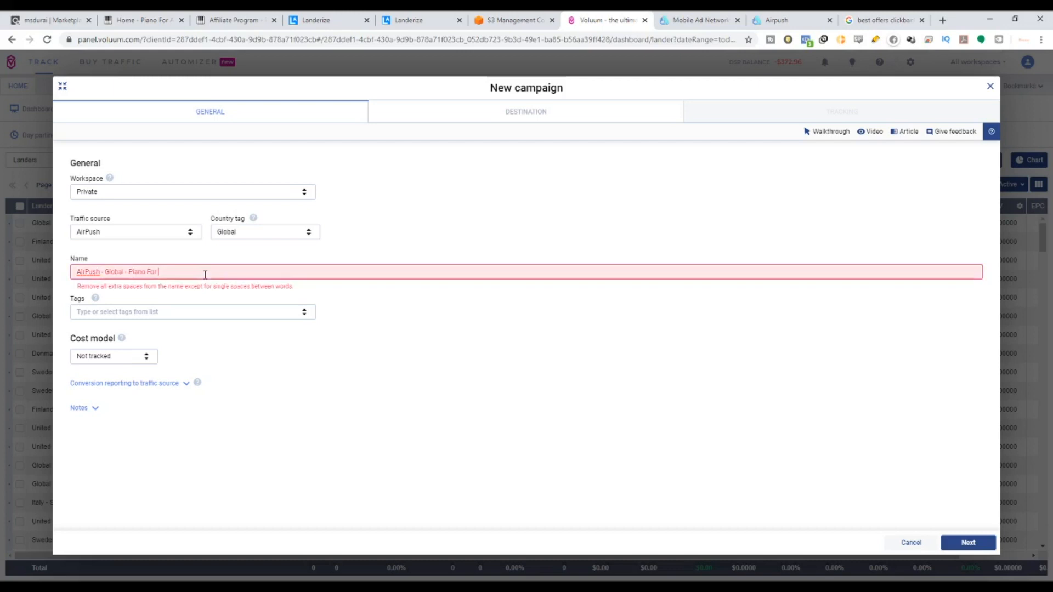
pyautogui.write('All -p')
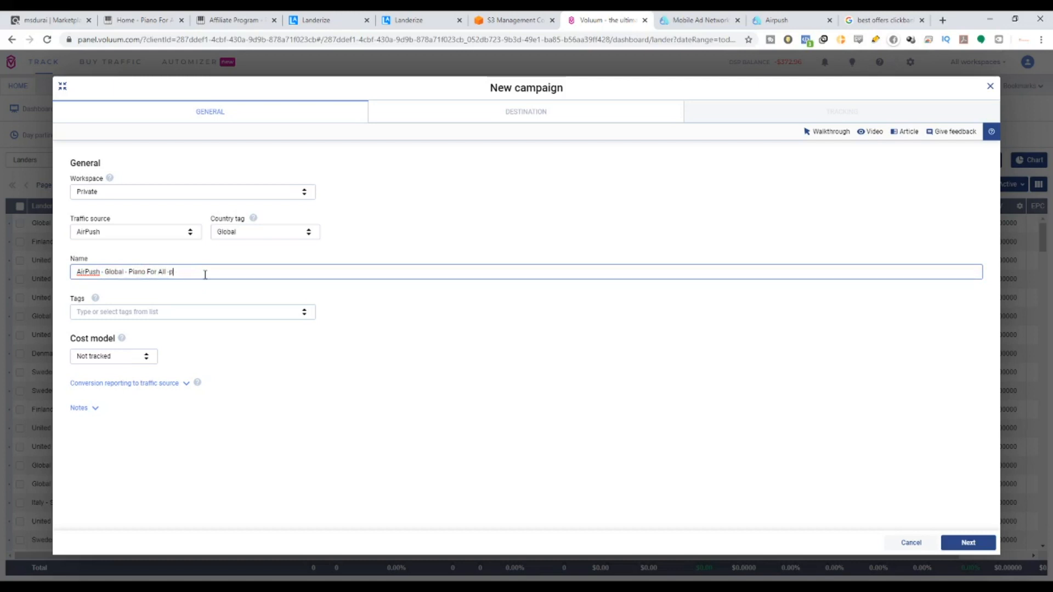
pyautogui.write('ravPraveen')
pyautogui.click(968, 542)
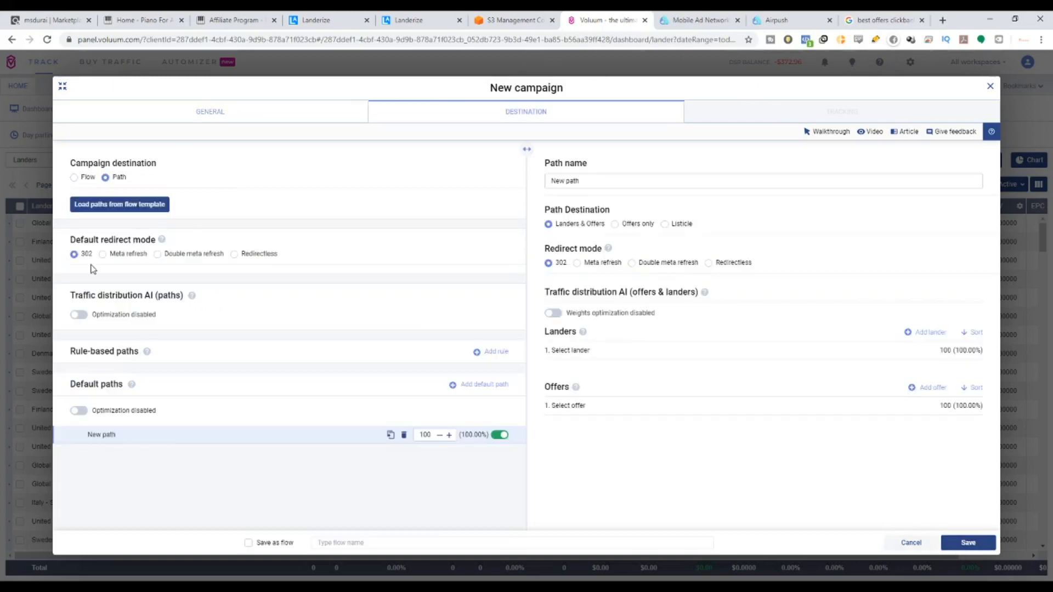
# Set both the default and the path redirect modes to Double meta refresh.
pyautogui.moveTo(69, 240); pyautogui.dragTo(118, 245)
pyautogui.tripleClick(72, 242)
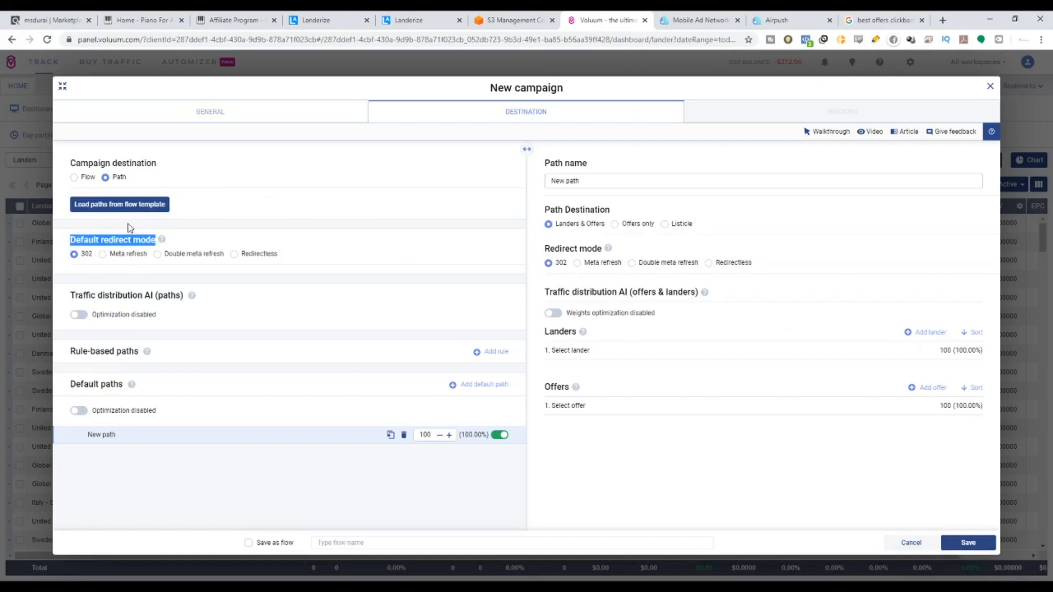
pyautogui.click(157, 255)
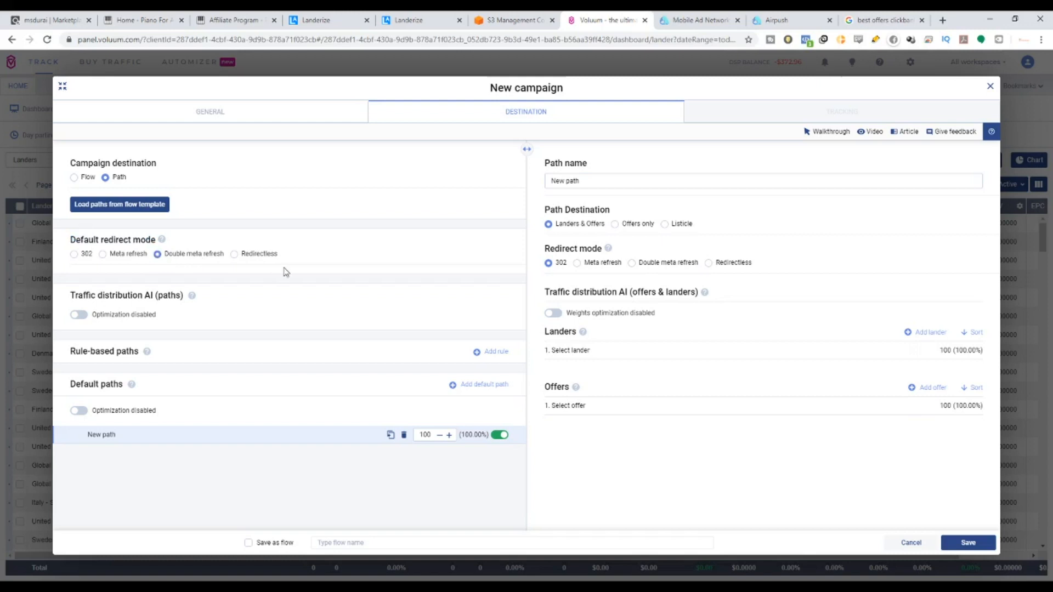
pyautogui.moveTo(566, 211); pyautogui.dragTo(655, 225)
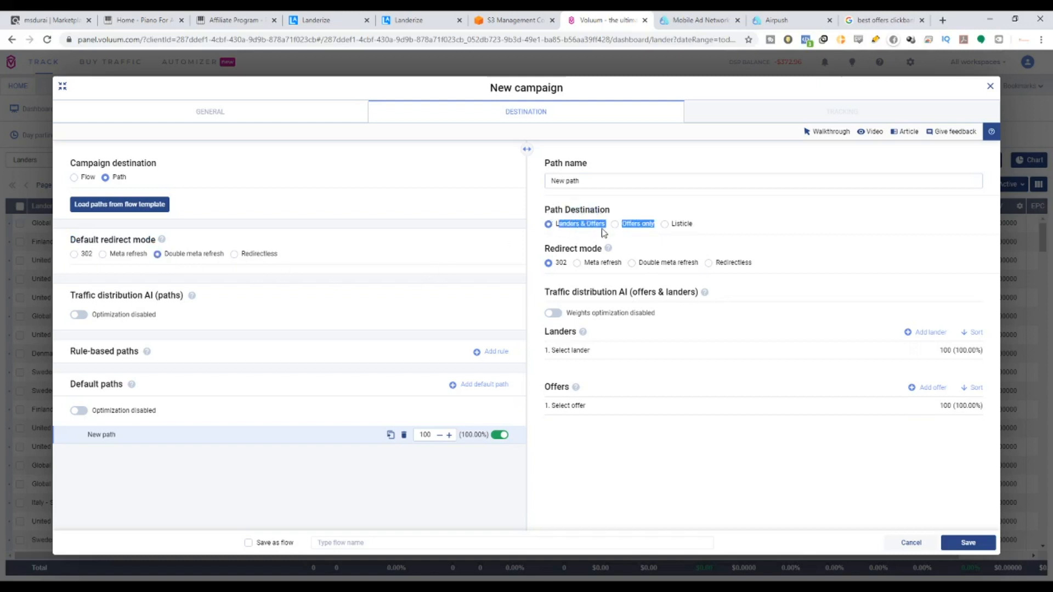
pyautogui.moveTo(551, 253); pyautogui.dragTo(584, 252)
pyautogui.click(667, 279)
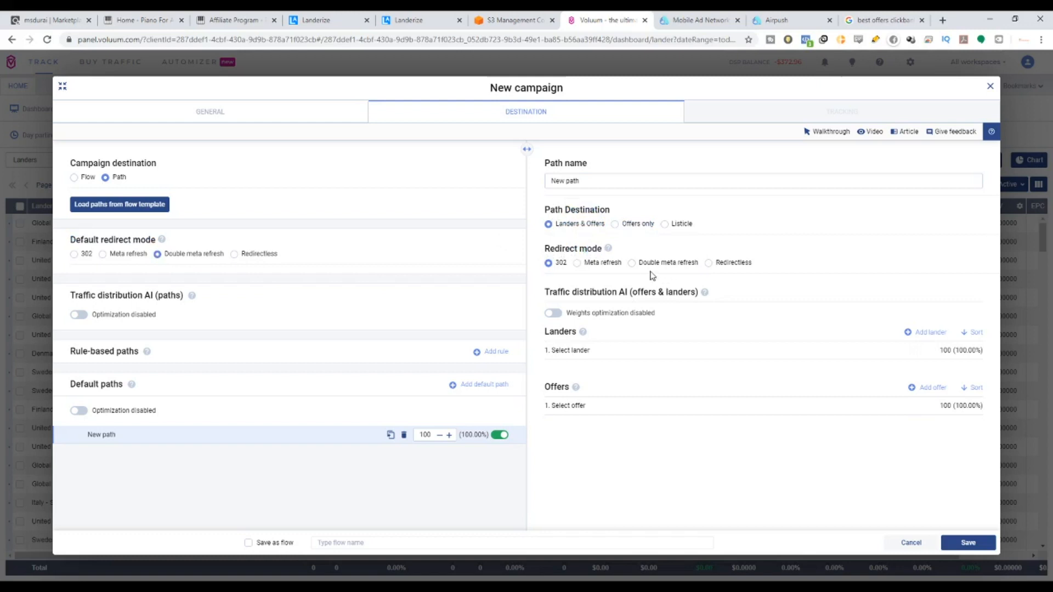
pyautogui.click(633, 263)
# Rename the path to 'ClickBank-AIrpush-Piano Hor All' followed by the author's name.
pyautogui.click(604, 351)
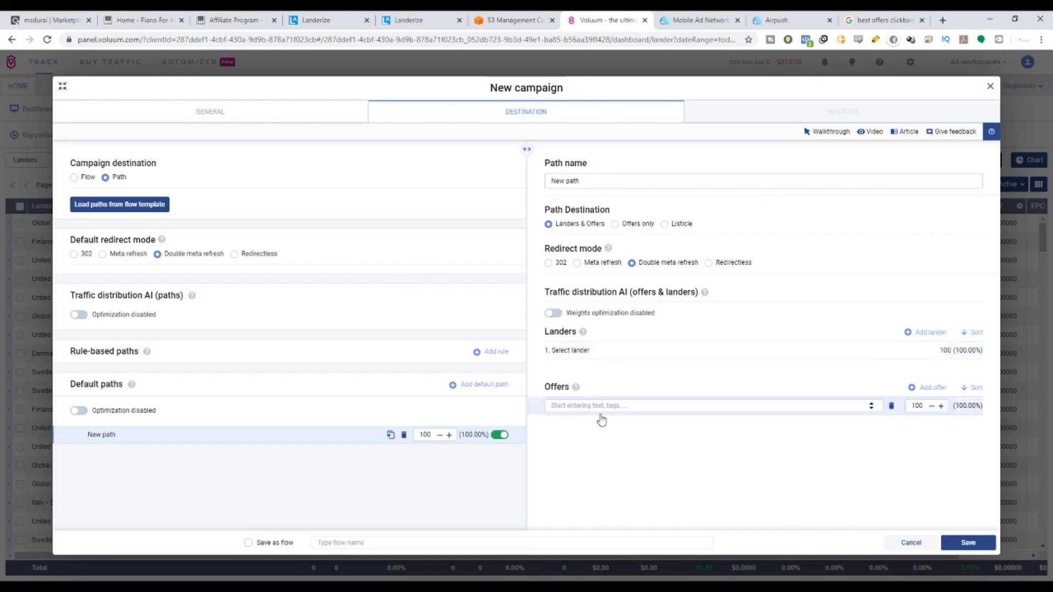
pyautogui.moveTo(597, 181); pyautogui.dragTo(549, 181)
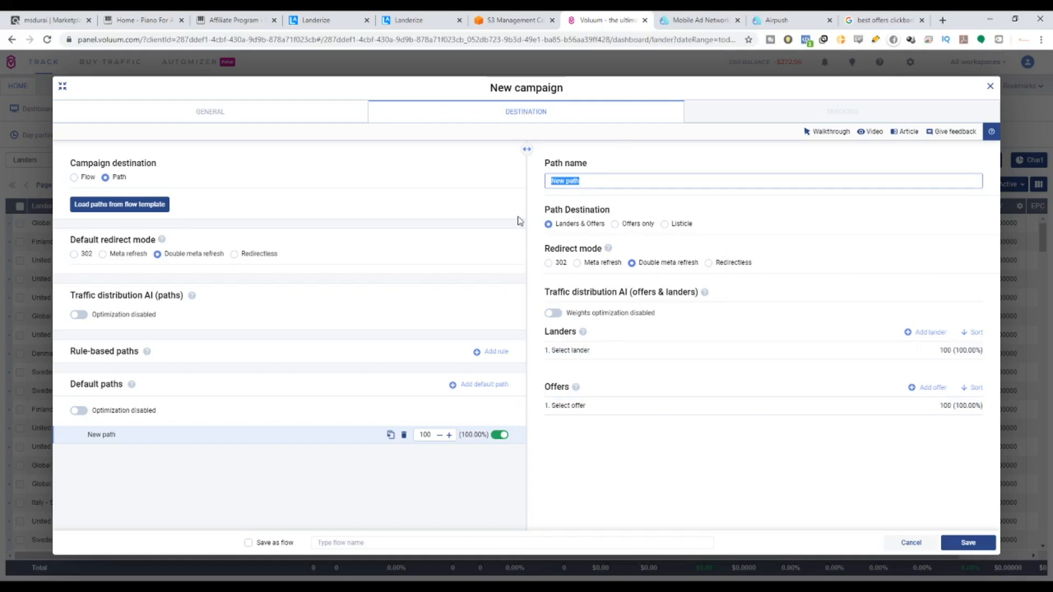
pyautogui.write('Click')
pyautogui.write('Bank-AI')
pyautogui.write('rpush')
pyautogui.write('-')
pyautogui.write('Piano H')
pyautogui.write('or All')
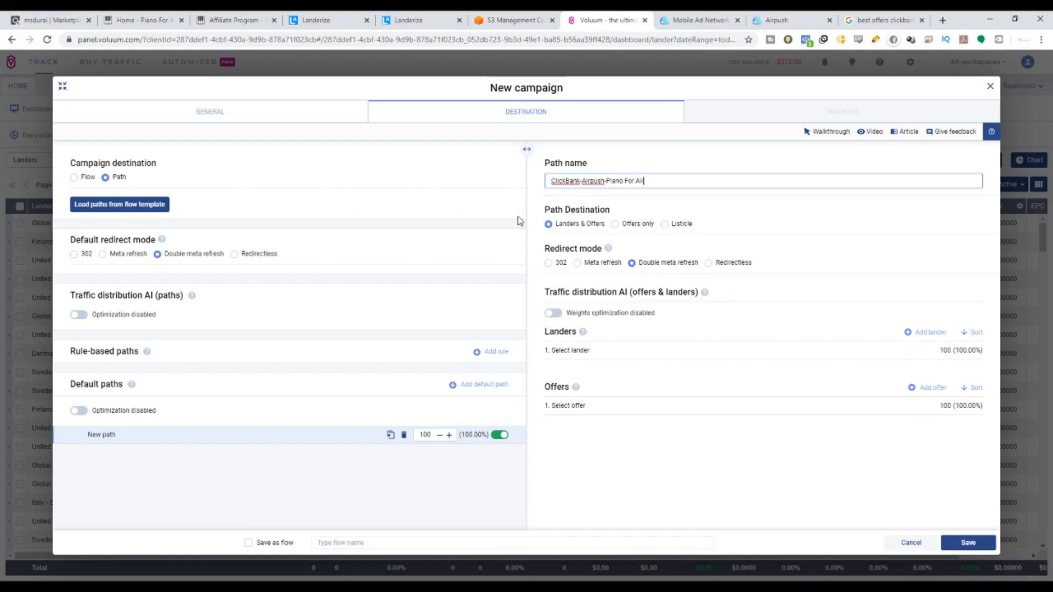
pyautogui.write('-Praveen')
# Add the Global Piano For All Airpush lander to the path.
pyautogui.click(953, 353)
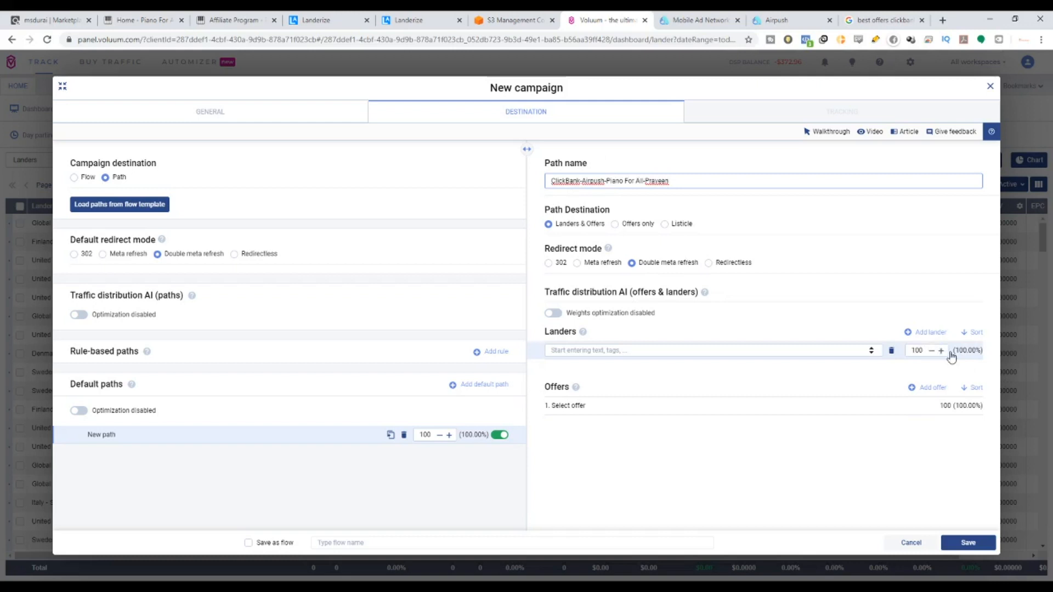
pyautogui.click(871, 355)
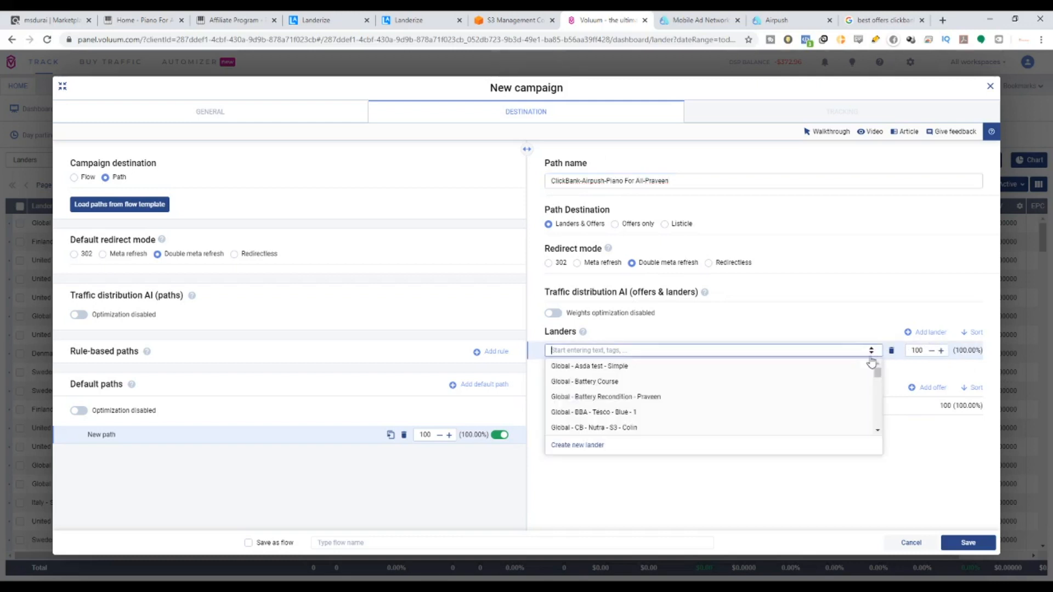
pyautogui.click(877, 431)
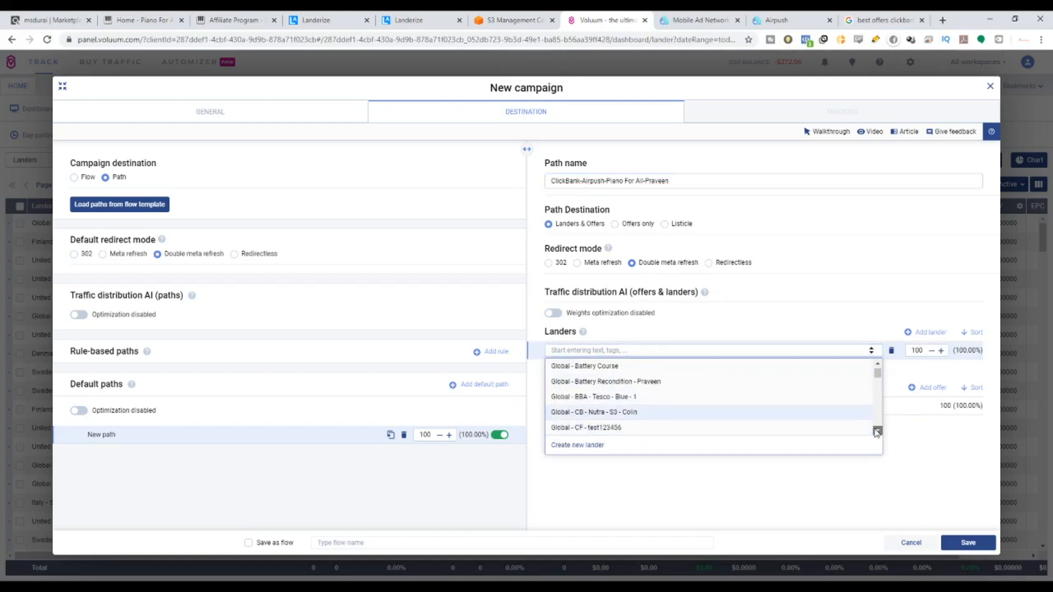
pyautogui.click(877, 432)
pyautogui.click(876, 432)
pyautogui.click(877, 432)
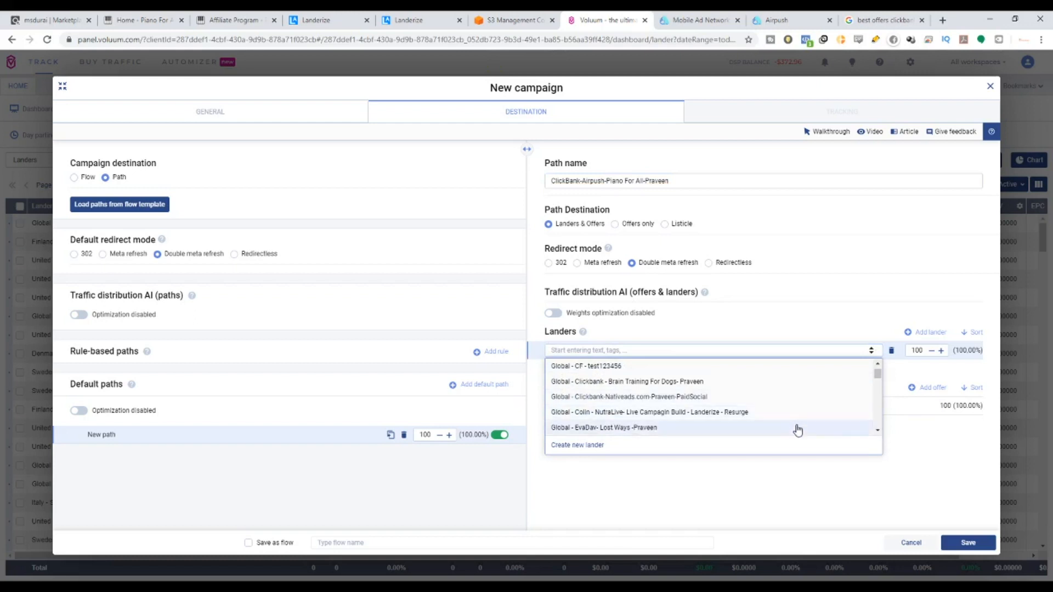
pyautogui.click(876, 432)
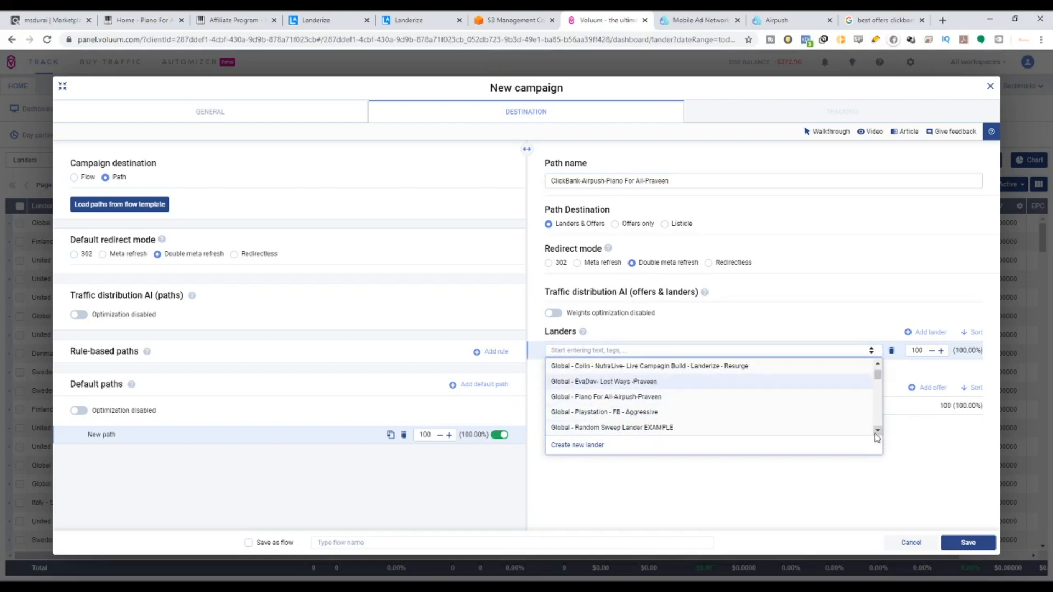
pyautogui.click(877, 432)
pyautogui.click(685, 368)
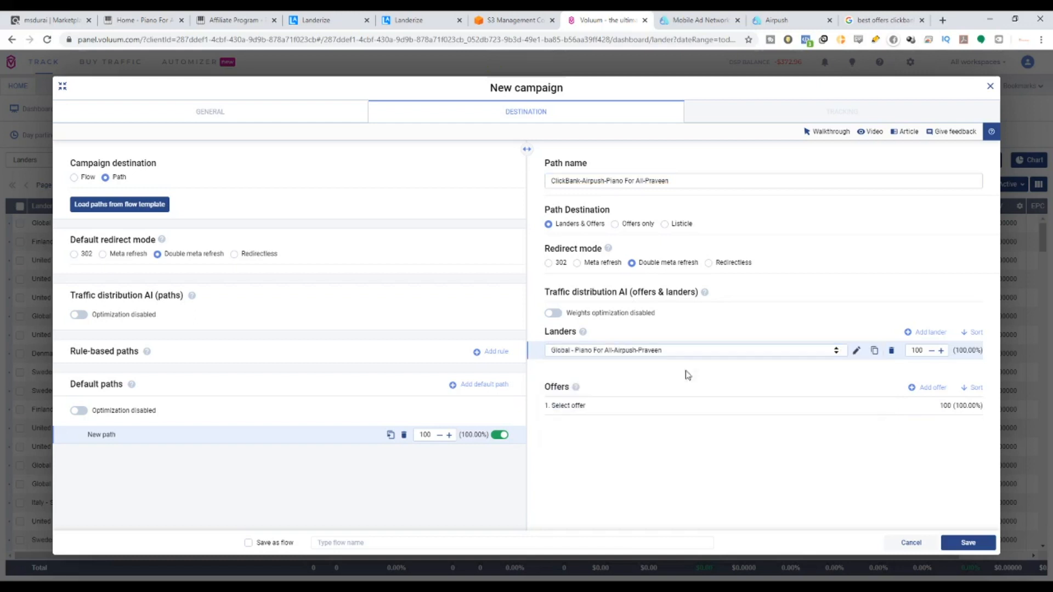
# Add the ClickBank Global Piano For All offer to the path.
pyautogui.click(724, 404)
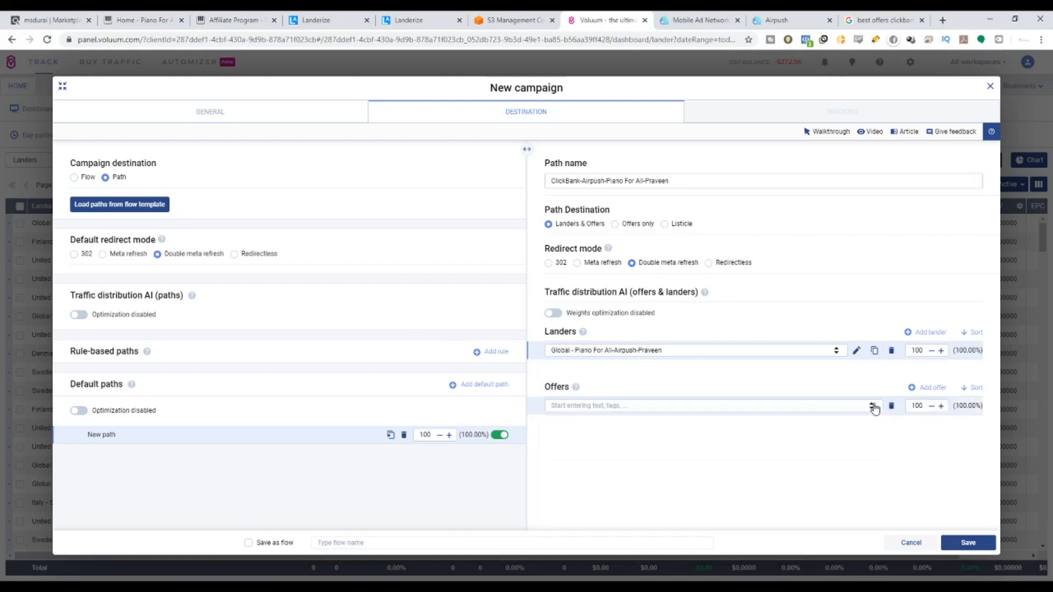
pyautogui.click(873, 407)
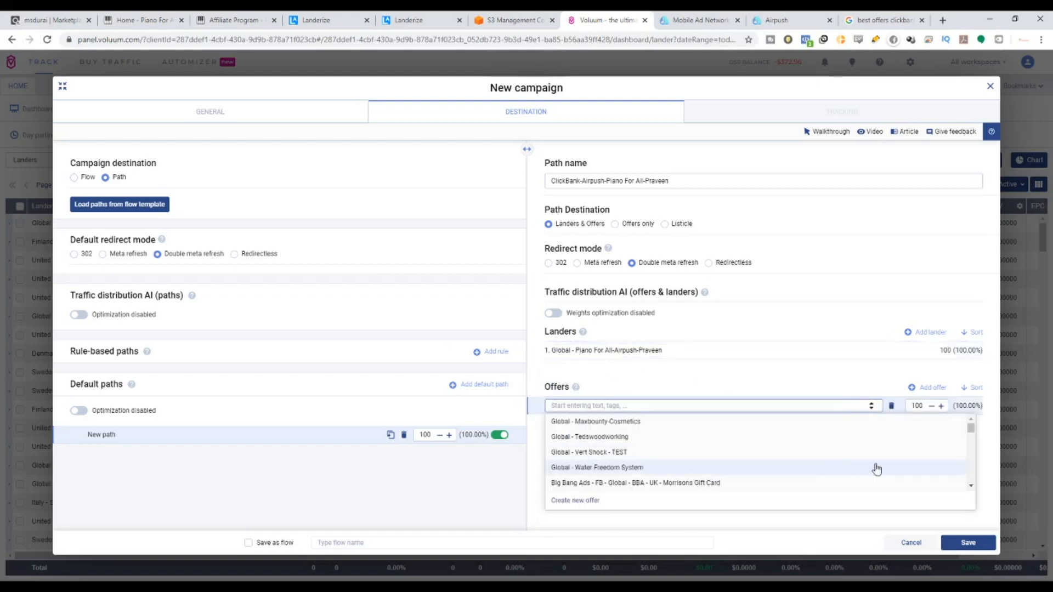
pyautogui.scroll(-5, 971, 488)
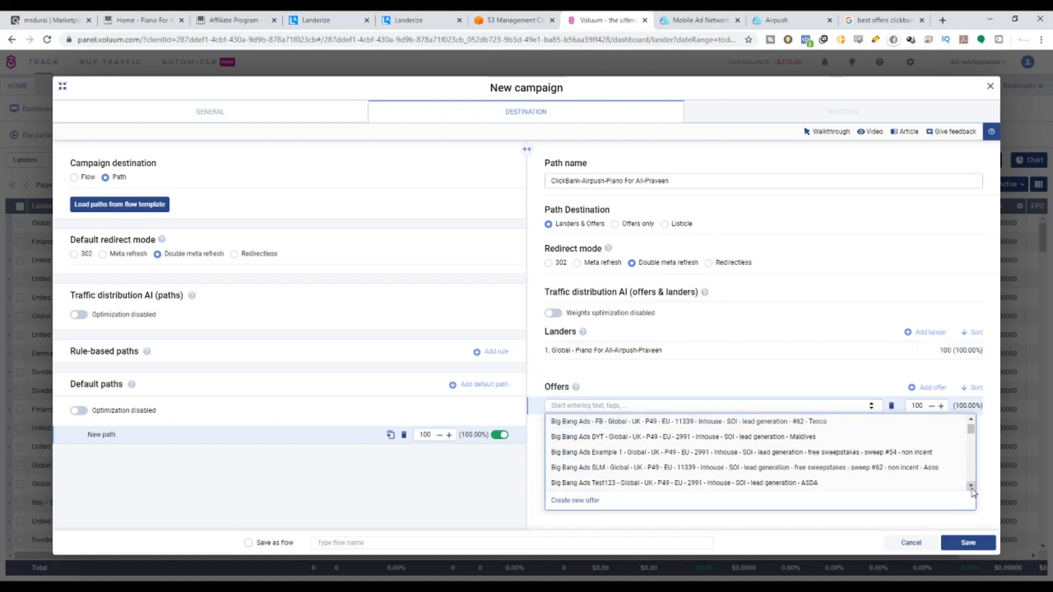
pyautogui.click(970, 487)
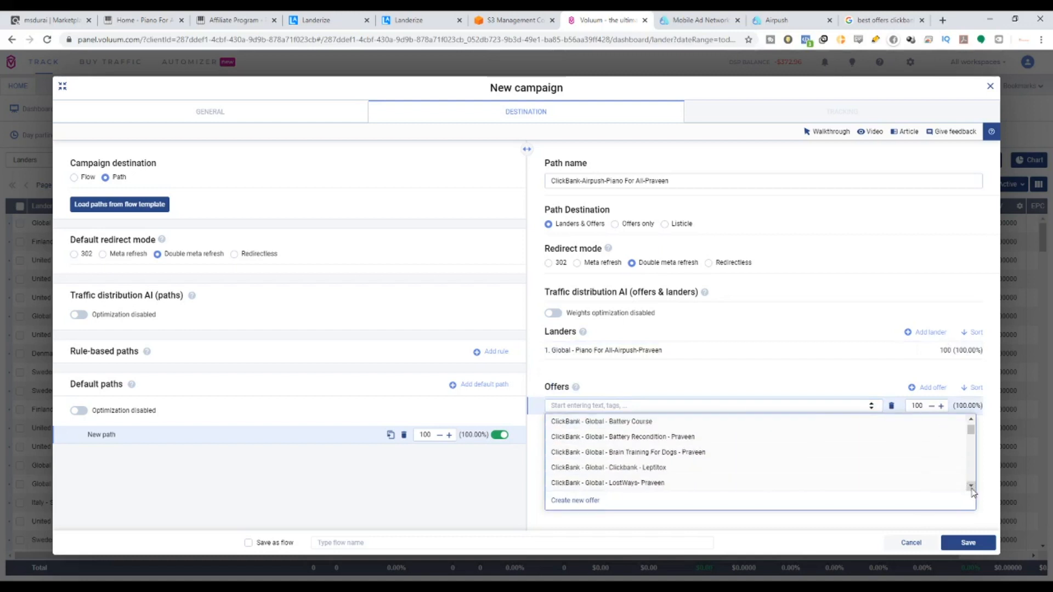
pyautogui.scroll(-5, 971, 488)
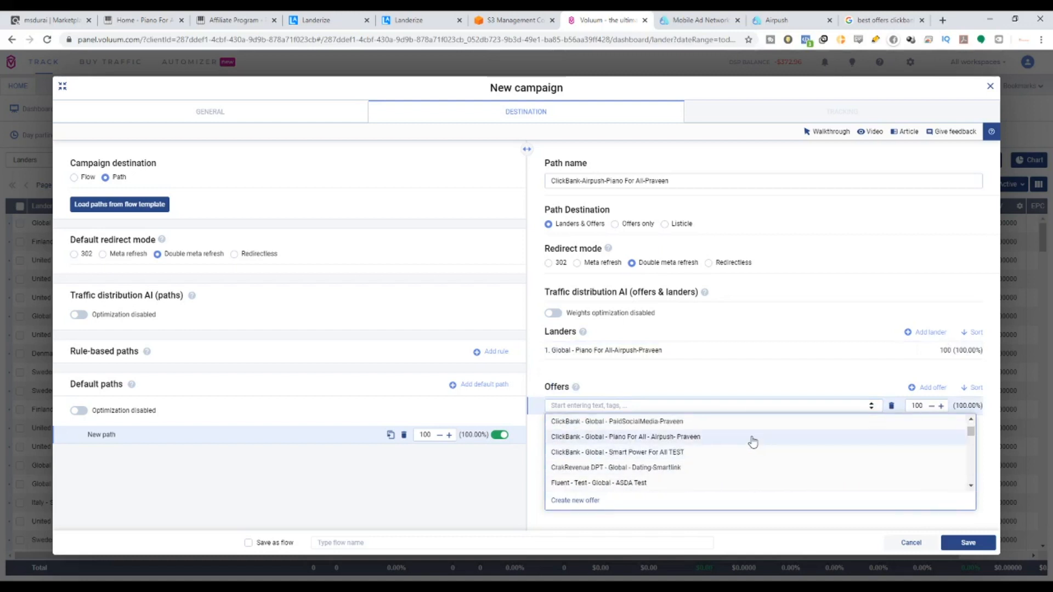
pyautogui.click(752, 439)
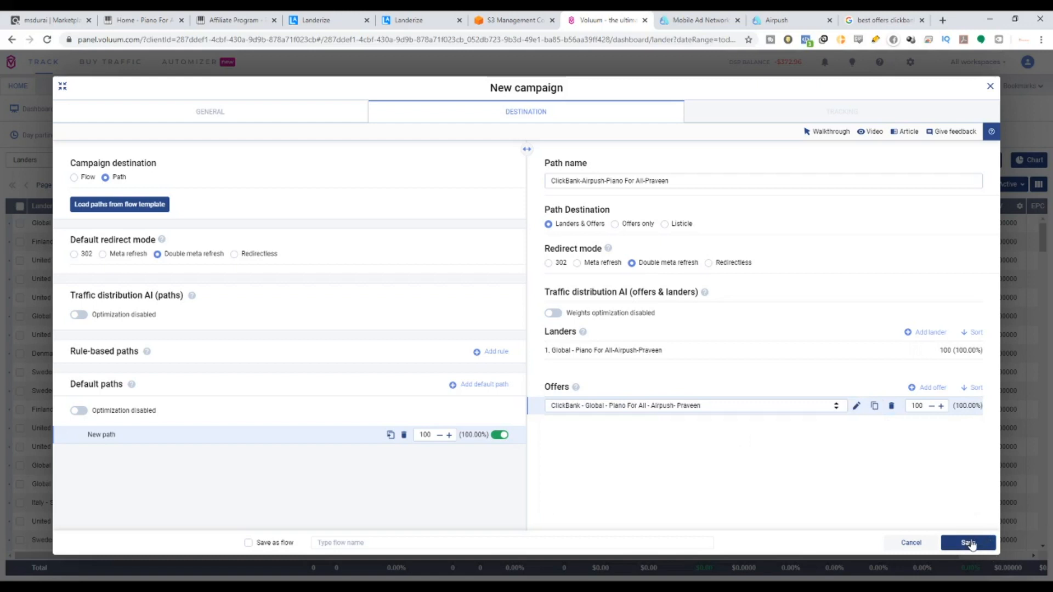
# Save the campaign and review the creation confirmation, Campaign URL and Click URL.
pyautogui.click(968, 543)
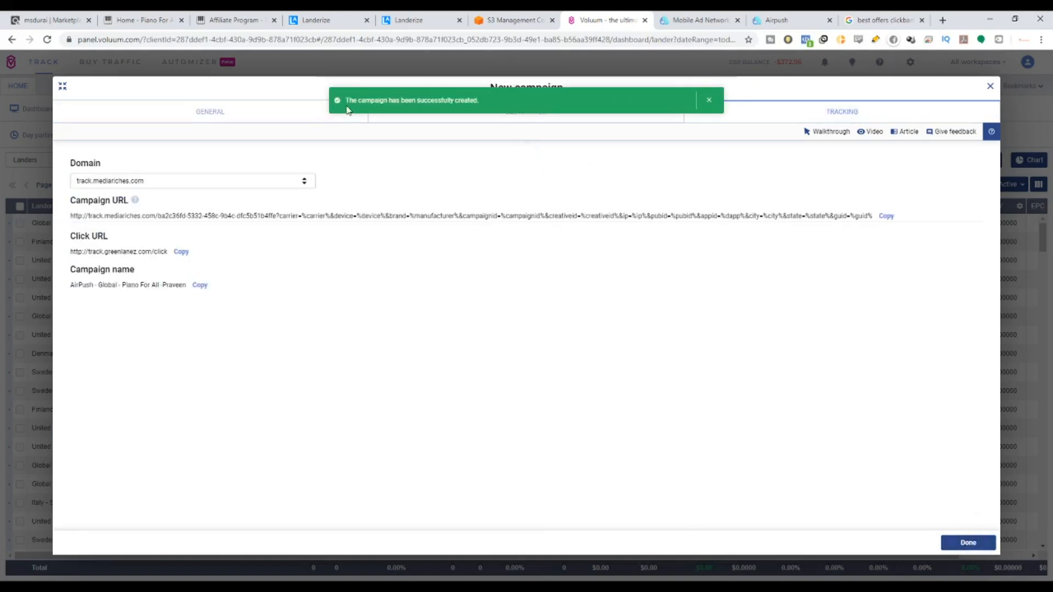
pyautogui.moveTo(346, 101); pyautogui.dragTo(486, 105)
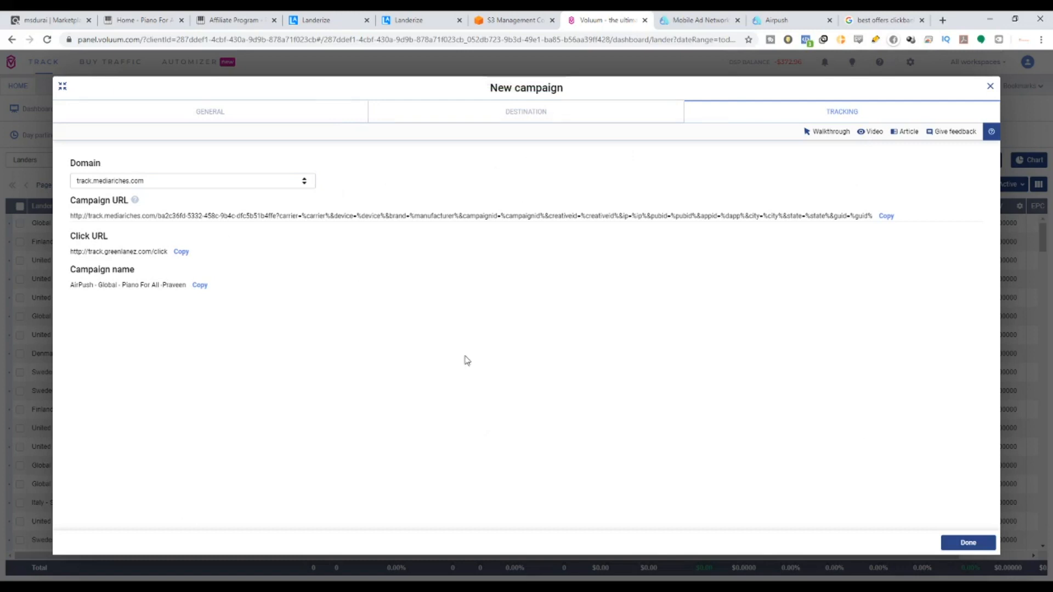
pyautogui.moveTo(70, 237); pyautogui.dragTo(92, 237)
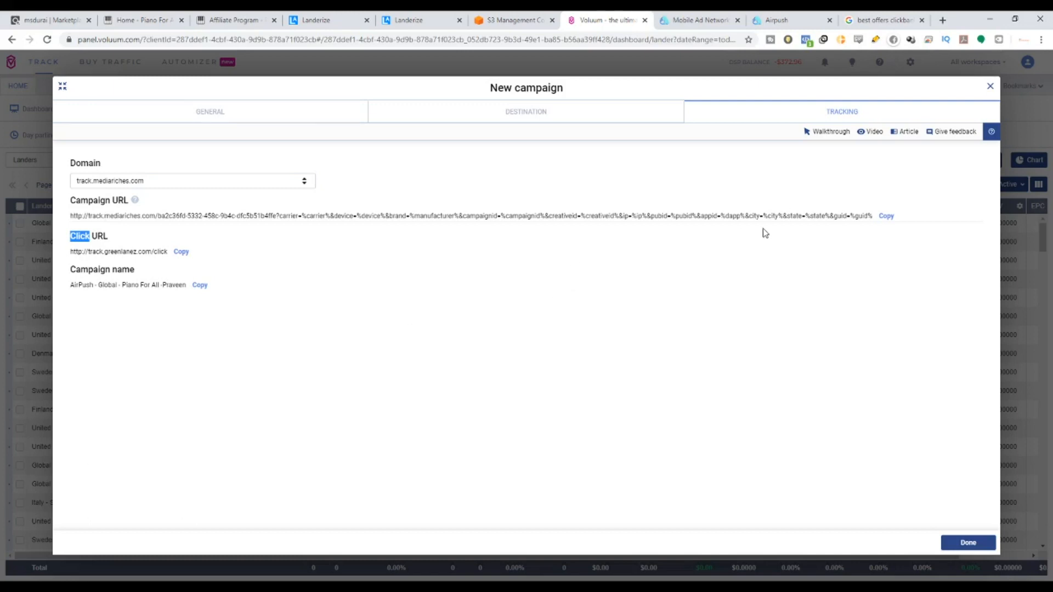
# Leave Voluum for the Mobile Ad Network tab showing the Airpush homepage.
pyautogui.click(668, 16)
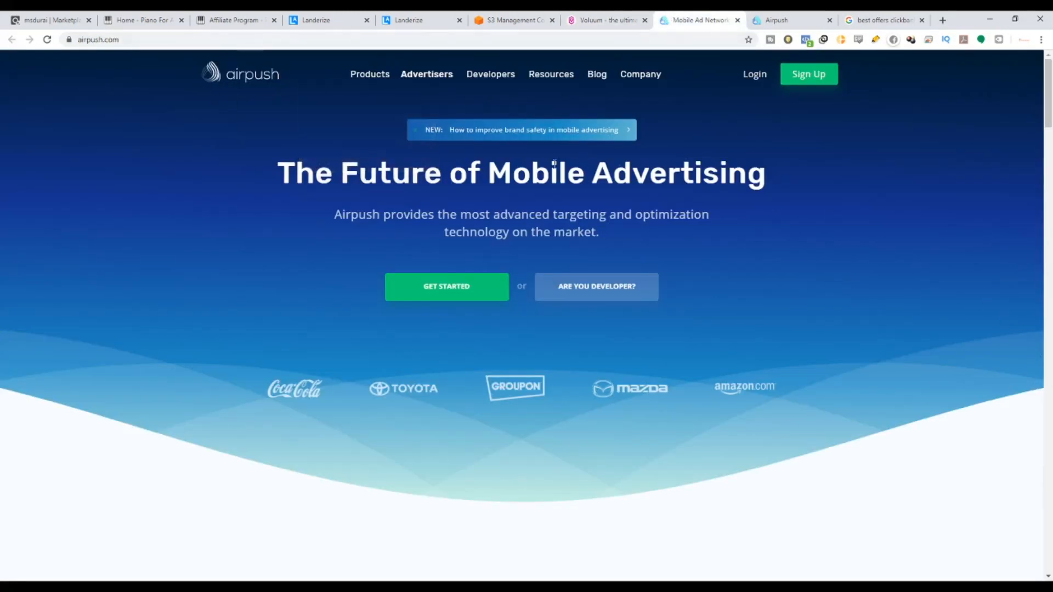
# Open the Airpush advertiser campaigns dashboard and start a new campaign.
pyautogui.moveTo(281, 174); pyautogui.dragTo(781, 174)
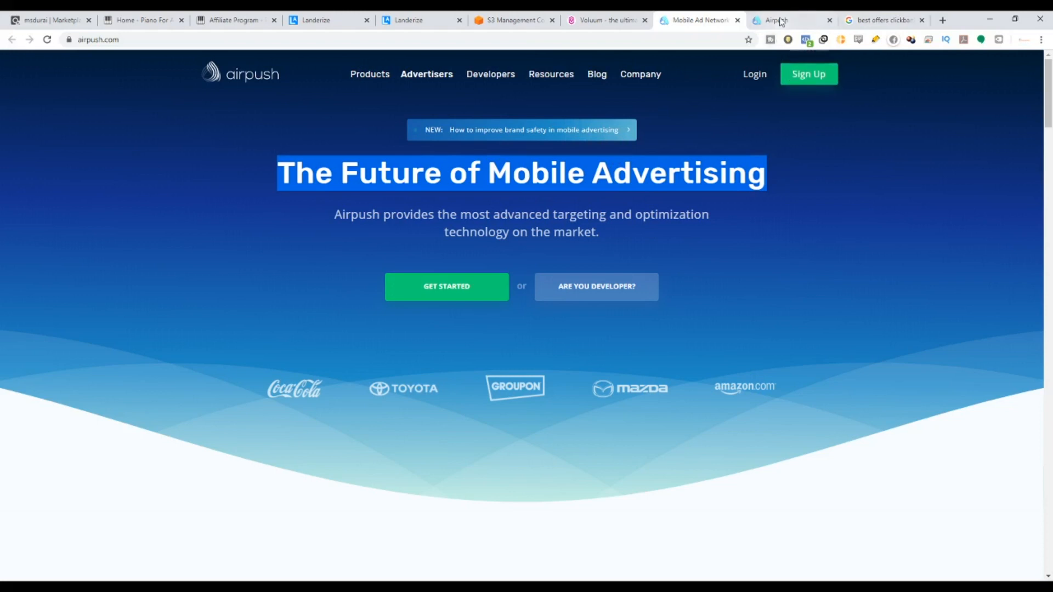
pyautogui.click(781, 21)
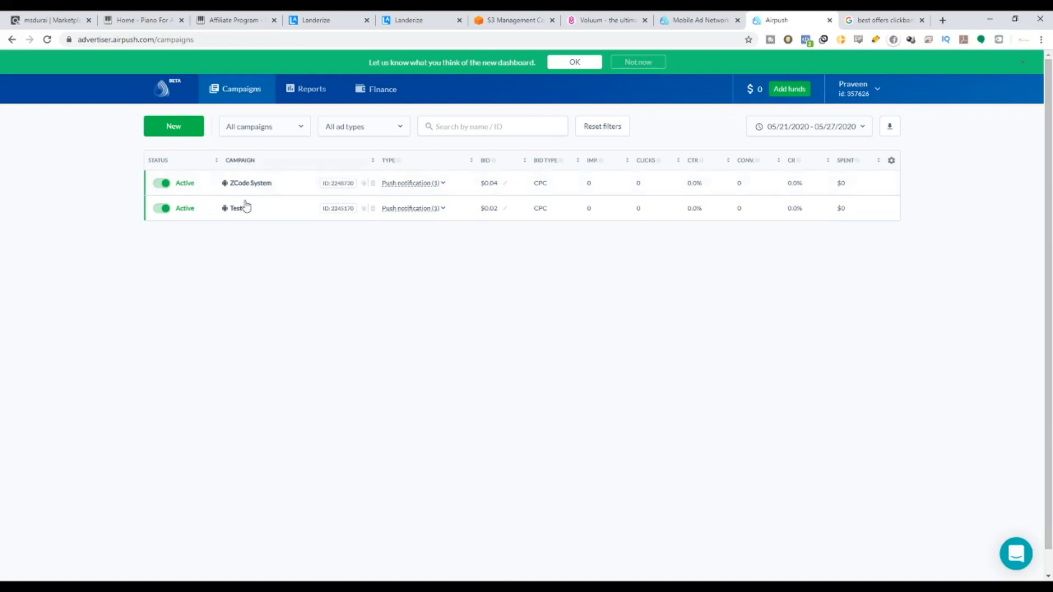
pyautogui.click(166, 131)
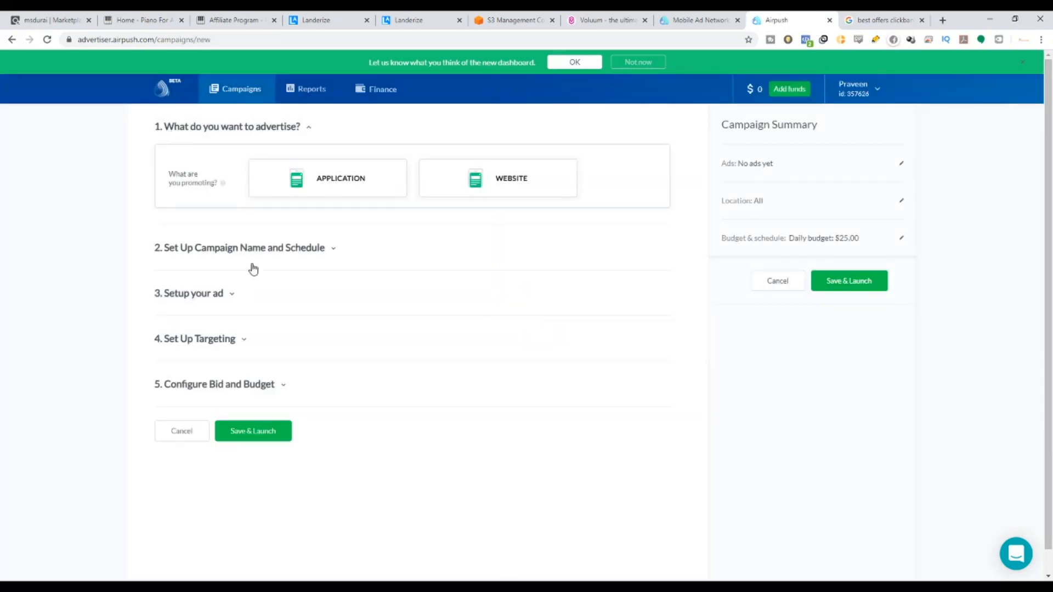
pyautogui.moveTo(170, 183); pyautogui.dragTo(211, 183)
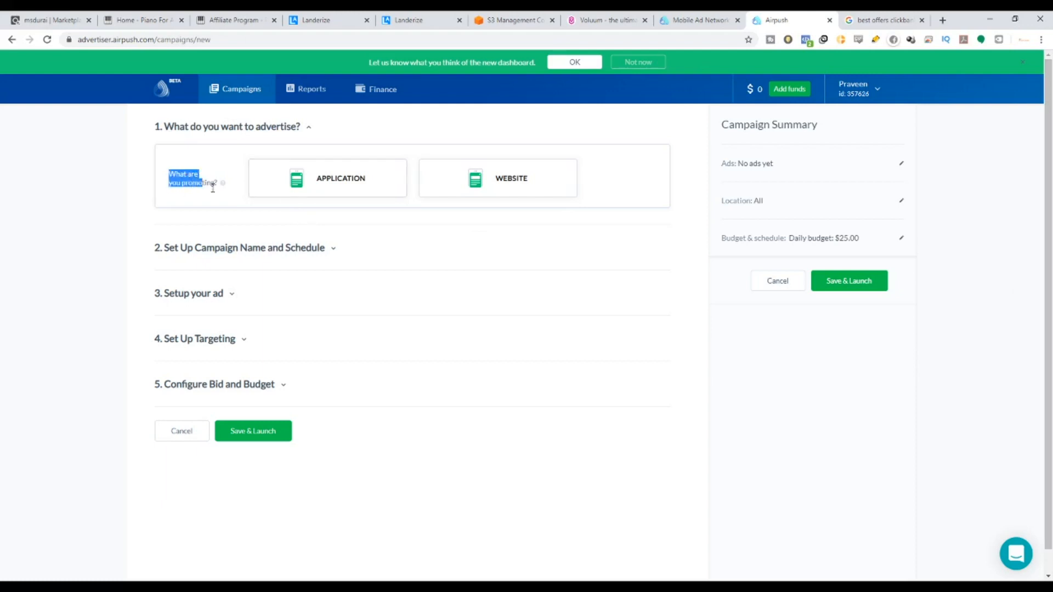
pyautogui.click(510, 183)
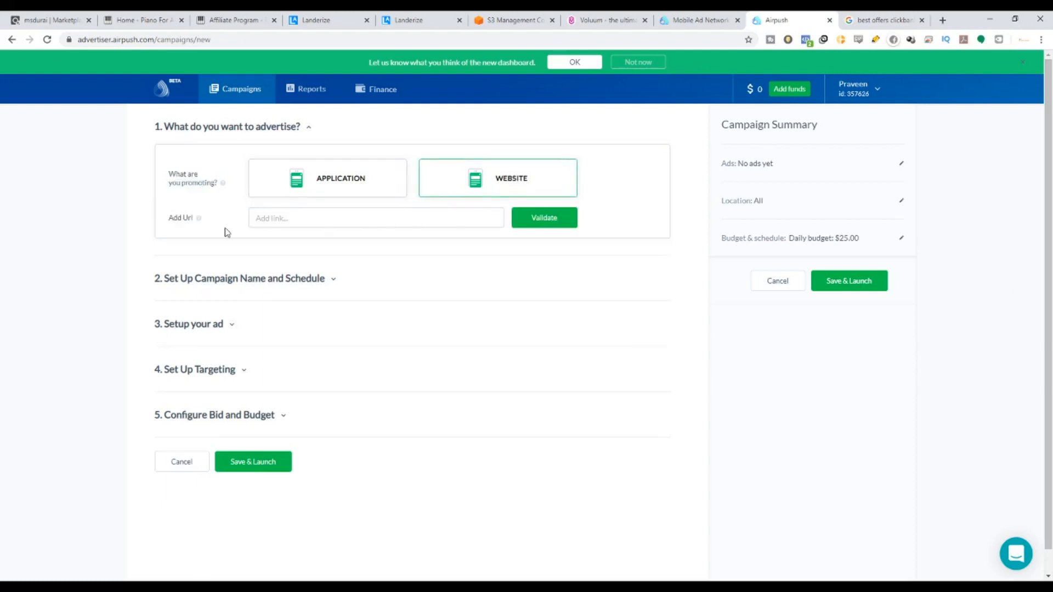
pyautogui.click(608, 16)
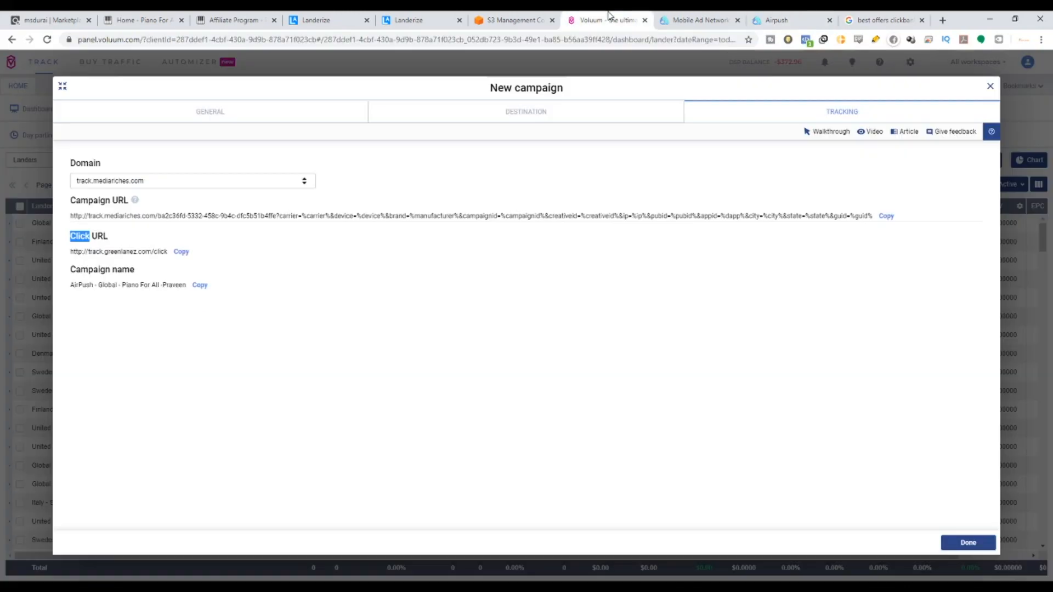
pyautogui.click(181, 251)
pyautogui.click(702, 19)
pyautogui.click(776, 20)
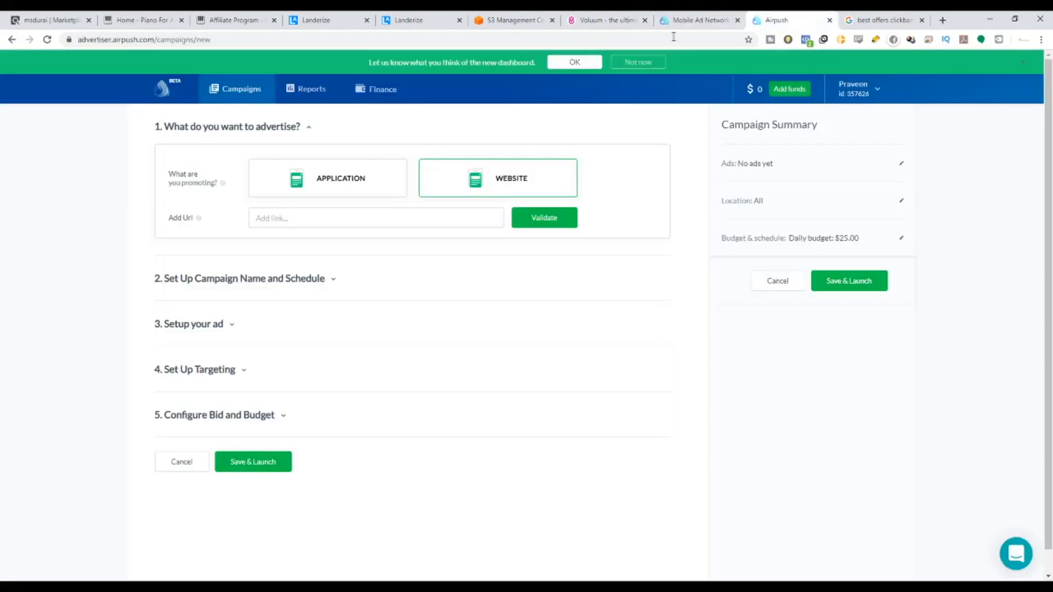
pyautogui.click(324, 220)
pyautogui.hotkey('ctrl', 'v')
pyautogui.click(543, 218)
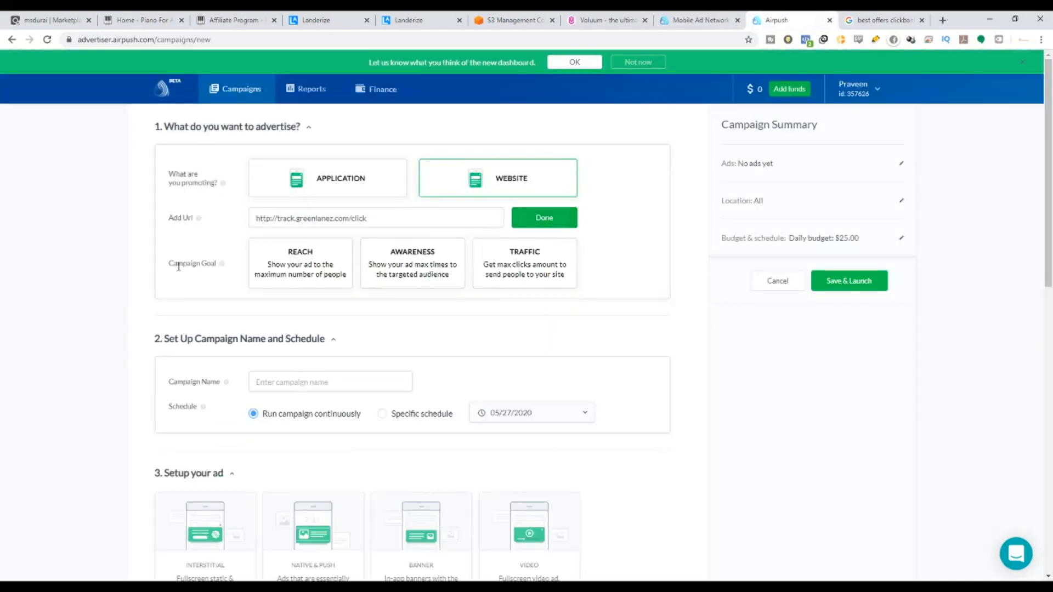
pyautogui.moveTo(177, 264); pyautogui.dragTo(221, 263)
# Set the goal to Traffic, name the campaign 'Piano For All', and run it continuously.
pyautogui.click(529, 260)
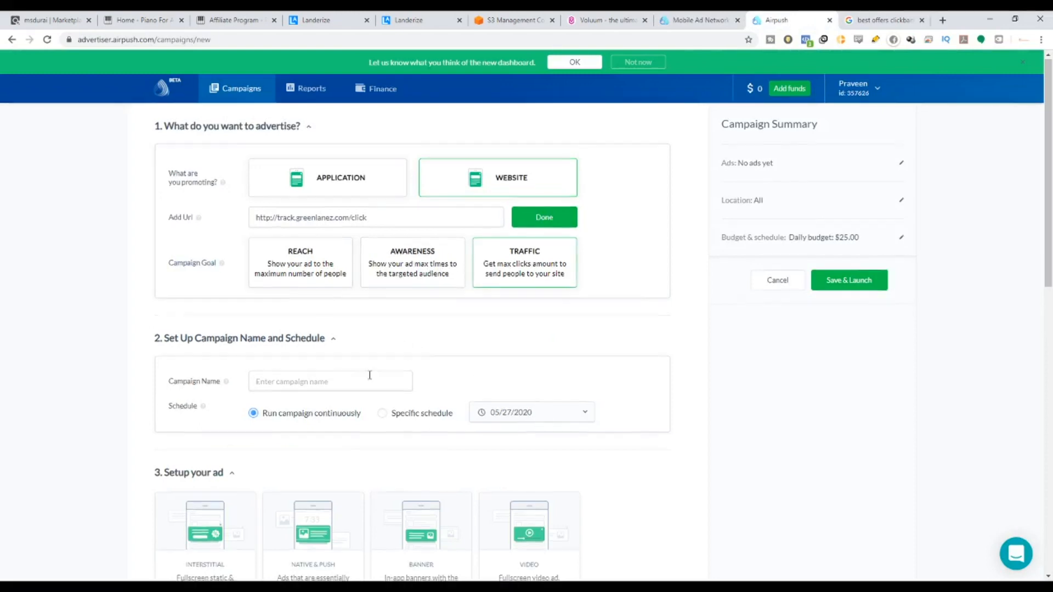
pyautogui.scroll(-1, 369, 373)
pyautogui.click(325, 325)
pyautogui.write('Piano For All')
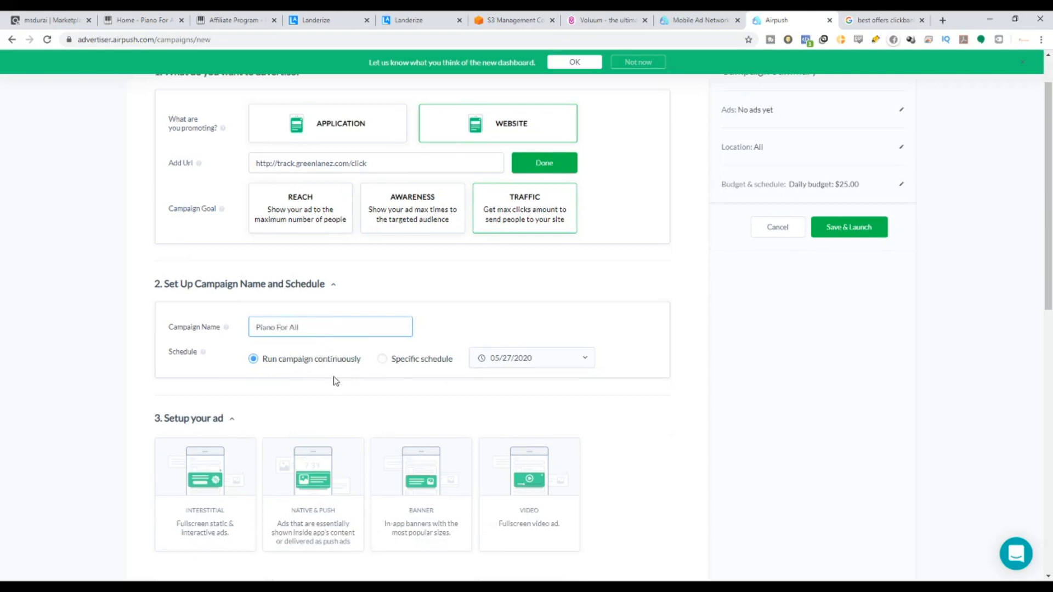
pyautogui.click(382, 359)
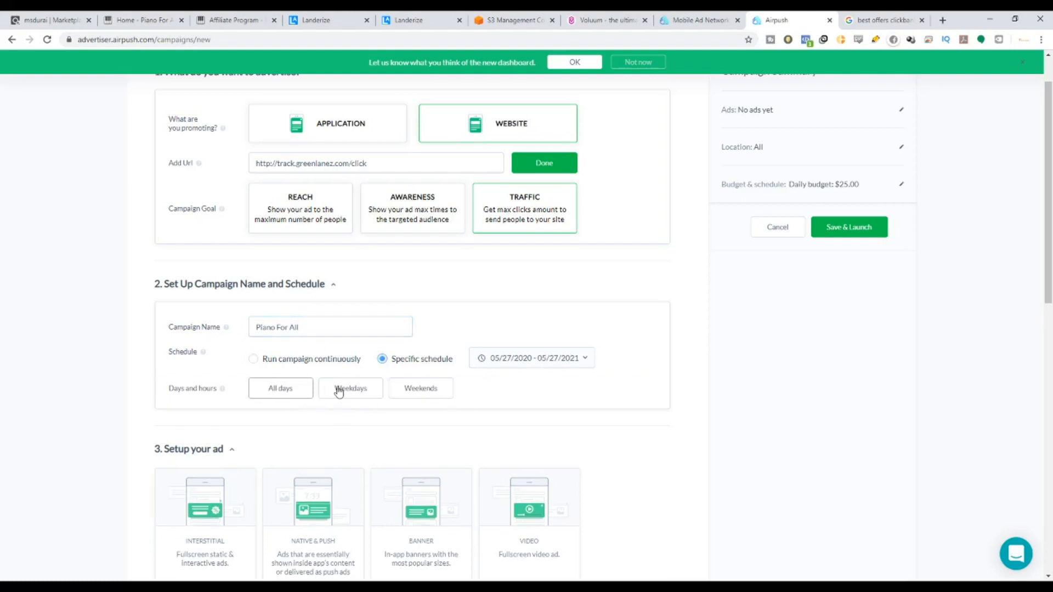
pyautogui.click(252, 360)
pyautogui.scroll(-4, 369, 407)
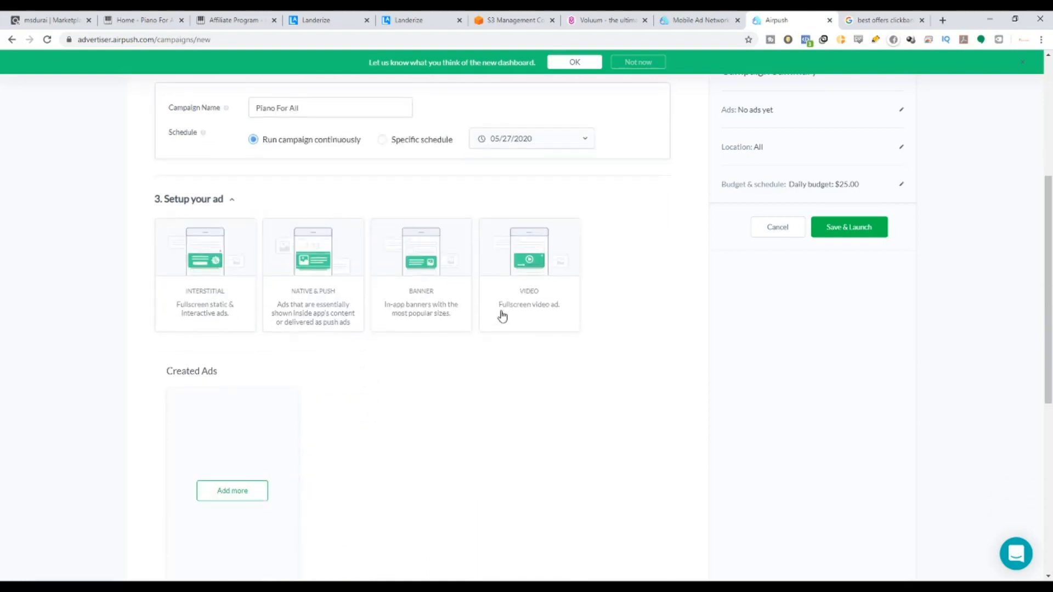
# Choose the Native & Push ad format and name the ad 'Piano For All'.
pyautogui.click(308, 252)
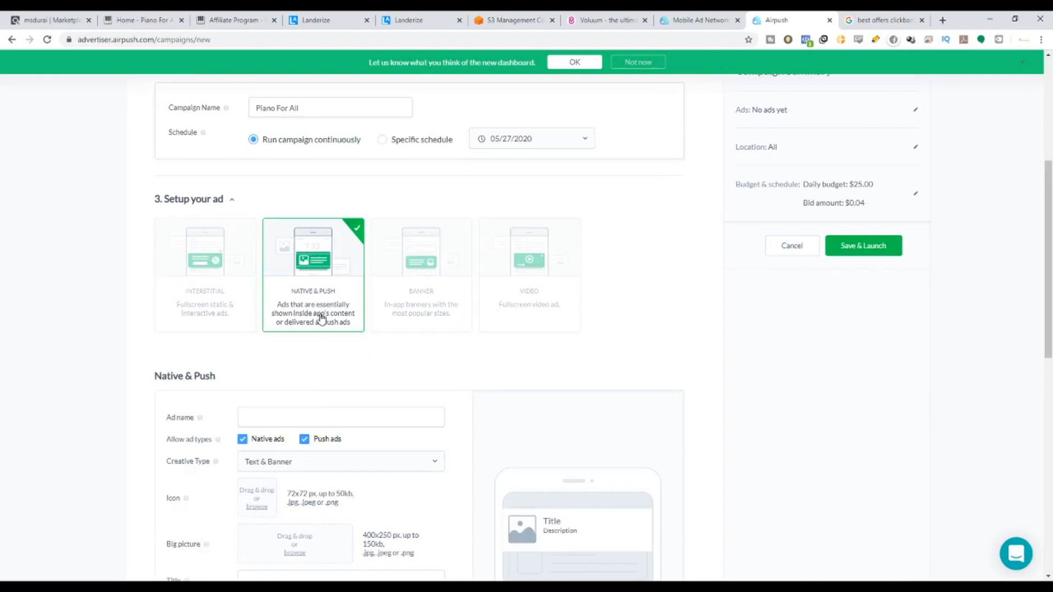
pyautogui.scroll(-2, 319, 351)
pyautogui.scroll(-4, 303, 364)
pyautogui.scroll(2, 272, 263)
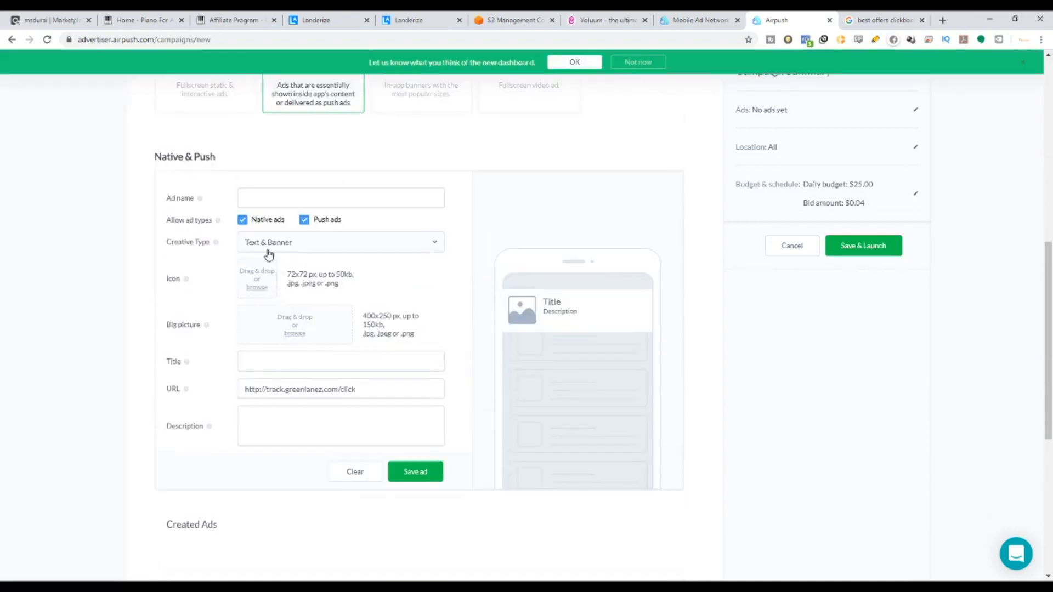
pyautogui.click(262, 195)
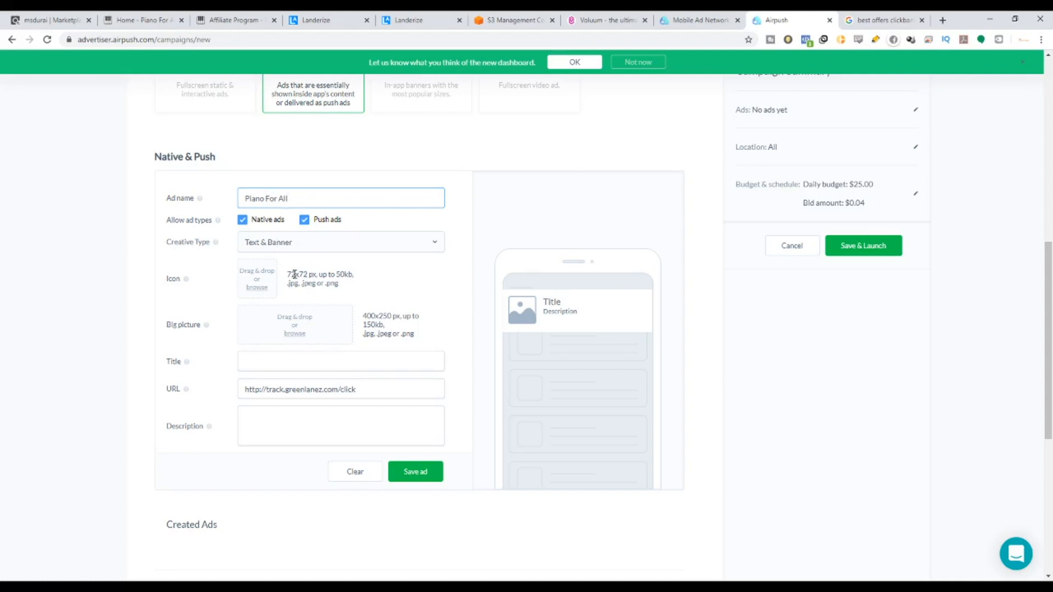
# Check the required icon size and file limits, then switch to the Google results.
pyautogui.moveTo(294, 274); pyautogui.dragTo(302, 273)
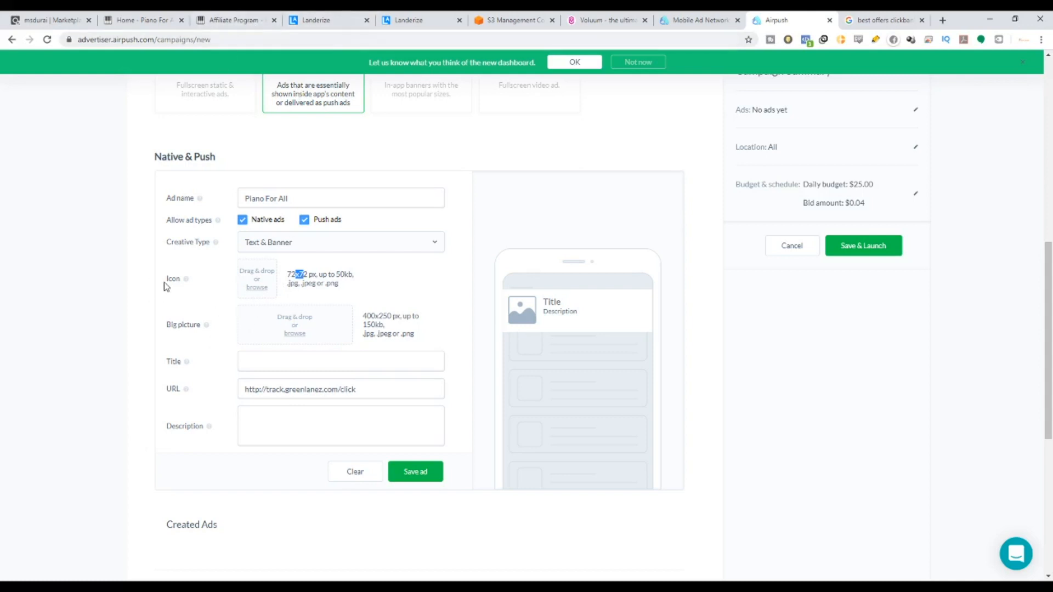
pyautogui.moveTo(167, 286); pyautogui.dragTo(180, 281)
pyautogui.hotkey('ctrl', 'Tab')
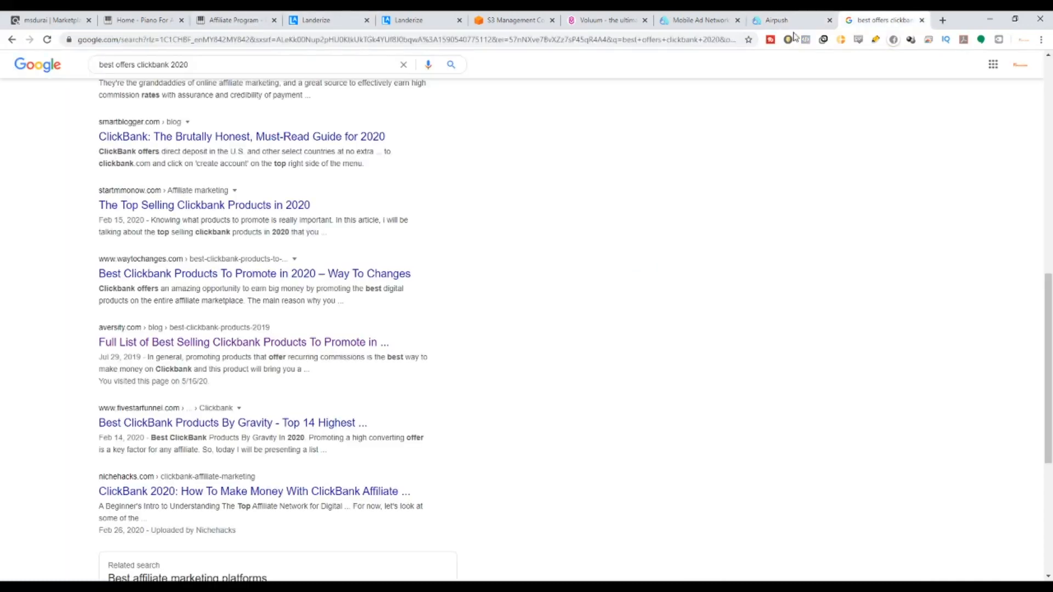
# Search Google Images for 'piano' and save a piano-playing image as 1.jpg.
pyautogui.scroll(10, 233, 121)
pyautogui.moveTo(232, 73); pyautogui.dragTo(1, 91)
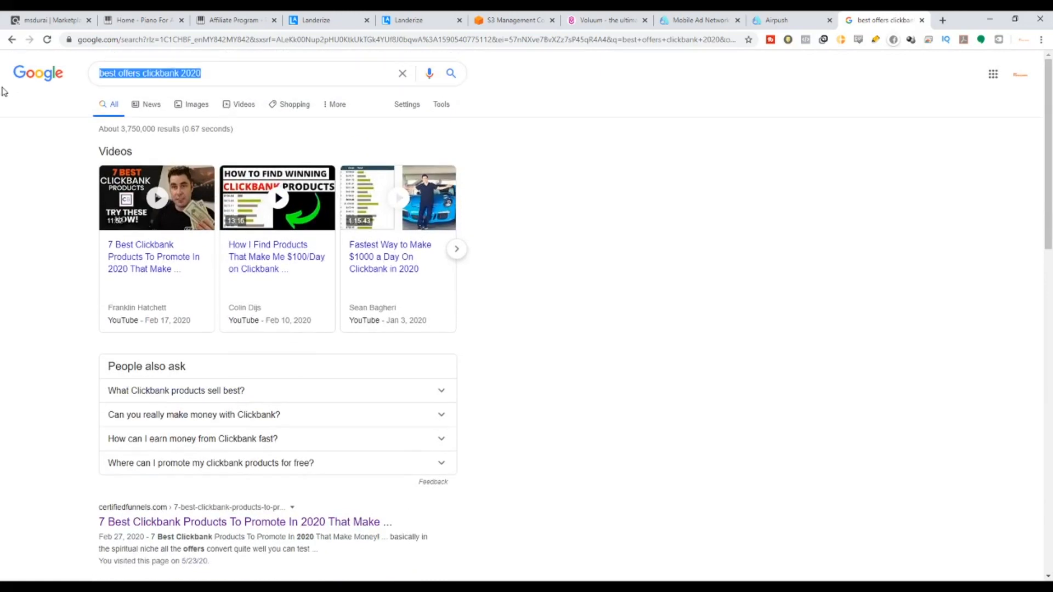
pyautogui.write('piano')
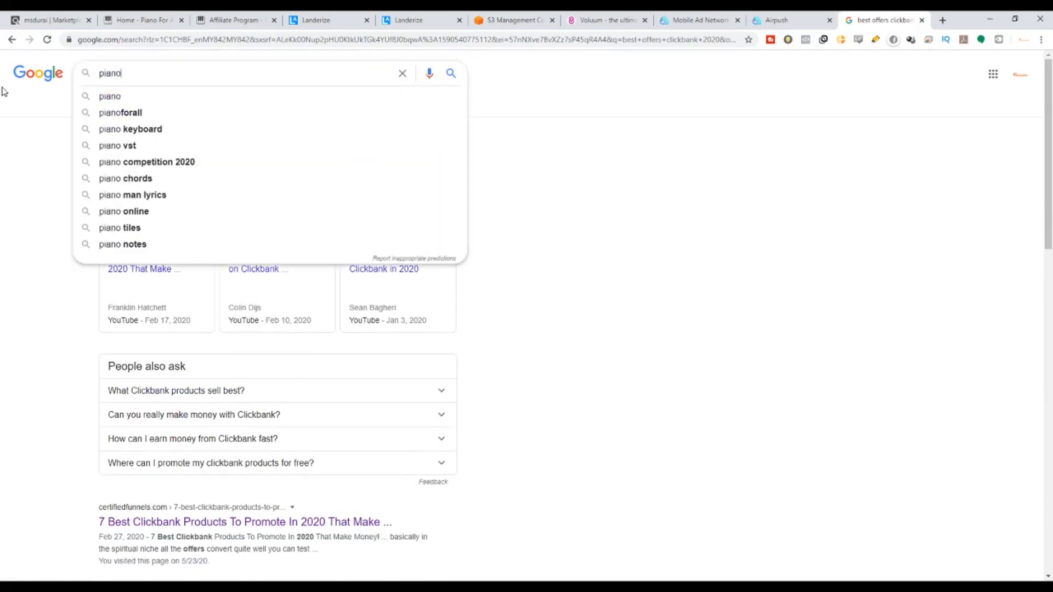
pyautogui.press('Return')
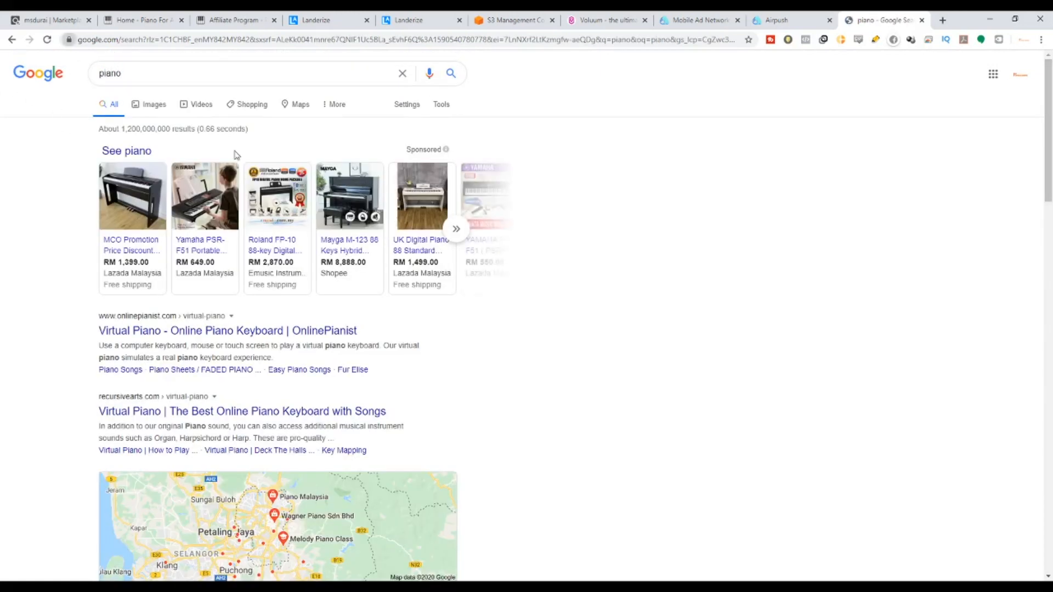
pyautogui.click(145, 107)
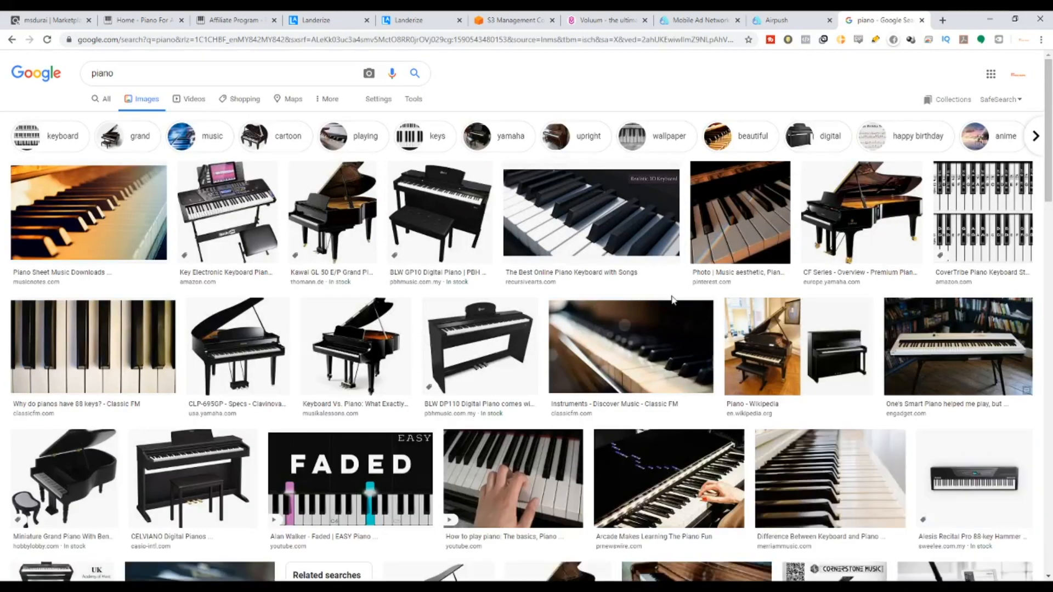
pyautogui.scroll(-3, 268, 157)
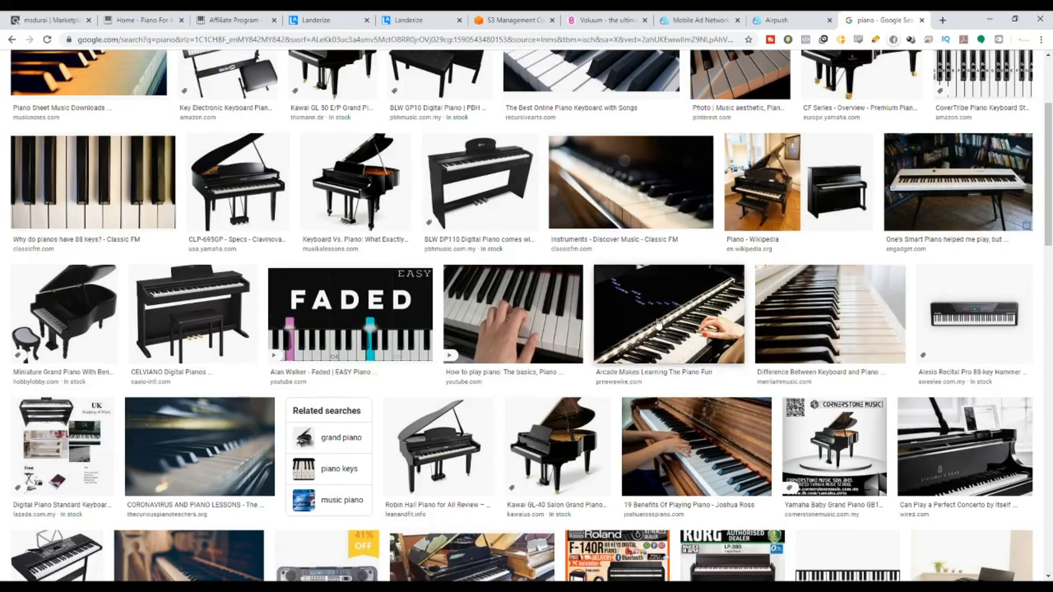
pyautogui.click(653, 346)
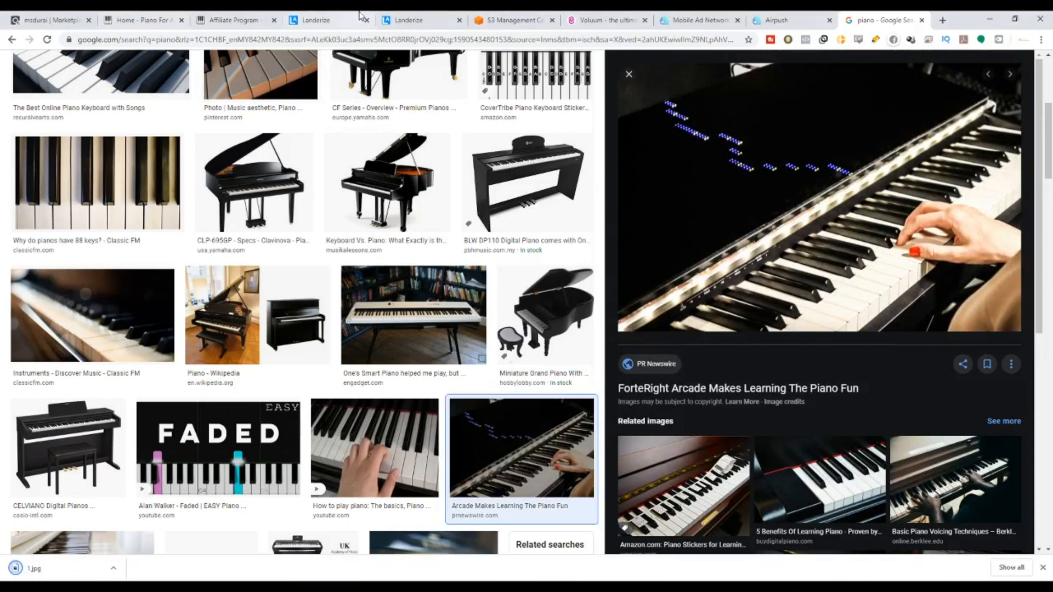
pyautogui.click(779, 20)
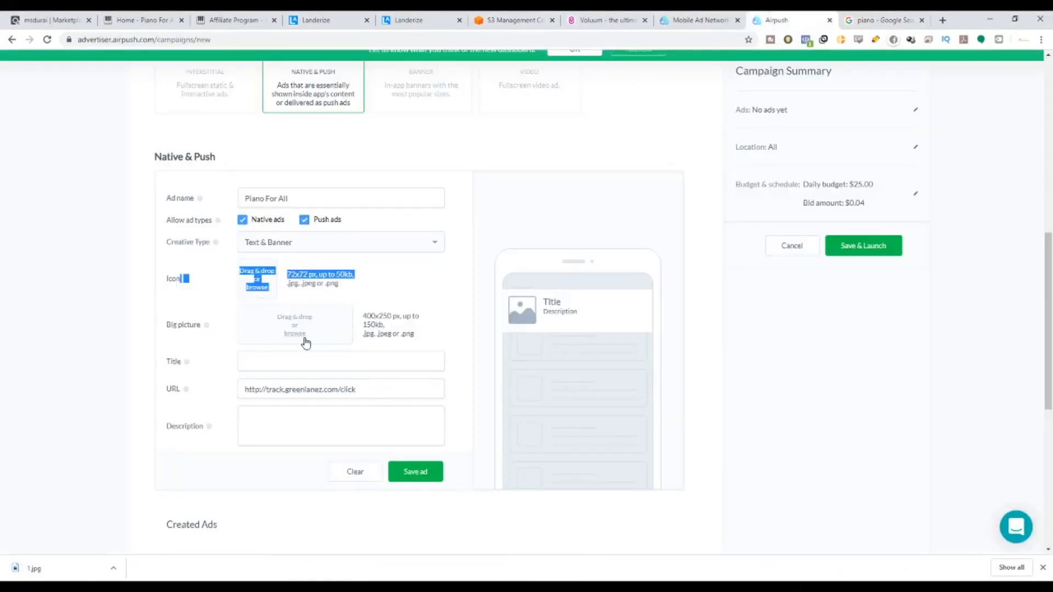
# Open the Pianoforall affiliate banner ads and preview several party banners.
pyautogui.click(233, 20)
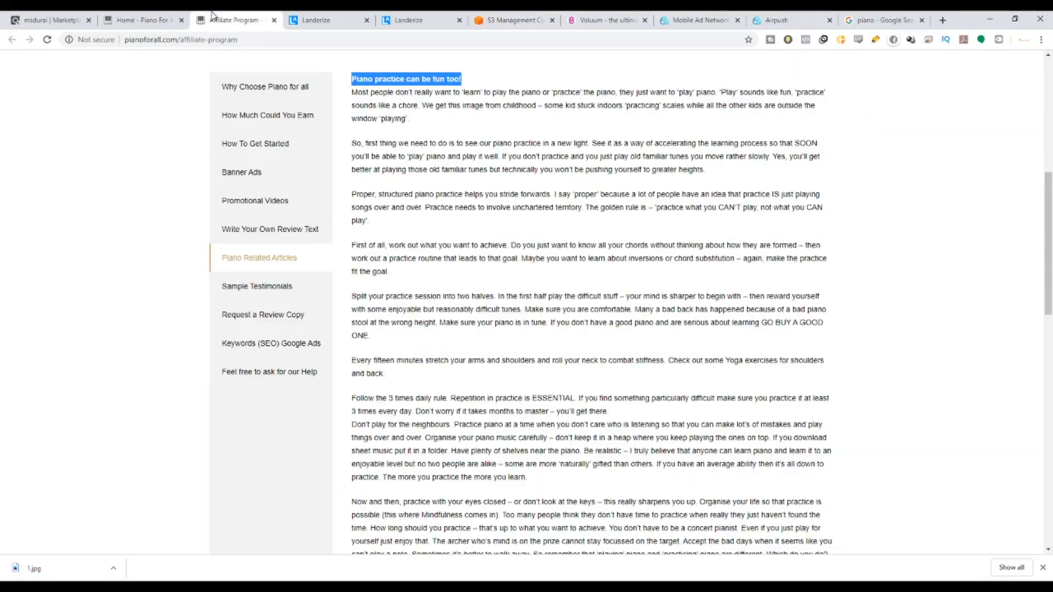
pyautogui.click(244, 174)
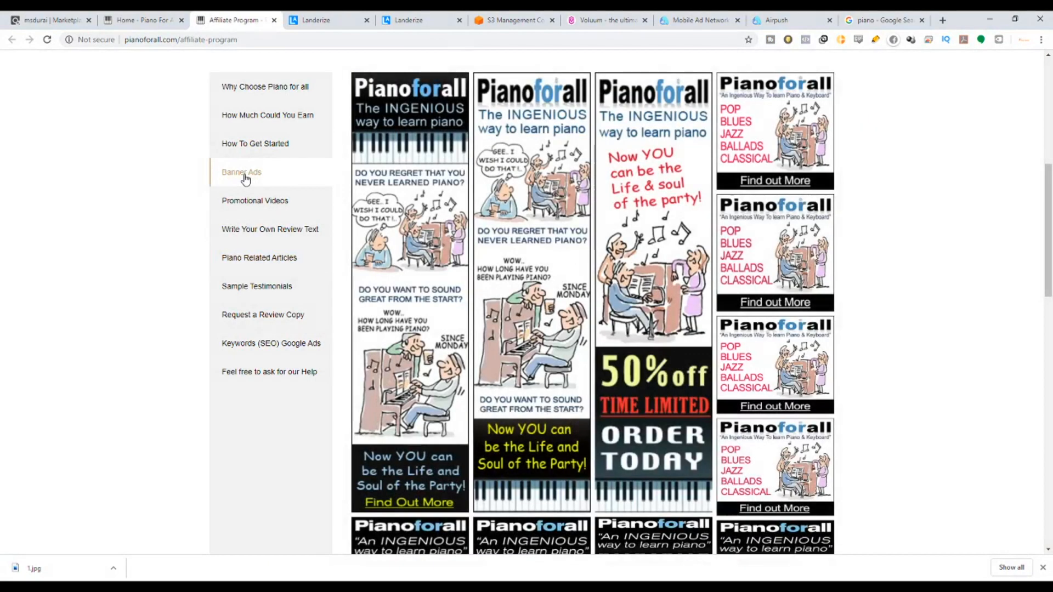
pyautogui.scroll(-2, 589, 300)
pyautogui.scroll(-6, 590, 300)
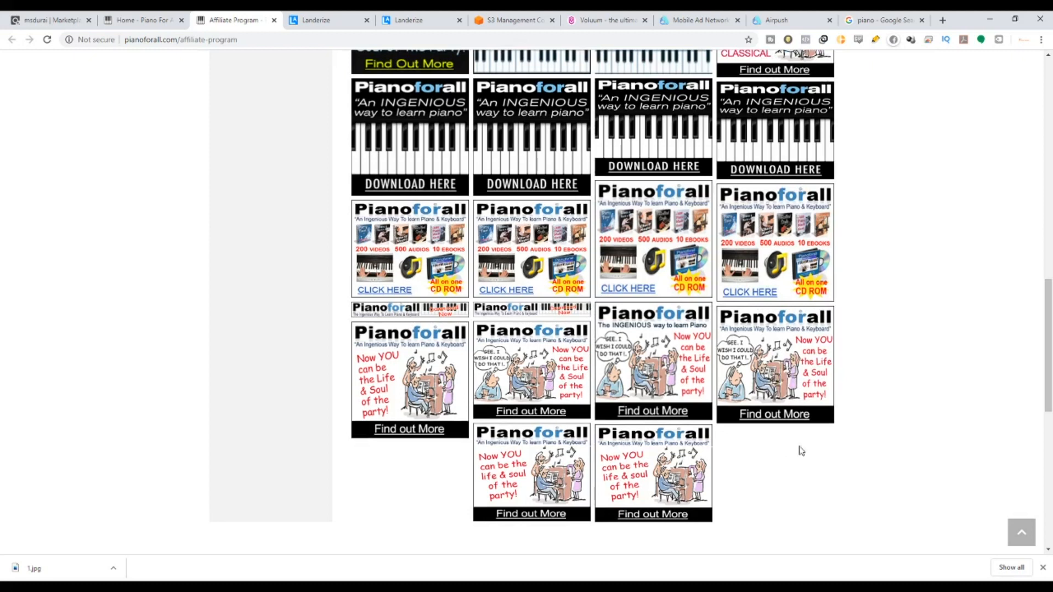
pyautogui.click(648, 355)
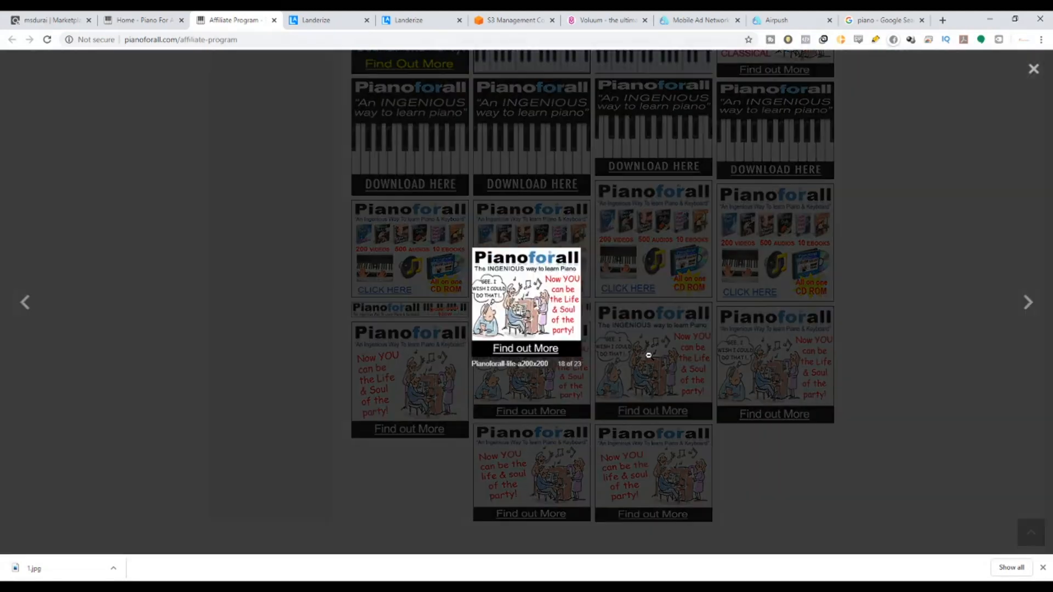
pyautogui.click(836, 391)
pyautogui.click(813, 381)
pyautogui.click(649, 482)
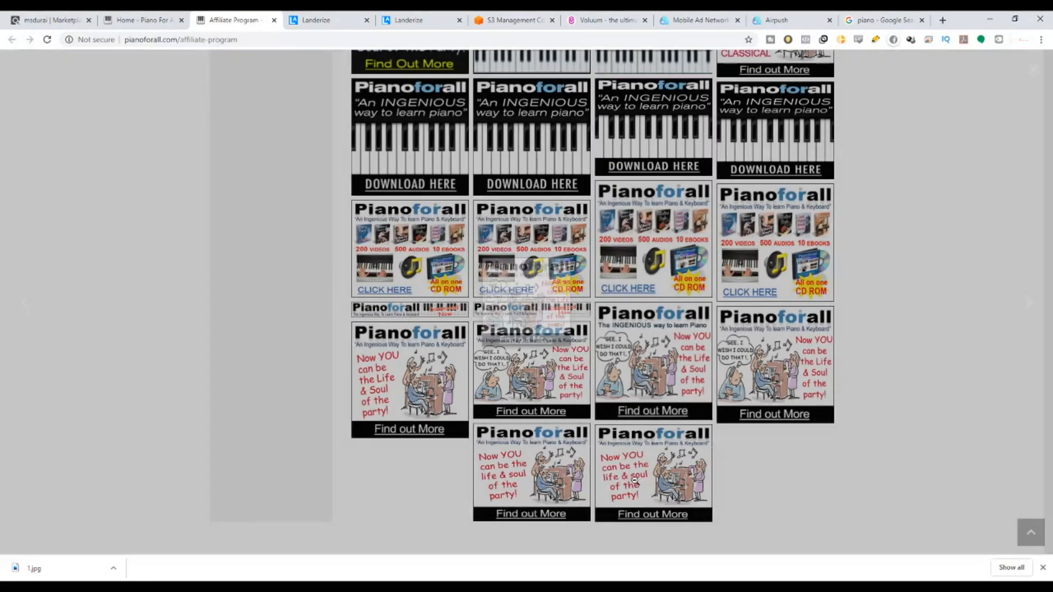
pyautogui.click(645, 472)
pyautogui.click(553, 484)
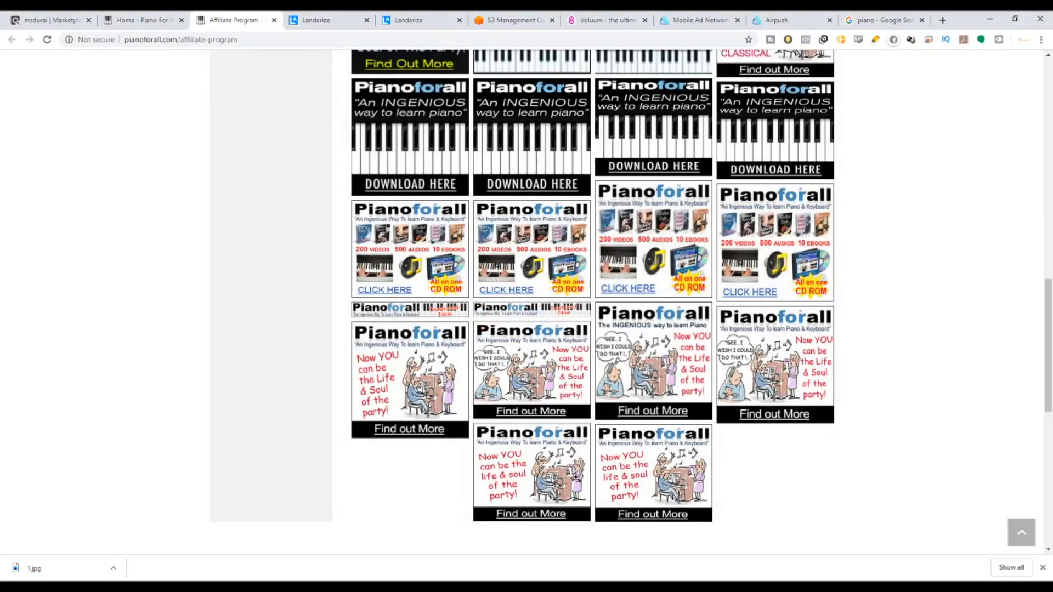
pyautogui.click(599, 474)
pyautogui.click(646, 475)
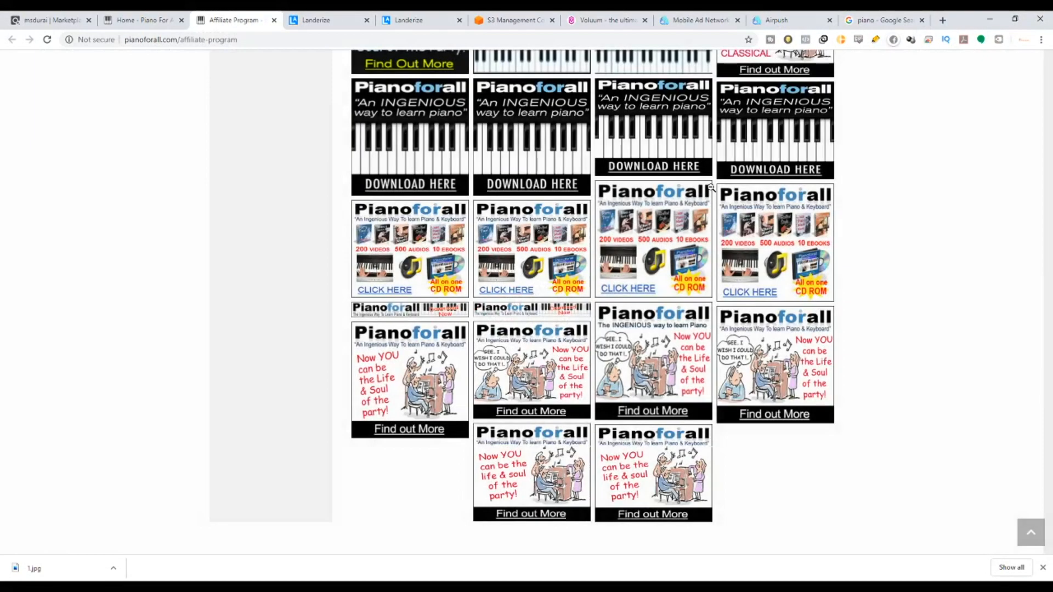
# Save the 336x280 'life and soul of the party' banner and return to the Airpush form.
pyautogui.click(772, 20)
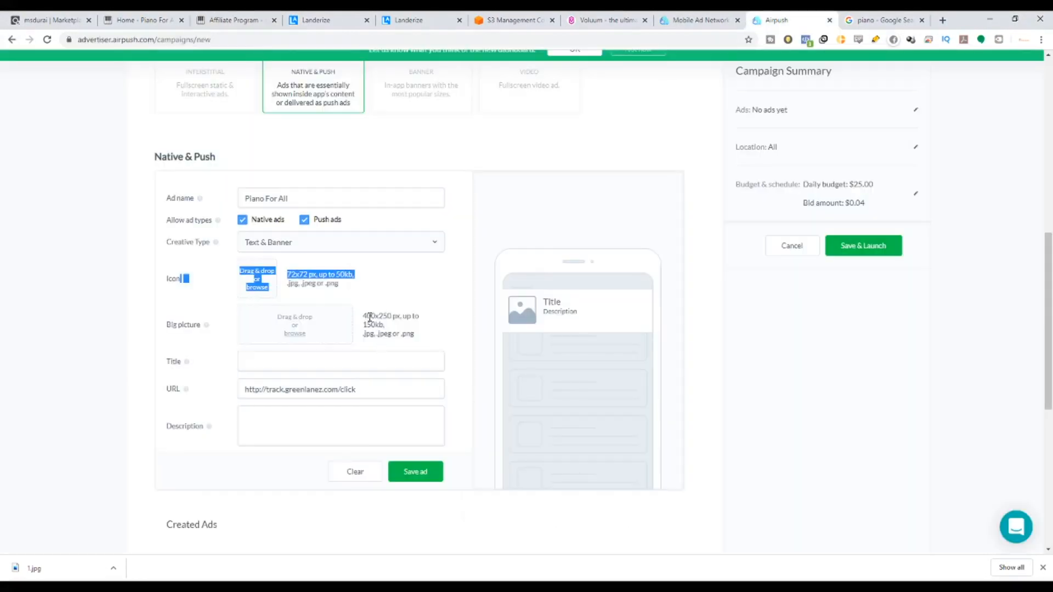
pyautogui.click(231, 20)
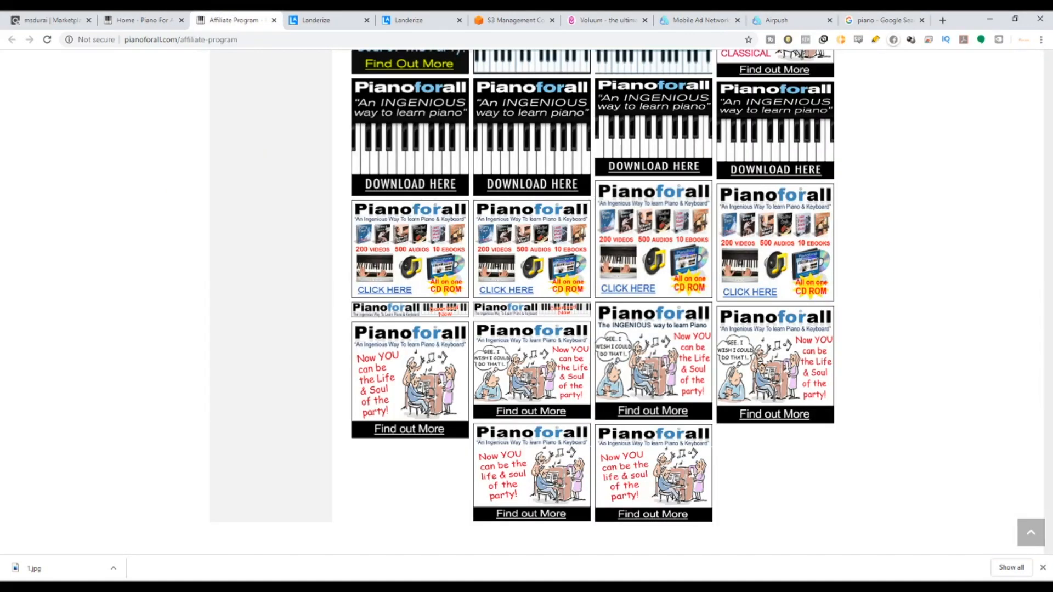
pyautogui.click(760, 361)
pyautogui.click(630, 462)
pyautogui.click(642, 467)
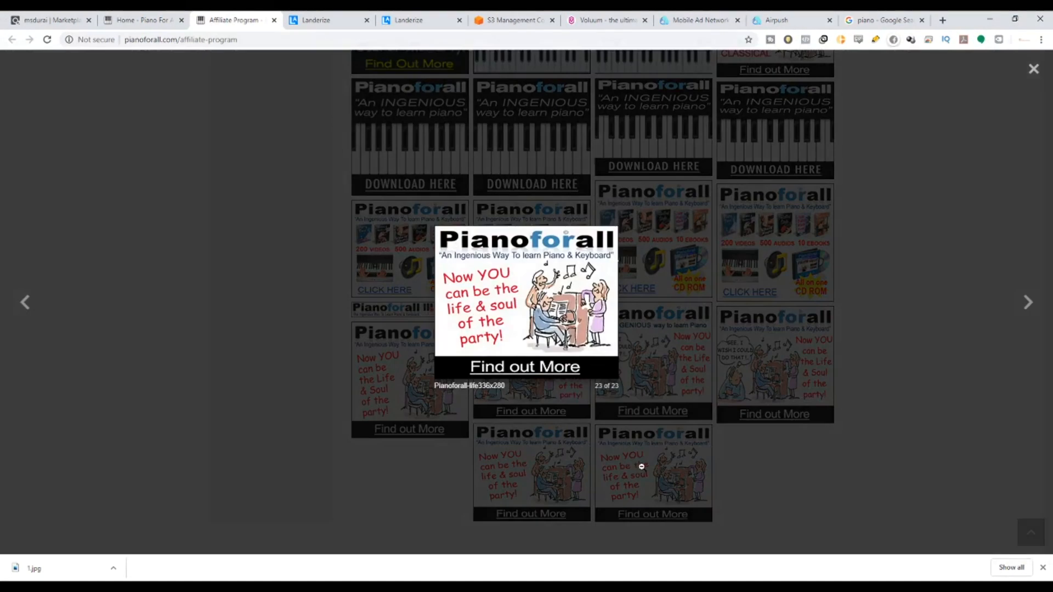
pyautogui.click(521, 459)
pyautogui.click(526, 461)
pyautogui.click(624, 463)
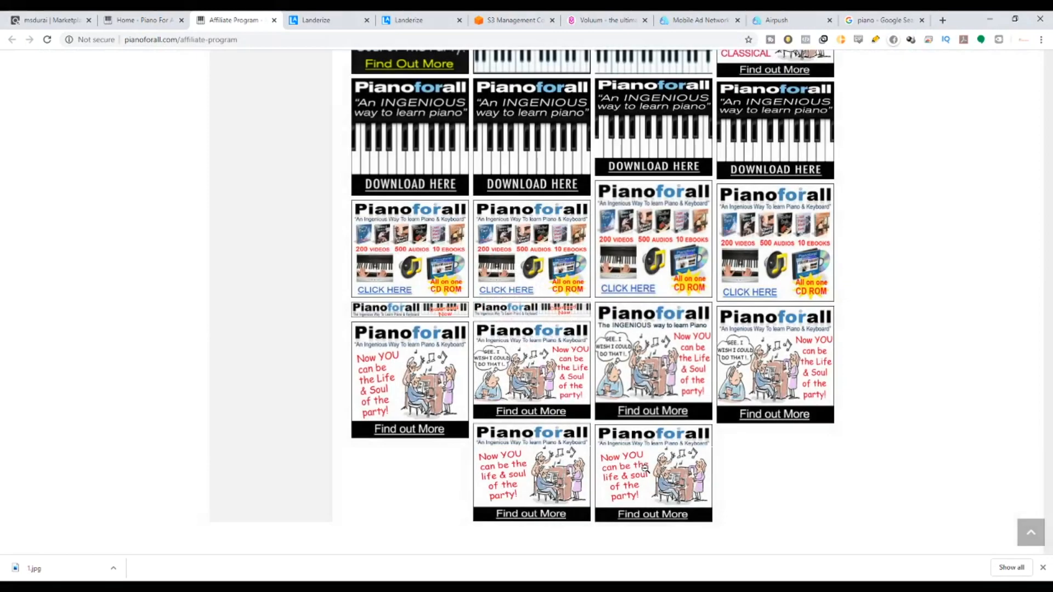
pyautogui.click(642, 464)
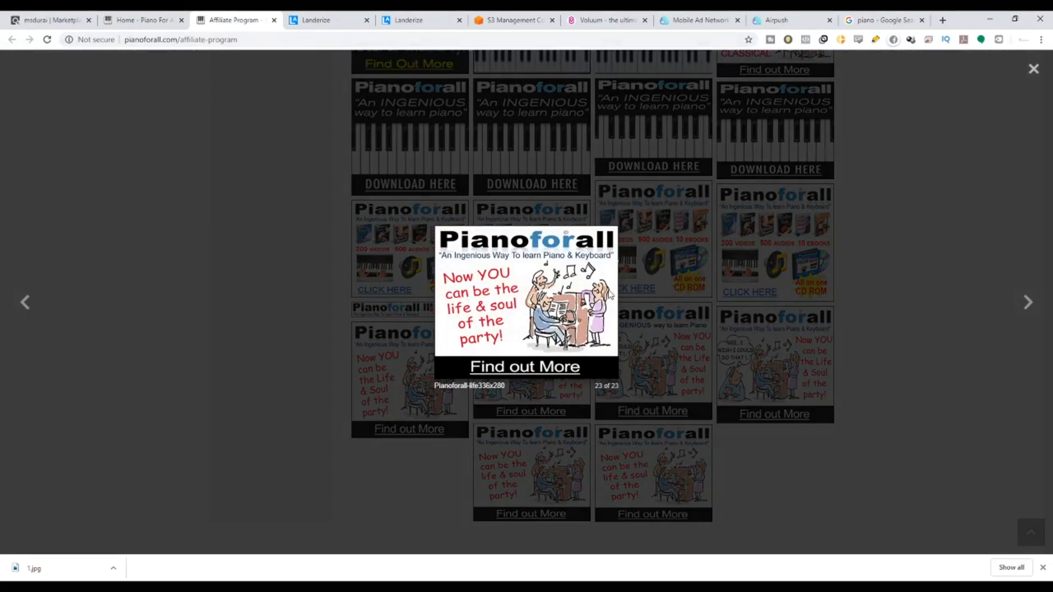
pyautogui.click(723, 462)
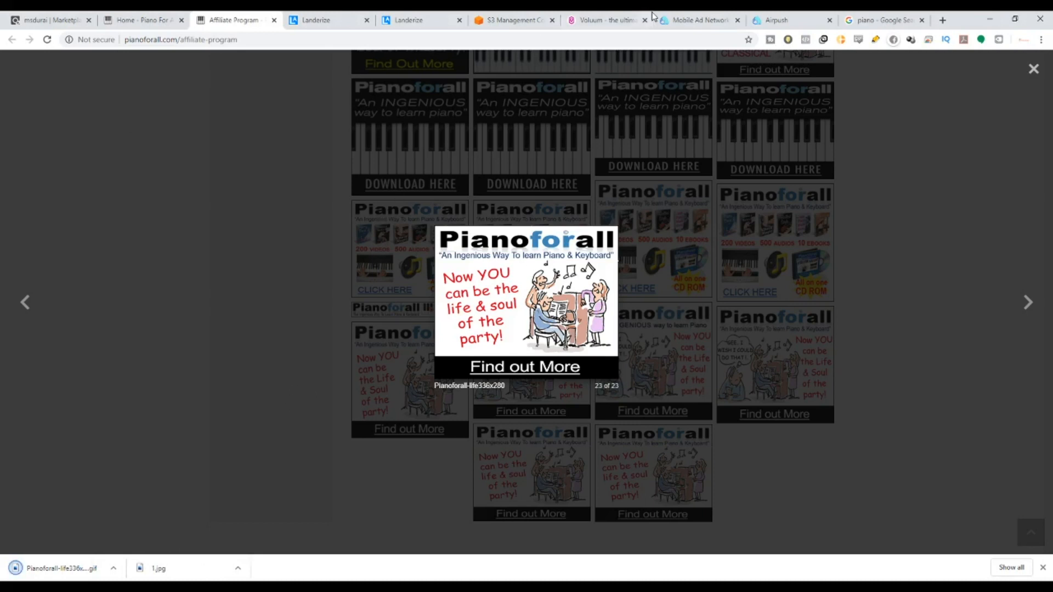
pyautogui.click(773, 19)
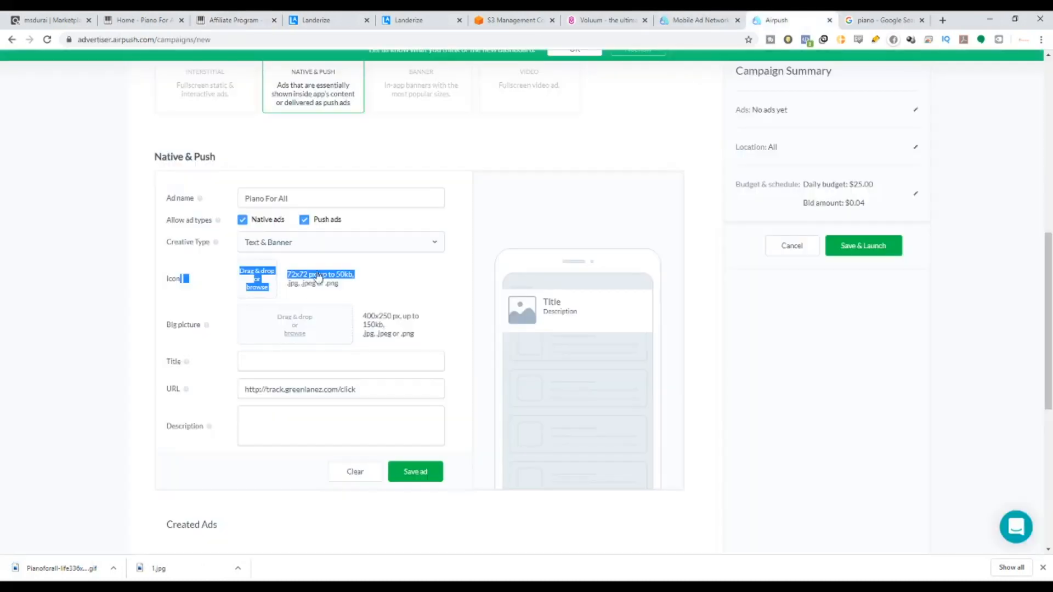
# Try uploading the downloaded GIF as the ad icon, rejected for exceeding 50 kb.
pyautogui.click(250, 286)
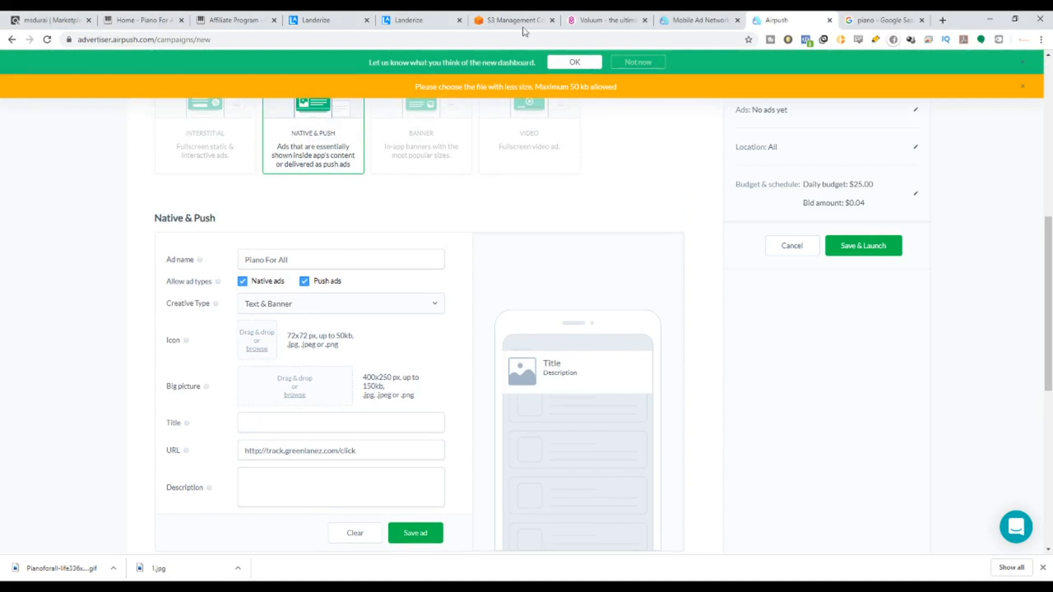
pyautogui.moveTo(454, 86); pyautogui.dragTo(617, 90)
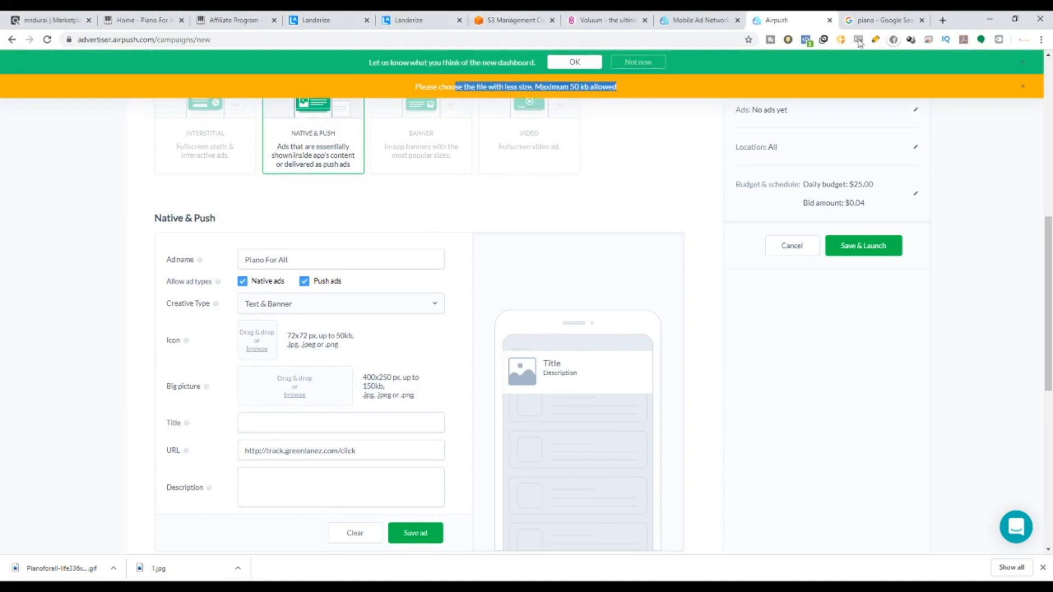
pyautogui.click(880, 20)
pyautogui.scroll(-4, 339, 390)
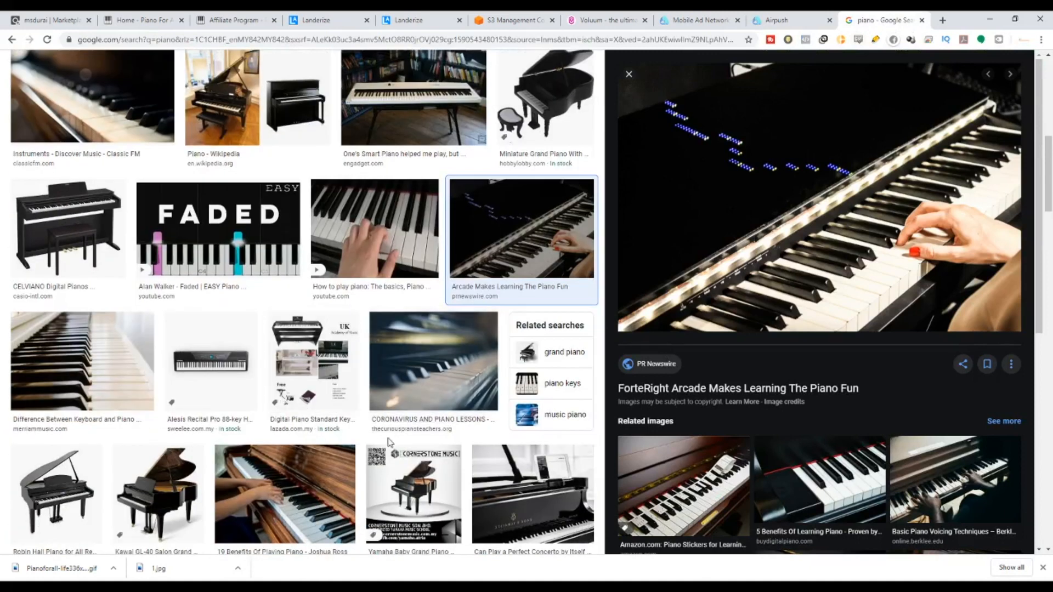
# Search Google Images for 'piano small size' and preview the red toy piano image.
pyautogui.click(461, 386)
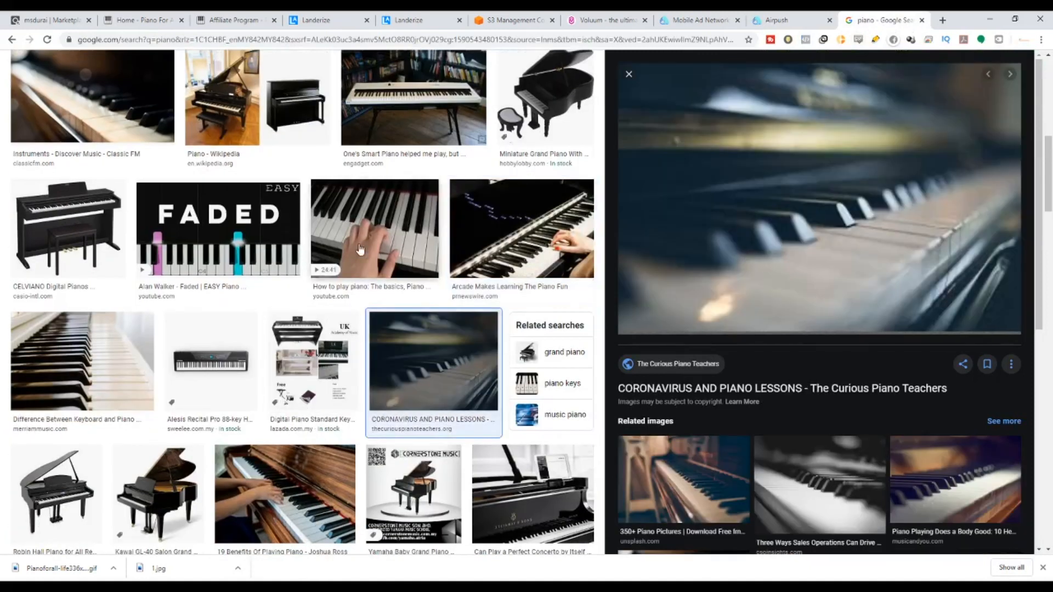
pyautogui.scroll(3, 277, 288)
pyautogui.scroll(5, 277, 288)
pyautogui.click(180, 77)
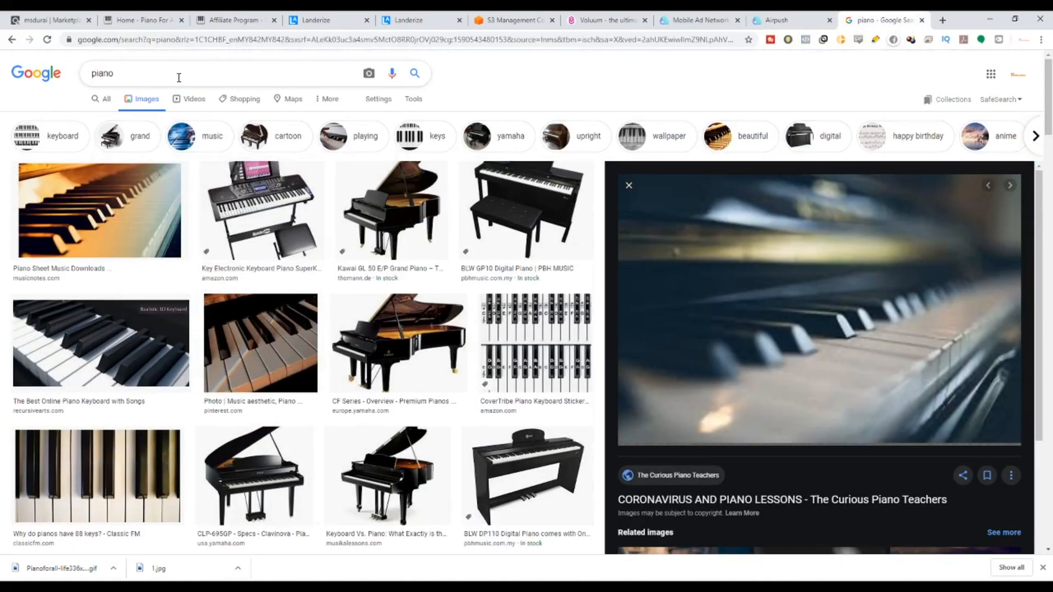
pyautogui.write('small size')
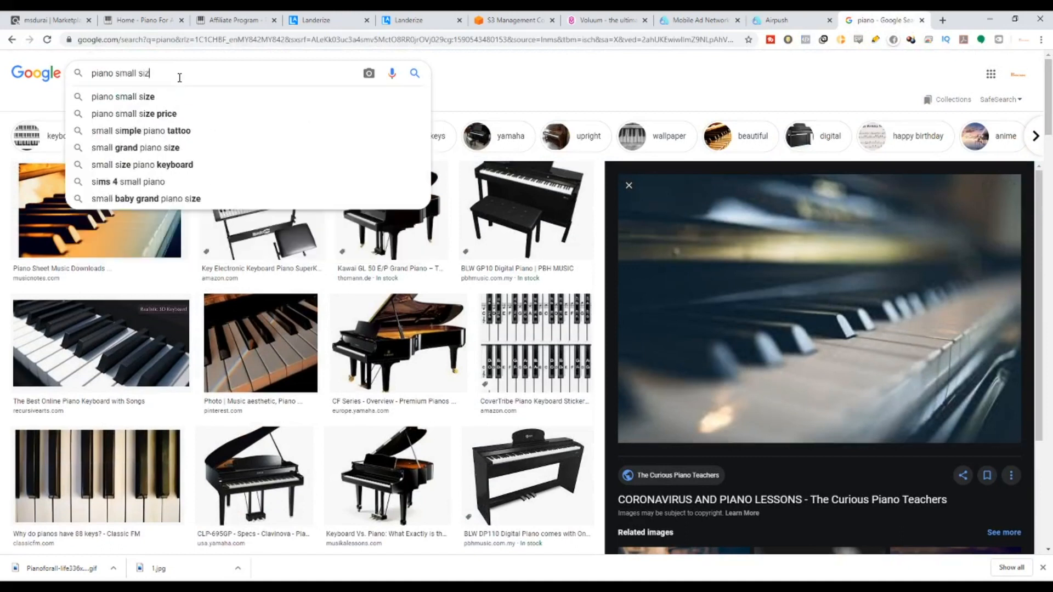
pyautogui.press('Return')
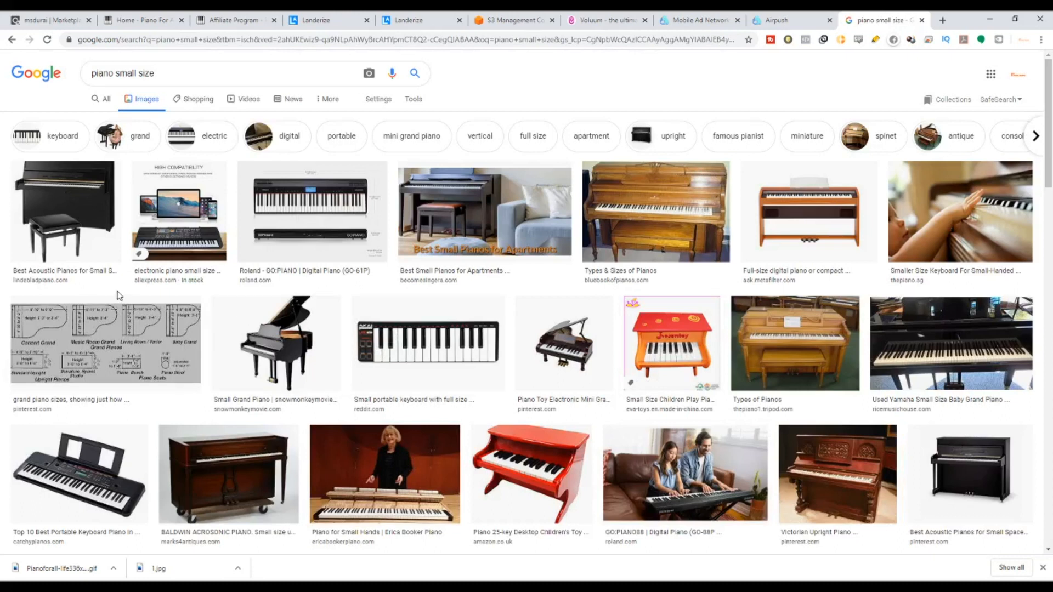
pyautogui.scroll(-1, 381, 437)
pyautogui.scroll(-1, 381, 437)
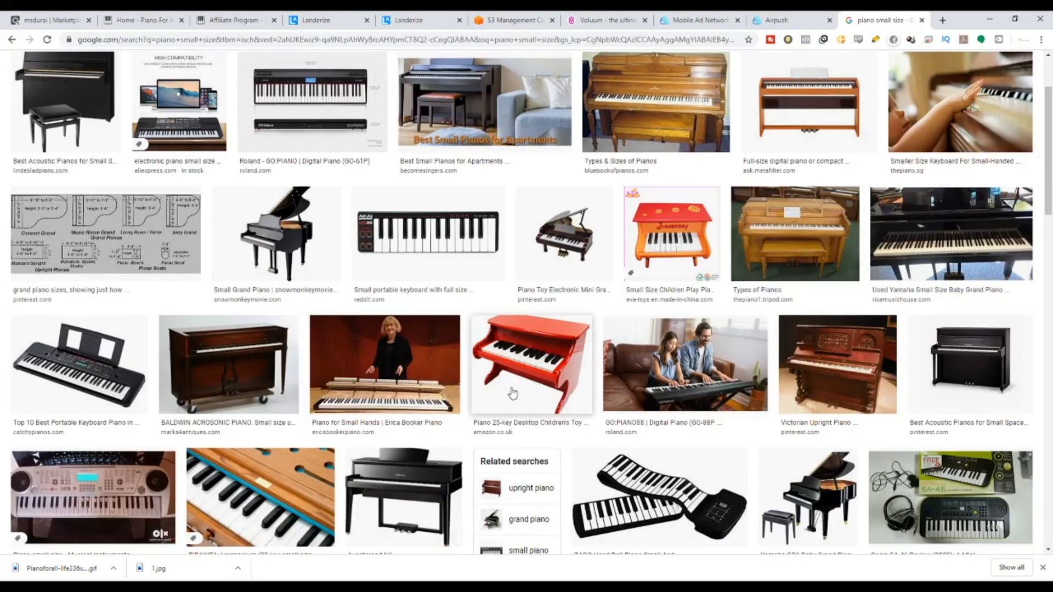
pyautogui.click(563, 358)
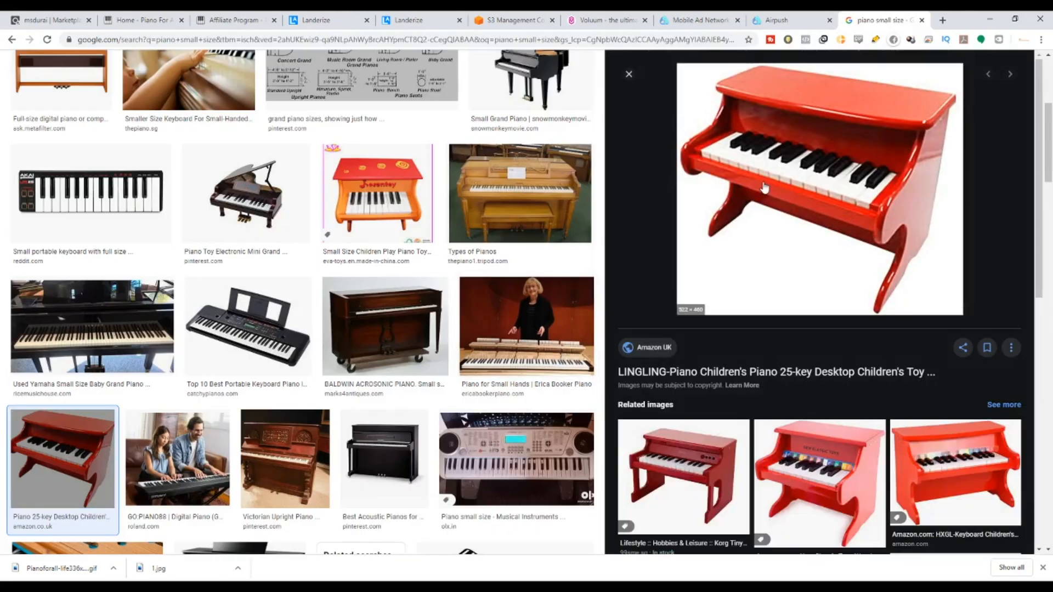
pyautogui.scroll(-14, 477, 361)
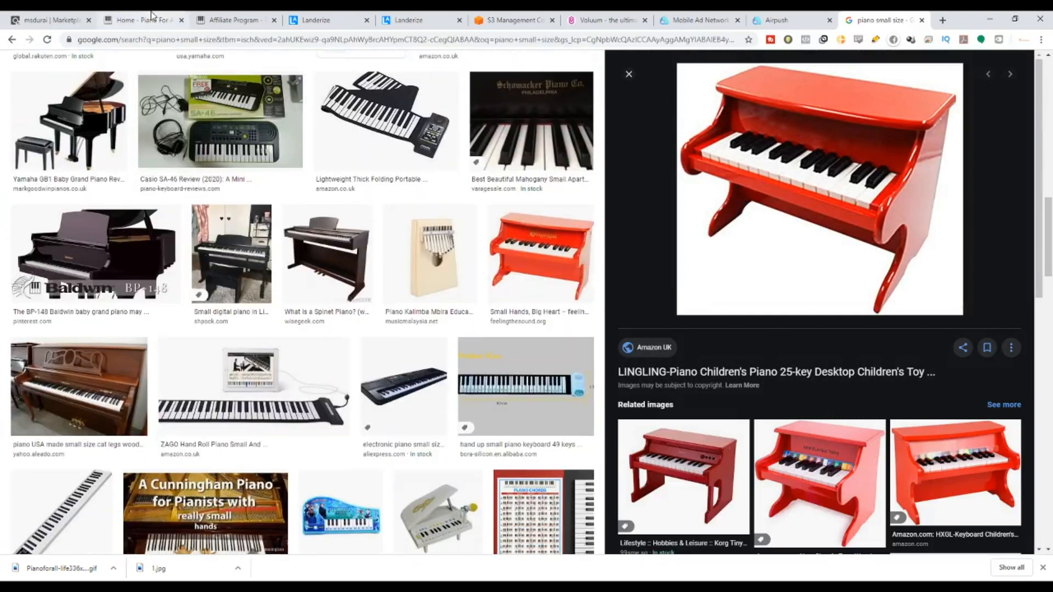
pyautogui.click(230, 21)
pyautogui.click(777, 300)
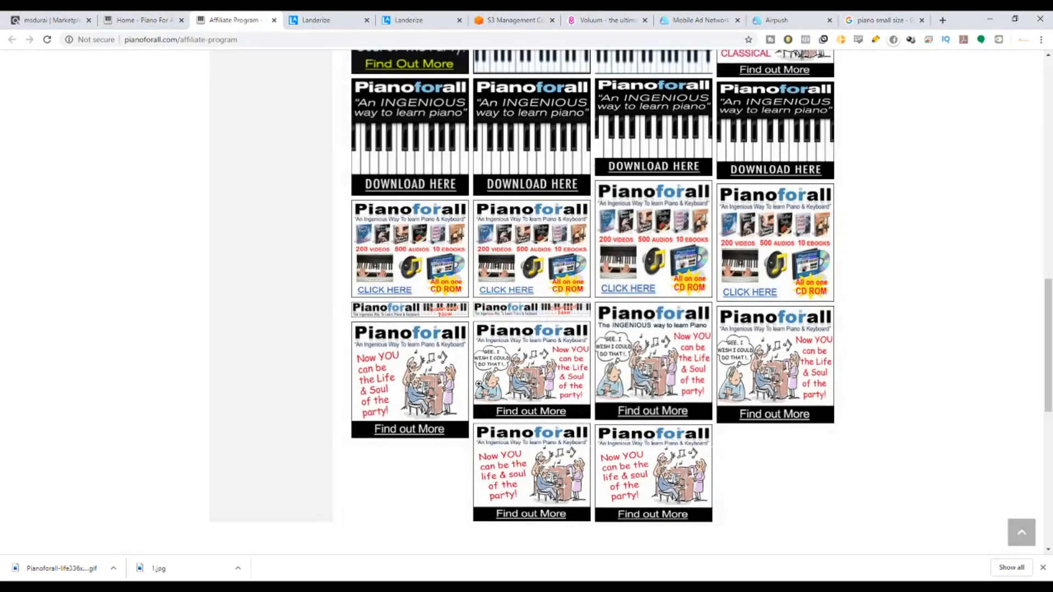
# Preview the black Download Here banners and save the 200x200 version as a GIF.
pyautogui.scroll(5, 389, 145)
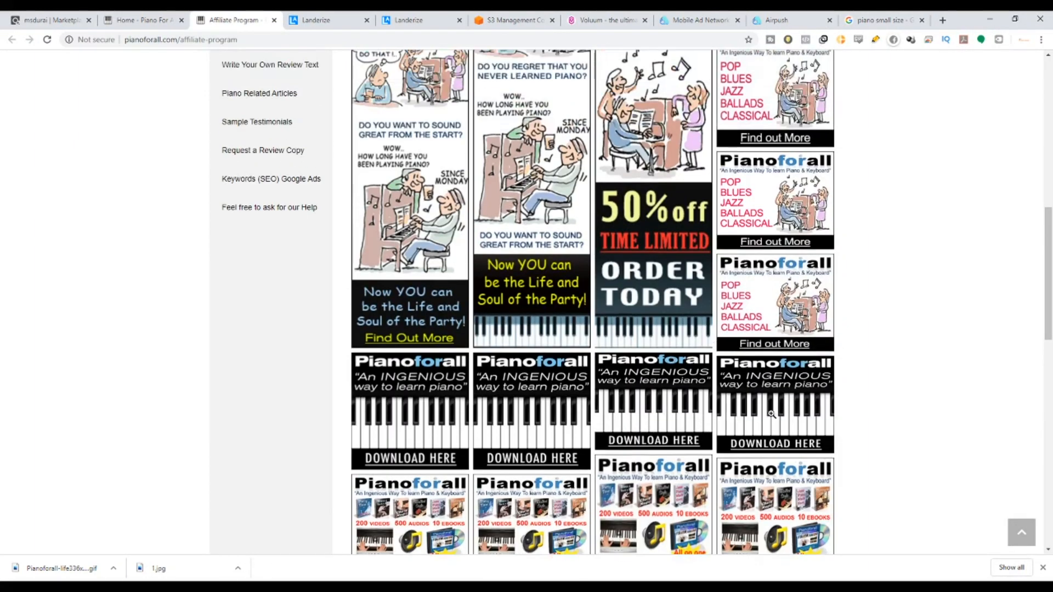
pyautogui.click(794, 391)
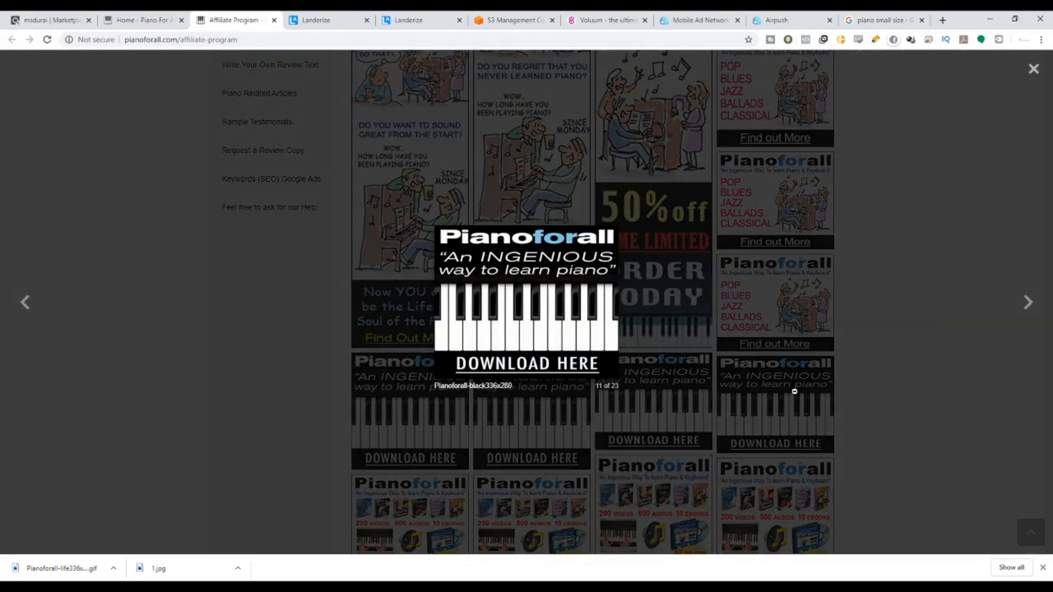
pyautogui.click(362, 413)
pyautogui.click(399, 412)
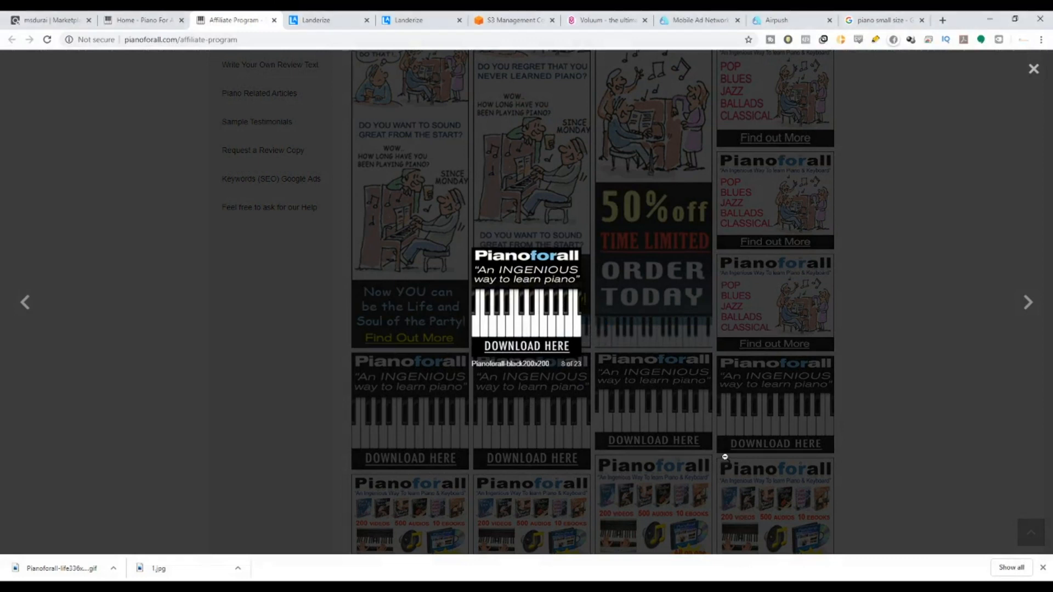
pyautogui.click(779, 21)
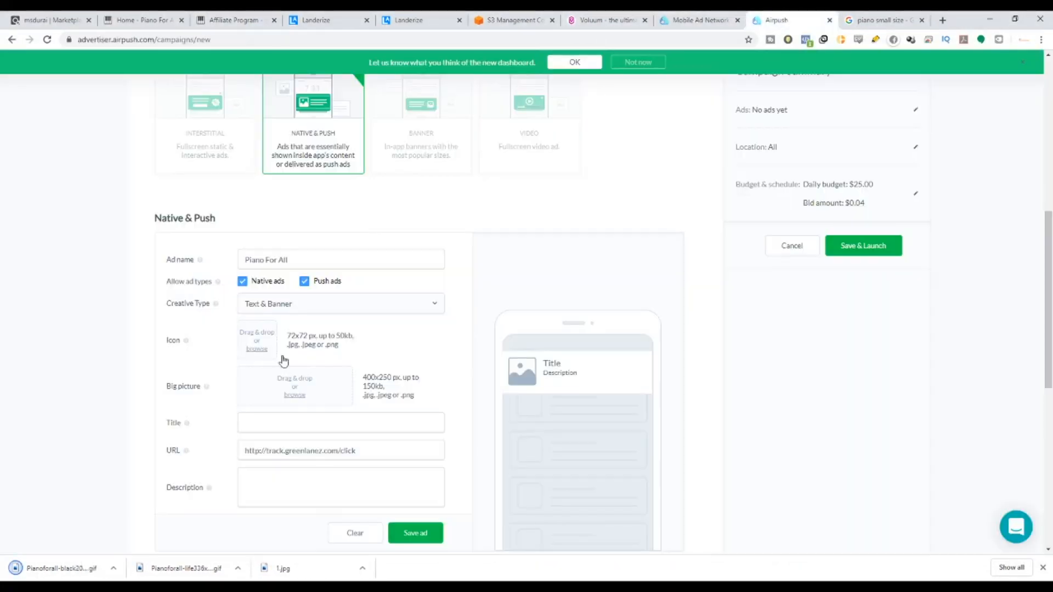
# Try the black banner GIF as the ad icon, which is rejected for its extension.
pyautogui.doubleClick(462, 355)
pyautogui.click(255, 350)
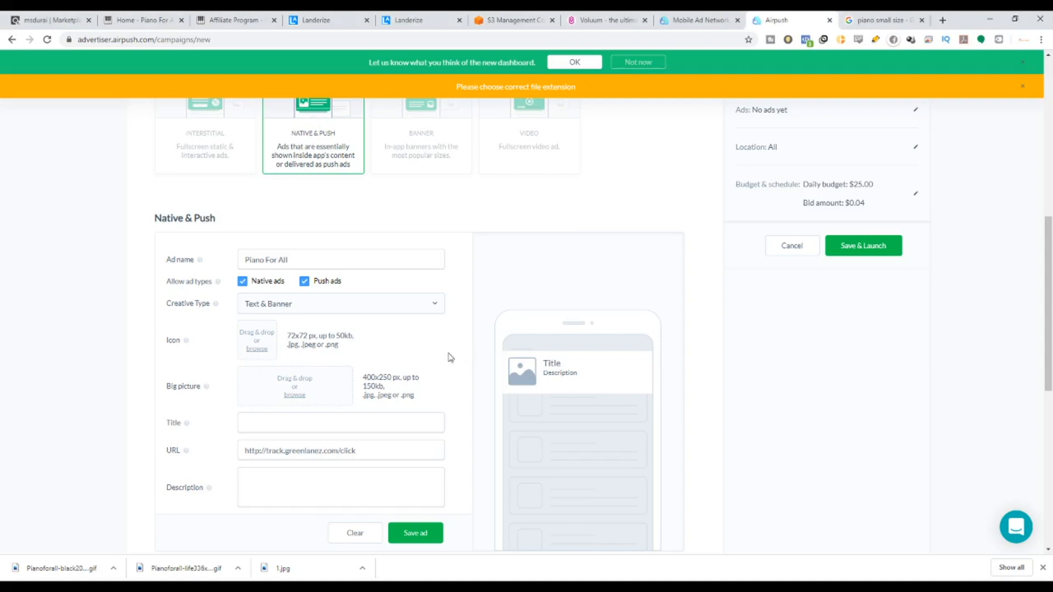
pyautogui.click(878, 19)
pyautogui.scroll(10, 219, 165)
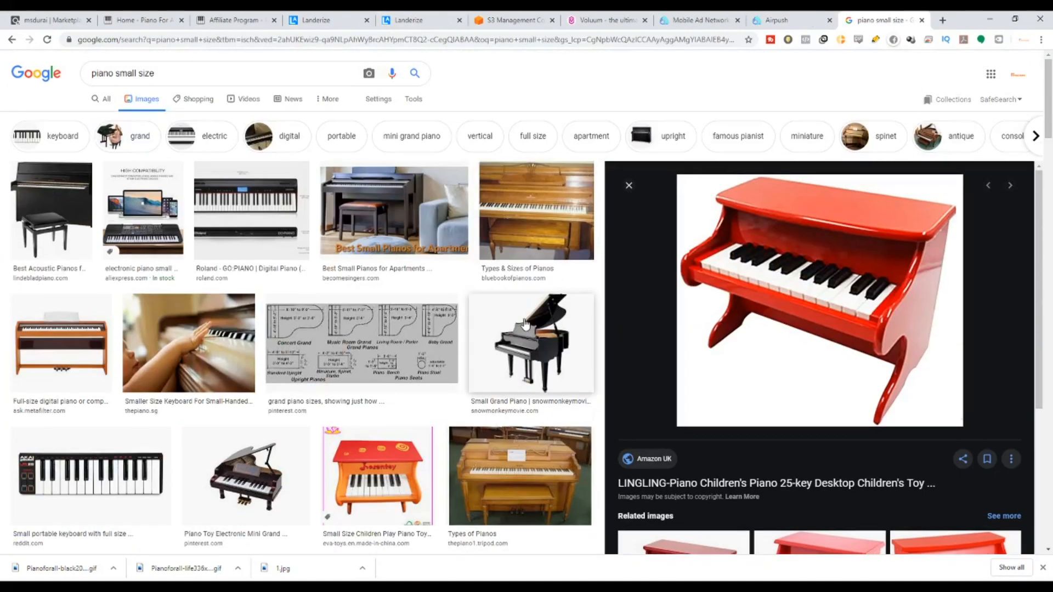
# Change the image search to 'piano for all' and save the Musicgny piano lessons image as download.jpg.
pyautogui.moveTo(166, 70); pyautogui.dragTo(118, 73)
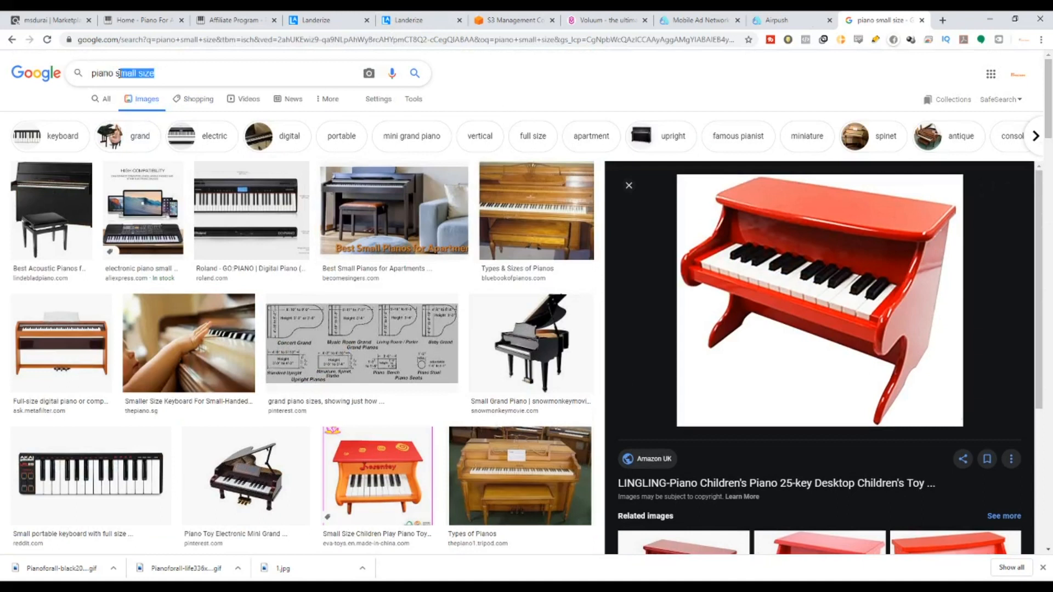
pyautogui.write('for a')
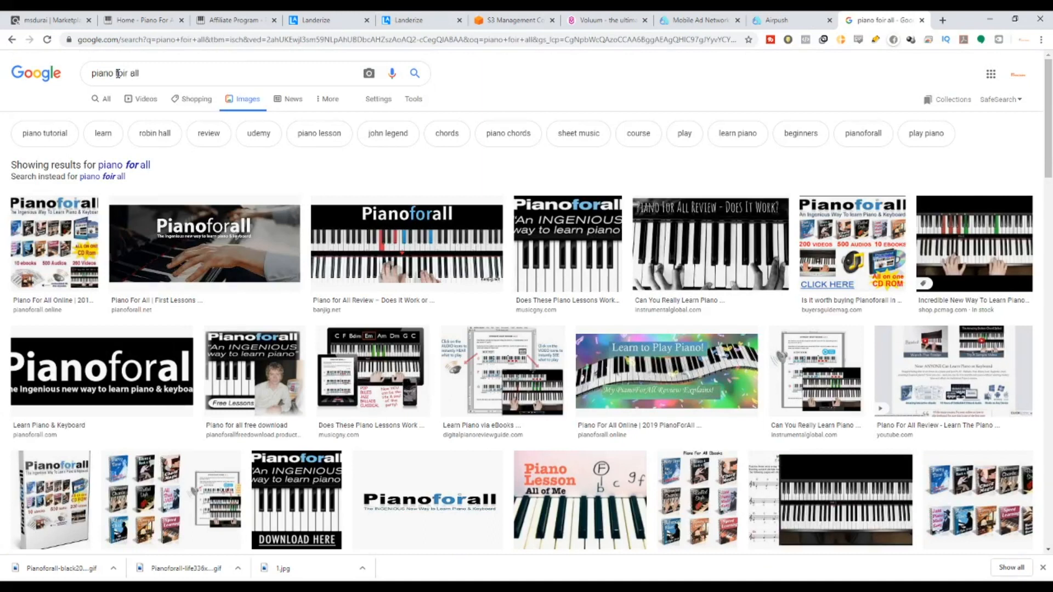
pyautogui.click(567, 244)
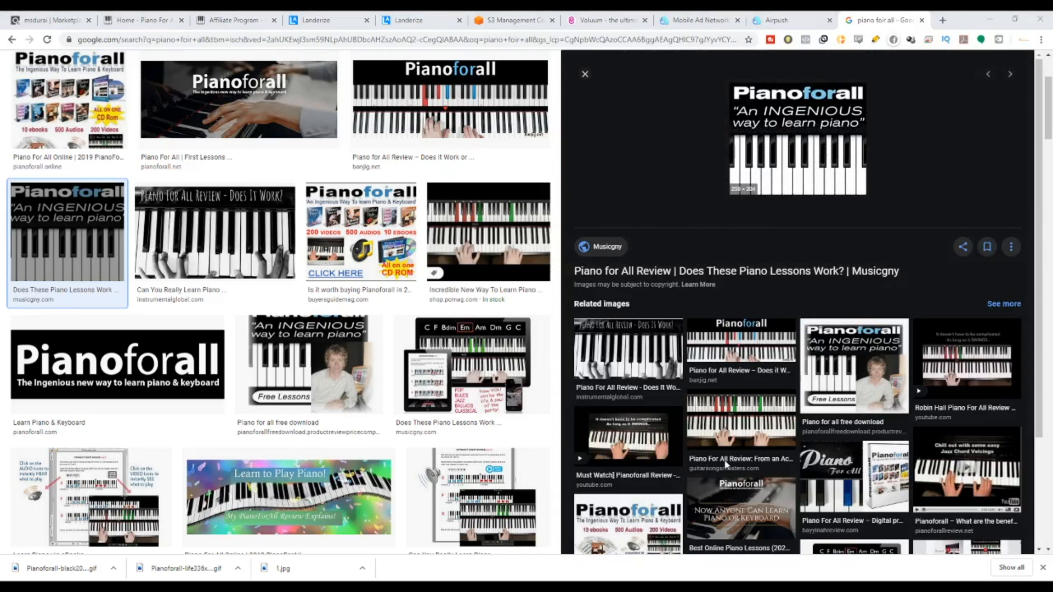
pyautogui.click(795, 20)
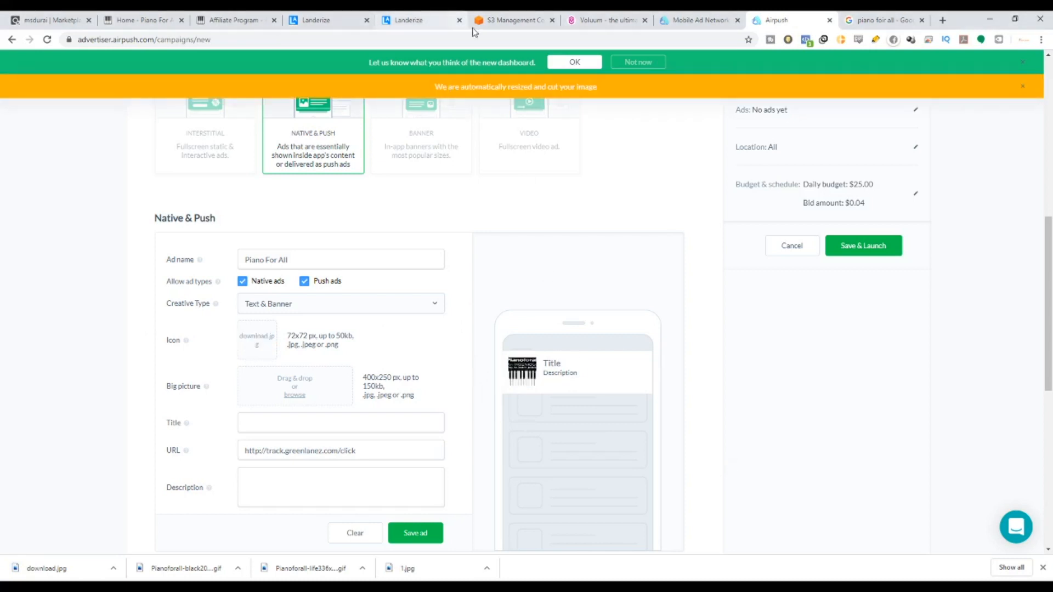
# Try uploading a big picture file, which is rejected for its extension.
pyautogui.moveTo(519, 86); pyautogui.dragTo(604, 91)
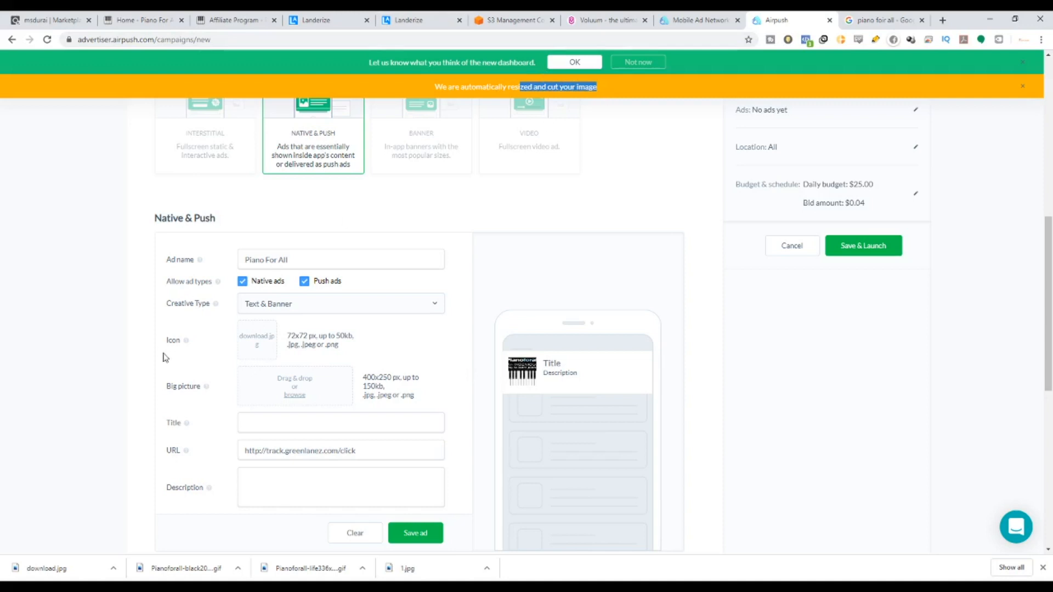
pyautogui.click(295, 395)
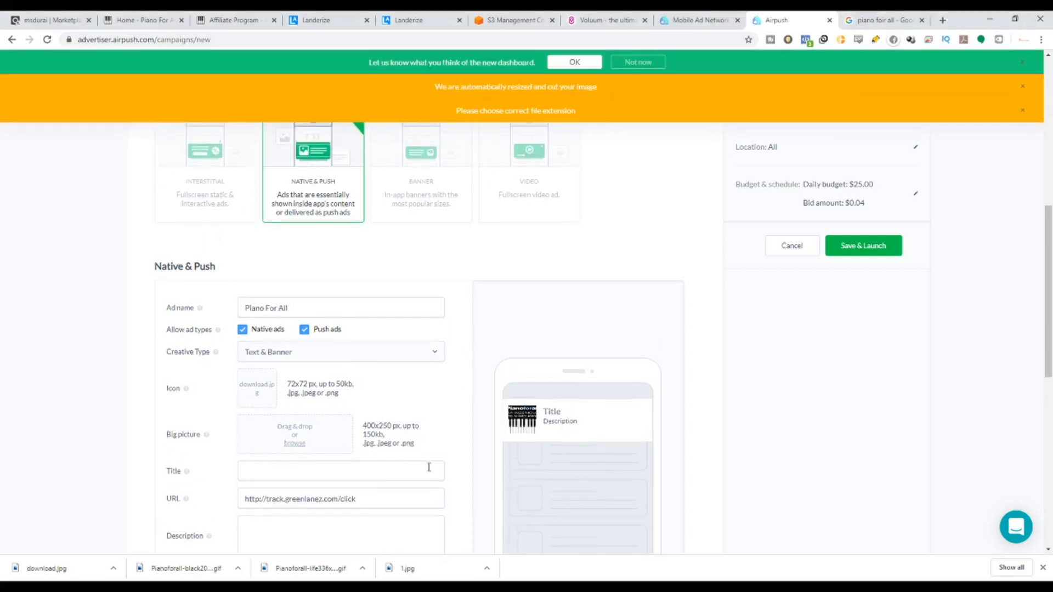
pyautogui.click(859, 17)
pyautogui.scroll(-10, 275, 287)
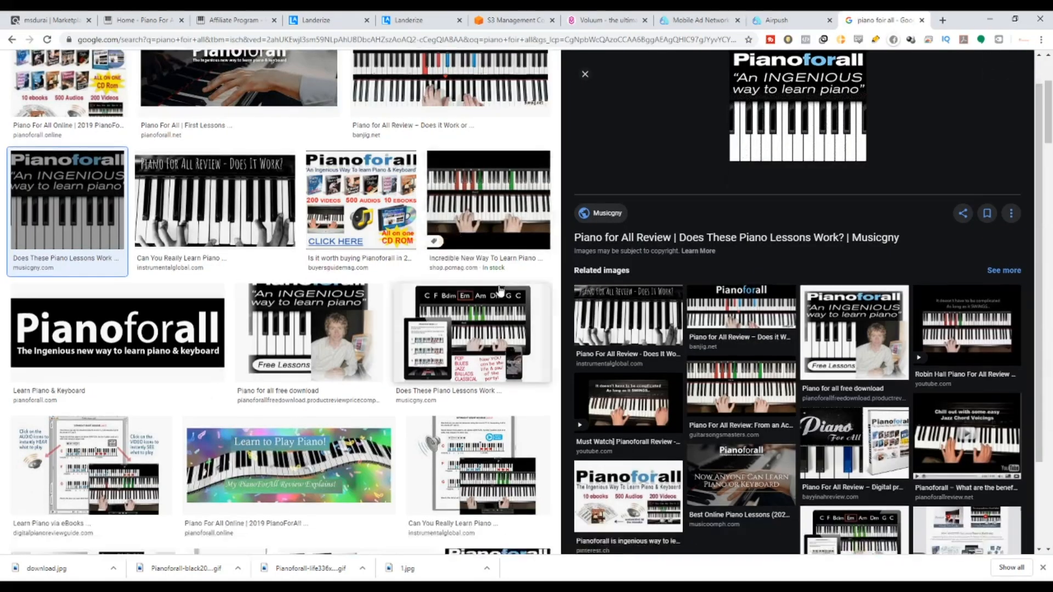
# Scroll the 'piano for all' results and preview the Piano For All Lessons Review image.
pyautogui.scroll(-15, 274, 286)
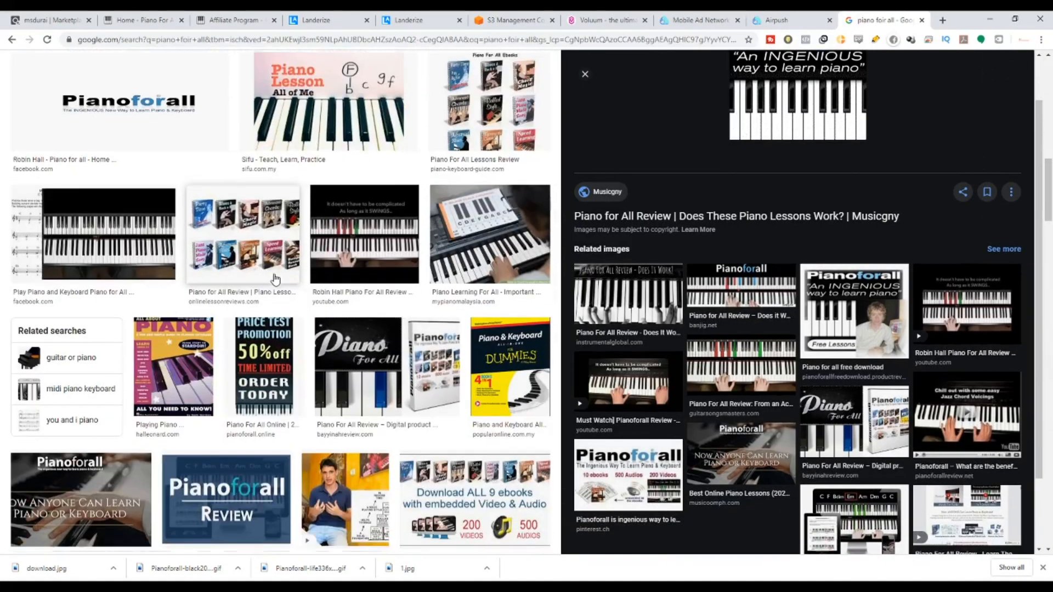
pyautogui.scroll(-6, 275, 280)
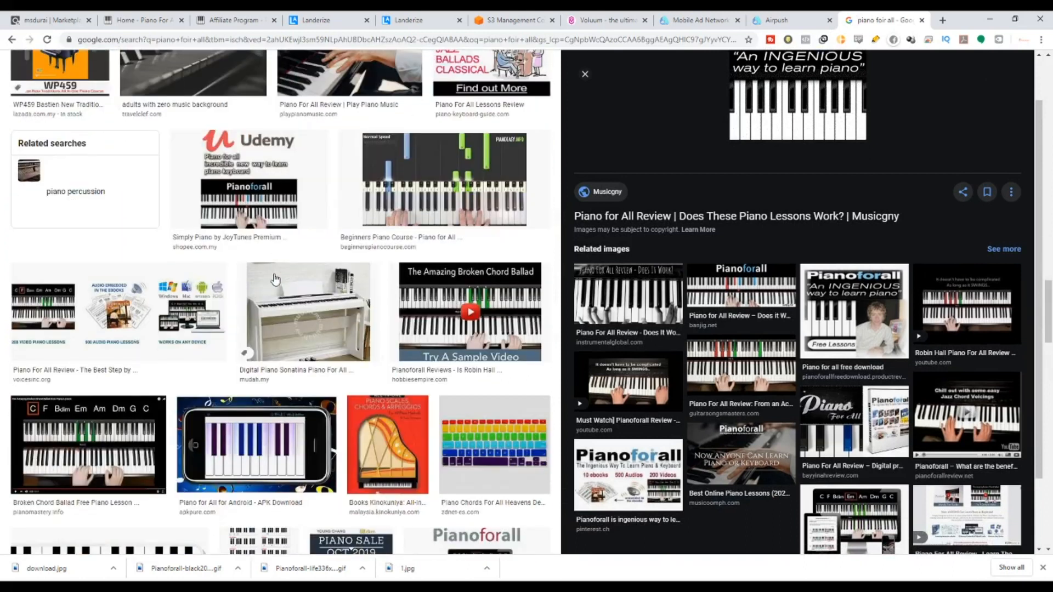
pyautogui.scroll(5, 275, 280)
pyautogui.click(525, 303)
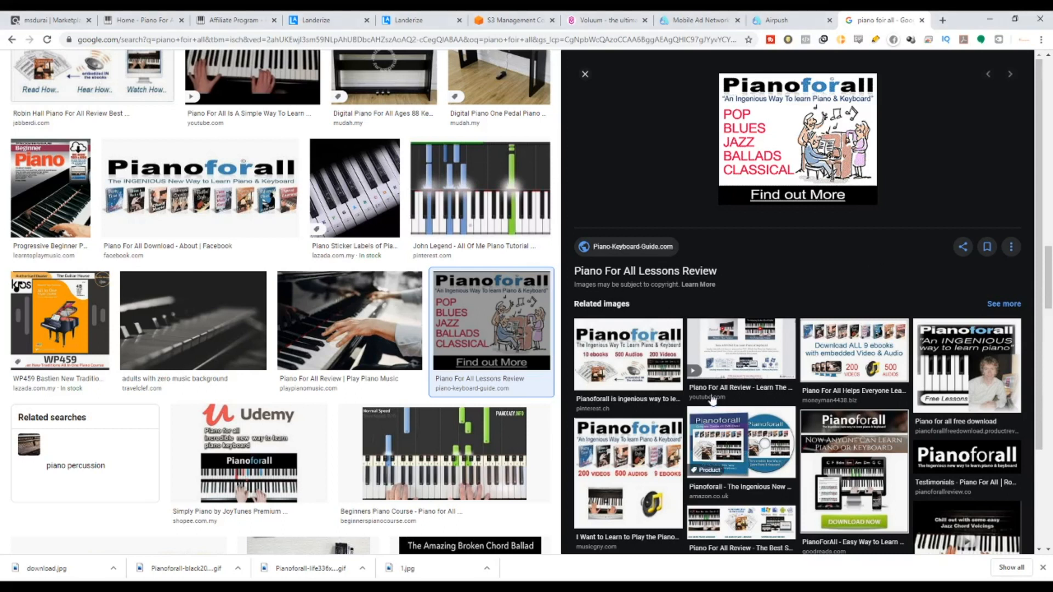
pyautogui.scroll(-2, 790, 280)
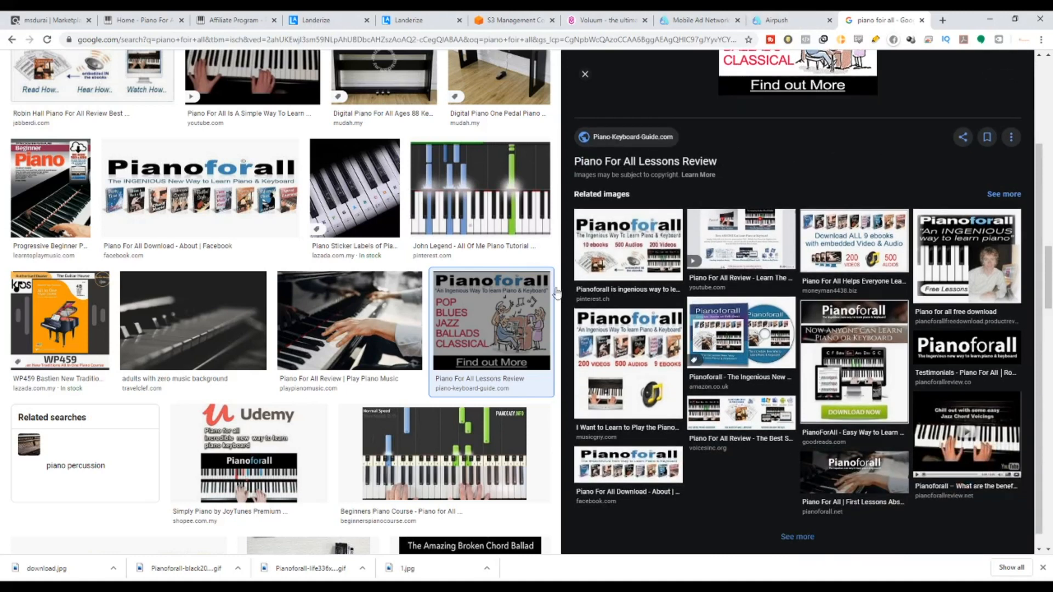
pyautogui.scroll(-10, 372, 371)
pyautogui.scroll(-6, 371, 371)
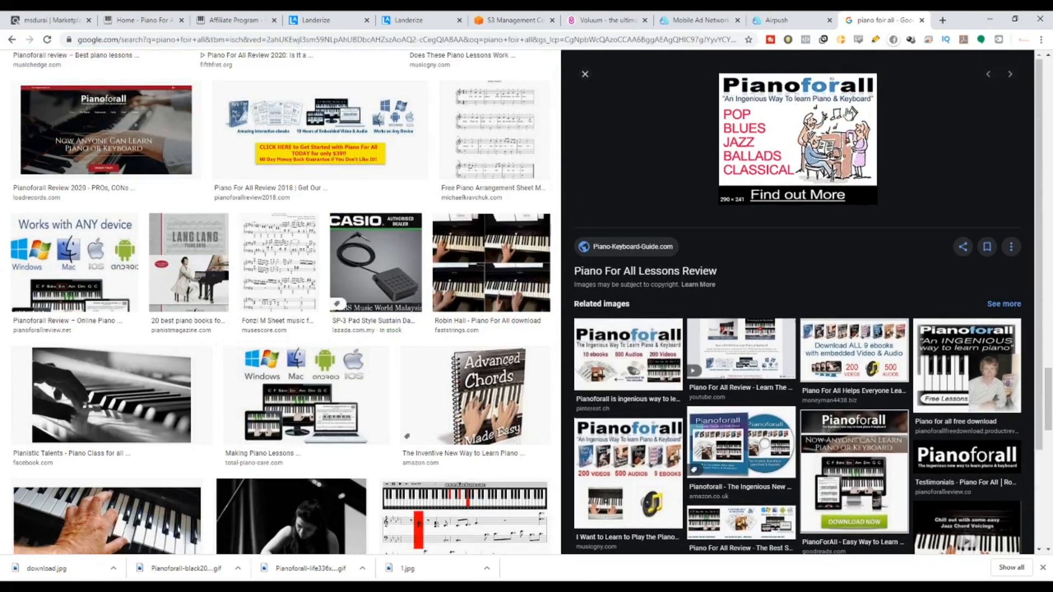
pyautogui.click(942, 20)
# Go to Canva after checking Airpush's required 400 × 250 big picture size.
pyautogui.write('can')
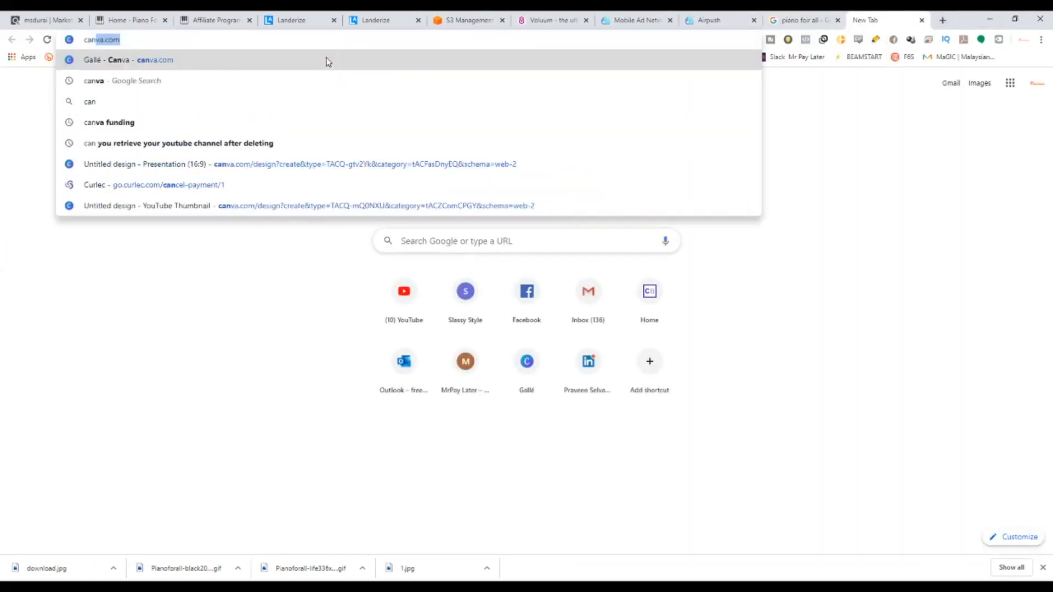
pyautogui.press('Return')
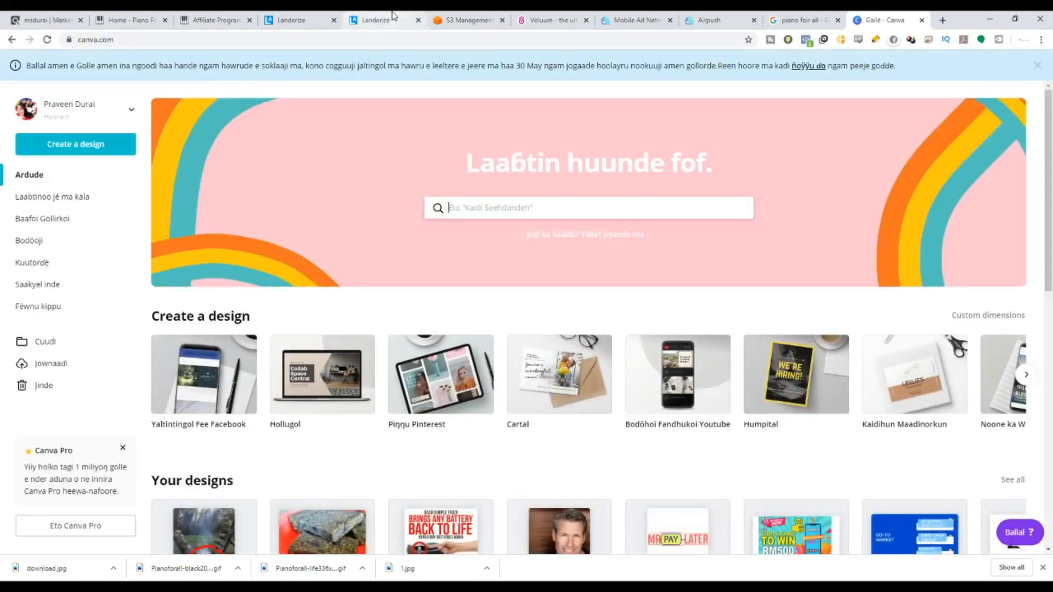
pyautogui.click(713, 20)
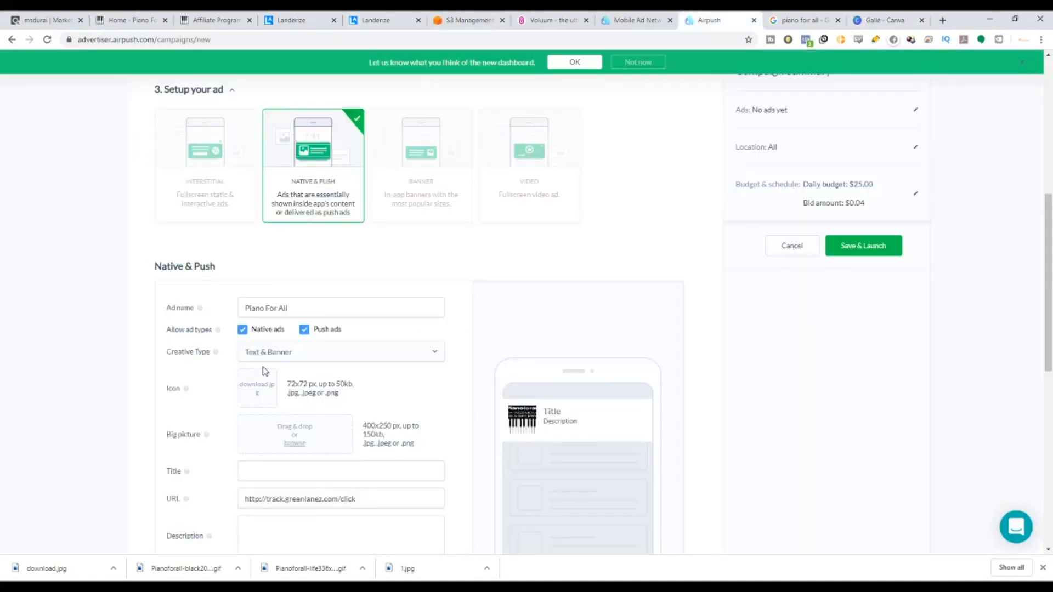
pyautogui.moveTo(368, 426); pyautogui.dragTo(394, 427)
pyautogui.click(885, 19)
# Create a 400 × 250 px custom design filled with the uploaded piano lesson photo.
pyautogui.click(71, 144)
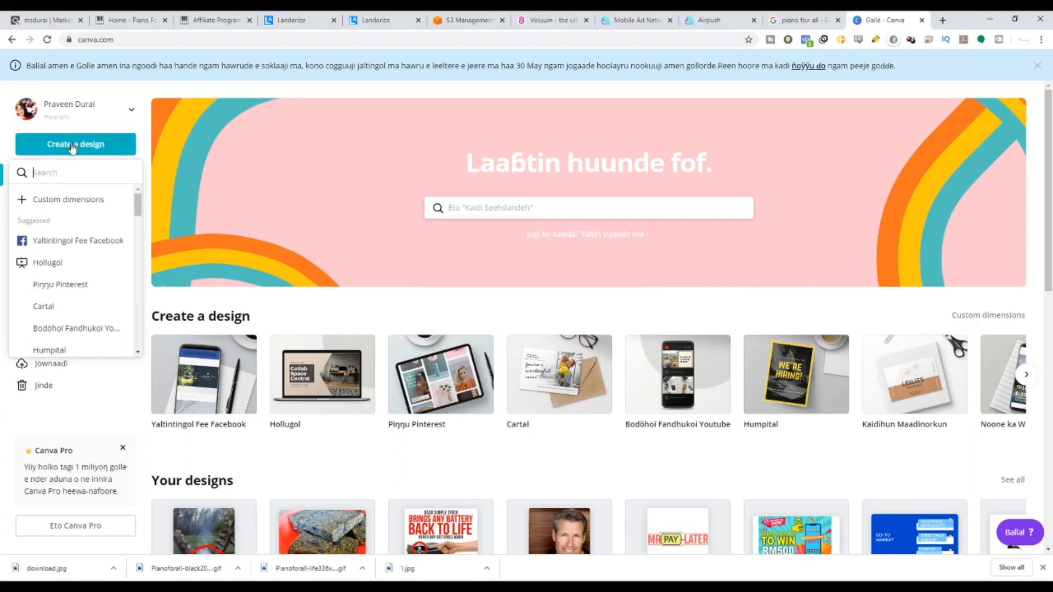
pyautogui.click(47, 198)
pyautogui.write('45')
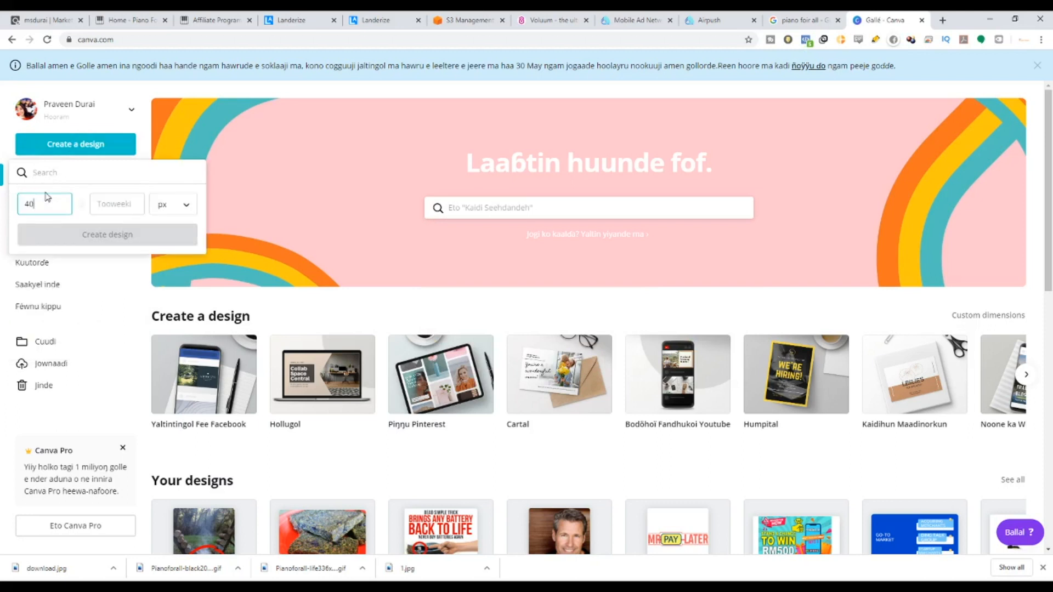
pyautogui.write('0')
pyautogui.press('Tab')
pyautogui.write('250')
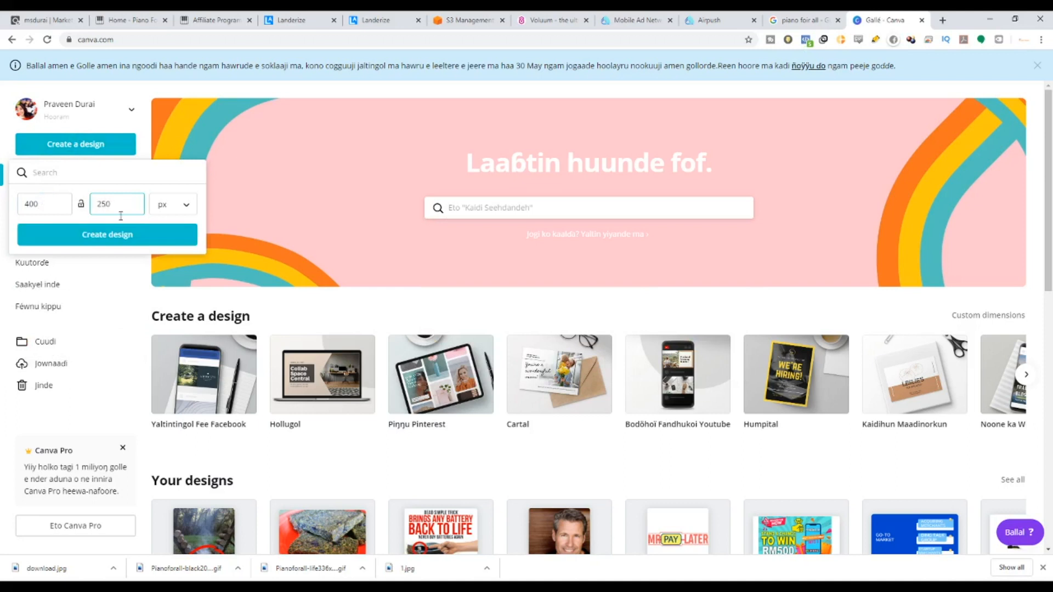
pyautogui.click(130, 234)
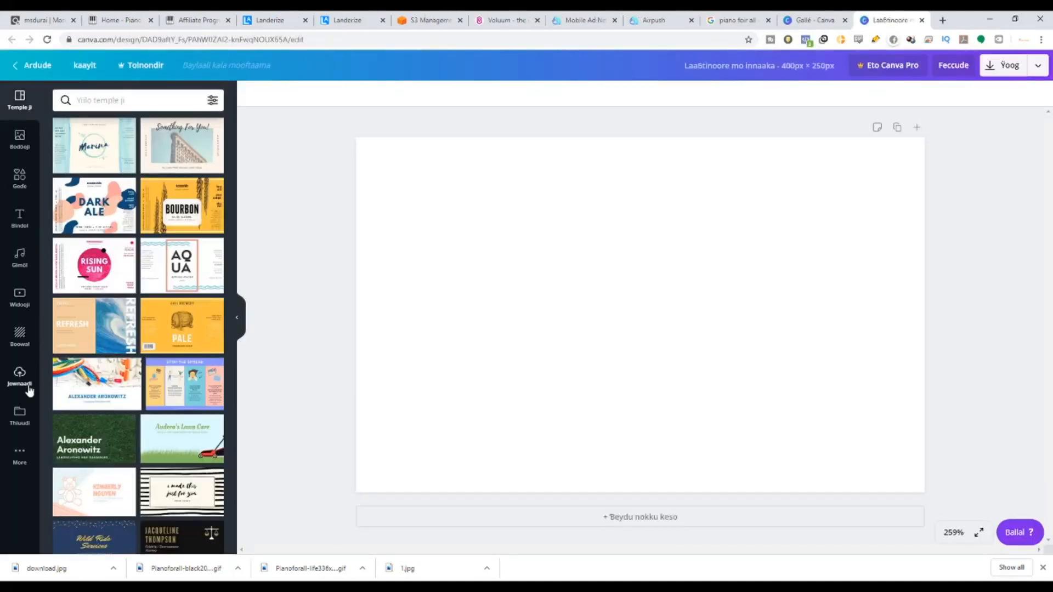
pyautogui.click(29, 382)
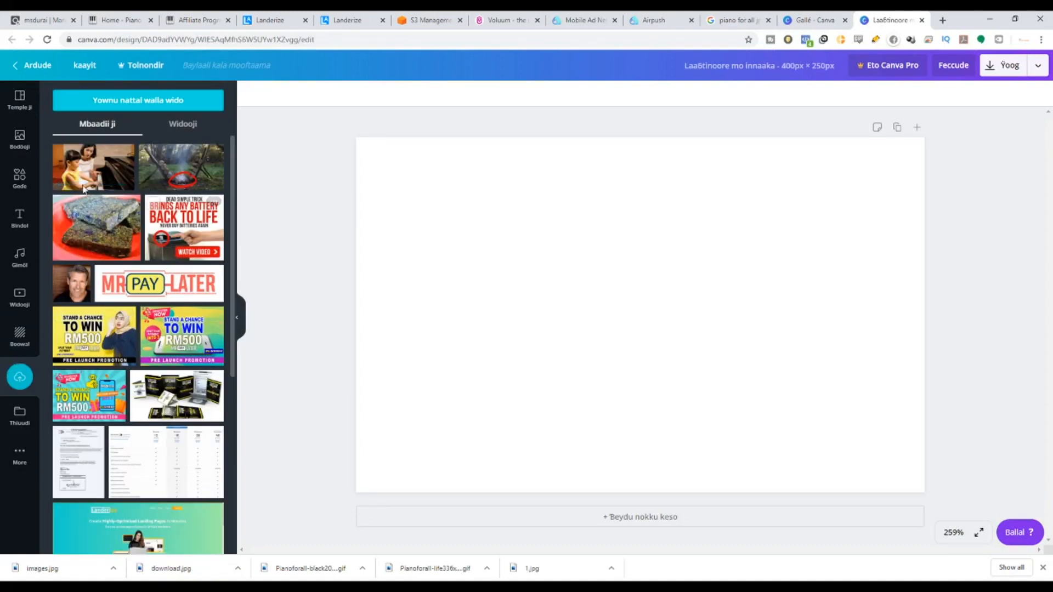
pyautogui.moveTo(83, 189); pyautogui.dragTo(391, 163)
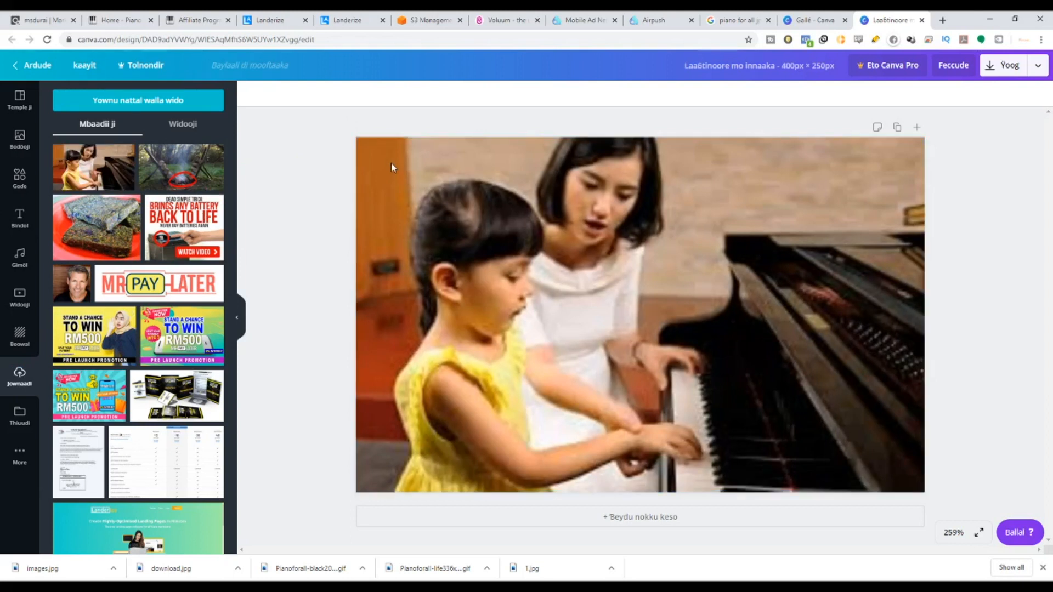
# Download the design as a JPG and dismiss the Canva Pro promotion.
pyautogui.click(1003, 64)
pyautogui.click(993, 149)
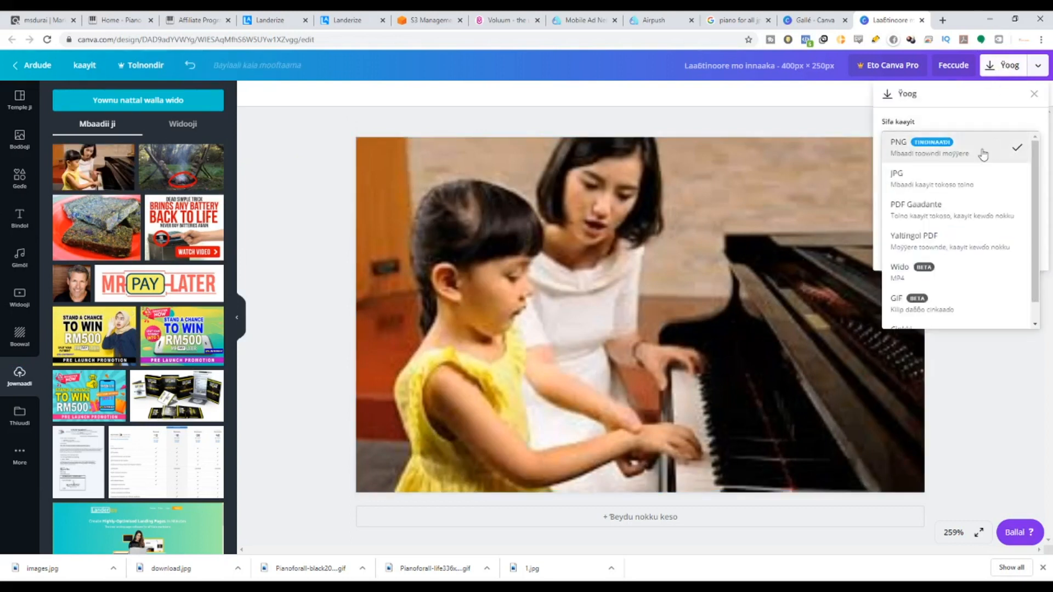
pyautogui.click(935, 175)
pyautogui.click(952, 248)
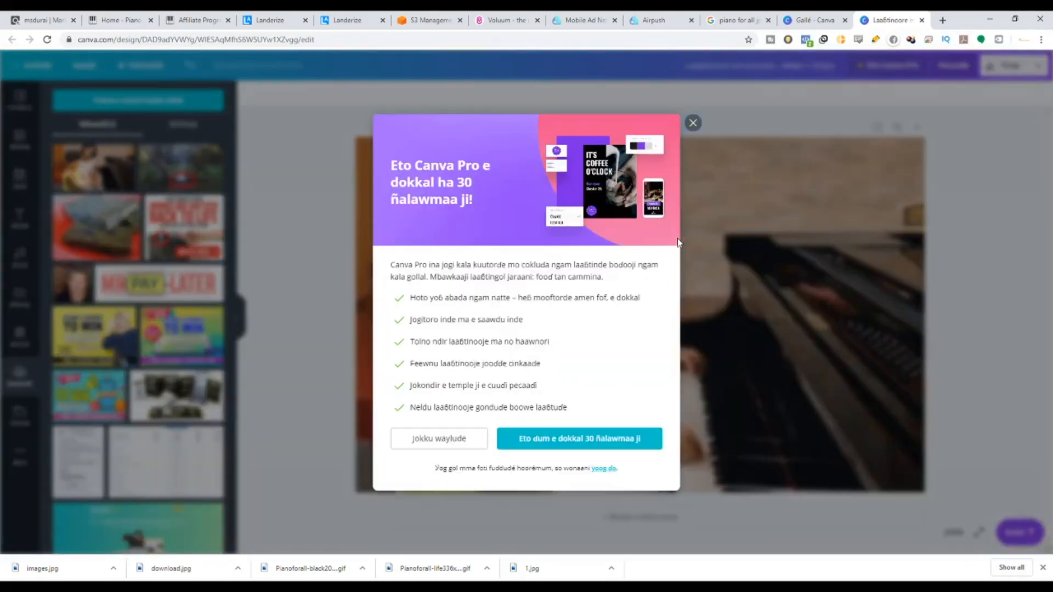
pyautogui.click(694, 121)
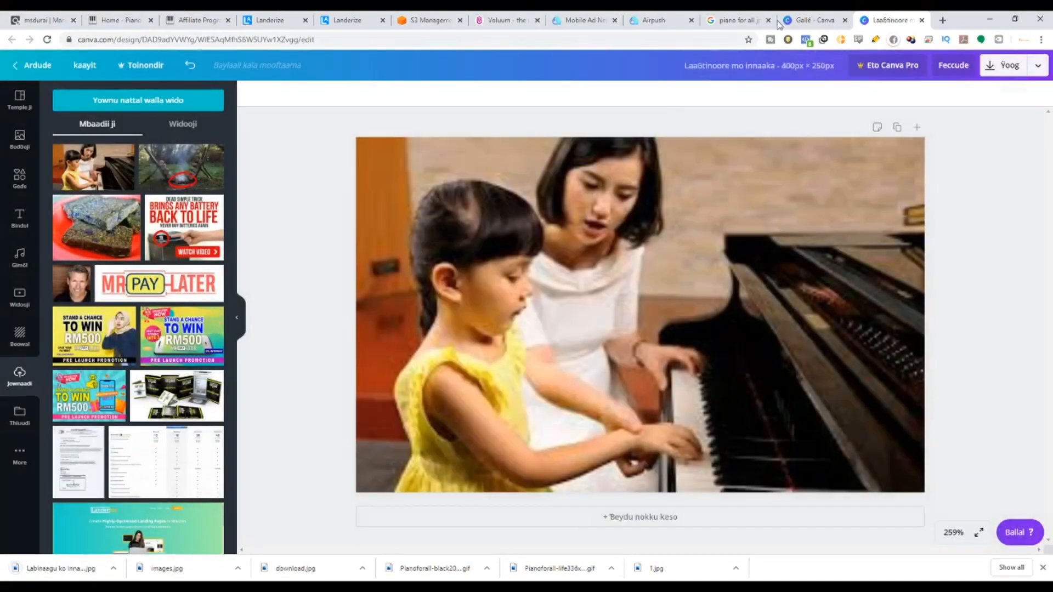
pyautogui.click(630, 20)
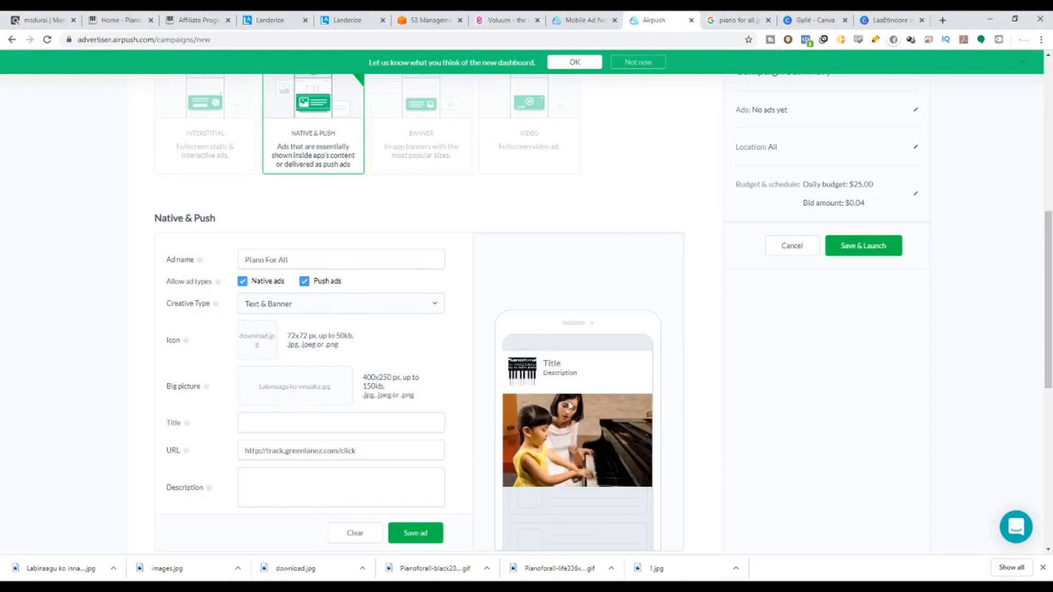
# Start typing 'Piano' as the ad title, then erase it.
pyautogui.scroll(1, 571, 406)
pyautogui.scroll(-4, 573, 400)
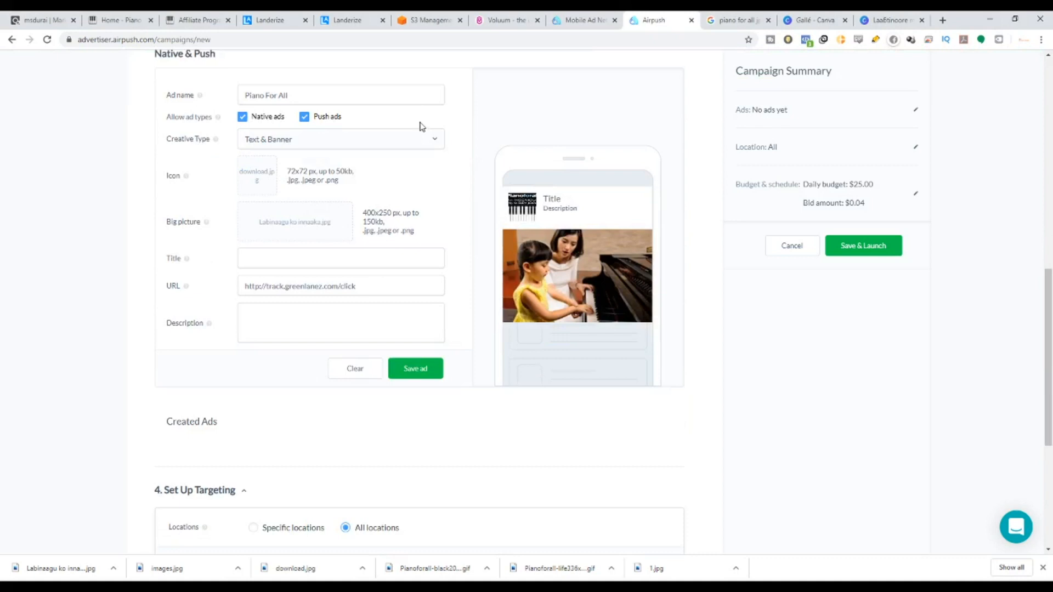
pyautogui.scroll(2, 409, 231)
pyautogui.scroll(-2, 351, 375)
pyautogui.write('Piano')
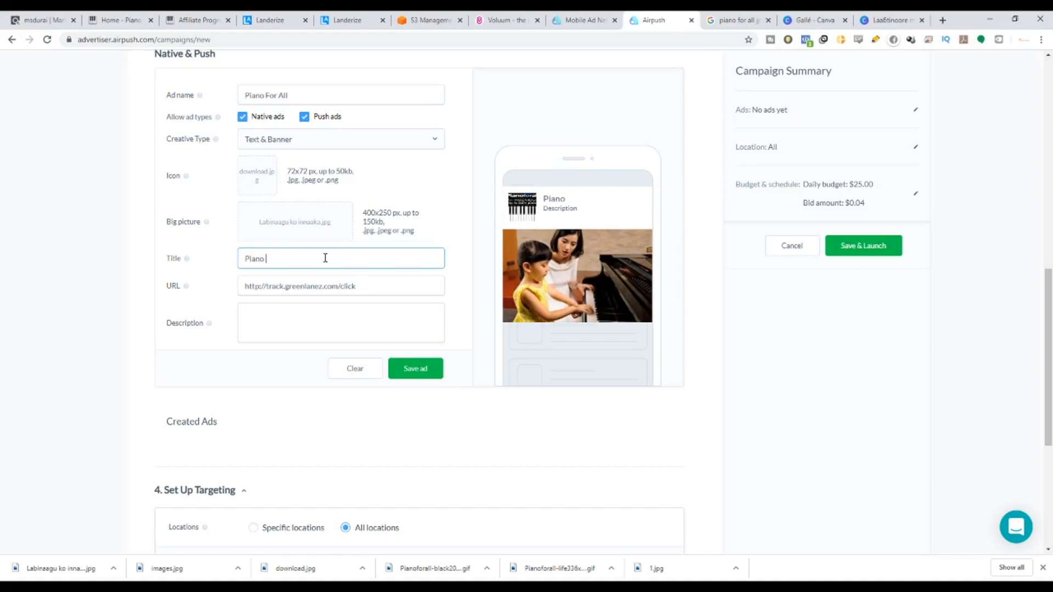
pyautogui.press('BackSpace')
pyautogui.press('BackSpace')
pyautogui.press('BackSpace')
pyautogui.press('BackSpace')
pyautogui.press('BackSpace')
# Copy the 'Which is better.. Keyboard or Piano?' heading into the title, then delete it.
pyautogui.click(203, 20)
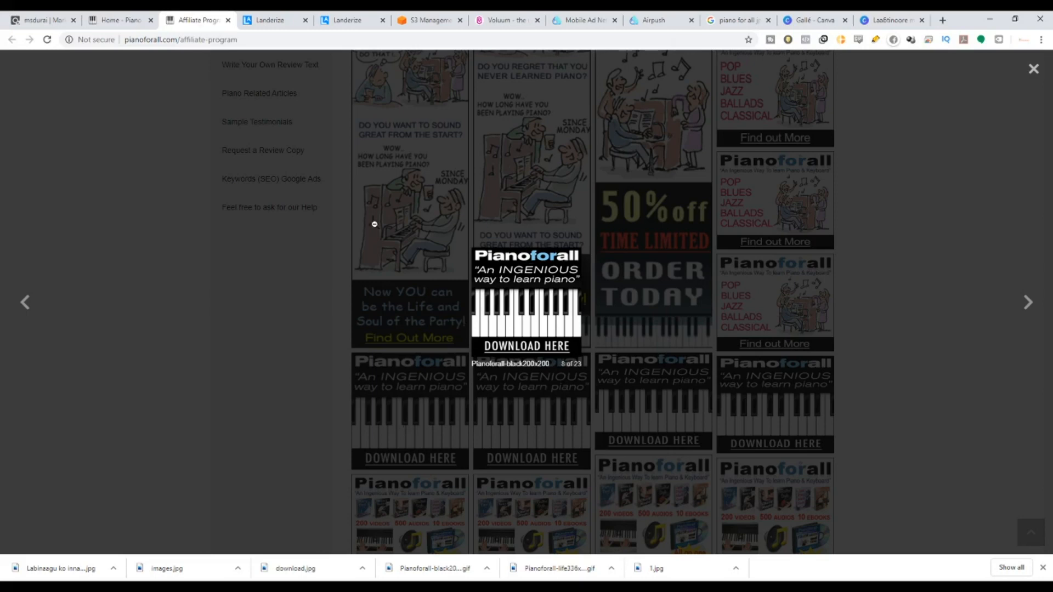
pyautogui.click(236, 232)
pyautogui.scroll(4, 211, 329)
pyautogui.click(278, 321)
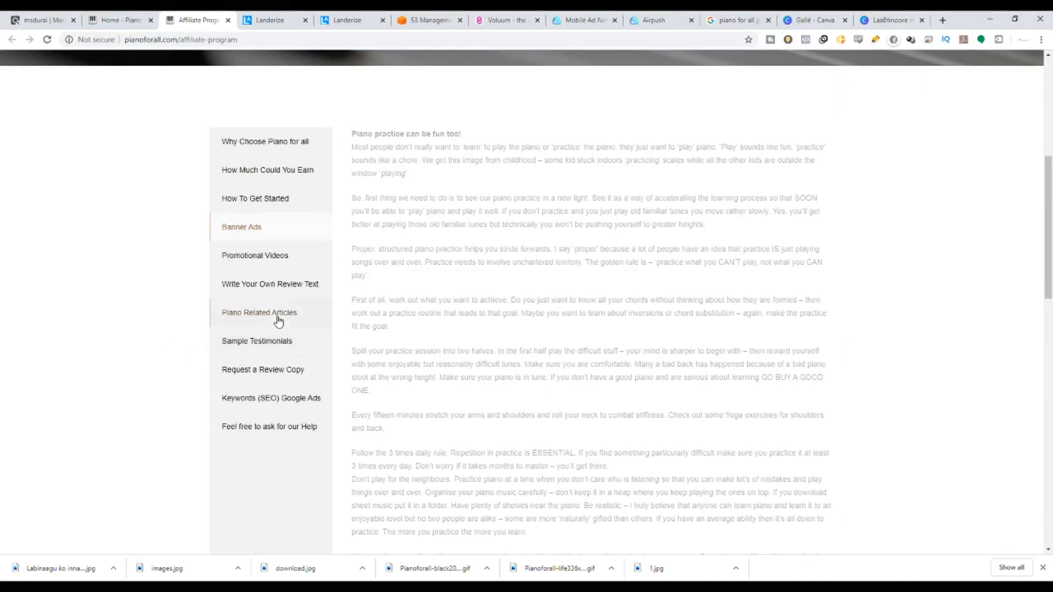
pyautogui.scroll(-6, 369, 295)
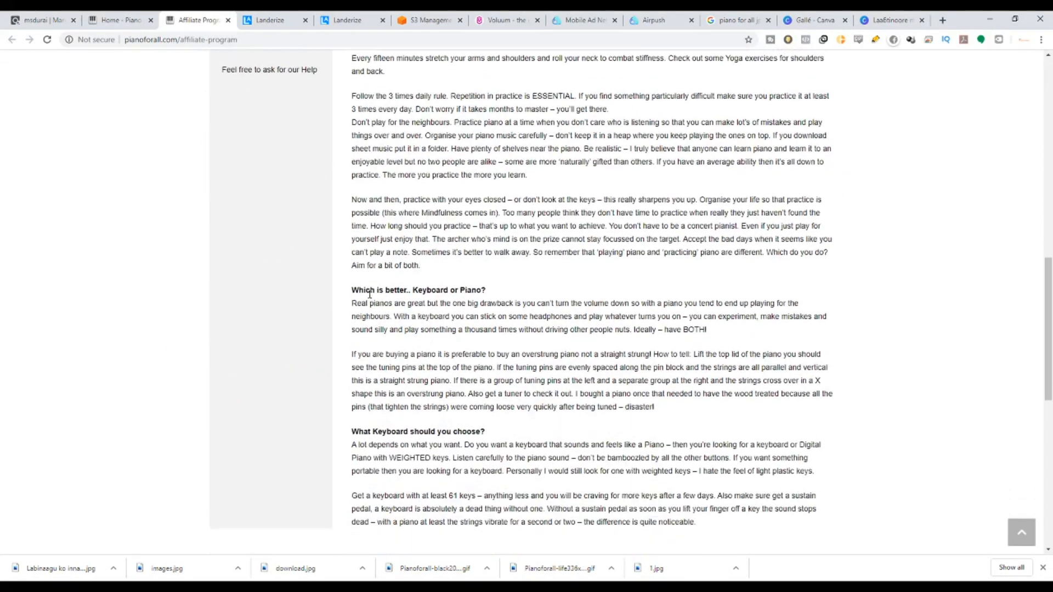
pyautogui.scroll(-1, 370, 295)
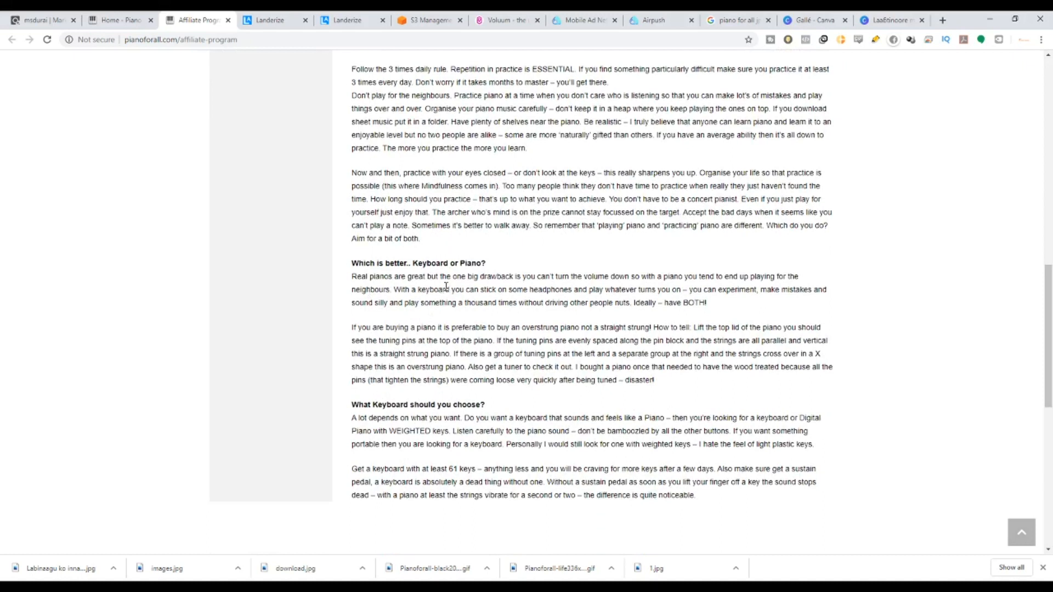
pyautogui.moveTo(352, 265); pyautogui.dragTo(500, 264)
pyautogui.hotkey('ctrl', 'c')
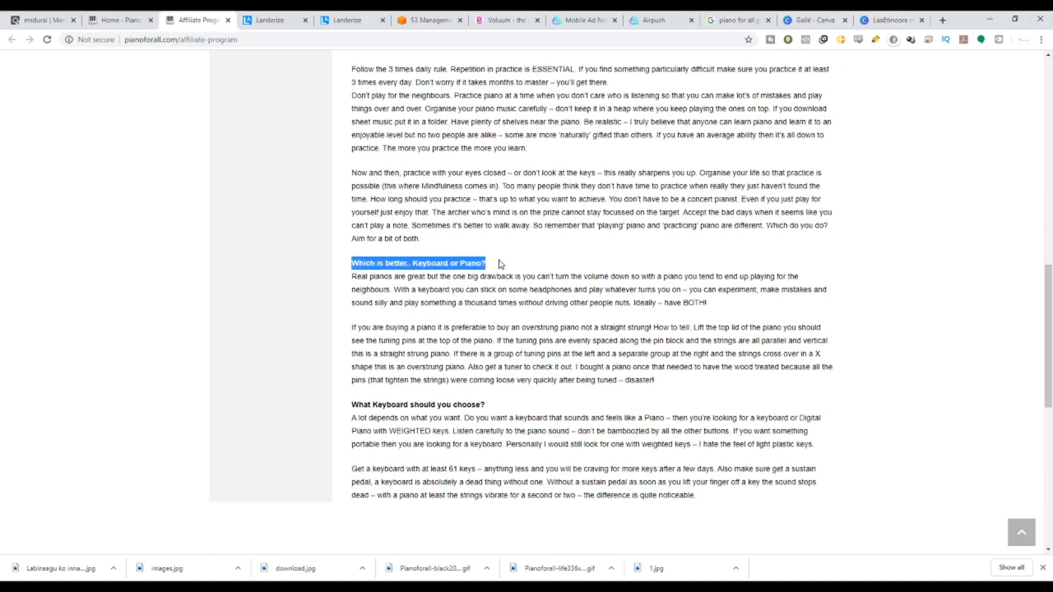
pyautogui.click(737, 20)
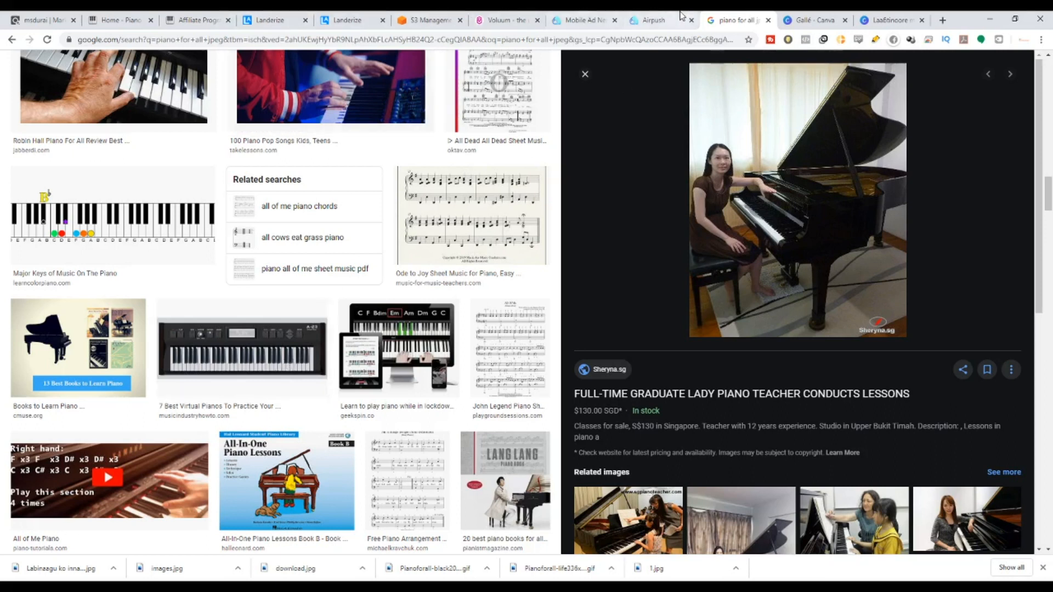
pyautogui.click(653, 20)
pyautogui.hotkey('ctrl', 'v')
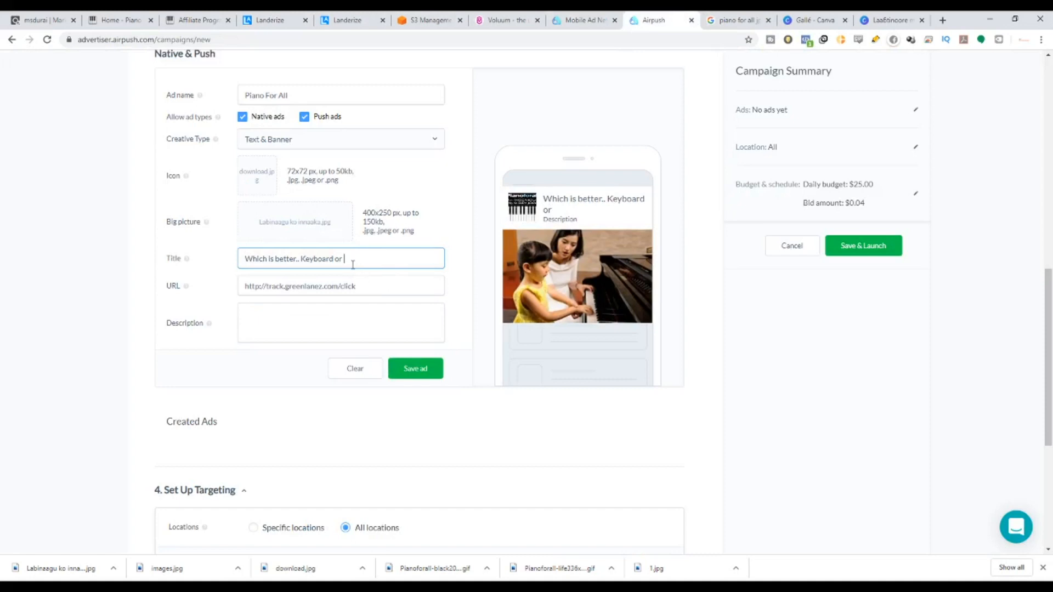
pyautogui.moveTo(353, 264); pyautogui.dragTo(158, 293)
pyautogui.press('BackSpace')
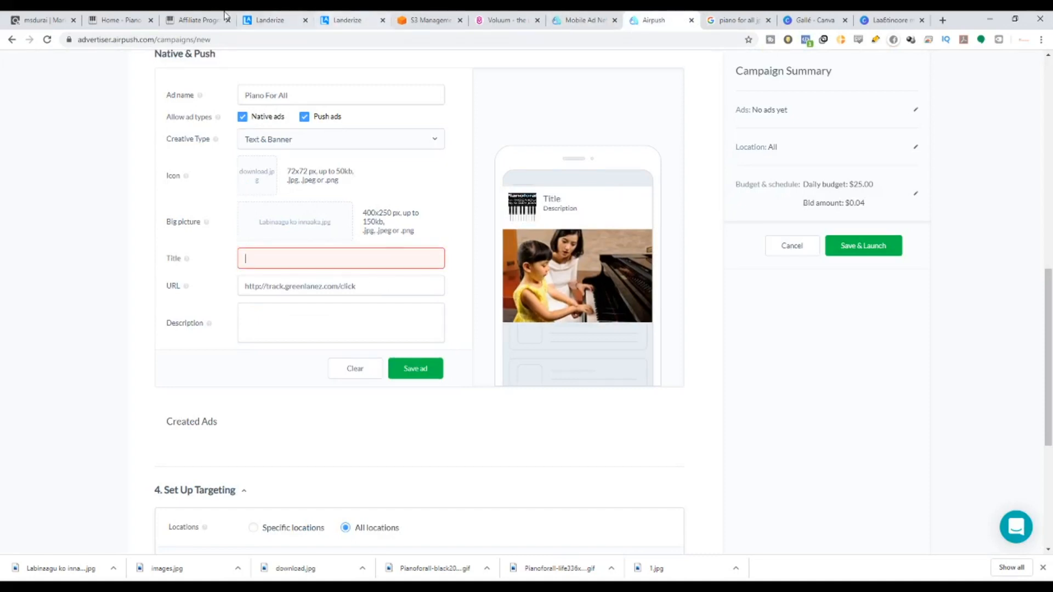
# Paste the 'Piano practice can be fun too!' heading as the title and remove 'too'.
pyautogui.click(199, 20)
pyautogui.scroll(10, 346, 239)
pyautogui.moveTo(469, 300); pyautogui.dragTo(351, 300)
pyautogui.hotkey('ctrl', 'c')
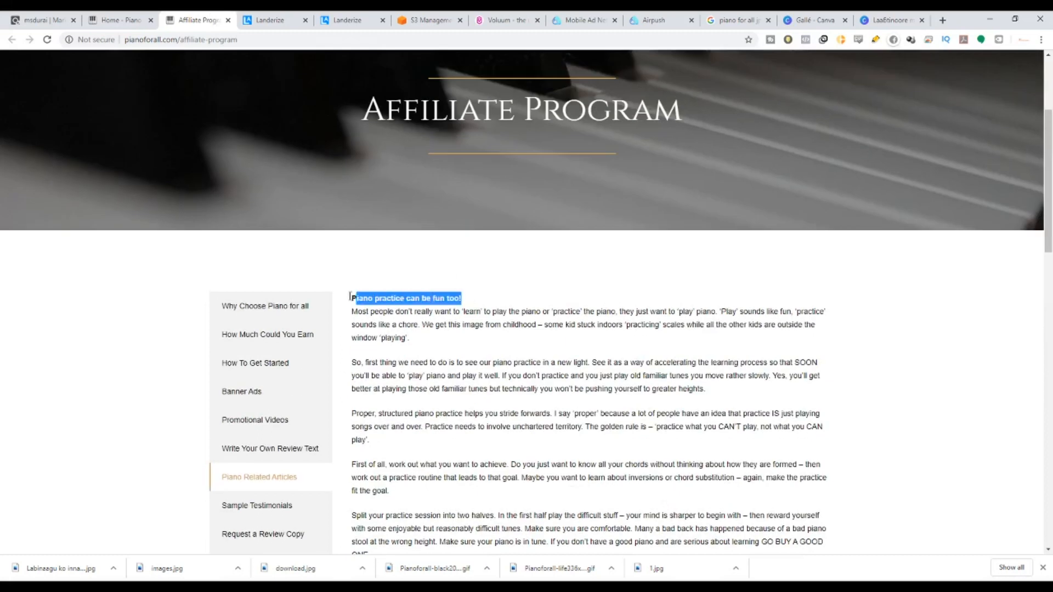
pyautogui.click(646, 15)
pyautogui.hotkey('ctrl', 'v')
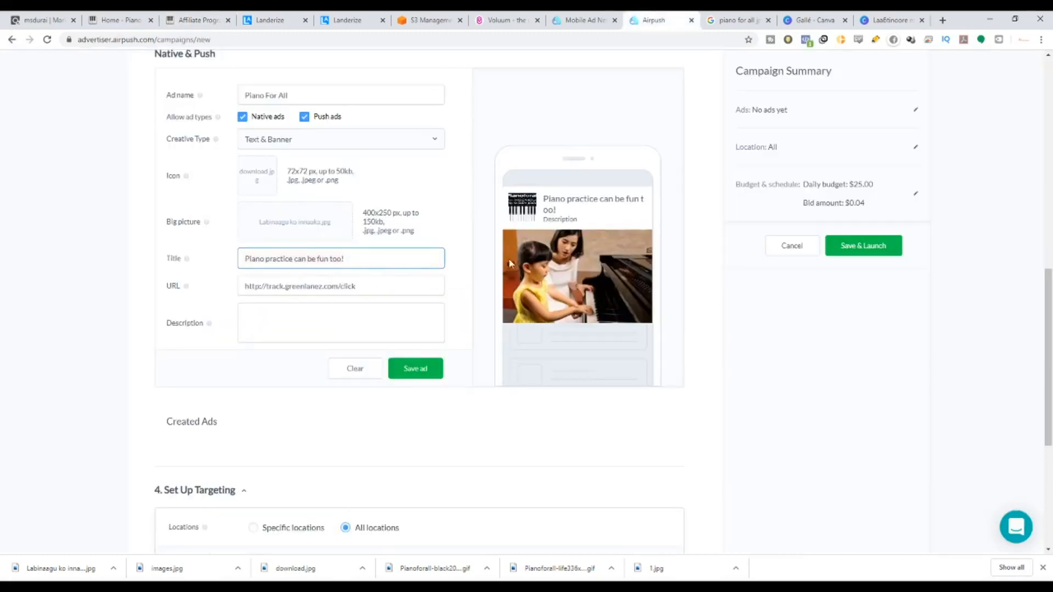
pyautogui.moveTo(359, 255); pyautogui.dragTo(335, 253)
pyautogui.press('BackSpace')
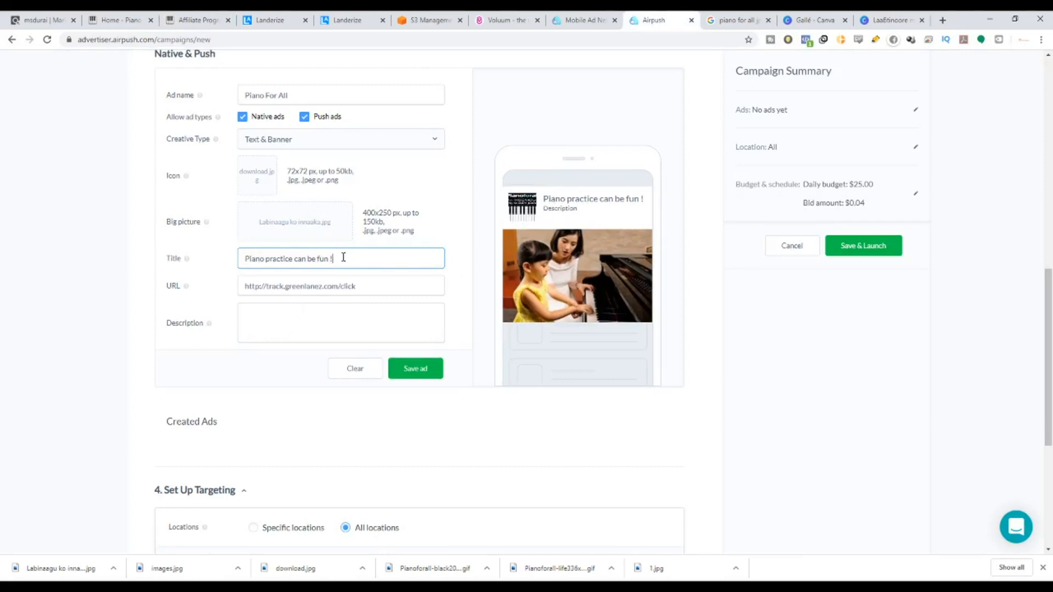
# Enter the description 'Learn how to play piano not the boring way but the fun way' and save the ad.
pyautogui.click(331, 326)
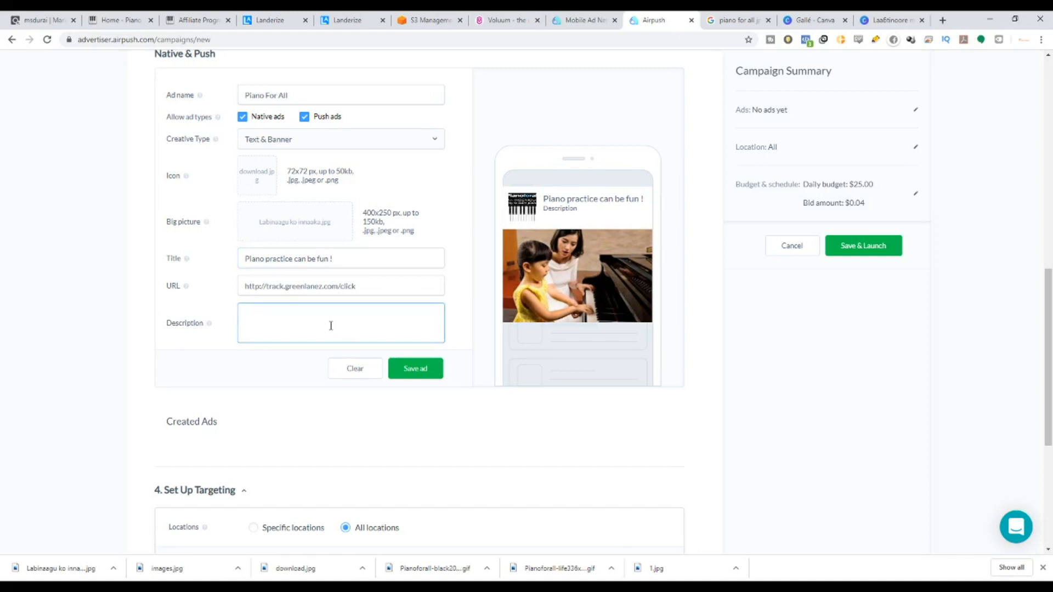
pyautogui.write('Learn how to play piano not the')
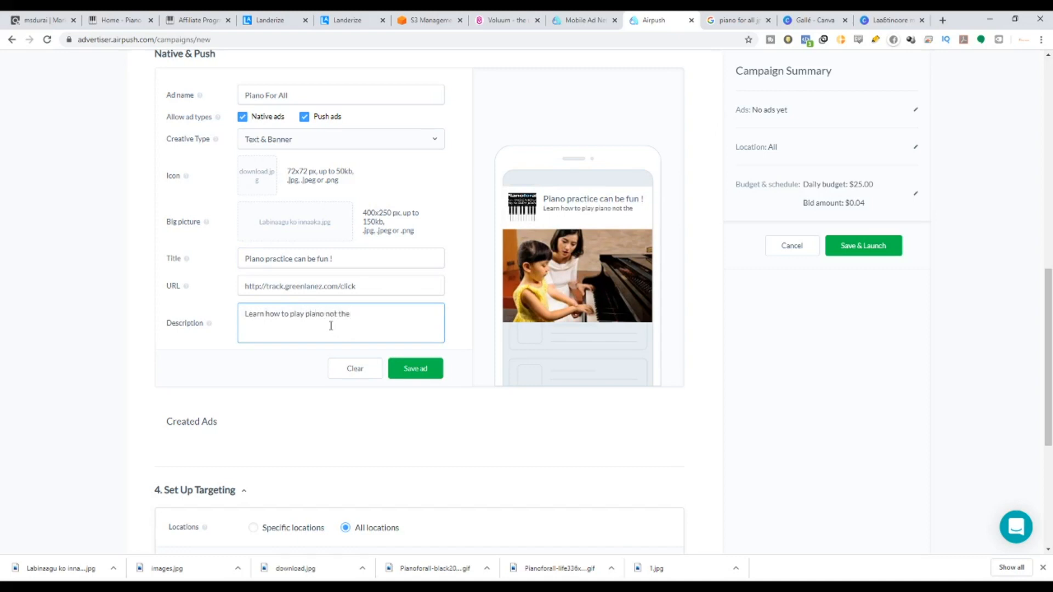
pyautogui.write('ng way but the fun way')
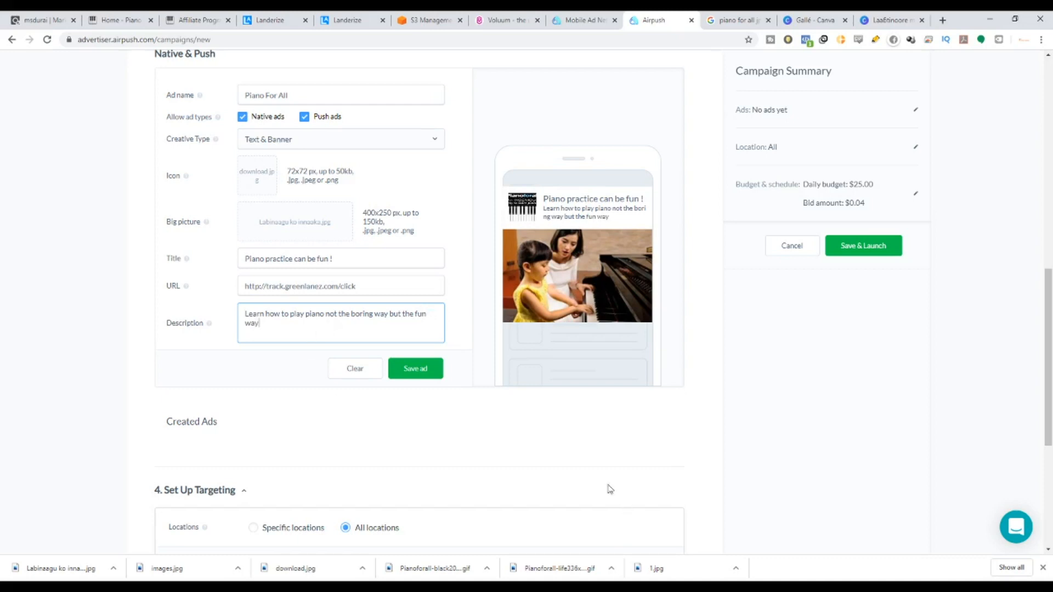
pyautogui.click(423, 372)
# Expand advanced targeting and open the specific-locations list, expanding Asia.
pyautogui.scroll(-5, 392, 392)
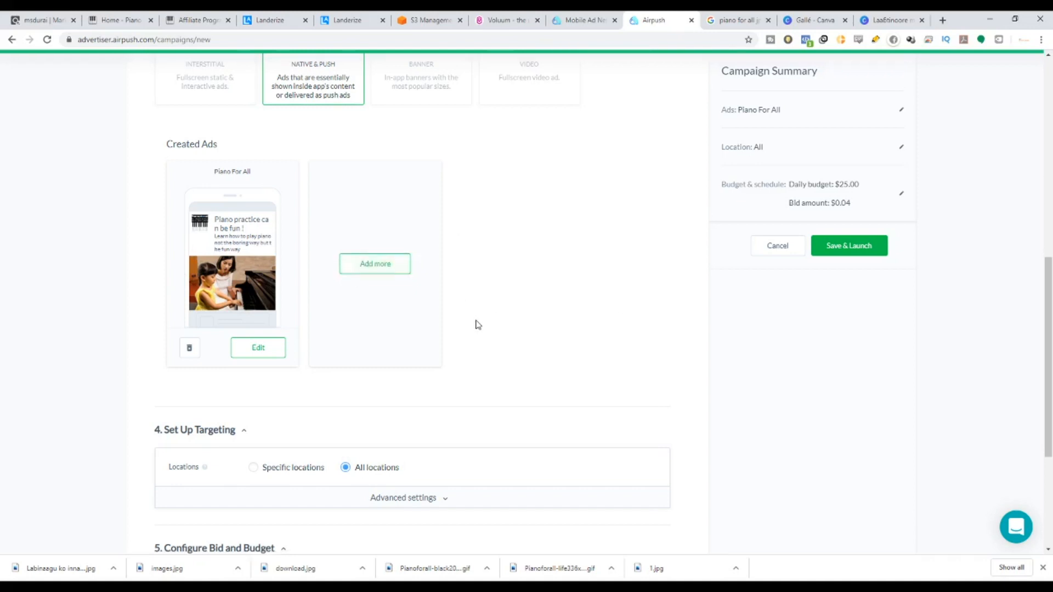
pyautogui.scroll(-2, 474, 324)
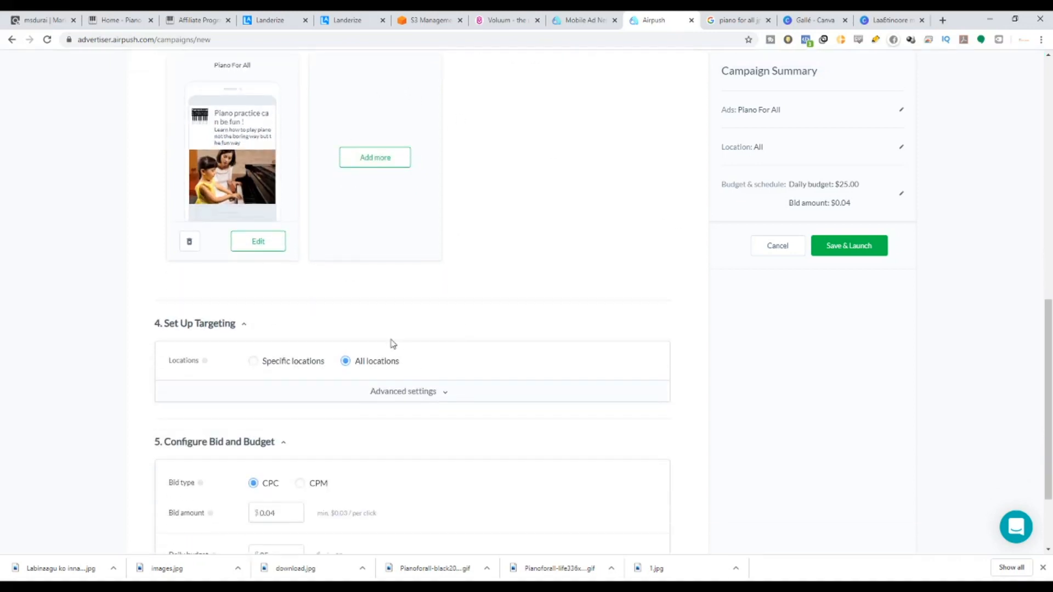
pyautogui.scroll(-2, 395, 348)
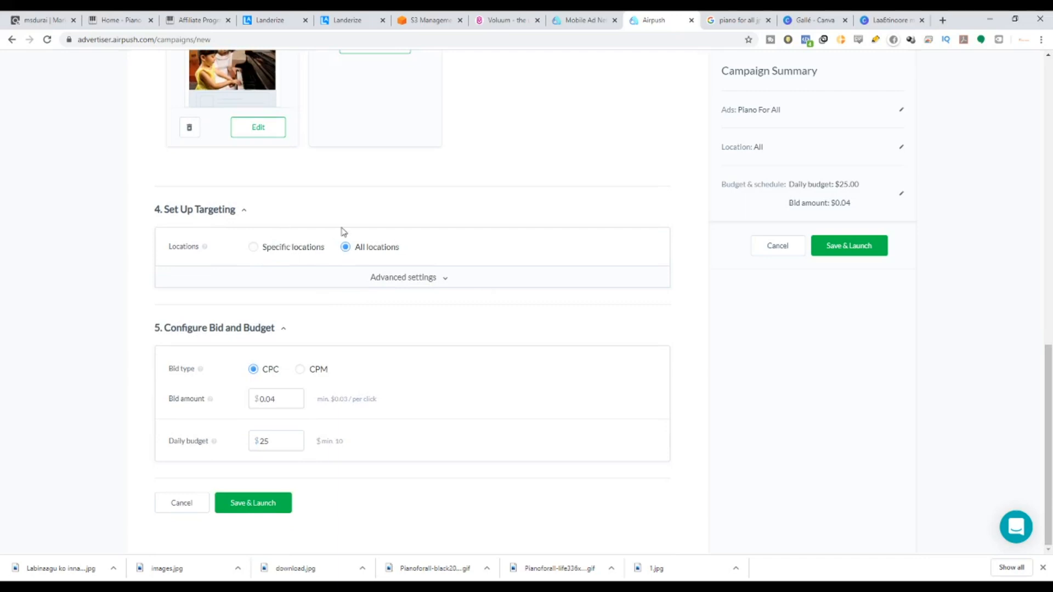
pyautogui.click(430, 278)
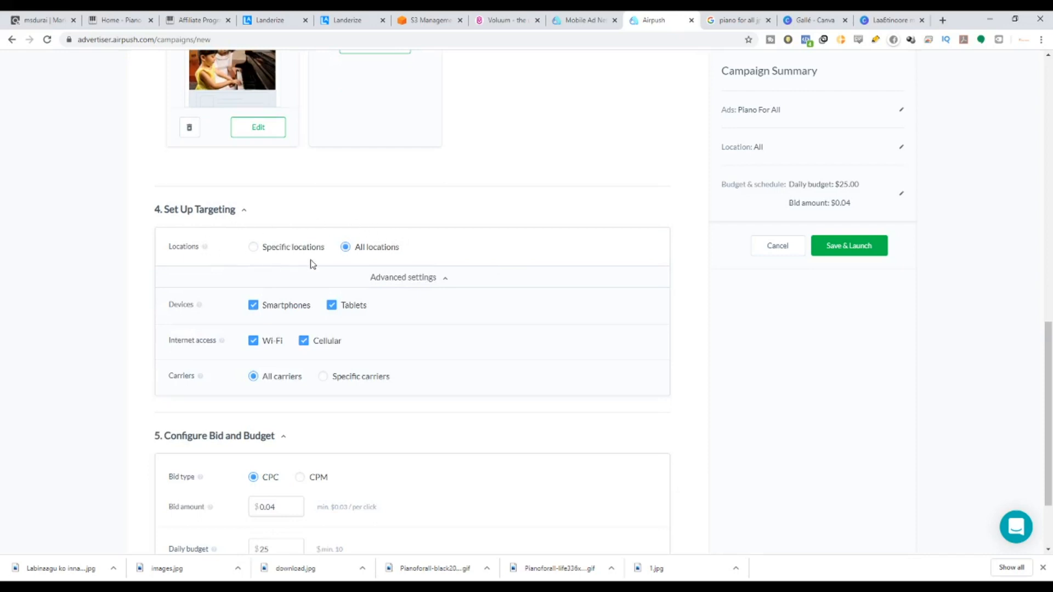
pyautogui.click(253, 247)
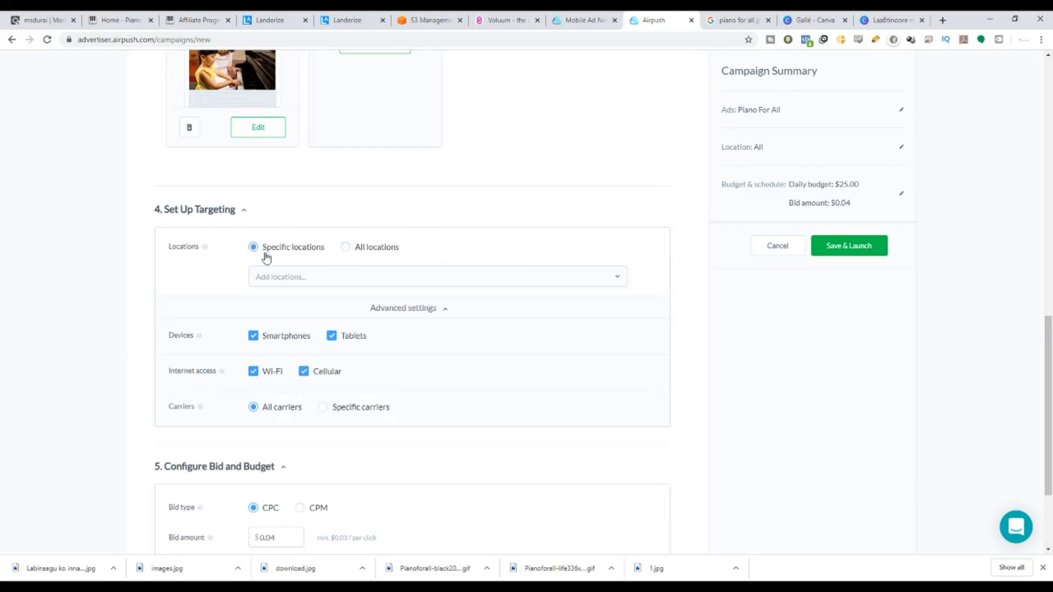
pyautogui.click(402, 278)
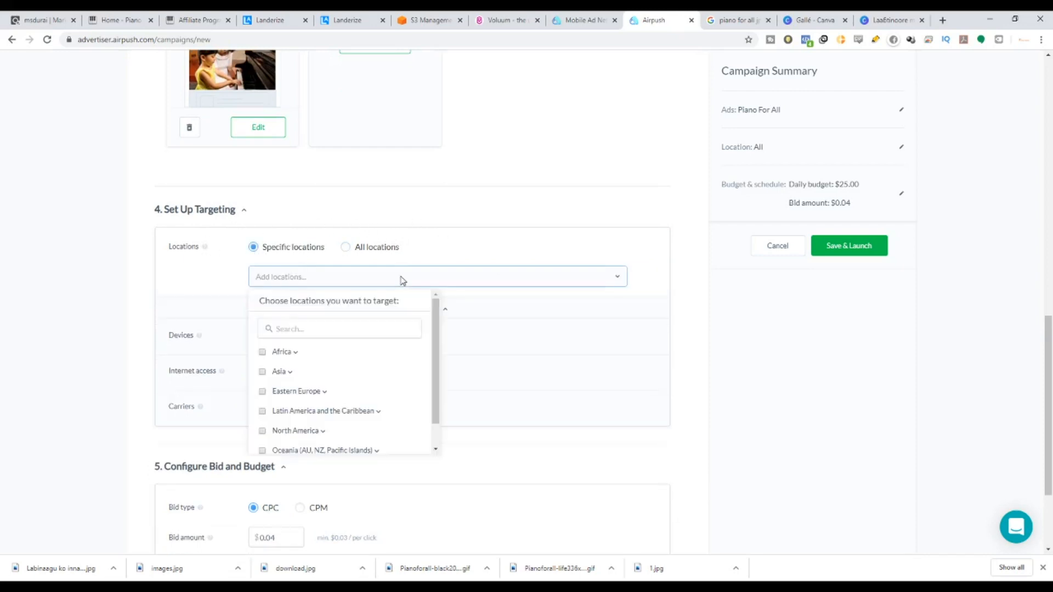
pyautogui.click(292, 371)
# Look through Malaysia's states, then revert to all locations and exclude tablets.
pyautogui.scroll(-6, 307, 369)
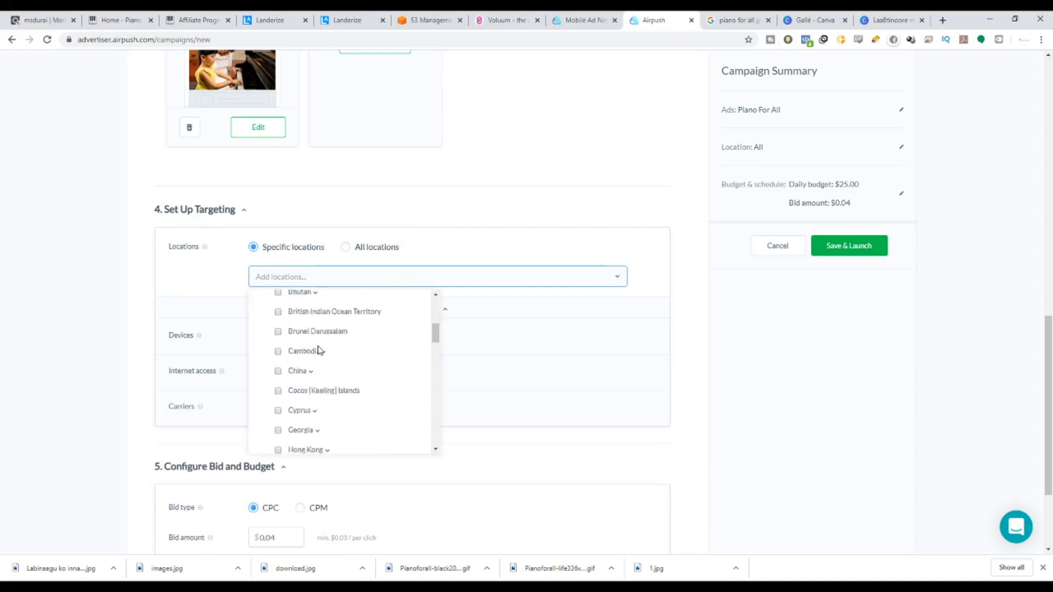
pyautogui.scroll(-3, 318, 352)
pyautogui.click(320, 334)
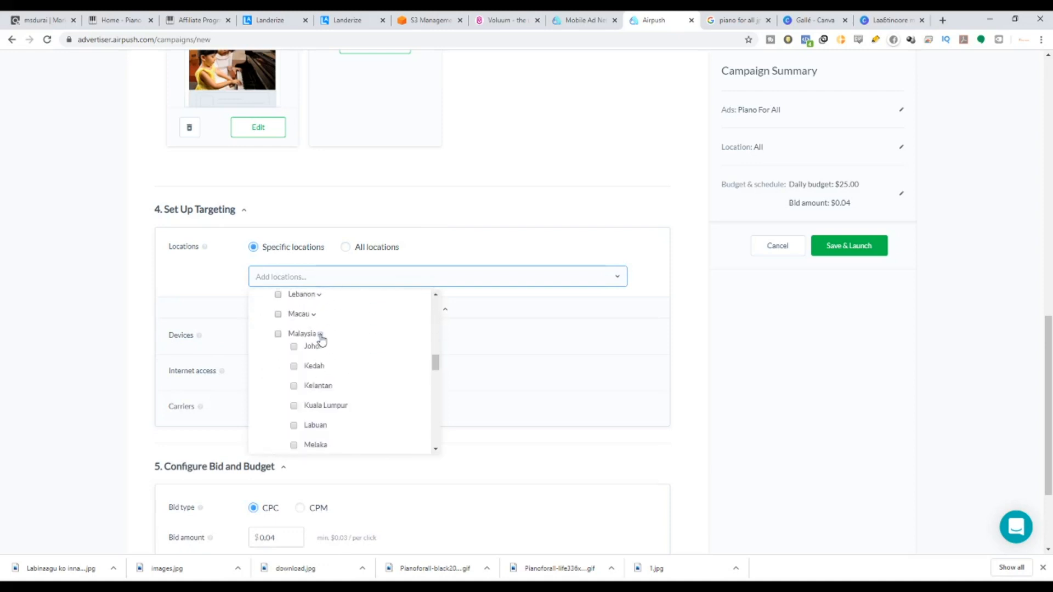
pyautogui.scroll(-5, 327, 360)
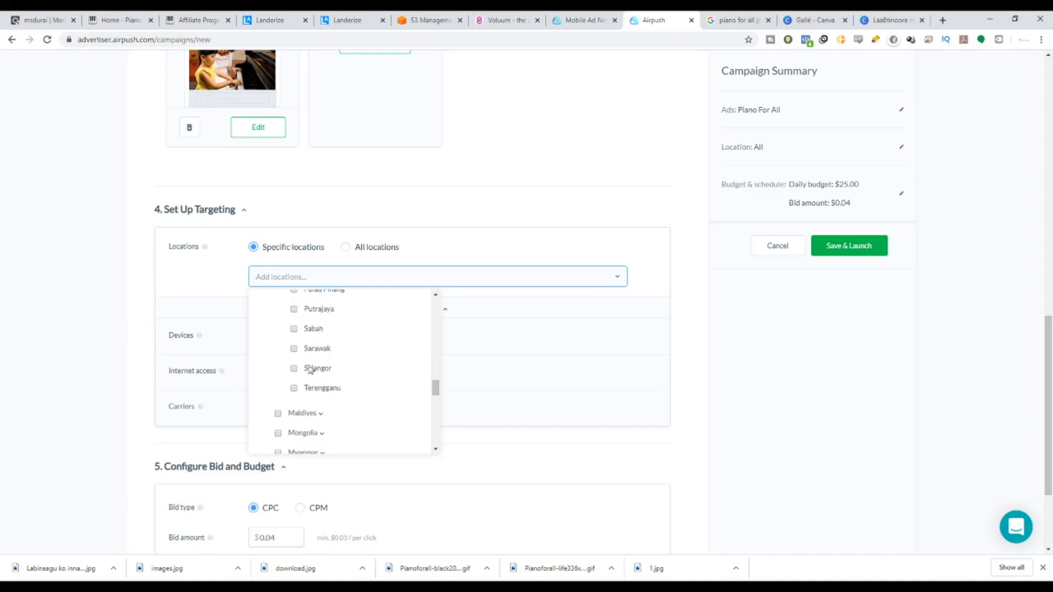
pyautogui.click(432, 256)
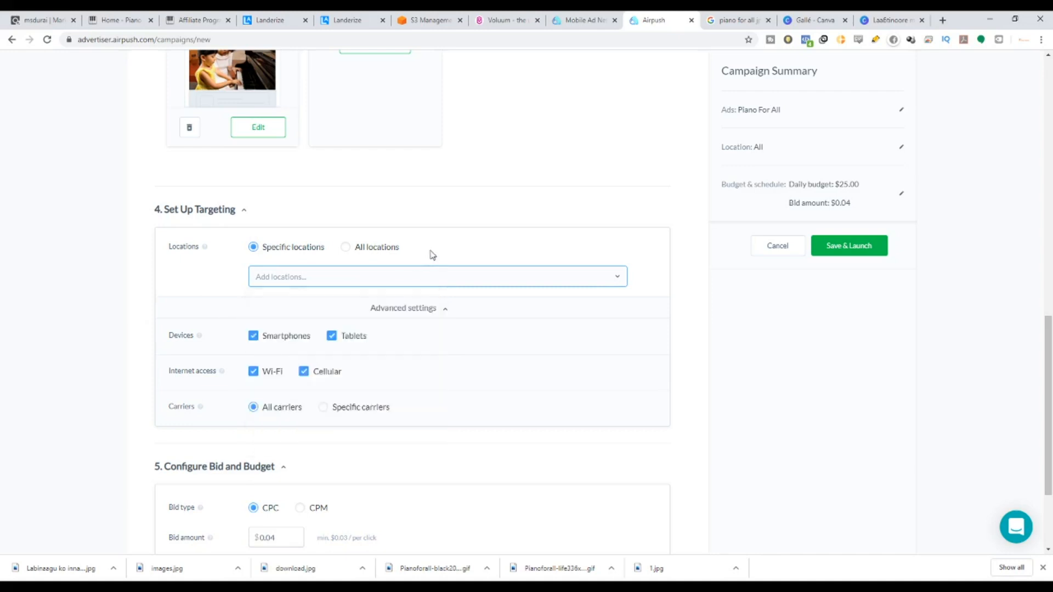
pyautogui.click(344, 249)
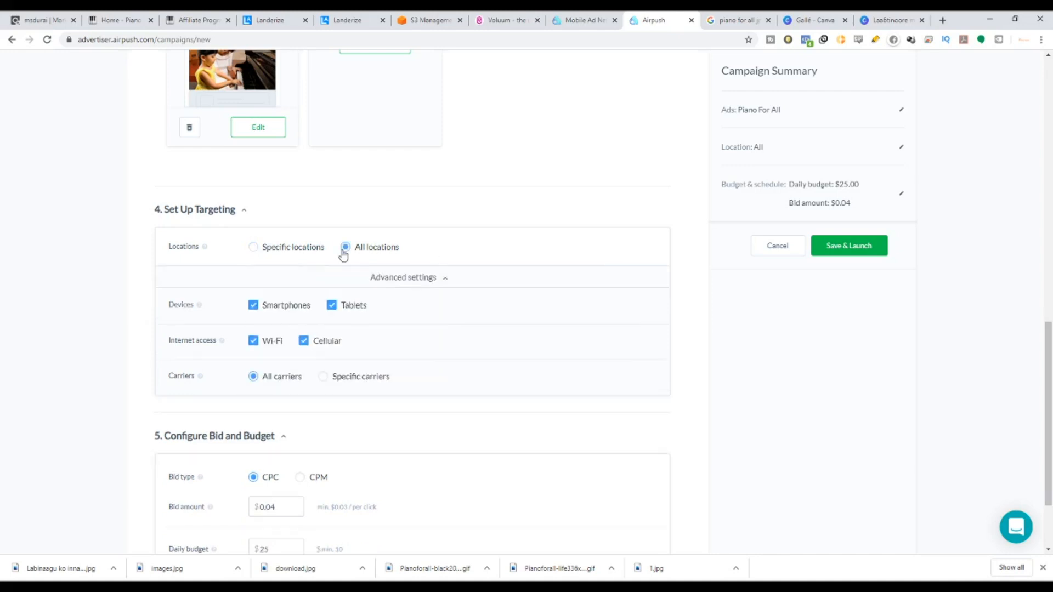
pyautogui.click(332, 306)
# Set the daily budget to $100 with the $0.04 bid, and save and launch the campaign.
pyautogui.scroll(-2, 401, 404)
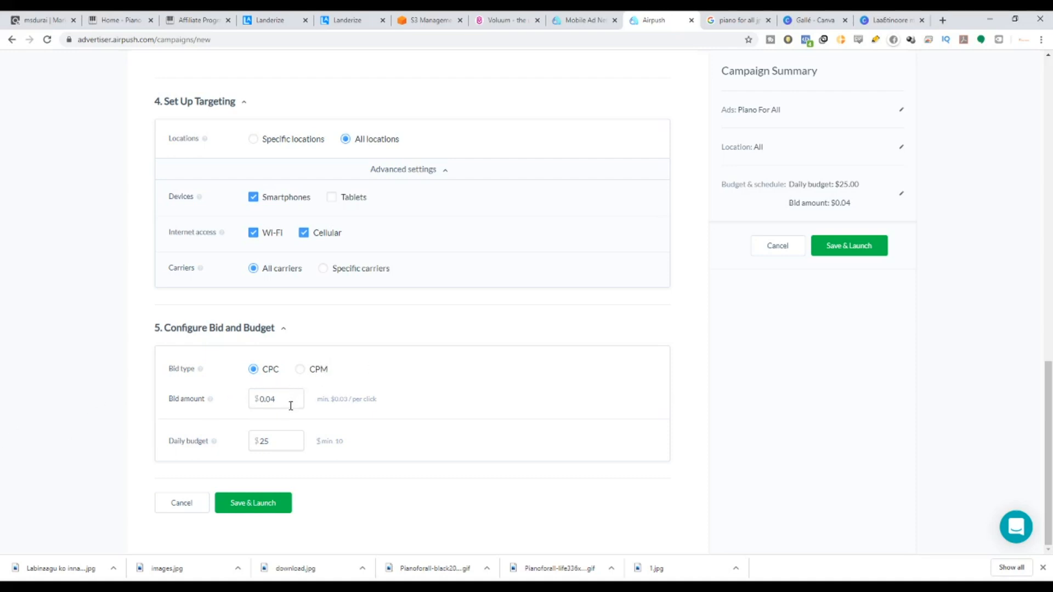
pyautogui.doubleClick(276, 399)
pyautogui.doubleClick(254, 440)
pyautogui.write('100')
pyautogui.click(274, 502)
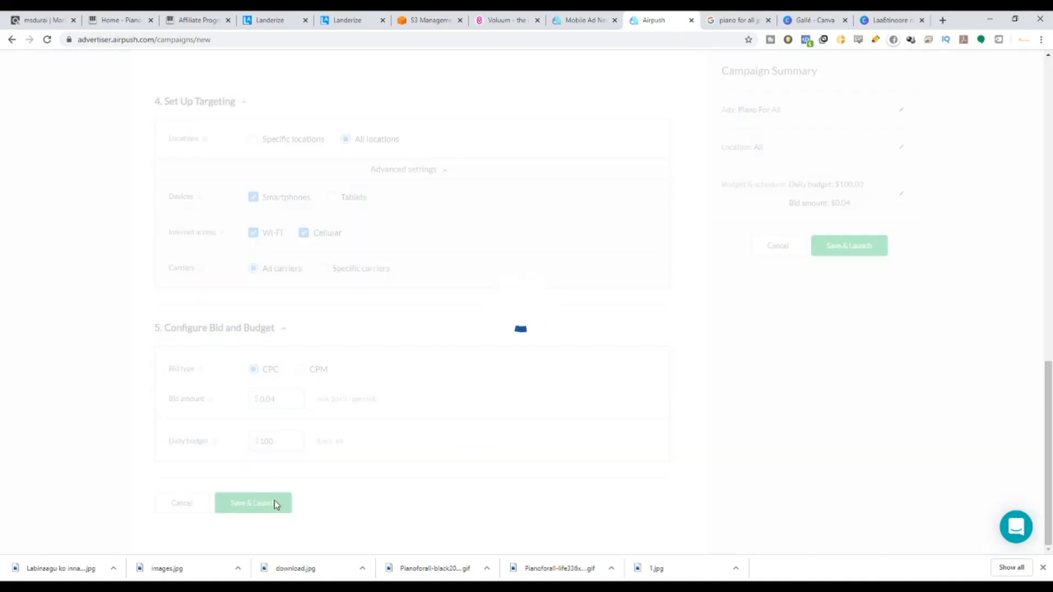